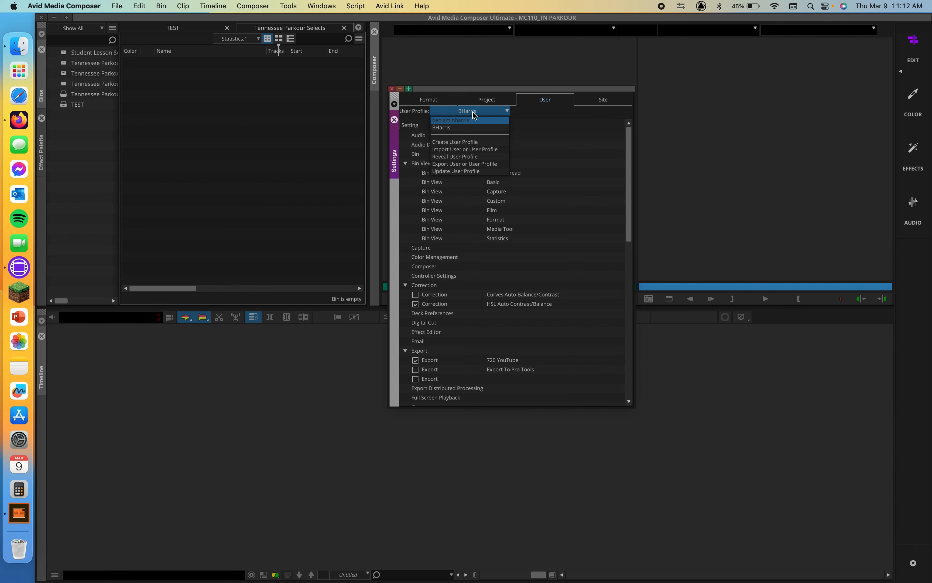
Step: Start exporting the current user profile and browse to the Desktop for the export location
{"action": "left_click", "coordinate": [462, 164]}
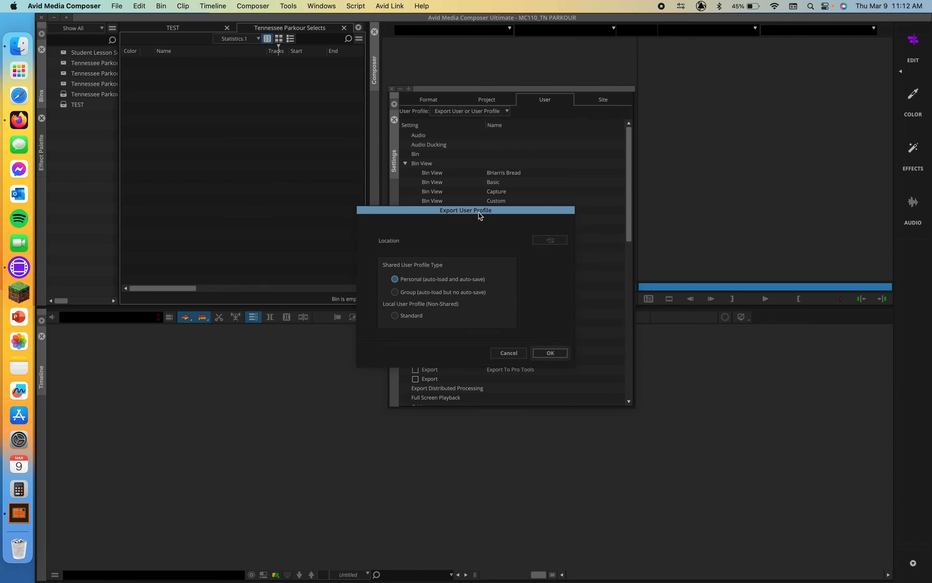
{"action": "left_click_drag", "start_coordinate": [479, 212], "coordinate": [519, 153]}
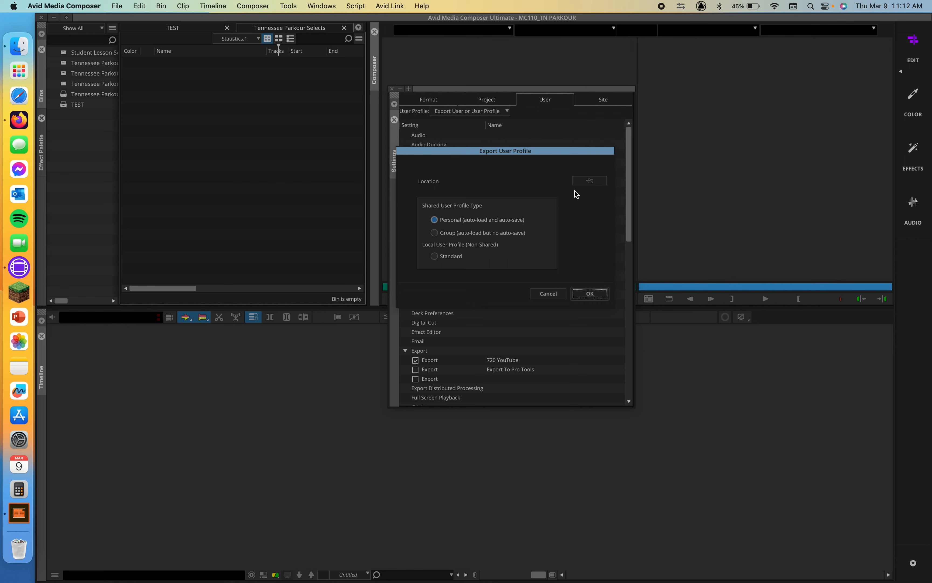
{"action": "left_click", "coordinate": [594, 182]}
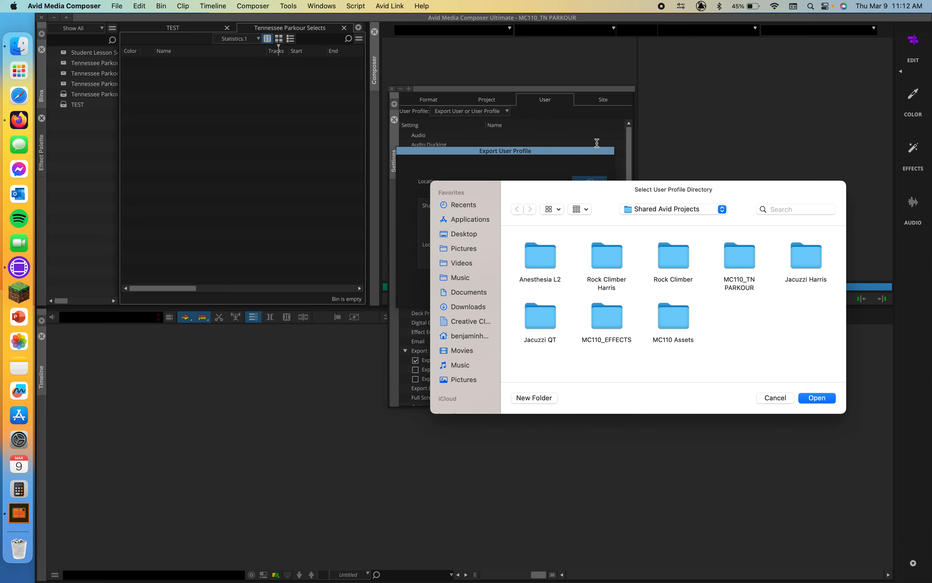
{"action": "left_click_drag", "start_coordinate": [582, 190], "coordinate": [442, 99]}
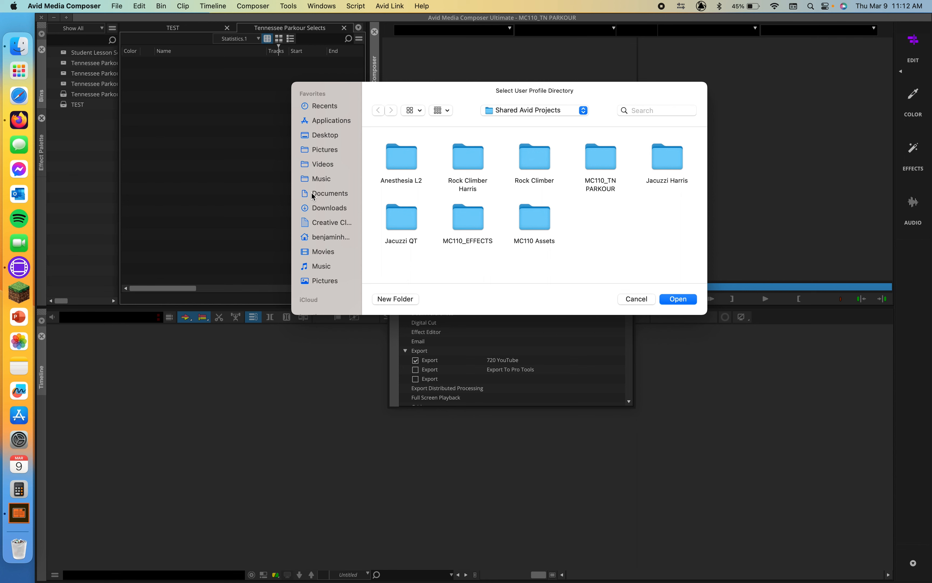
{"action": "left_click", "coordinate": [308, 137]}
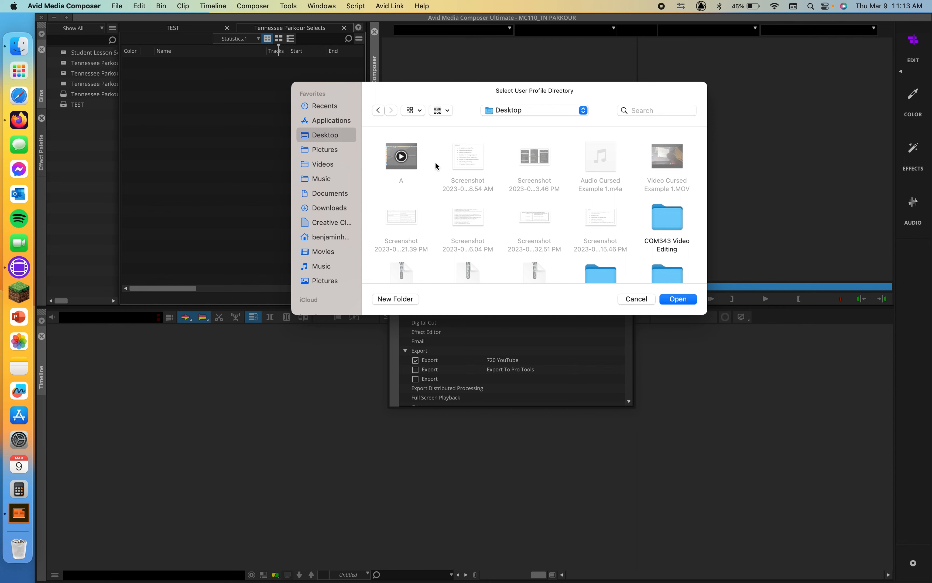
{"action": "scroll", "coordinate": [595, 209], "scroll_direction": "down", "scroll_amount": 5}
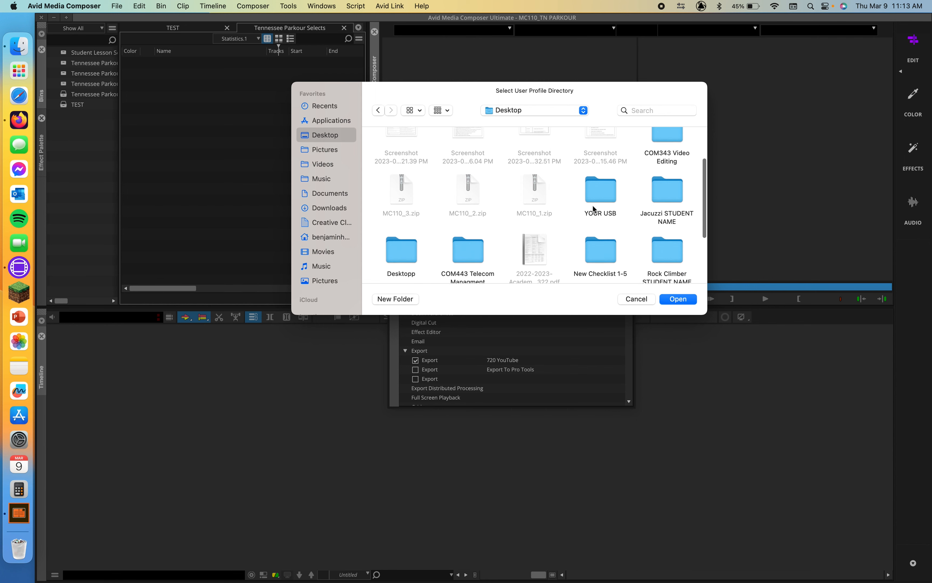
{"action": "scroll", "coordinate": [593, 208], "scroll_direction": "down", "scroll_amount": 2}
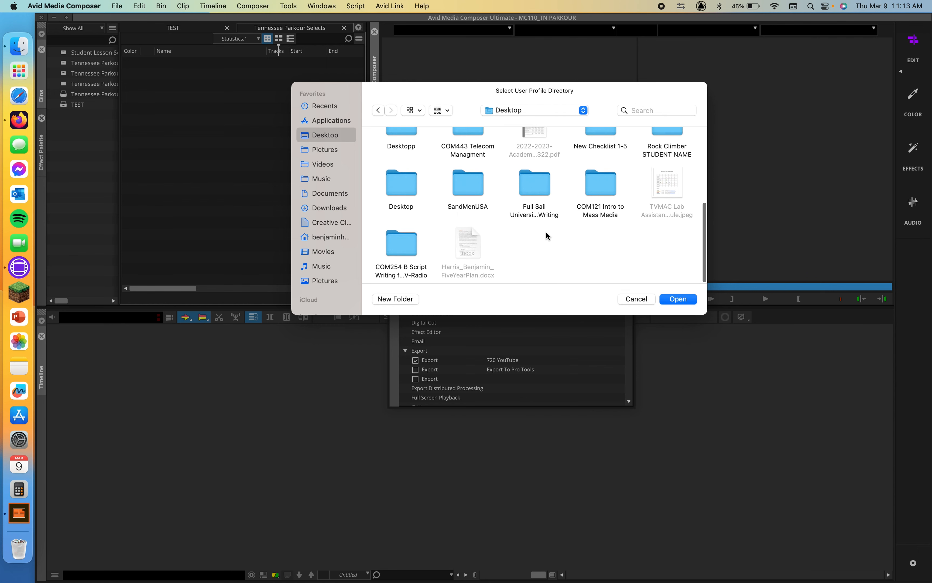
{"action": "scroll", "coordinate": [547, 235], "scroll_direction": "up", "scroll_amount": 5}
{"action": "scroll", "coordinate": [547, 235], "scroll_direction": "down", "scroll_amount": 4}
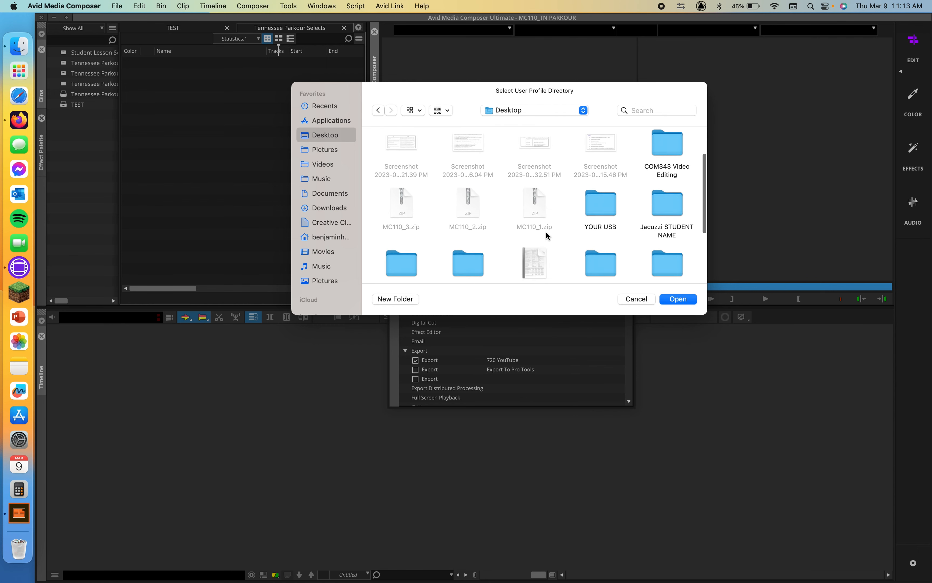
{"action": "scroll", "coordinate": [588, 265], "scroll_direction": "down", "scroll_amount": 5}
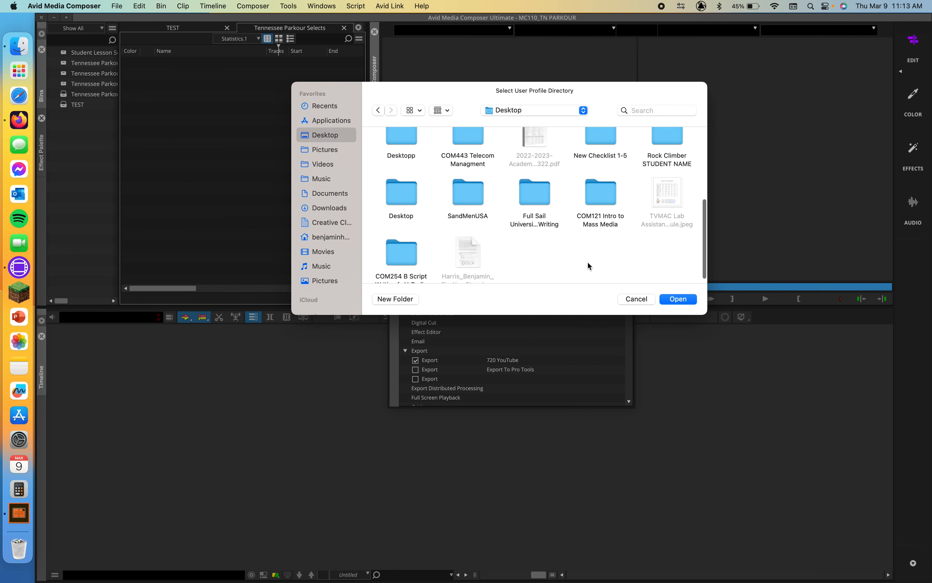
{"action": "scroll", "coordinate": [545, 190], "scroll_direction": "up", "scroll_amount": 5}
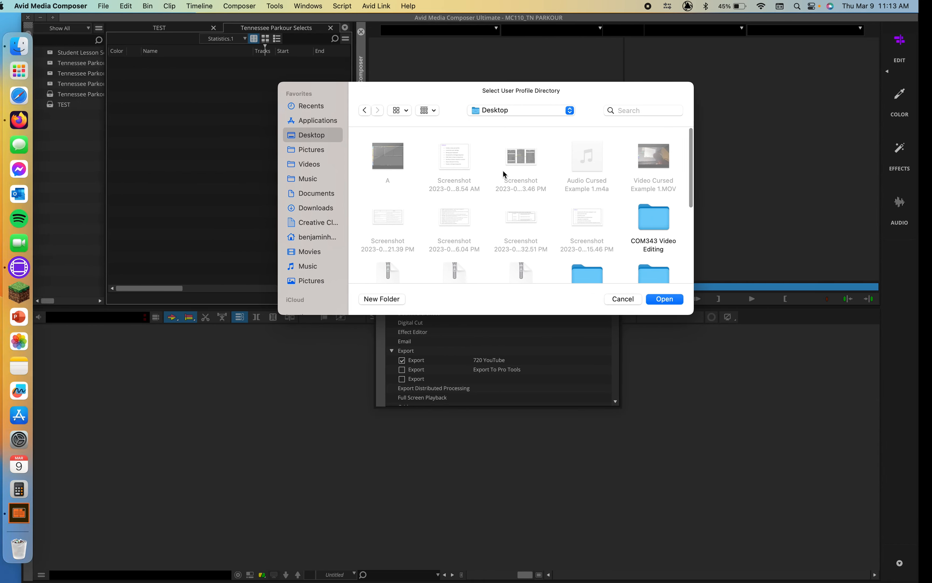
Step: Create a new folder on the desktop and name it Example
{"action": "key", "text": "ctrl+Left"}
{"action": "right_click", "coordinate": [874, 169]}
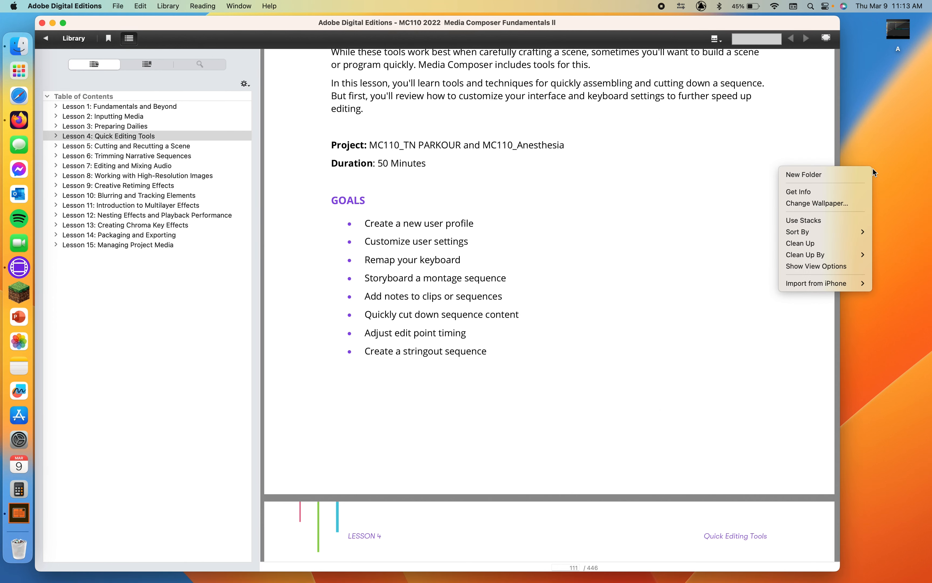
{"action": "left_click", "coordinate": [838, 175]}
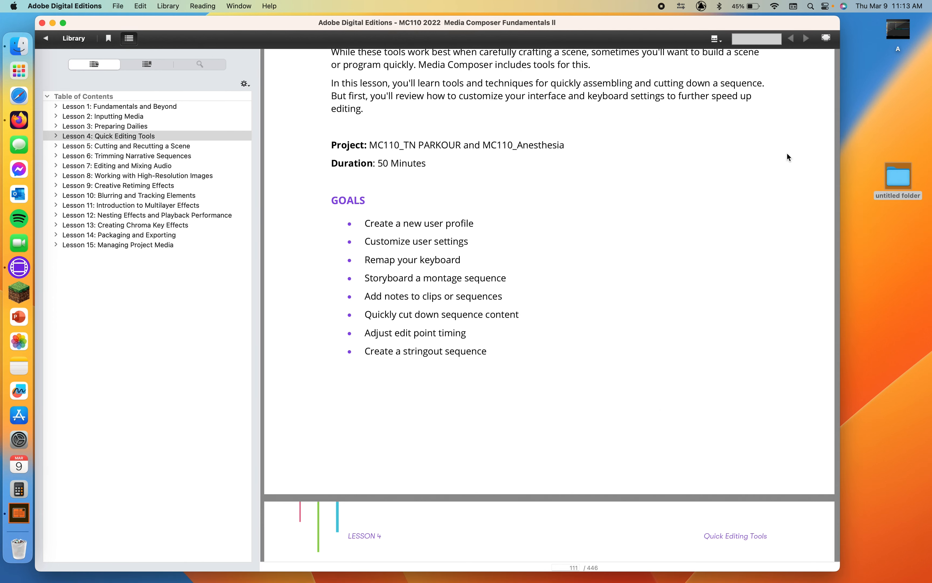
{"action": "left_click", "coordinate": [908, 194]}
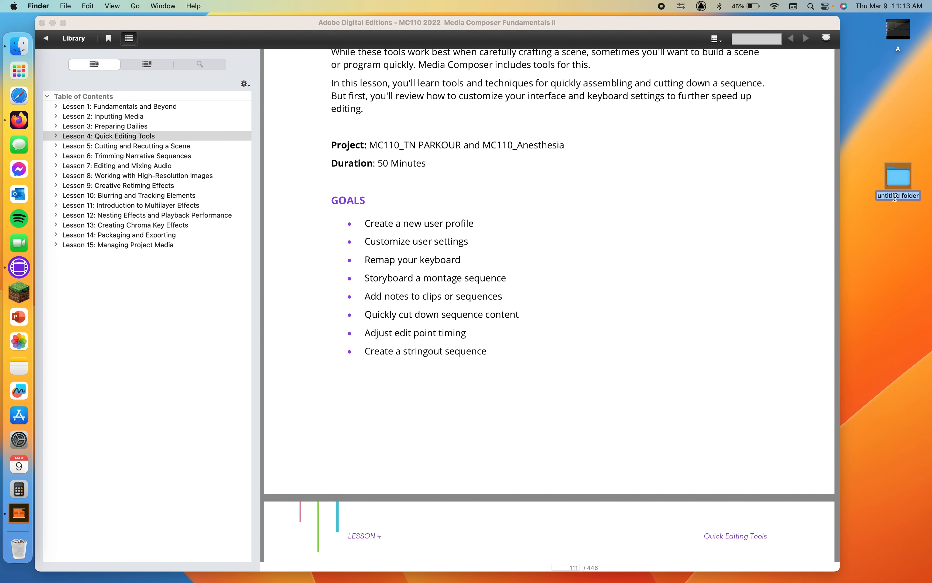
{"action": "type", "text": "Example"}
{"action": "key", "text": "Return"}
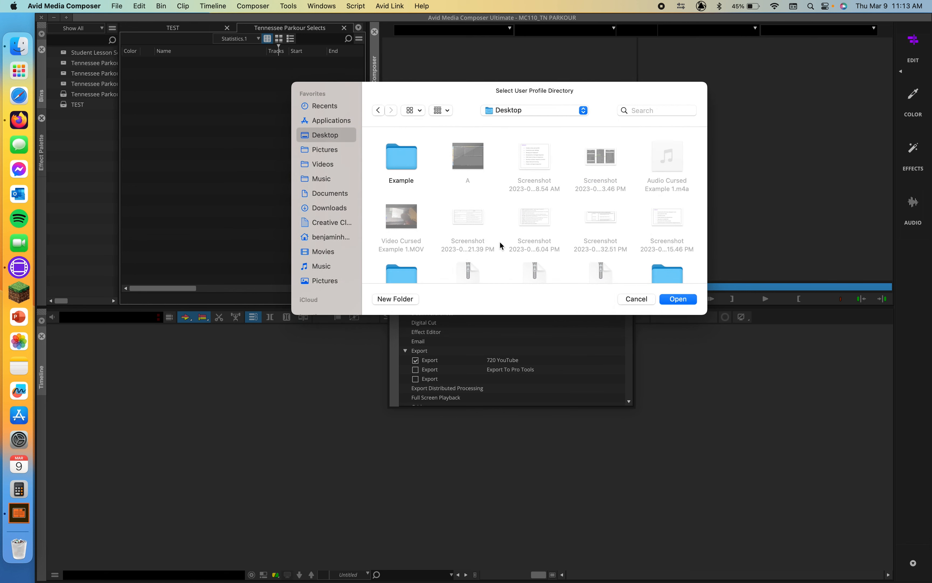
Step: Set the Desktop's Example folder as the location for the user profile export
{"action": "left_click", "coordinate": [401, 157]}
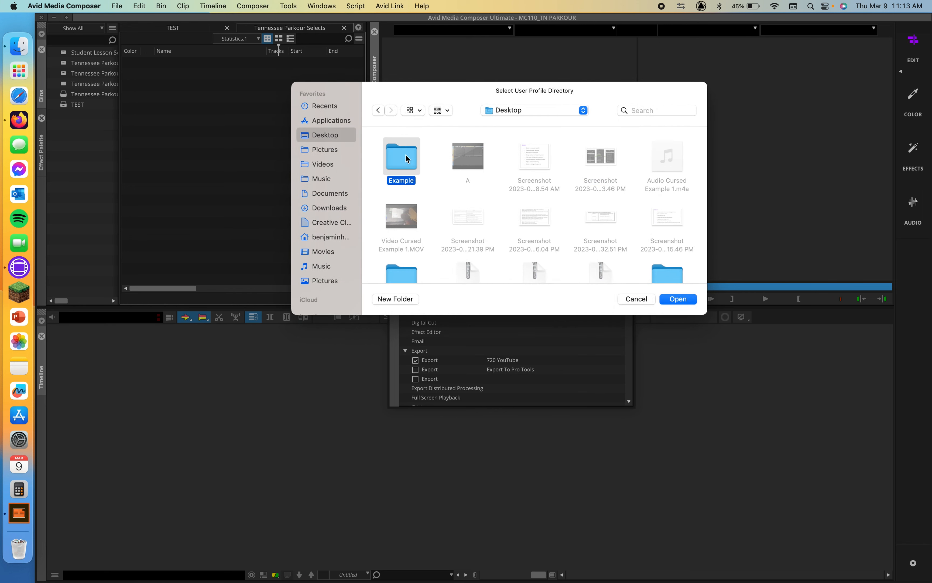
{"action": "left_click", "coordinate": [677, 298]}
{"action": "left_click", "coordinate": [589, 181]}
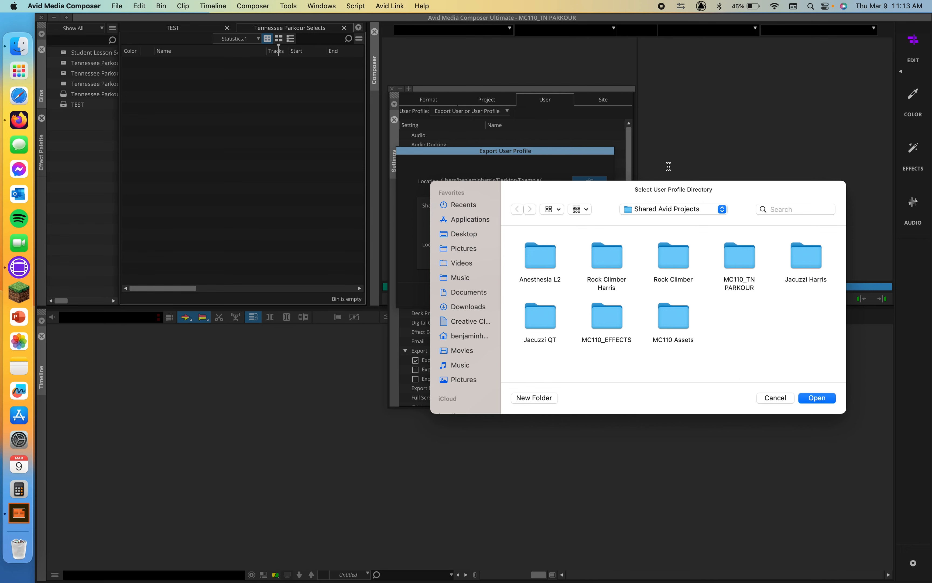
{"action": "left_click", "coordinate": [774, 398]}
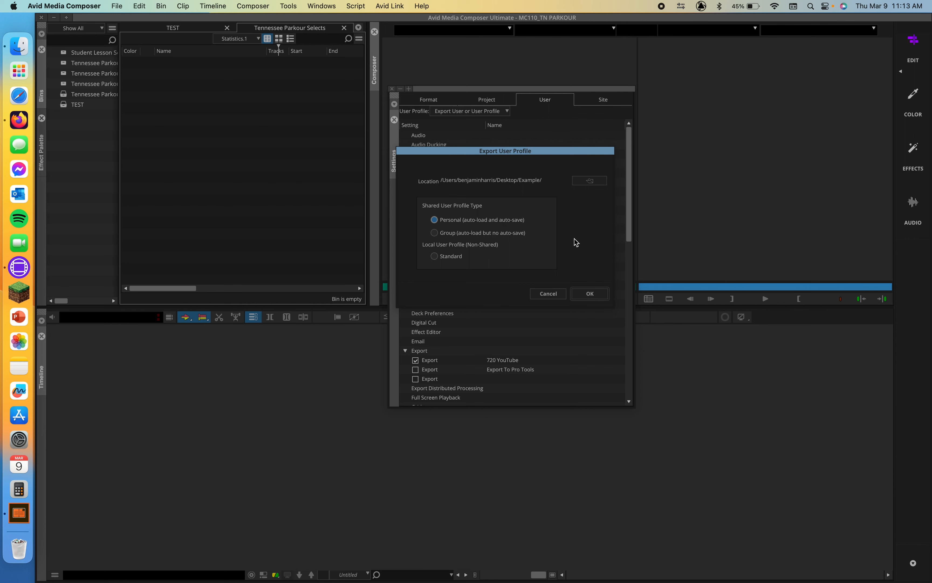
Step: Choose the Standard local profile type, reselect the Desktop's Example folder as the location, and export the user profile
{"action": "left_click", "coordinate": [434, 257]}
{"action": "left_click", "coordinate": [591, 294]}
{"action": "left_click", "coordinate": [466, 302]}
{"action": "left_click", "coordinate": [591, 182]}
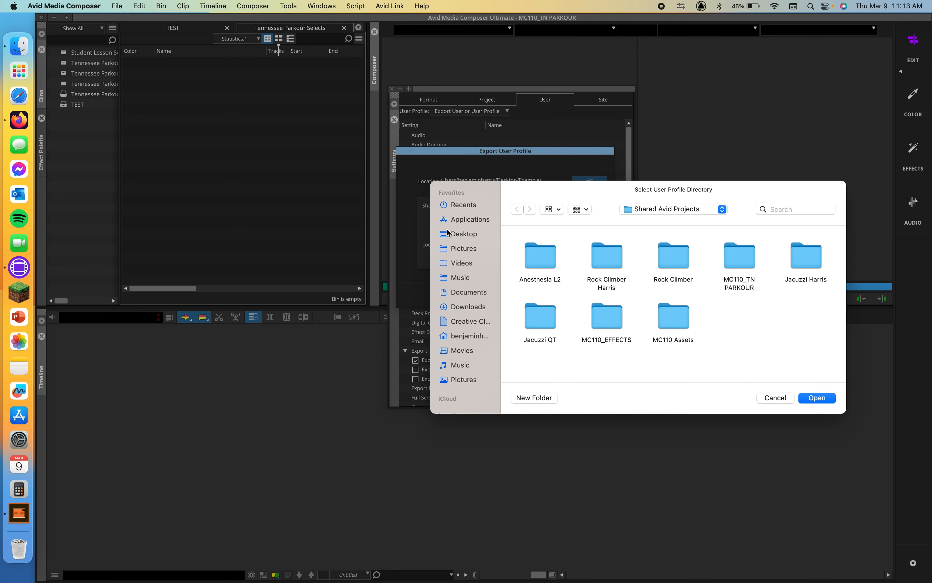
{"action": "left_click", "coordinate": [448, 231]}
{"action": "left_click", "coordinate": [538, 257]}
{"action": "left_click", "coordinate": [817, 401]}
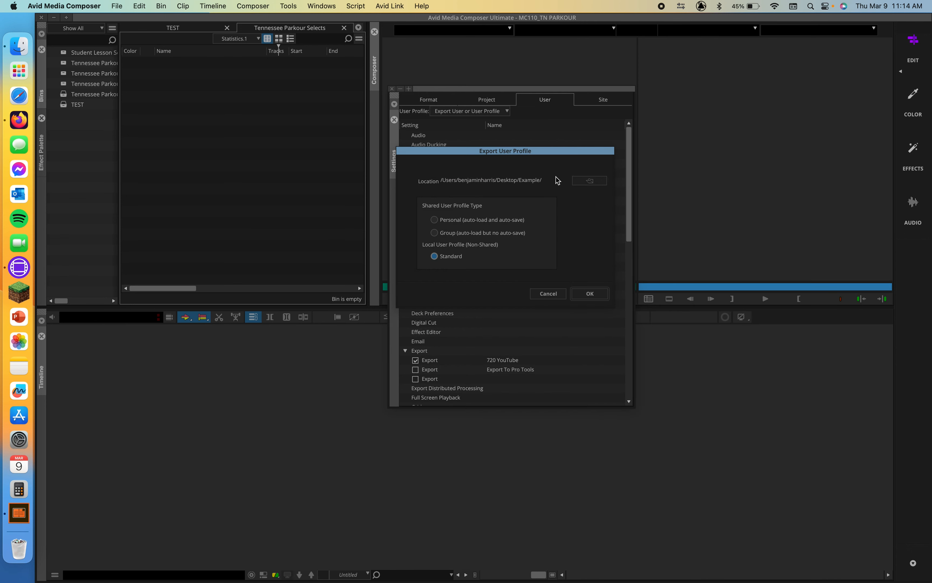
{"action": "left_click", "coordinate": [587, 294]}
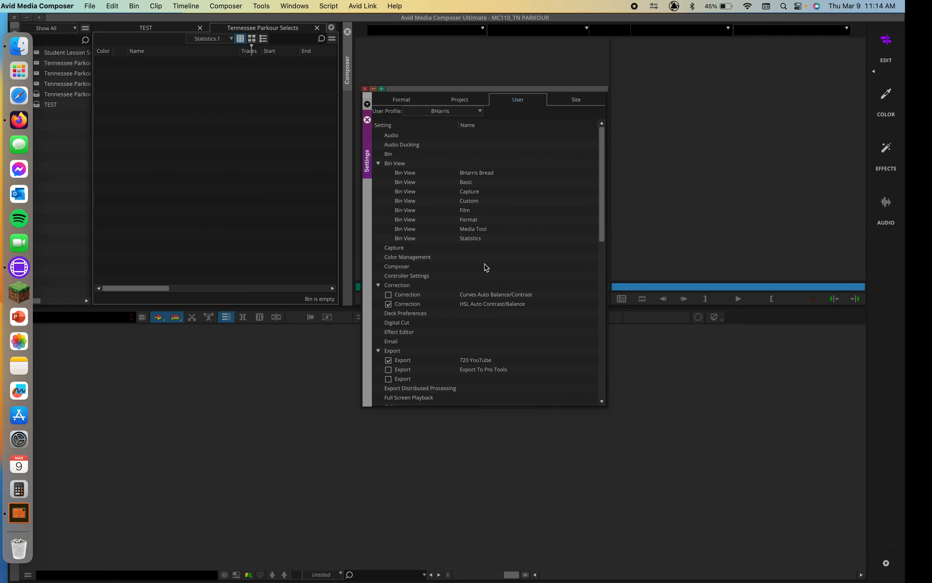
Step: Switch to the desktop and examine the exported profile files inside the Example folder
{"action": "key", "text": "ctrl+Left"}
{"action": "double_click", "coordinate": [913, 175]}
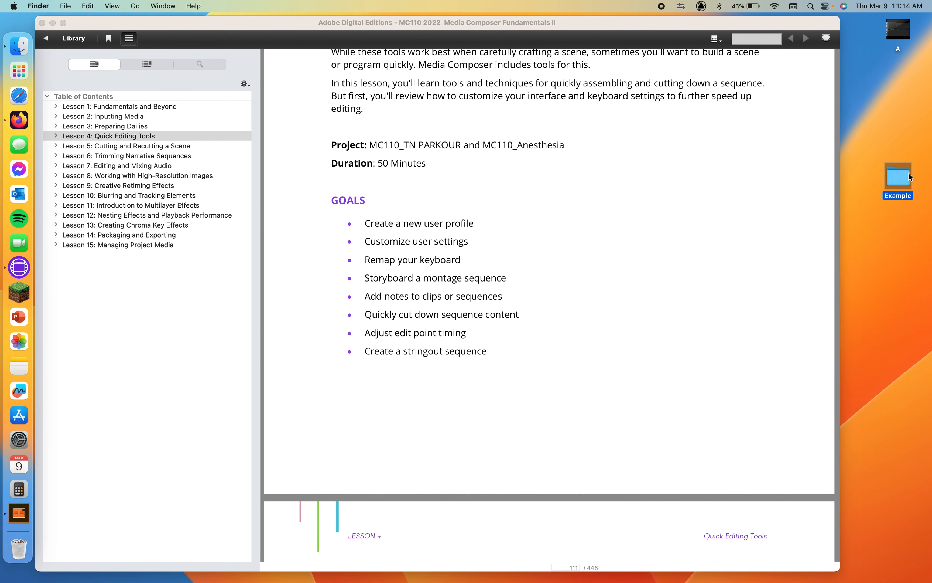
{"action": "double_click", "coordinate": [359, 152]}
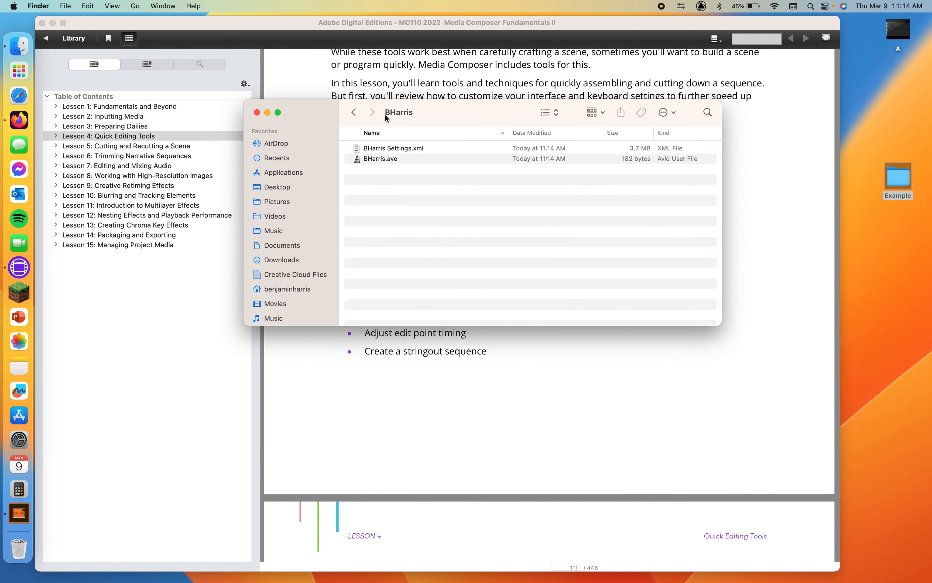
{"action": "left_click", "coordinate": [354, 112]}
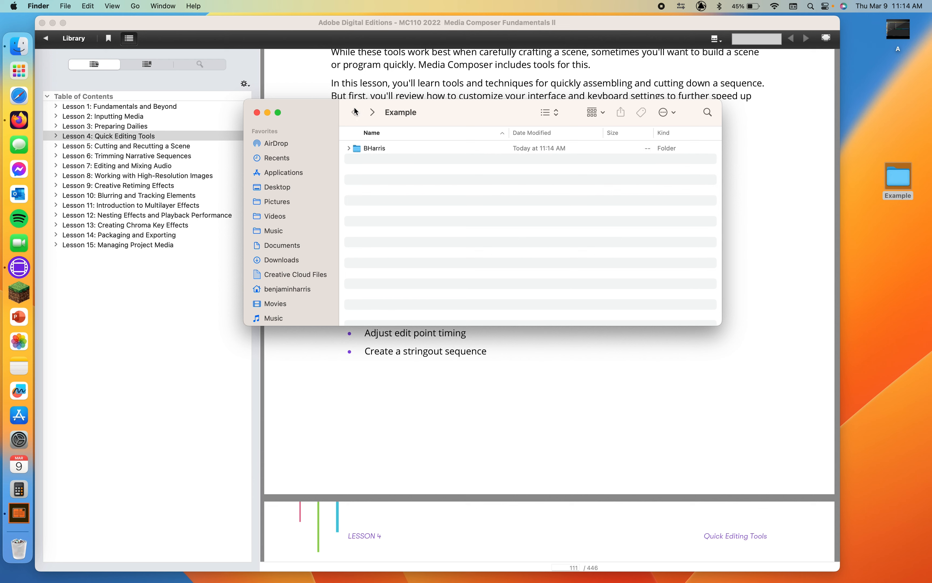
Step: Check the exported profile folder's size in its file information, closing the information window when done
{"action": "right_click", "coordinate": [358, 148]}
{"action": "left_click", "coordinate": [375, 187]}
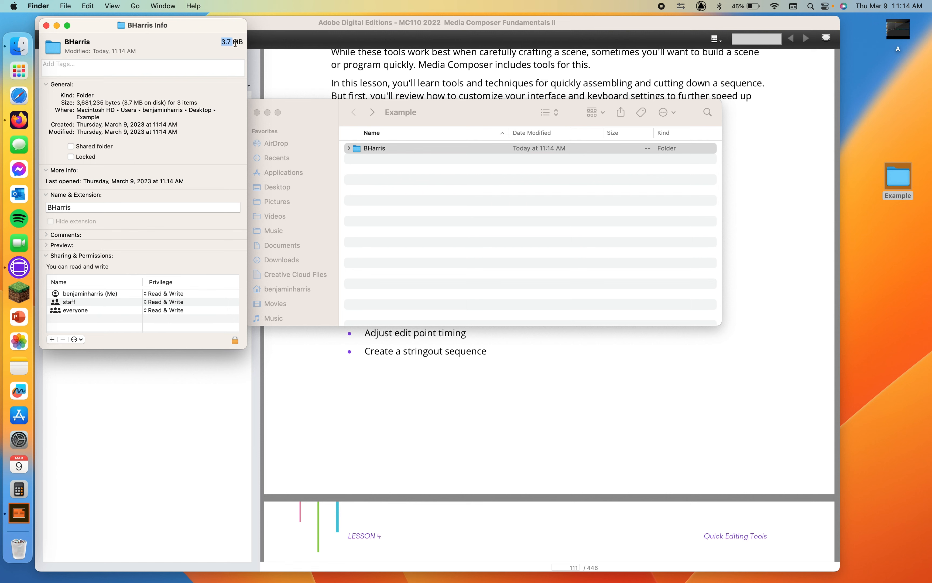
{"action": "left_click_drag", "start_coordinate": [222, 42], "coordinate": [246, 42]}
{"action": "left_click_drag", "start_coordinate": [193, 30], "coordinate": [377, 87]}
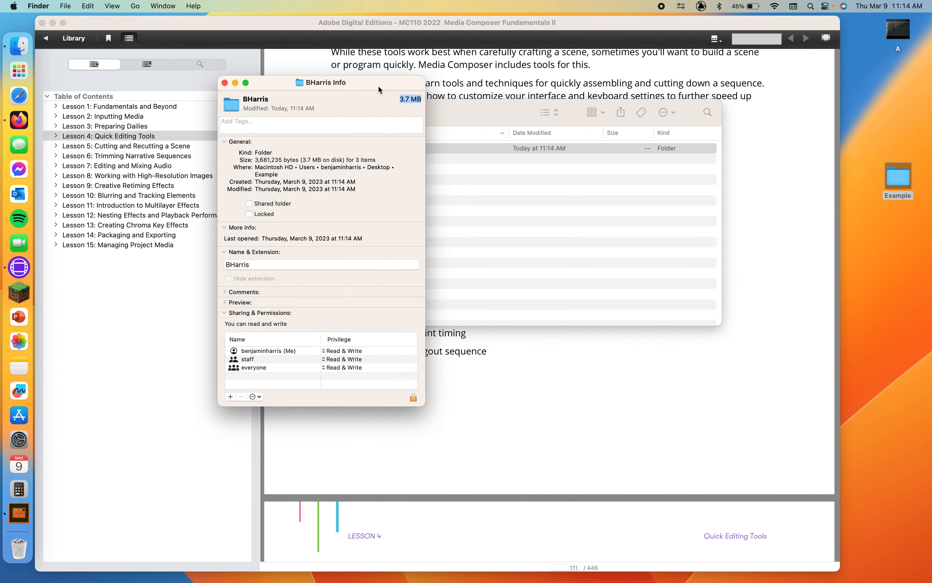
{"action": "left_click", "coordinate": [225, 83]}
{"action": "left_click", "coordinate": [368, 165]}
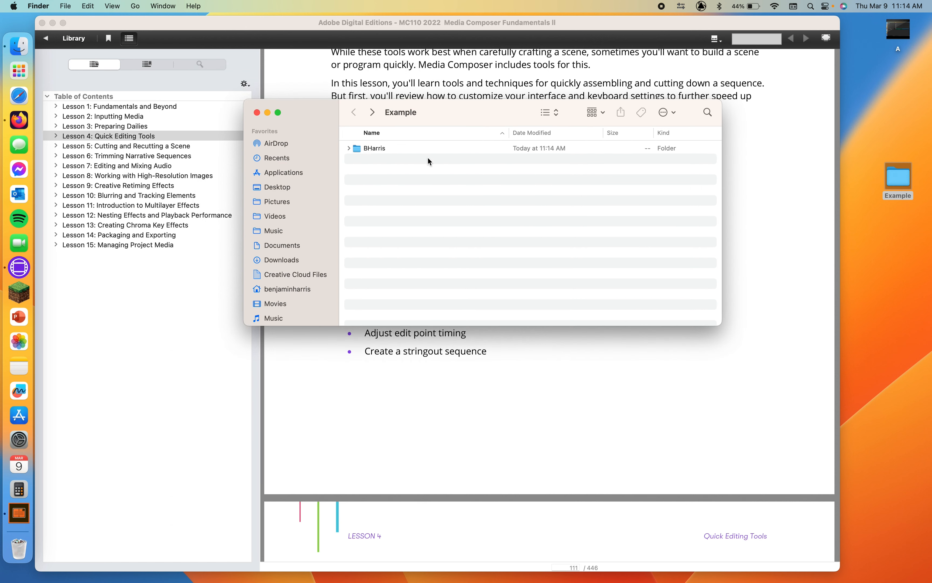
Step: Move the exported profile folder from Example to the desktop, close the folder window, and return to Media Composer
{"action": "left_click", "coordinate": [386, 150]}
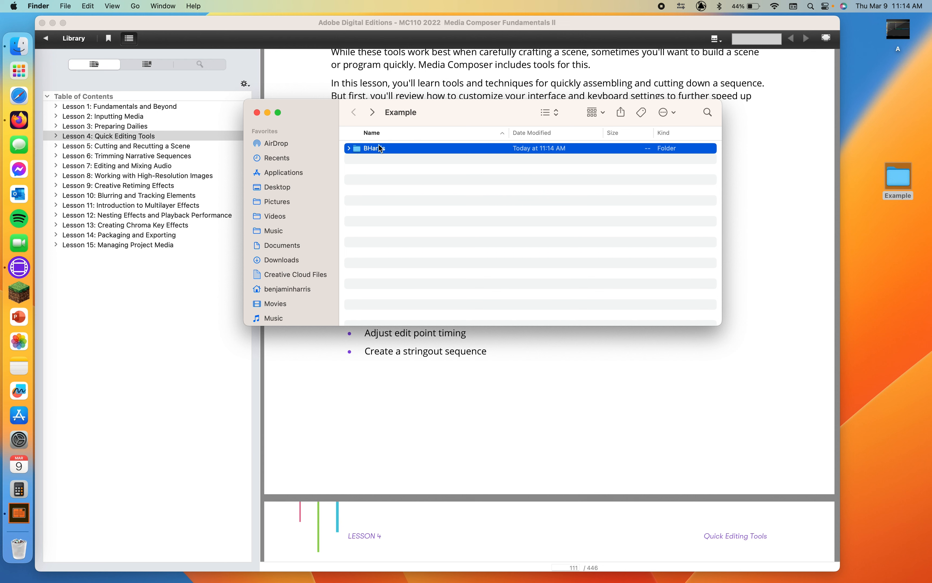
{"action": "left_click_drag", "start_coordinate": [391, 149], "coordinate": [913, 231]}
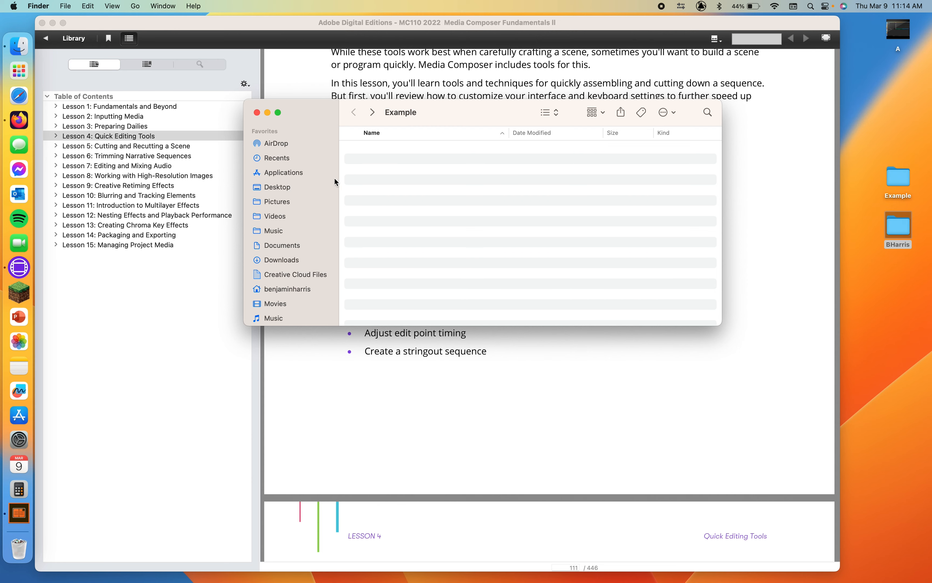
{"action": "left_click", "coordinate": [256, 112]}
{"action": "key", "text": "ctrl+Right"}
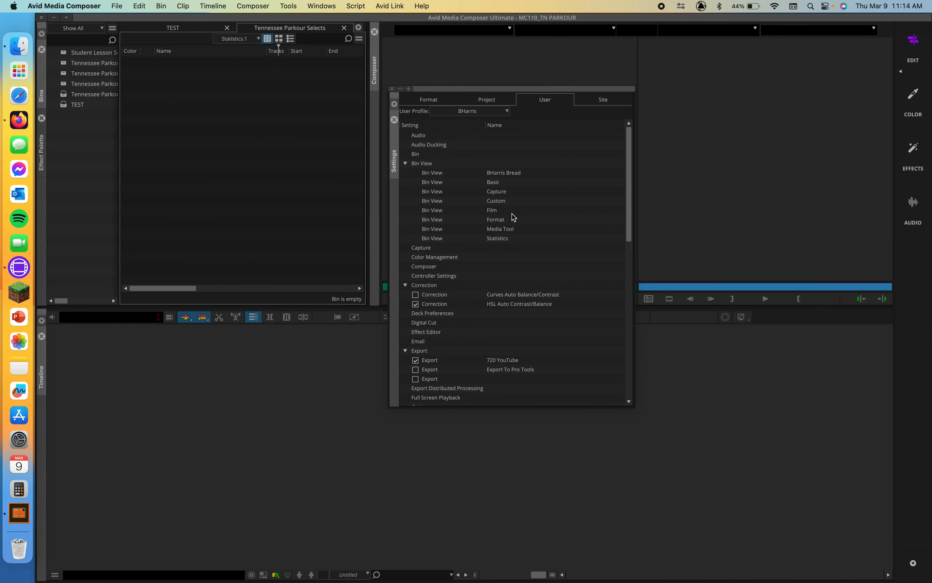
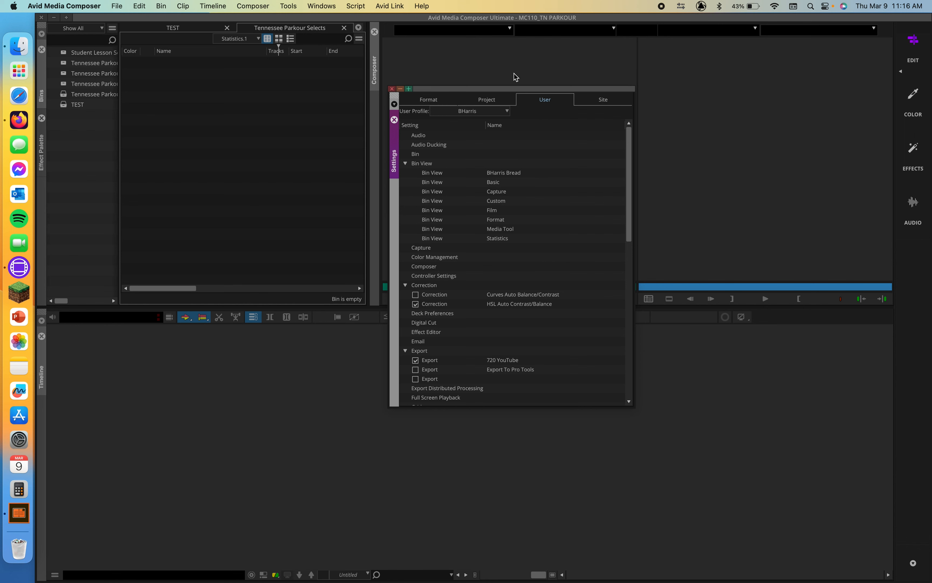
Step: Try to import the user profile from the exported profile folder on the Desktop, and dismiss the resulting alert
{"action": "left_click", "coordinate": [491, 111]}
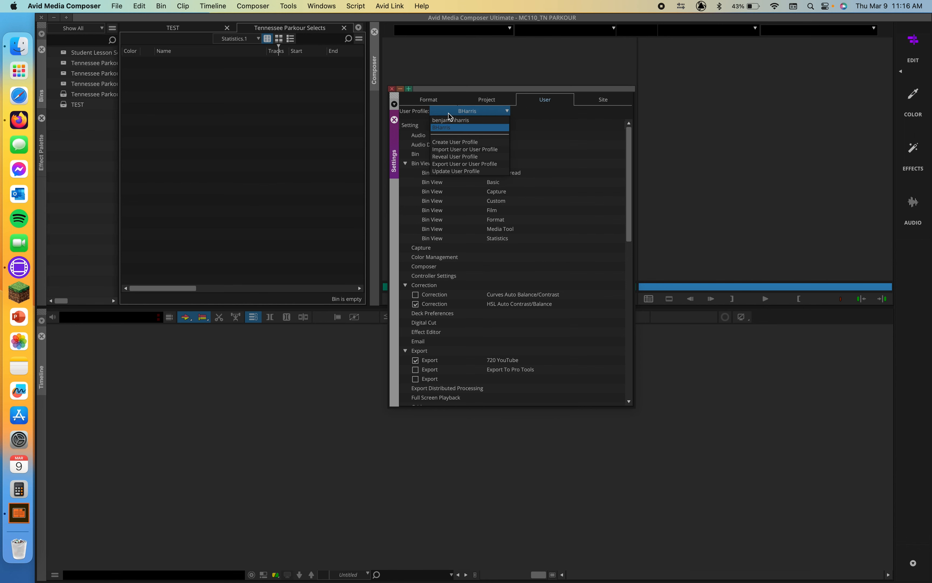
{"action": "left_click", "coordinate": [445, 150]}
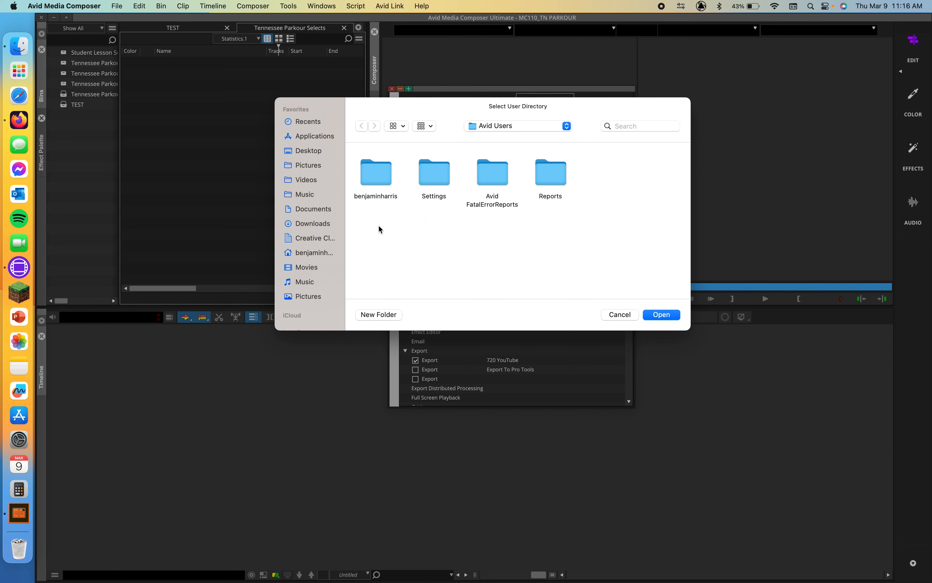
{"action": "left_click", "coordinate": [372, 175]}
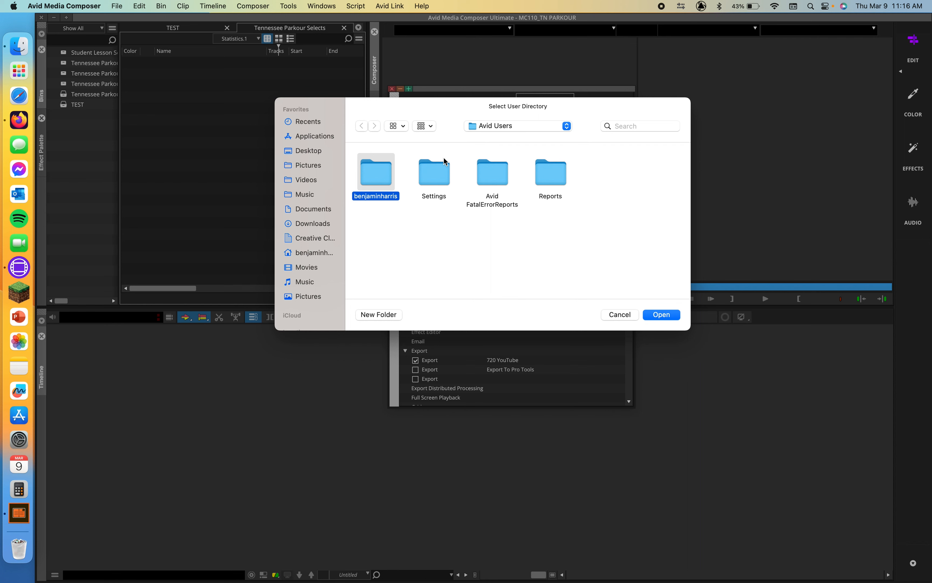
{"action": "left_click", "coordinate": [439, 167]}
{"action": "left_click", "coordinate": [501, 175]}
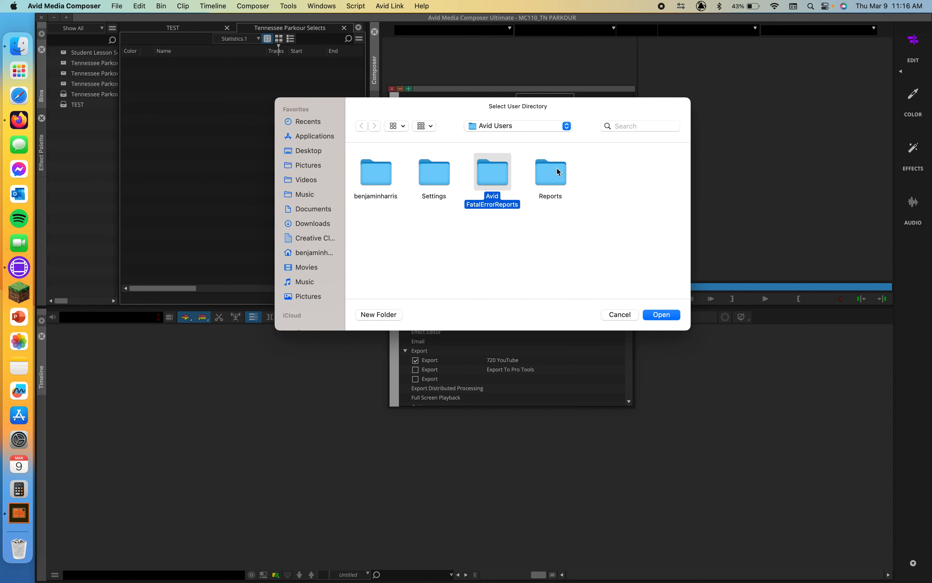
{"action": "left_click", "coordinate": [558, 170]}
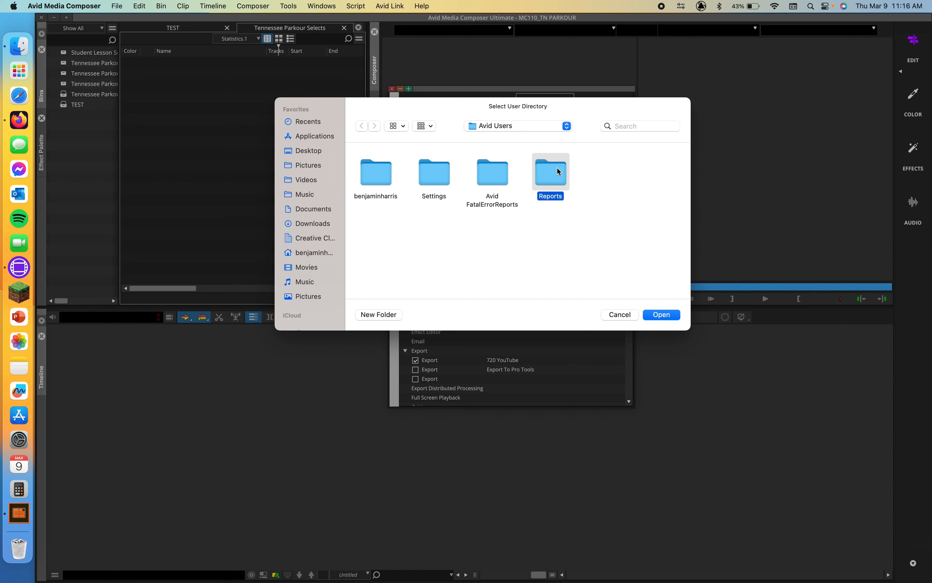
{"action": "left_click", "coordinate": [294, 150]}
{"action": "left_click", "coordinate": [452, 178]}
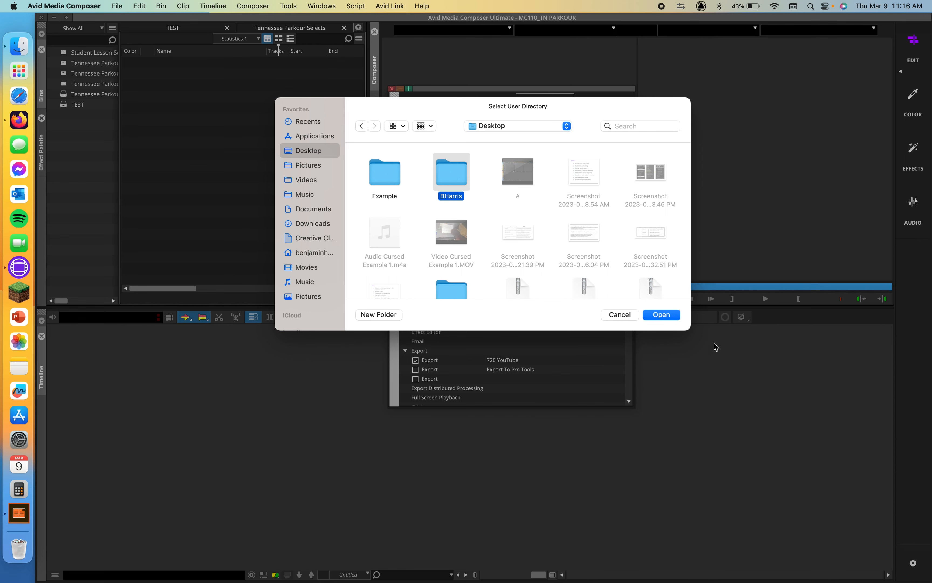
{"action": "left_click", "coordinate": [664, 314]}
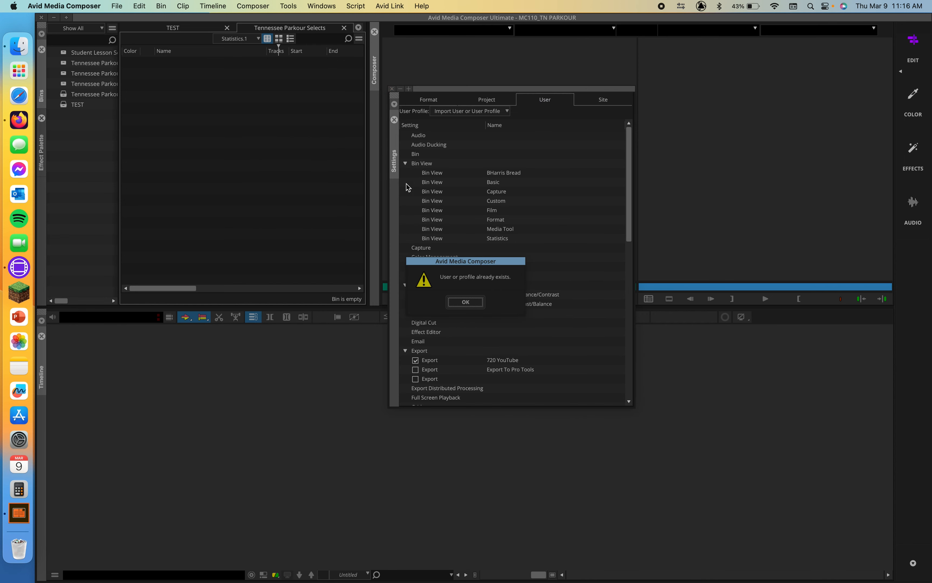
{"action": "left_click", "coordinate": [465, 304]}
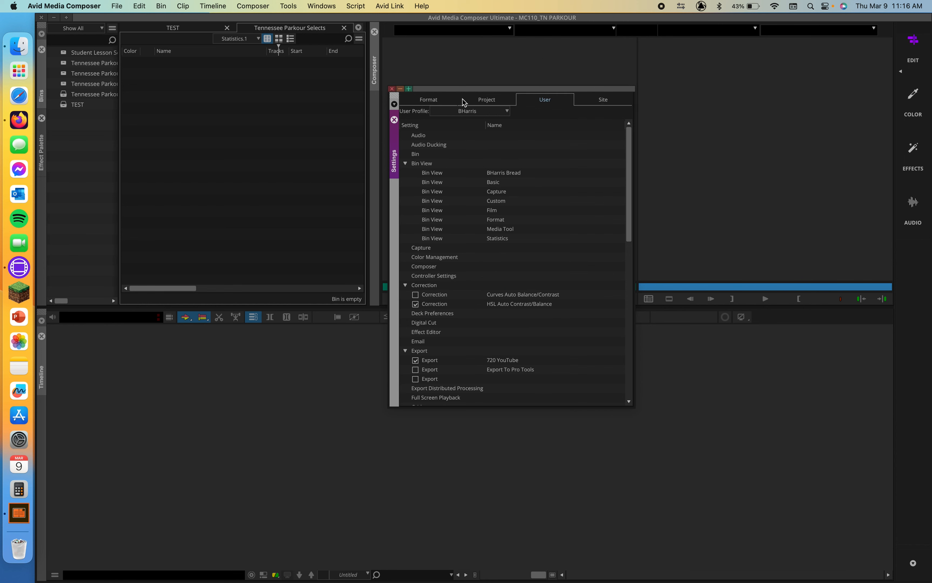
Step: Reveal the current user profile's folder in Finder
{"action": "left_click", "coordinate": [481, 111]}
{"action": "left_click", "coordinate": [488, 113]}
{"action": "left_click", "coordinate": [473, 111]}
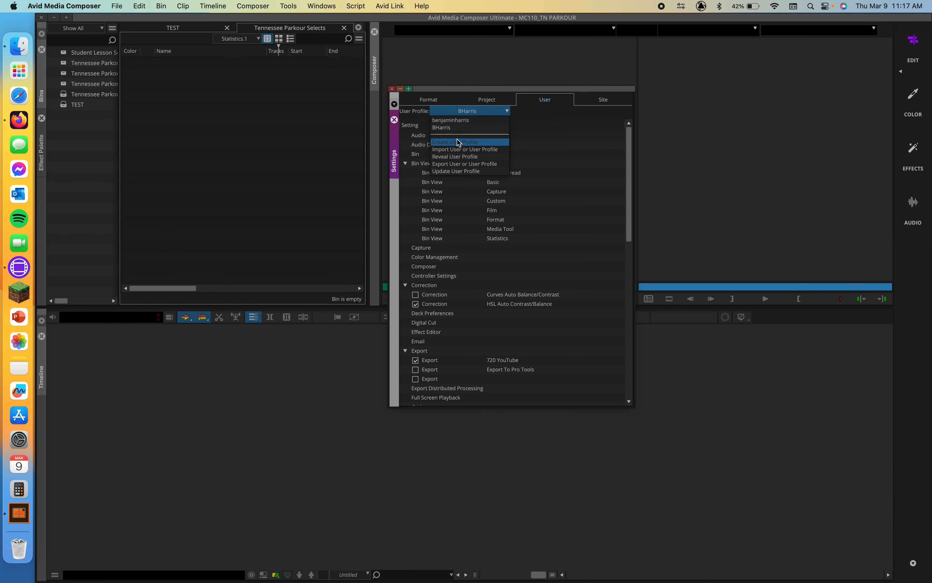
{"action": "left_click", "coordinate": [449, 157]}
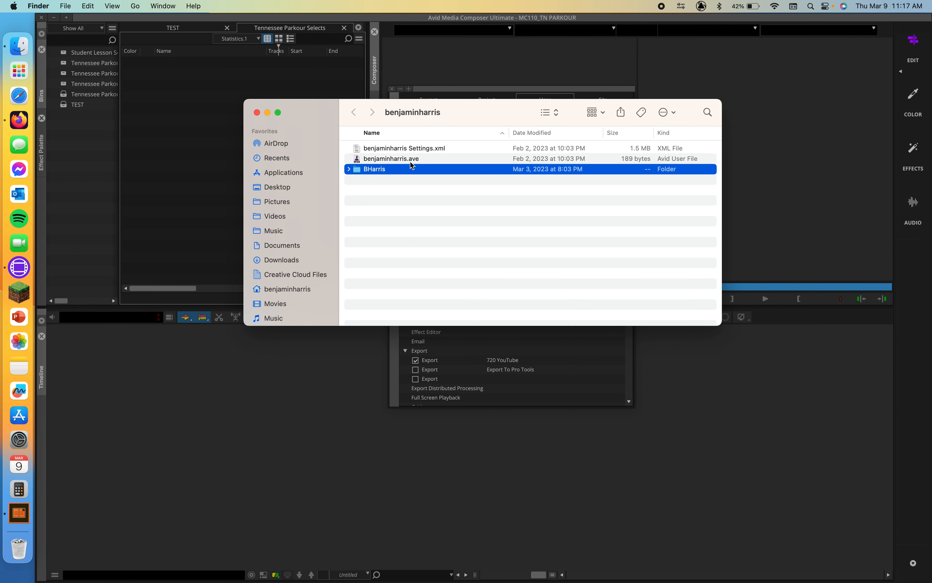
Step: Examine the settings and user files in the revealed user folder and inside its profile subfolder
{"action": "left_click", "coordinate": [409, 215]}
{"action": "key", "text": "super+a"}
{"action": "left_click", "coordinate": [423, 229]}
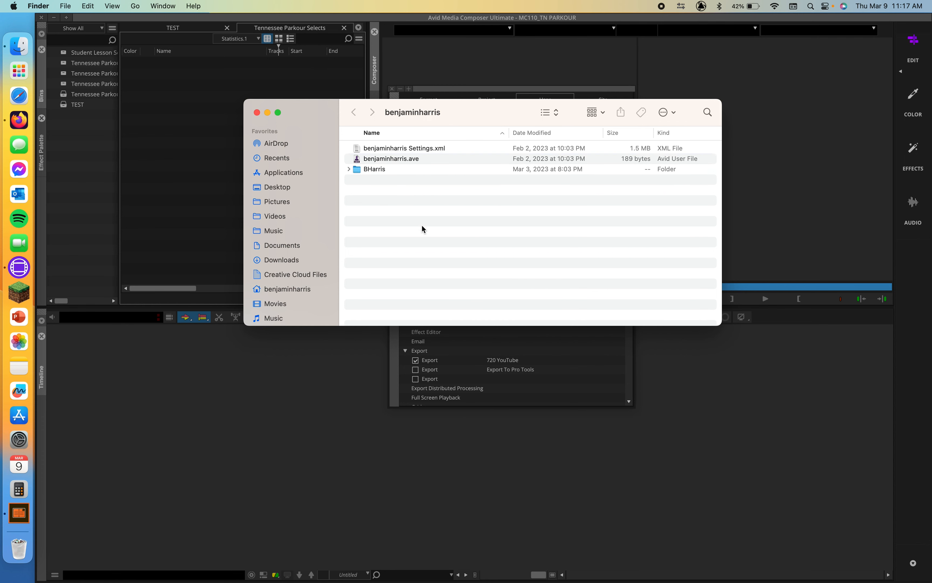
{"action": "key", "text": "super+a"}
{"action": "left_click", "coordinate": [495, 209]}
{"action": "double_click", "coordinate": [356, 169]}
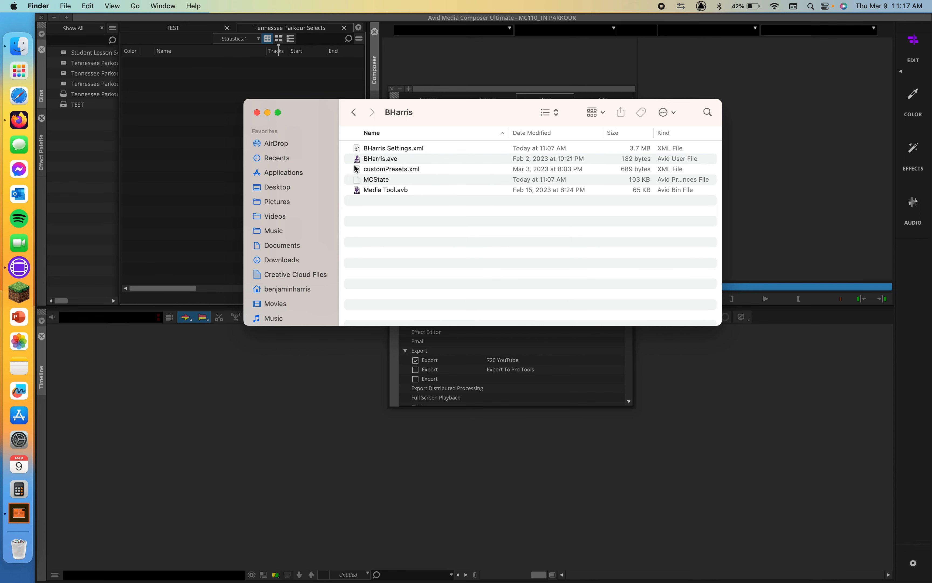
{"action": "left_click", "coordinate": [355, 113]}
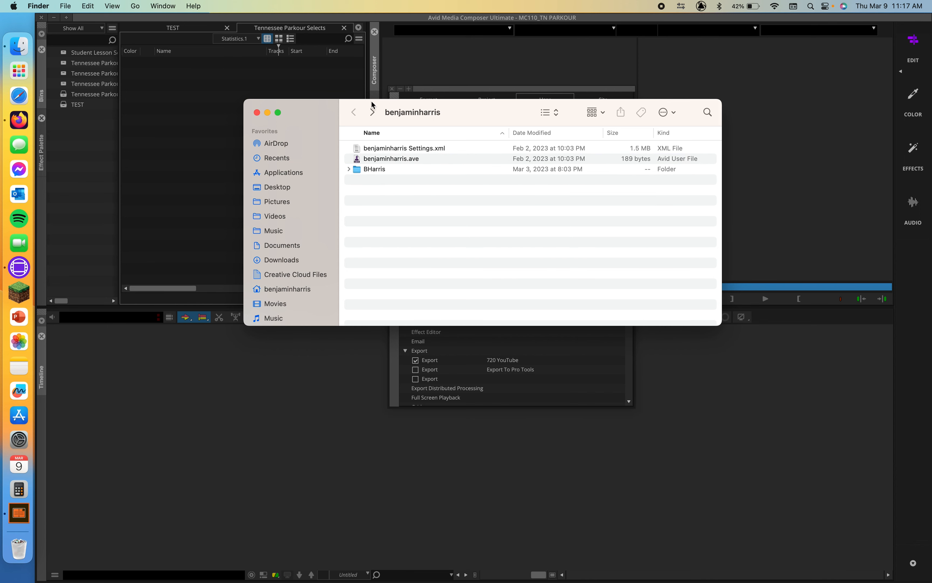
{"action": "left_click_drag", "start_coordinate": [333, 104], "coordinate": [348, 124]}
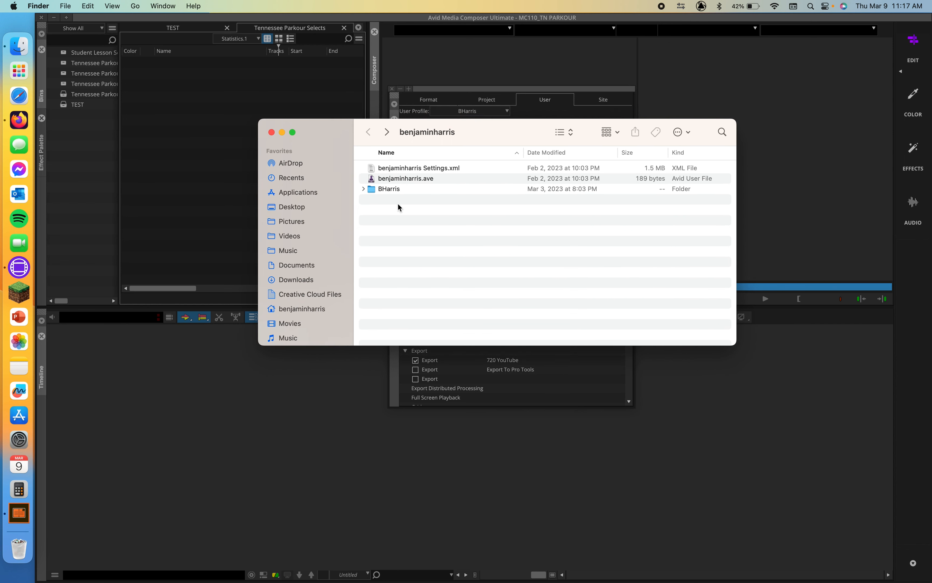
{"action": "key", "text": "super+a"}
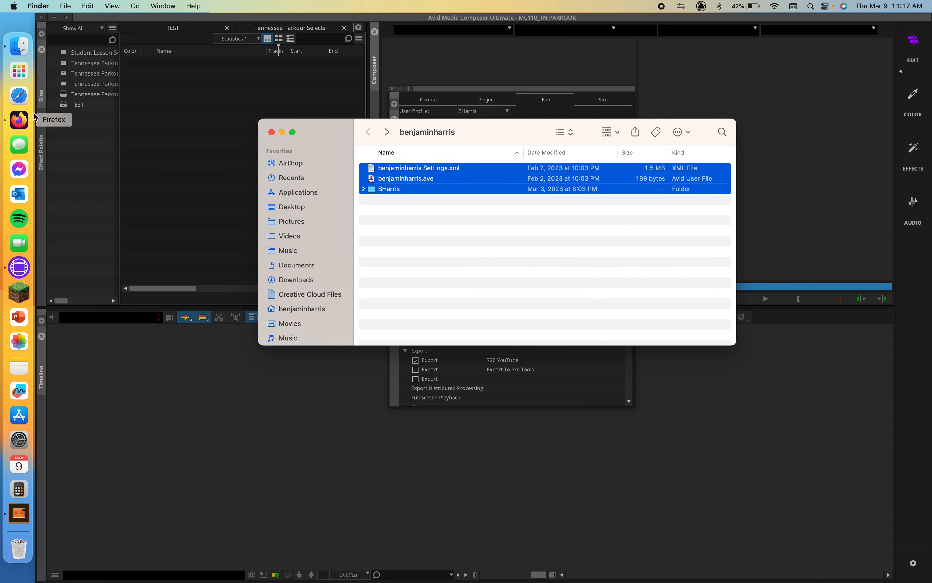
{"action": "left_click", "coordinate": [437, 203]}
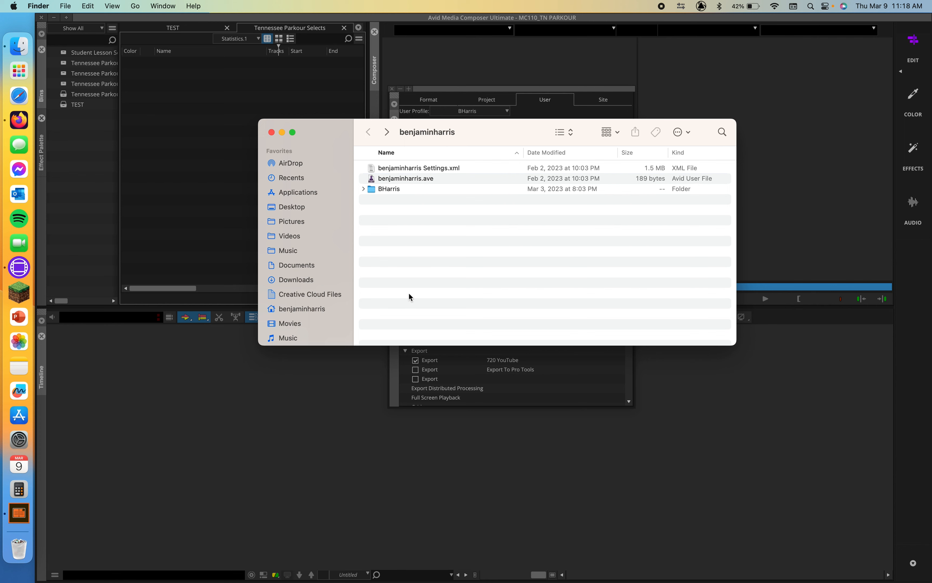
Step: Move all files and the profile subfolder in the user folder to the Trash and close the folder window
{"action": "key", "text": "super+a"}
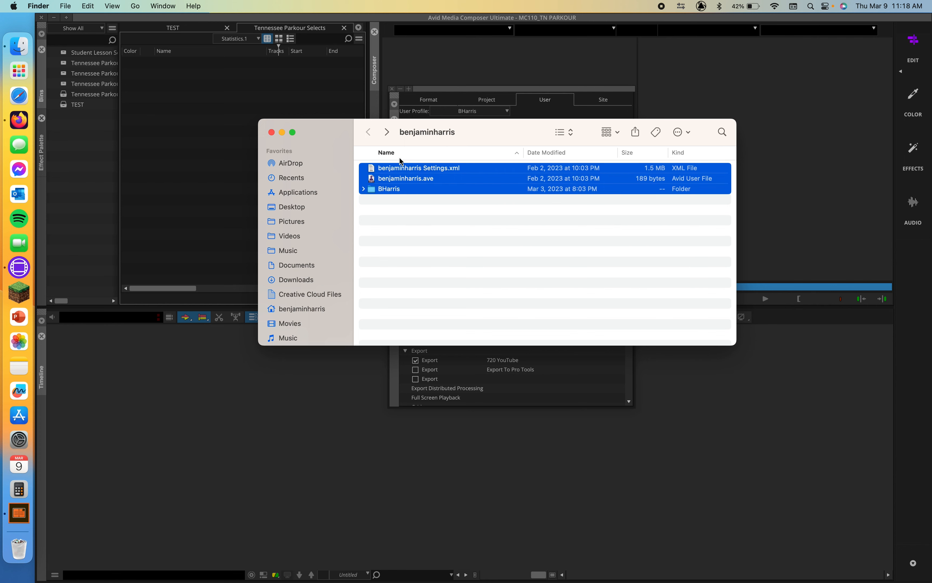
{"action": "right_click", "coordinate": [395, 178]}
{"action": "left_click", "coordinate": [422, 224]}
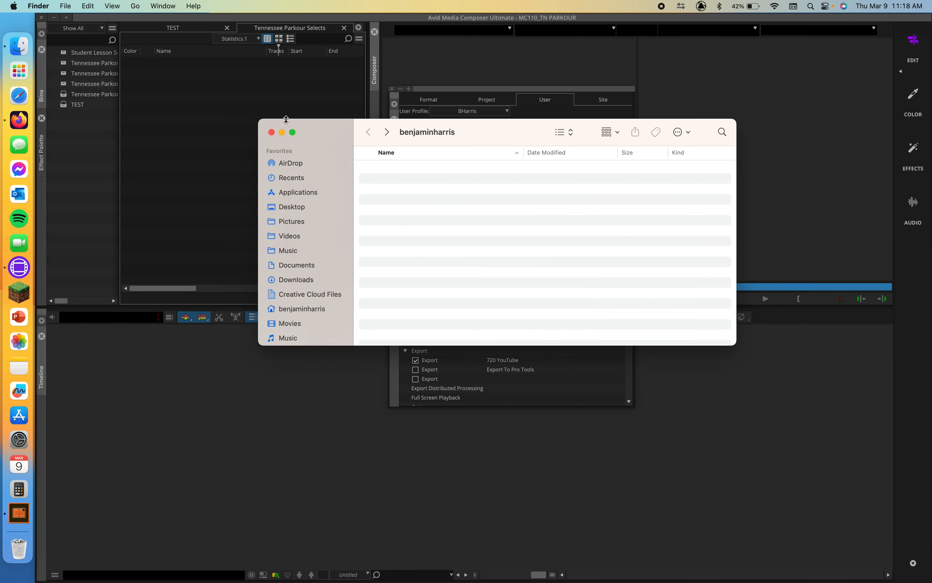
{"action": "left_click", "coordinate": [272, 132]}
{"action": "left_click", "coordinate": [491, 111]}
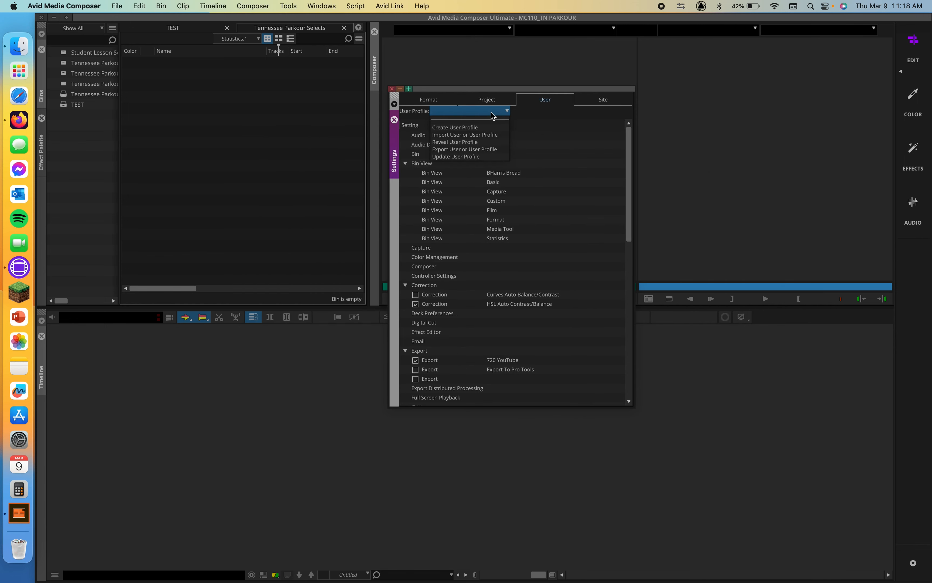
{"action": "left_click", "coordinate": [462, 139]}
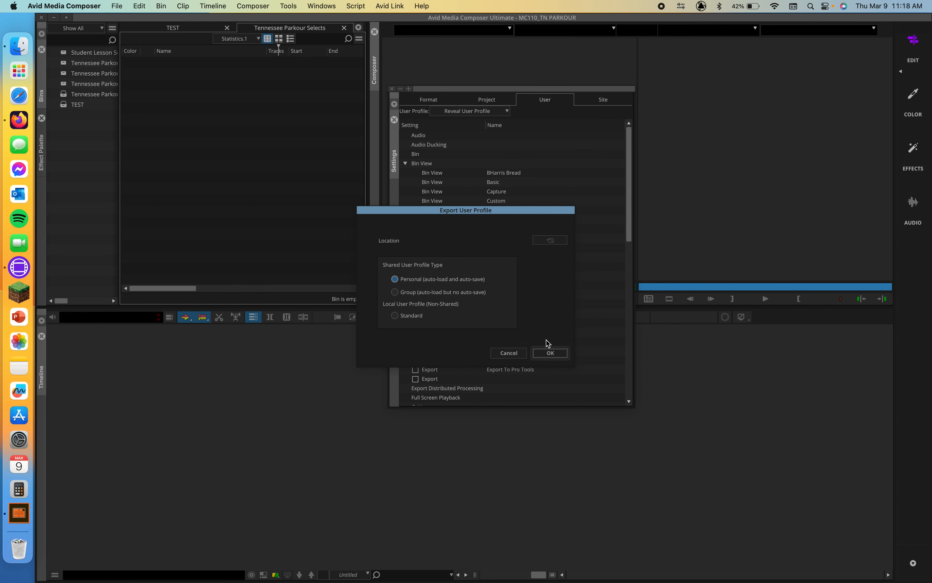
{"action": "left_click", "coordinate": [504, 354]}
Step: Try to reveal the user profile's folder from the user settings, checking the other desktop space for its window
{"action": "left_click", "coordinate": [473, 111]}
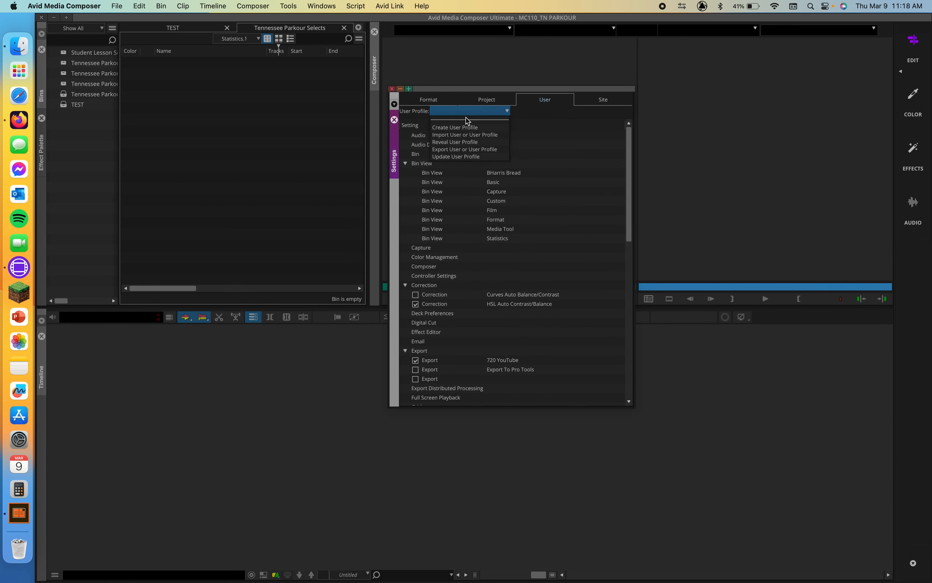
{"action": "left_click", "coordinate": [458, 139]}
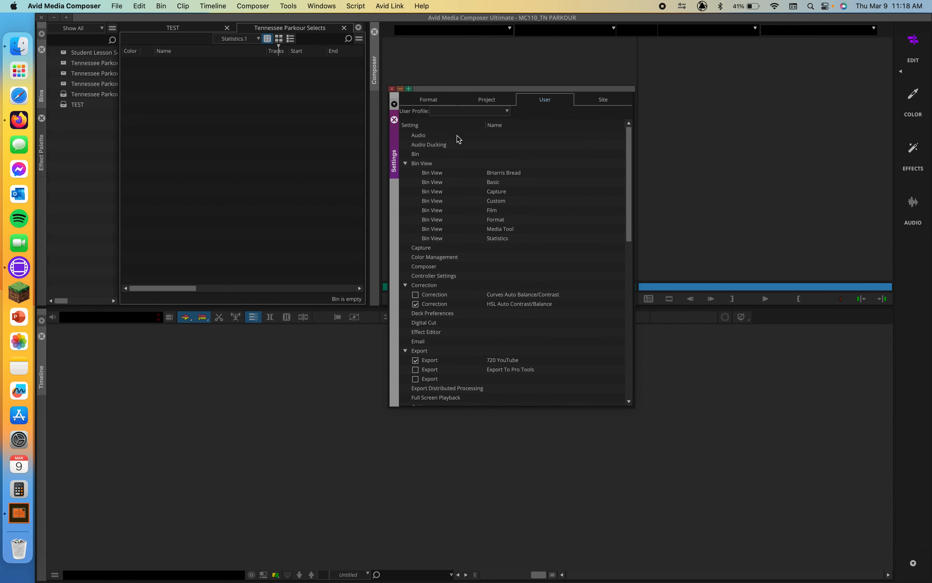
{"action": "left_click", "coordinate": [489, 111]}
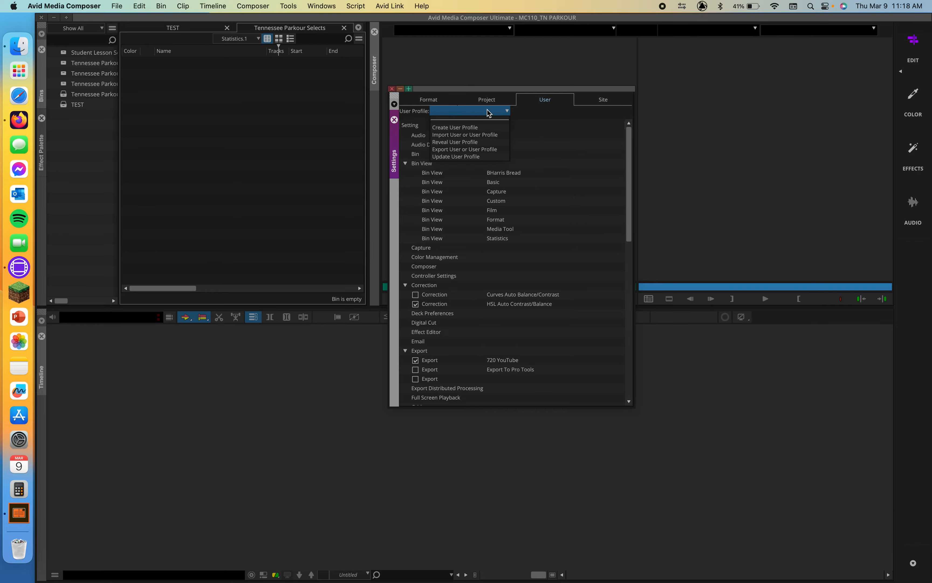
{"action": "left_click", "coordinate": [456, 137]}
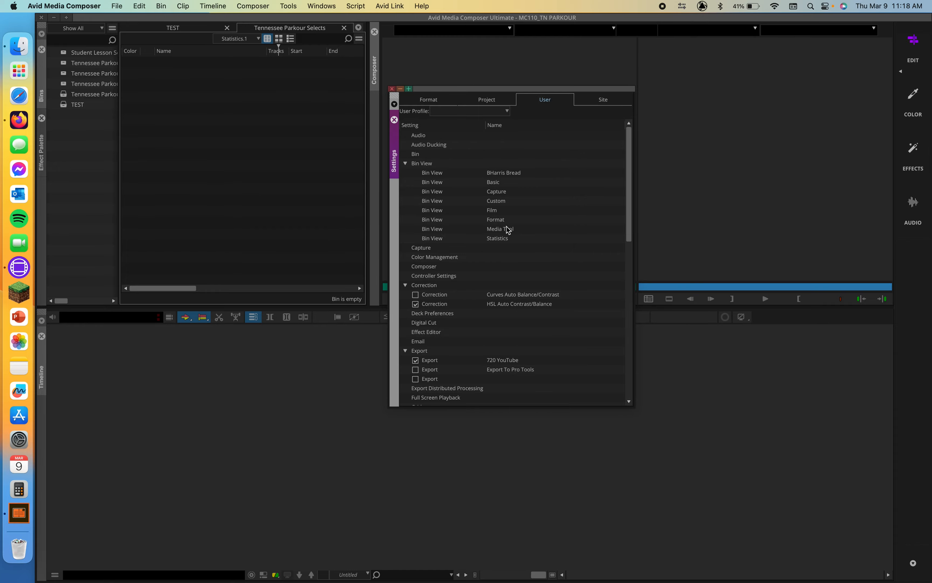
{"action": "key", "text": "ctrl+Right"}
{"action": "key", "text": "ctrl+Left"}
{"action": "key", "text": "ctrl+Right"}
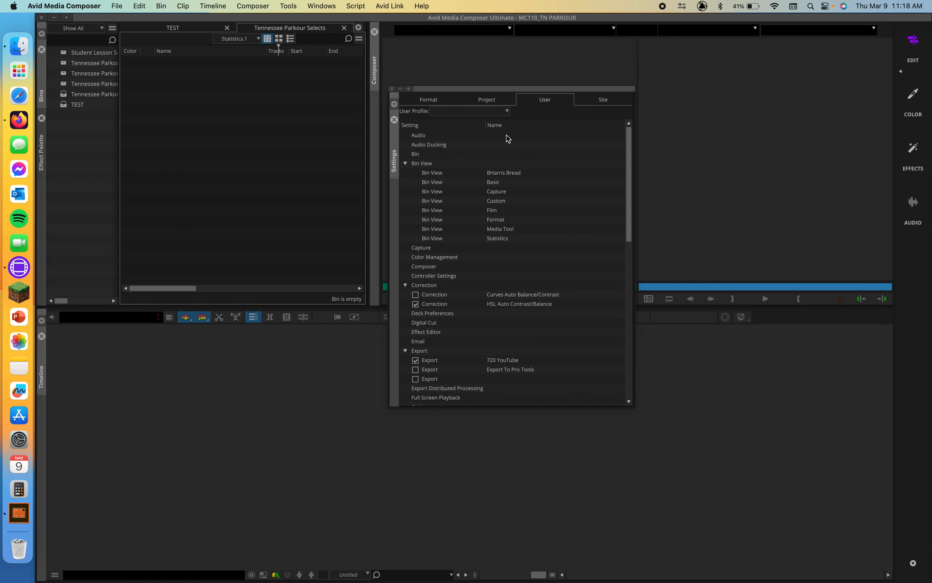
{"action": "left_click", "coordinate": [482, 111]}
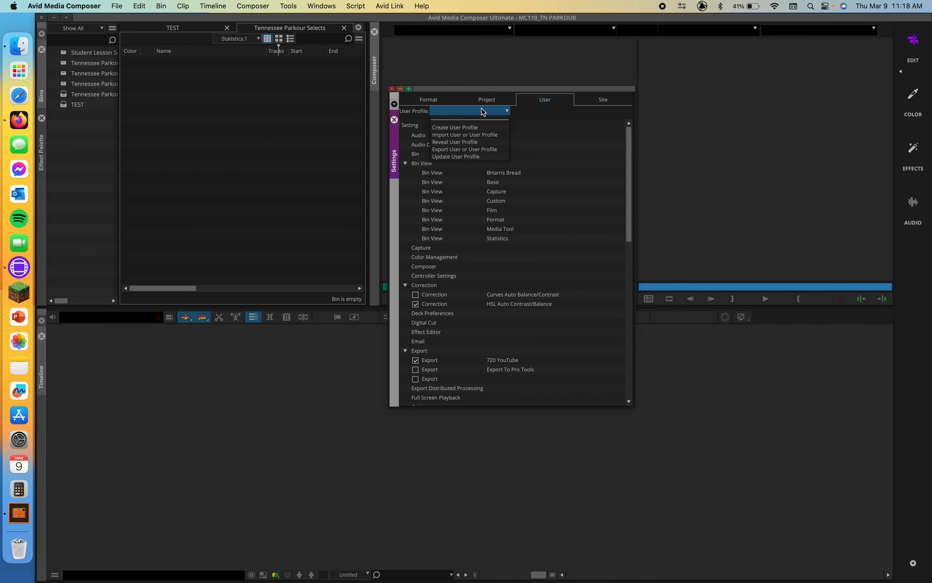
{"action": "left_click", "coordinate": [462, 139]}
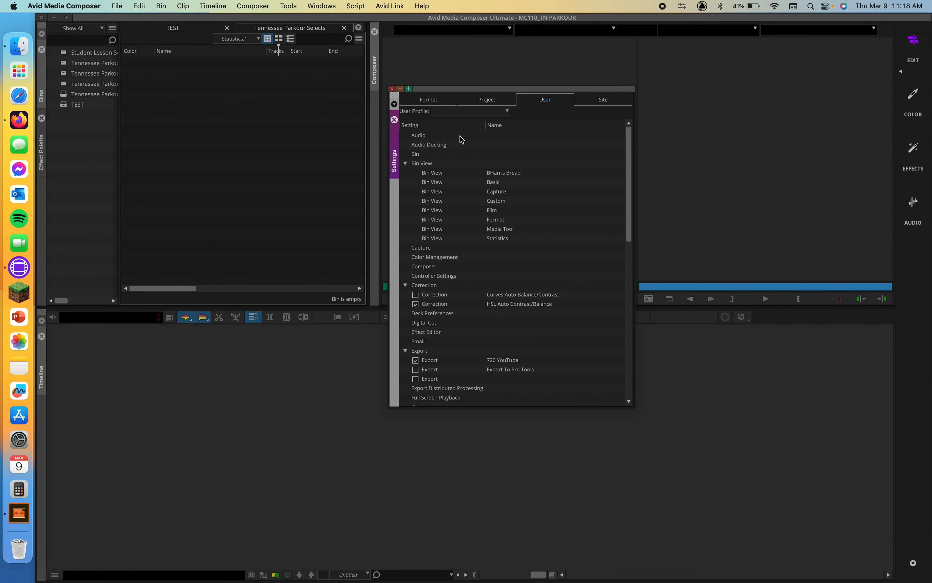
Step: Close and reopen the Settings window, and try again to reveal the user profile's folder
{"action": "left_click", "coordinate": [391, 88]}
{"action": "left_click", "coordinate": [115, 5]}
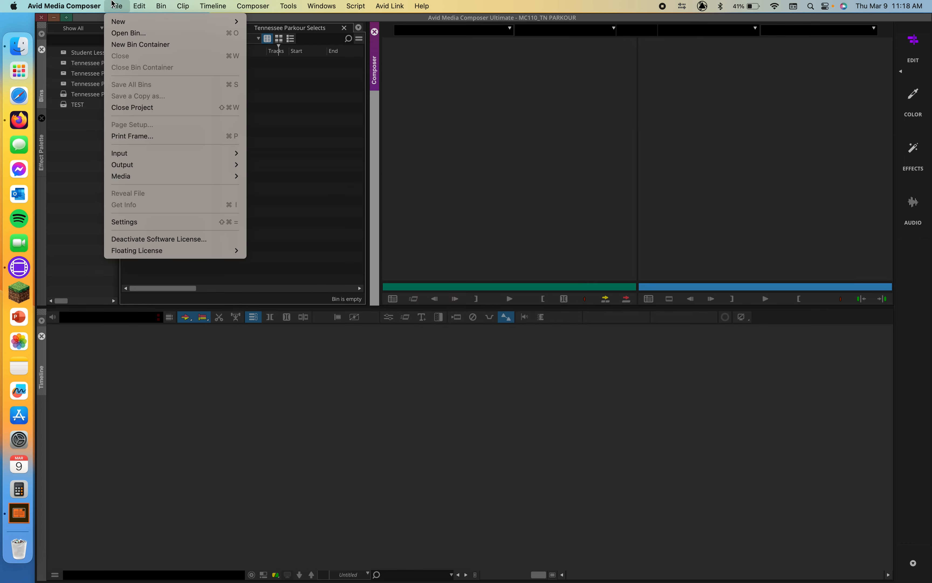
{"action": "left_click", "coordinate": [156, 222]}
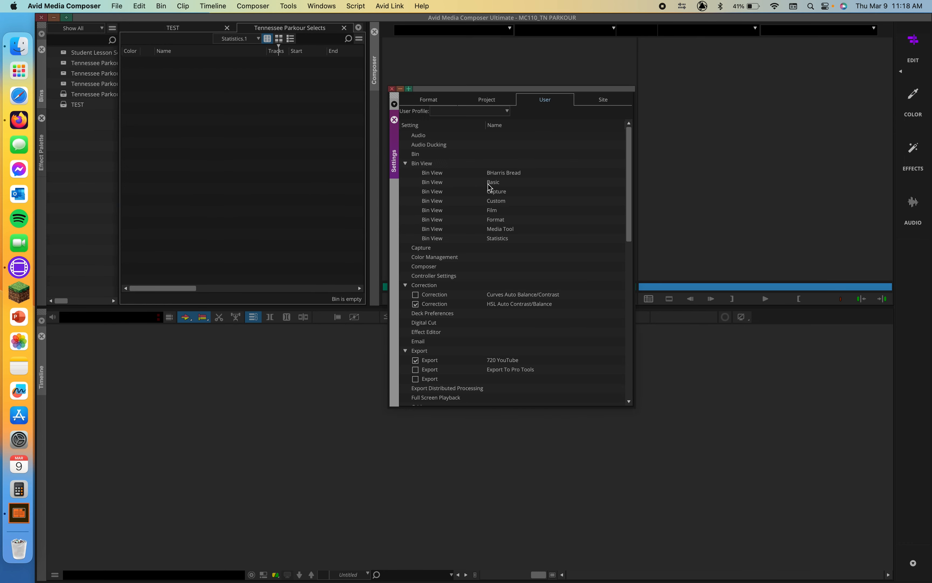
{"action": "left_click", "coordinate": [473, 110]}
{"action": "left_click", "coordinate": [457, 140]}
Step: Switch to the desktop, undo the recent Finder file changes, and open the folder that holds the exported profile
{"action": "key", "text": "ctrl+Left"}
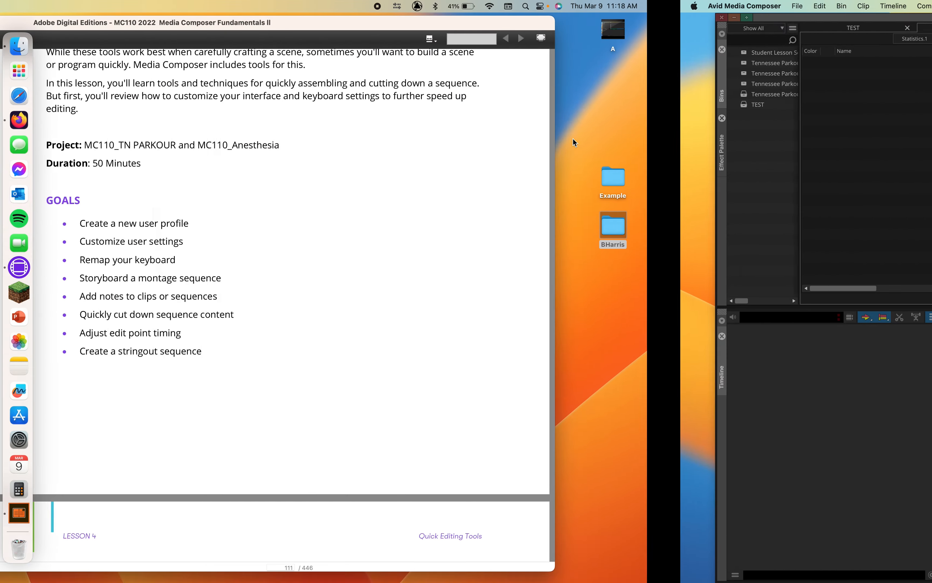
{"action": "left_click", "coordinate": [918, 314]}
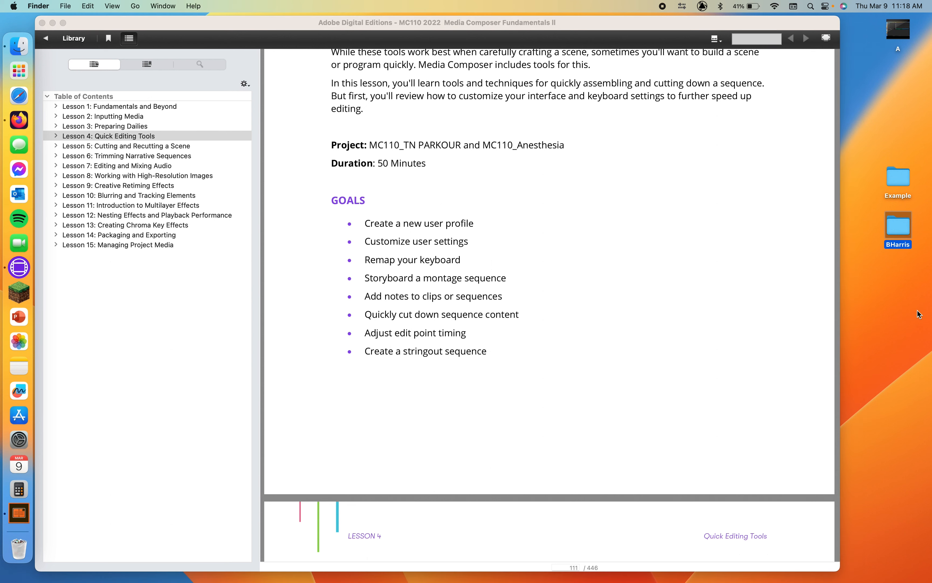
{"action": "key", "text": "super+BackSpace"}
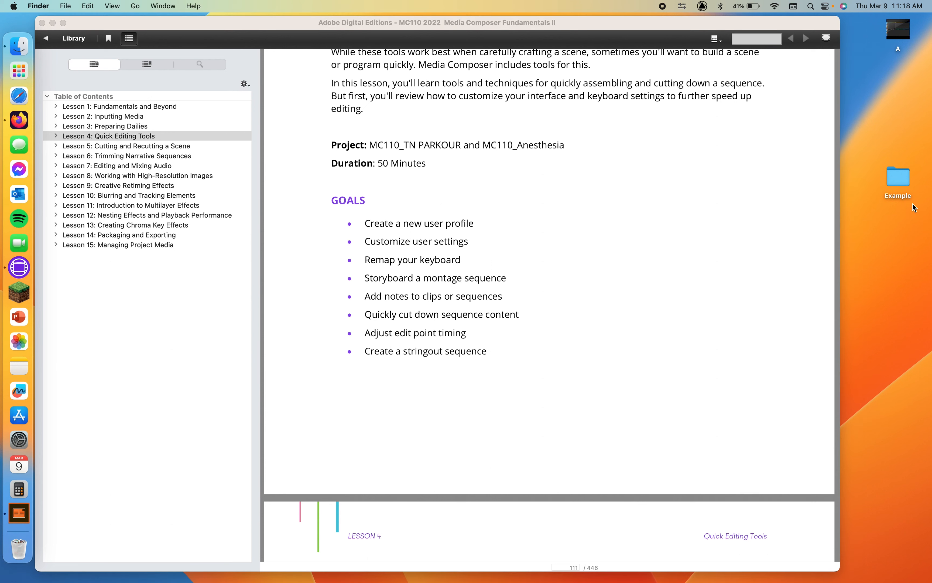
{"action": "double_click", "coordinate": [899, 185]}
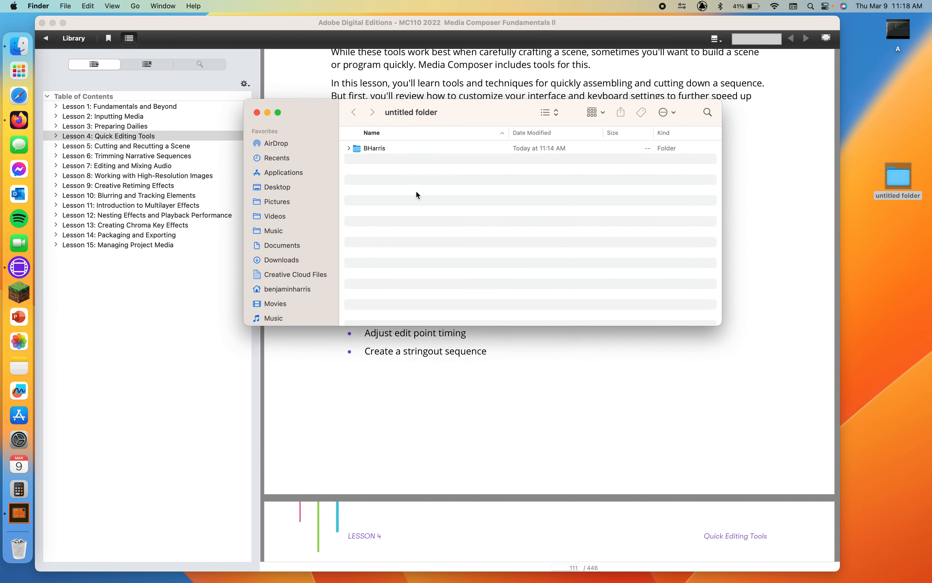
Step: Return to Media Composer and import the exported user profile from "untitled folder" on the Desktop
{"action": "key", "text": "ctrl+Right"}
{"action": "left_click", "coordinate": [452, 172]}
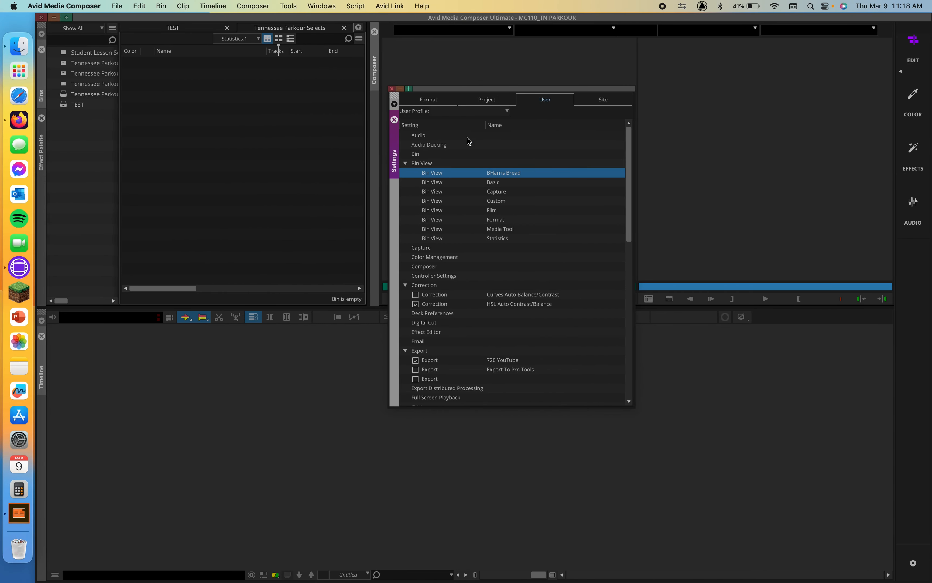
{"action": "left_click", "coordinate": [464, 113]}
{"action": "left_click", "coordinate": [454, 148]}
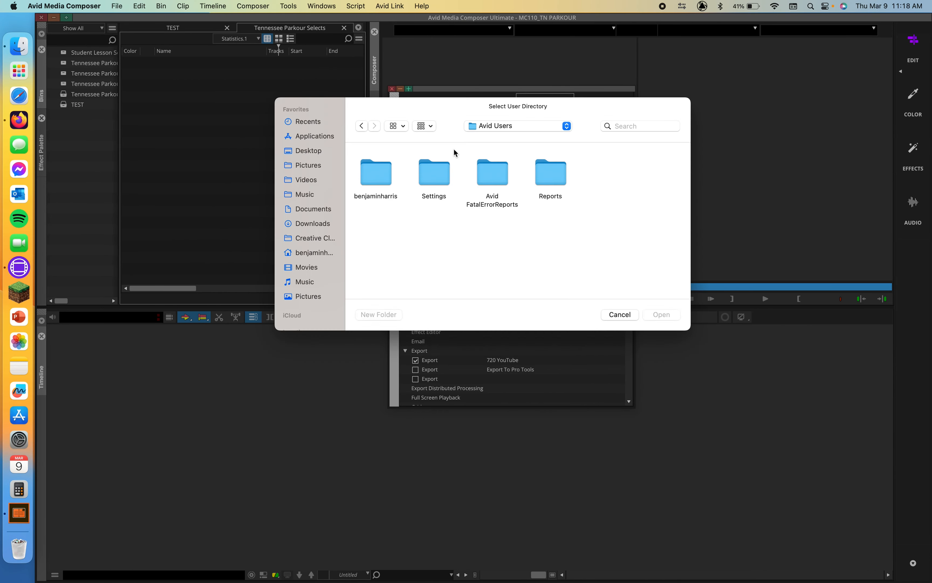
{"action": "left_click", "coordinate": [293, 151]}
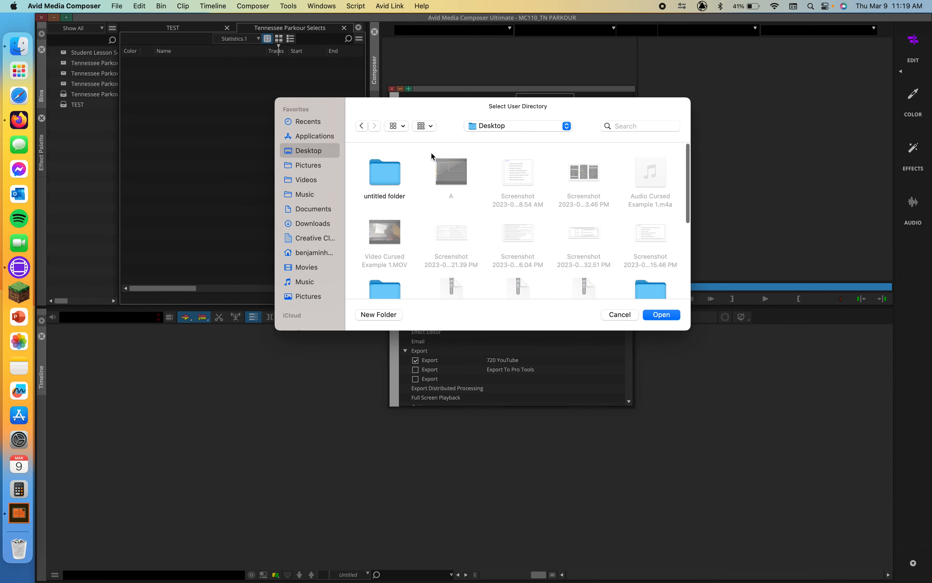
{"action": "left_click", "coordinate": [396, 169]}
{"action": "double_click", "coordinate": [395, 169]}
{"action": "left_click", "coordinate": [379, 171]}
{"action": "left_click", "coordinate": [663, 315]}
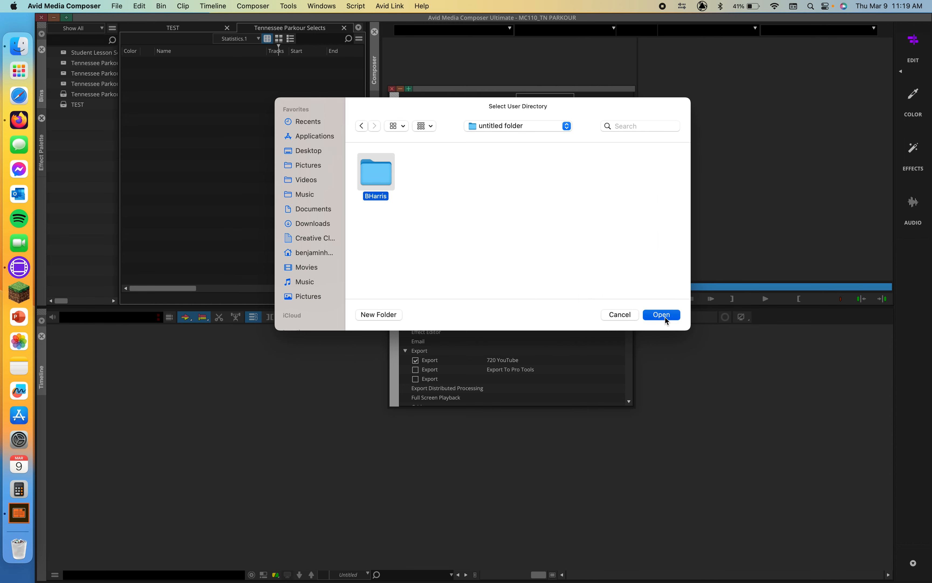
{"action": "left_click", "coordinate": [481, 299]}
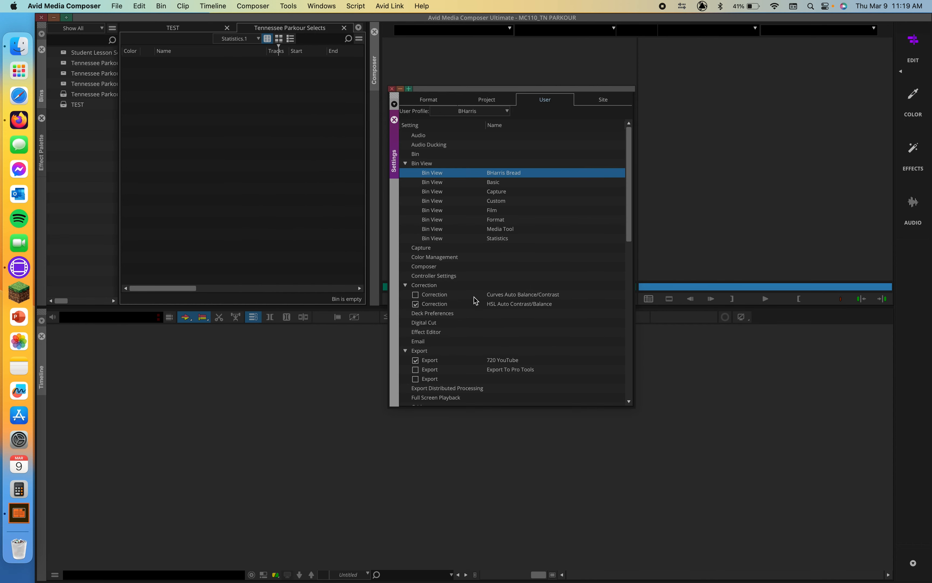
Step: Switch from the imported user profile to the account's original profile and reopen the Settings window
{"action": "left_click", "coordinate": [471, 112]}
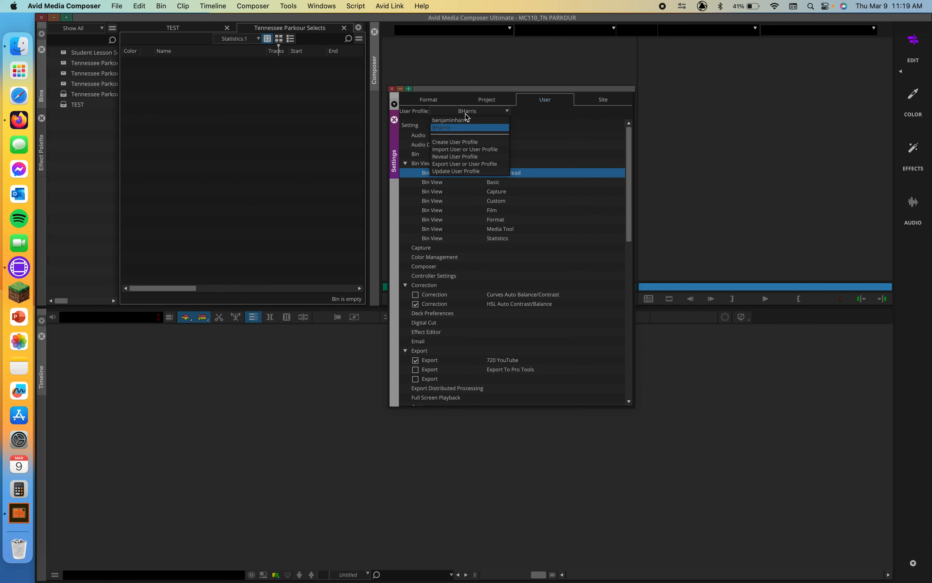
{"action": "left_click", "coordinate": [484, 111]}
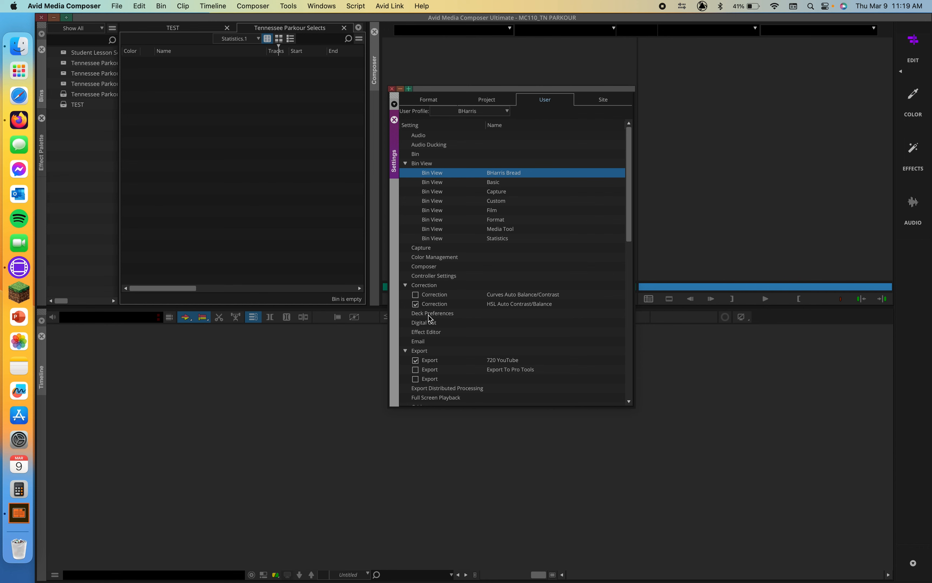
{"action": "left_click", "coordinate": [482, 113]}
{"action": "left_click", "coordinate": [458, 121]}
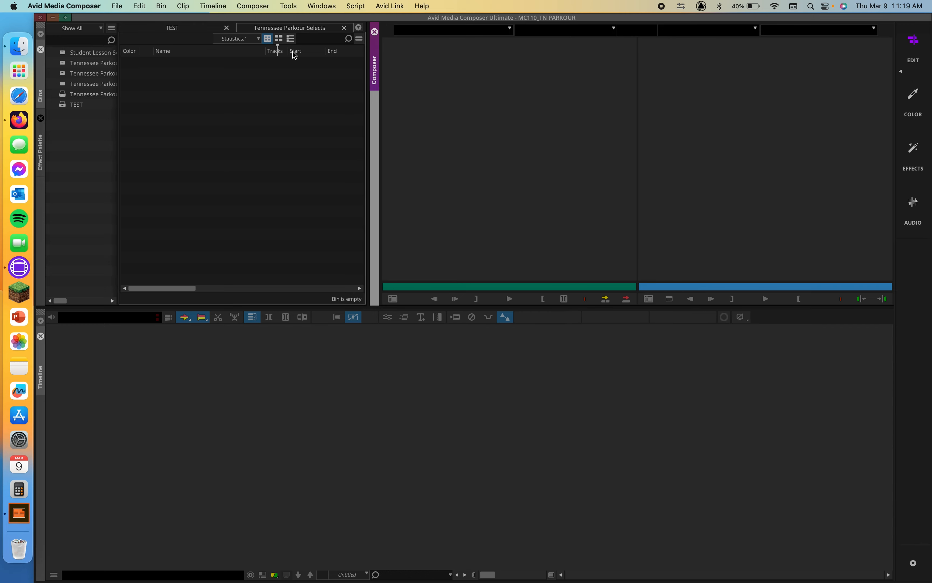
{"action": "key", "text": "shift+super+equal"}
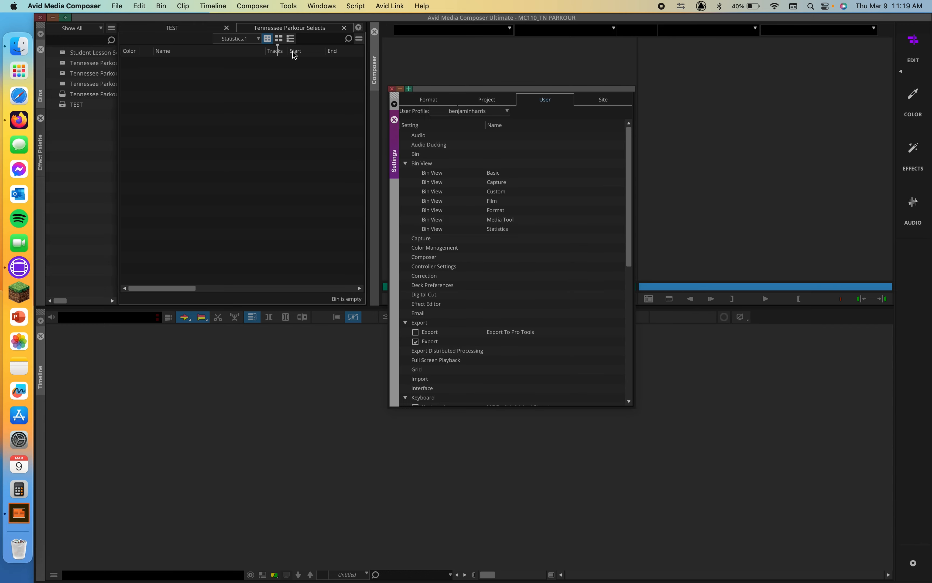
Step: Run Update User Profile on the account's original profile and dismiss the message
{"action": "left_click", "coordinate": [462, 112]}
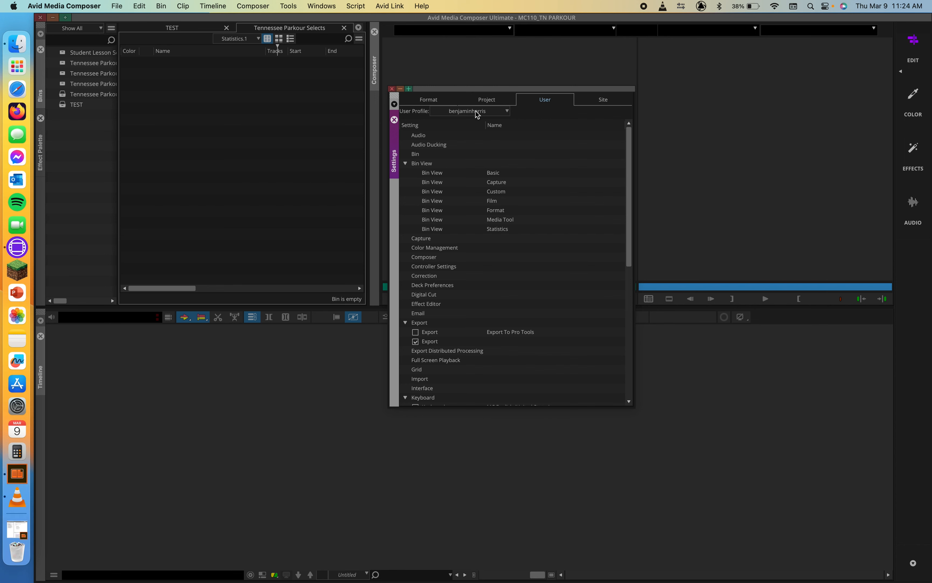
{"action": "left_click", "coordinate": [477, 111]}
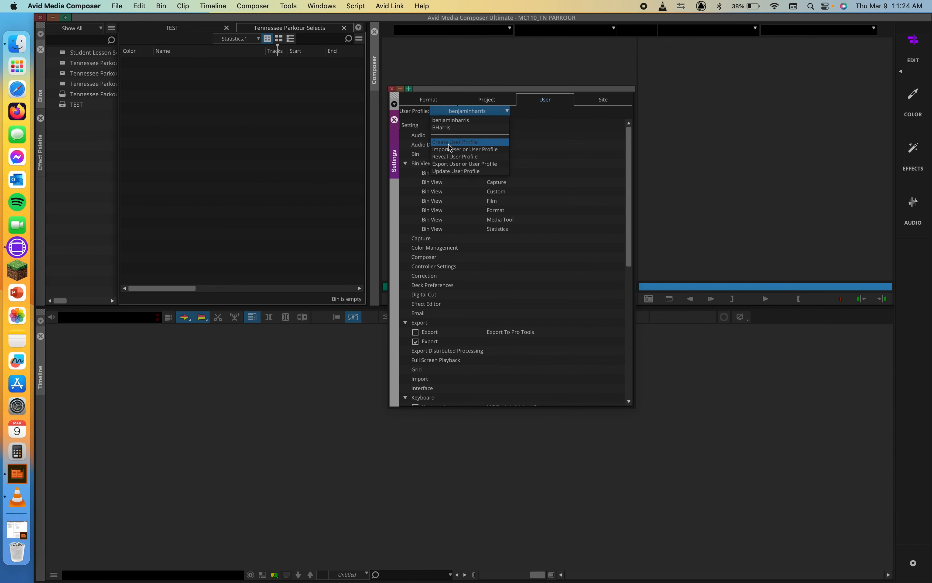
{"action": "left_click", "coordinate": [463, 172]}
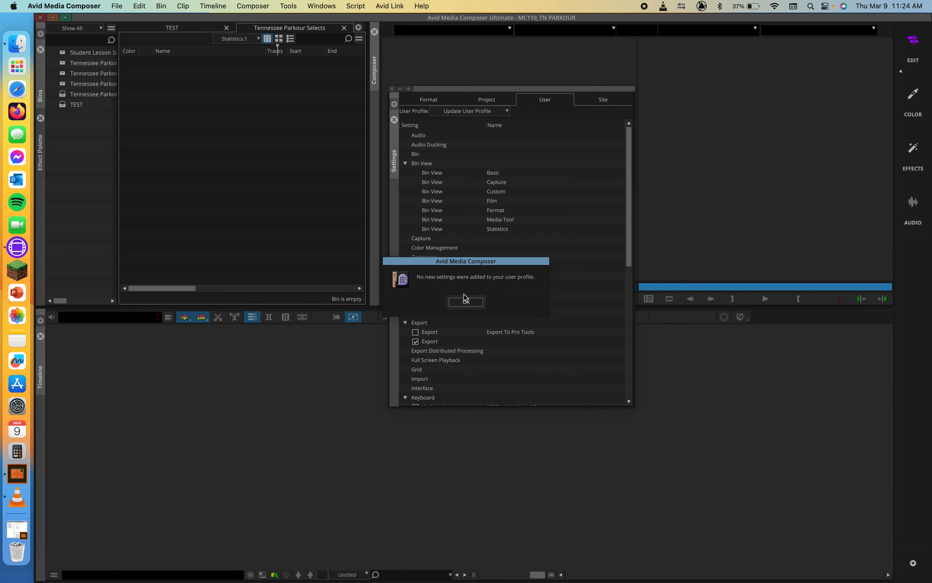
{"action": "left_click", "coordinate": [464, 303]}
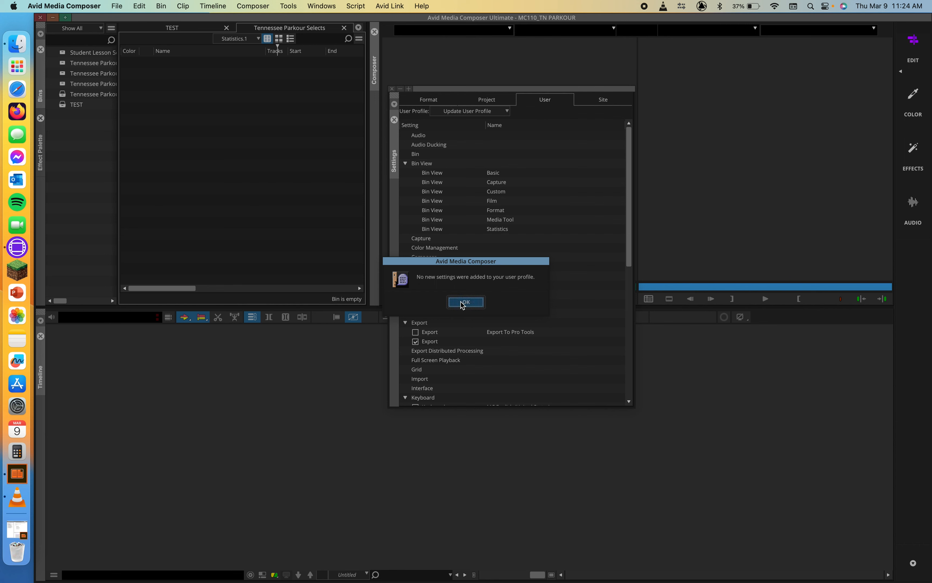
Step: Switch back to the imported user profile and run Update User Profile on it
{"action": "left_click", "coordinate": [458, 114]}
{"action": "left_click", "coordinate": [452, 129]}
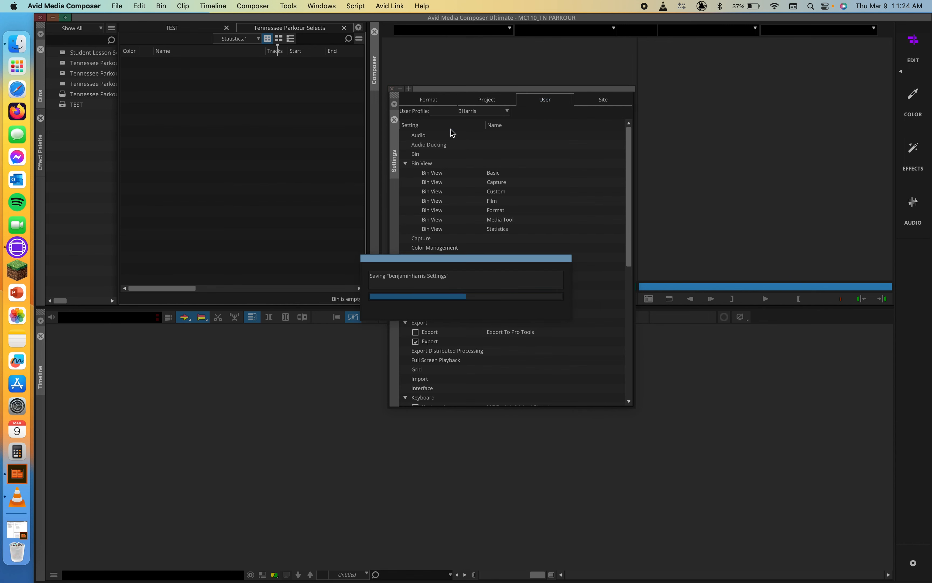
{"action": "left_click", "coordinate": [505, 112]}
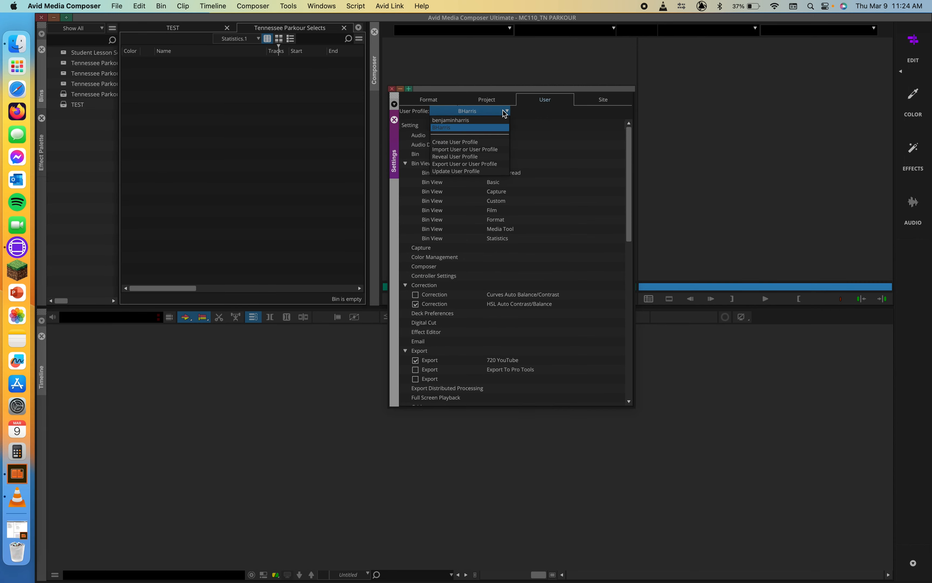
{"action": "left_click", "coordinate": [455, 171]}
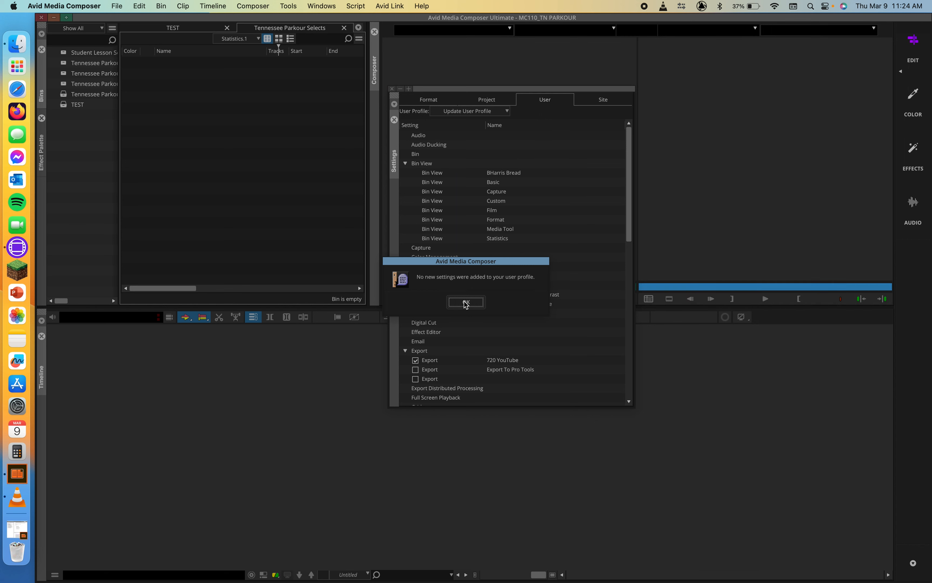
{"action": "left_click", "coordinate": [466, 302]}
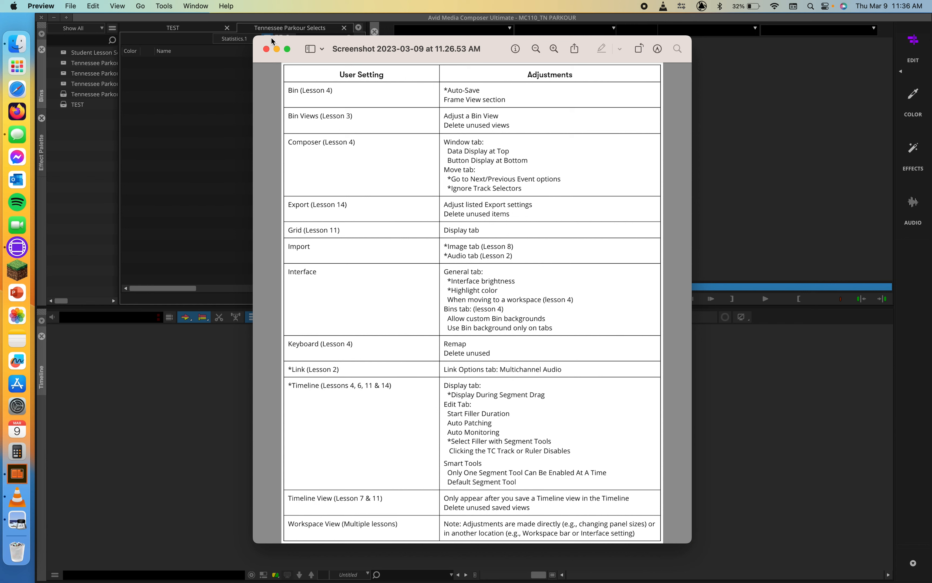
Step: Minimize the screenshot of the user settings table and open Media Composer's Settings, keeping the imported user profile selected
{"action": "left_click", "coordinate": [277, 49]}
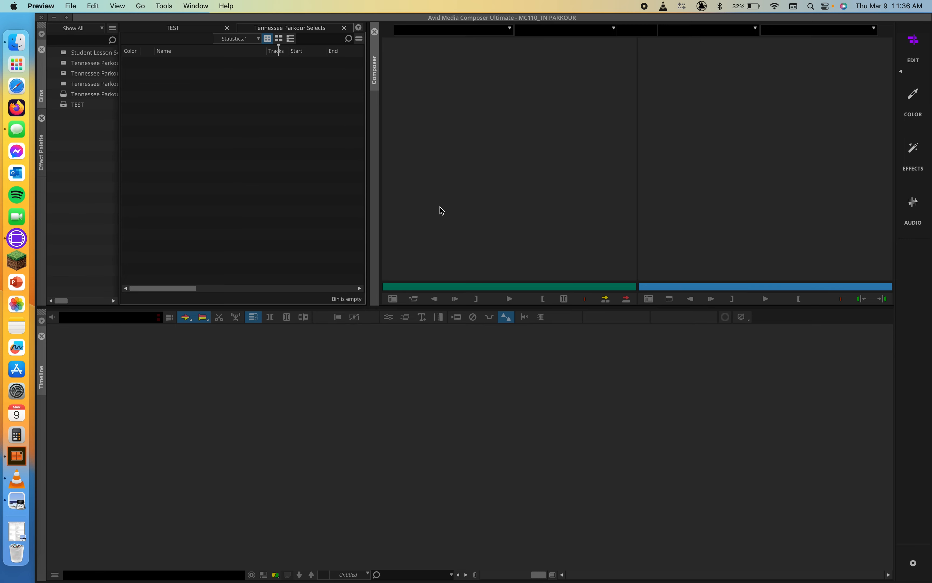
{"action": "left_click", "coordinate": [71, 6]}
{"action": "left_click", "coordinate": [225, 205]}
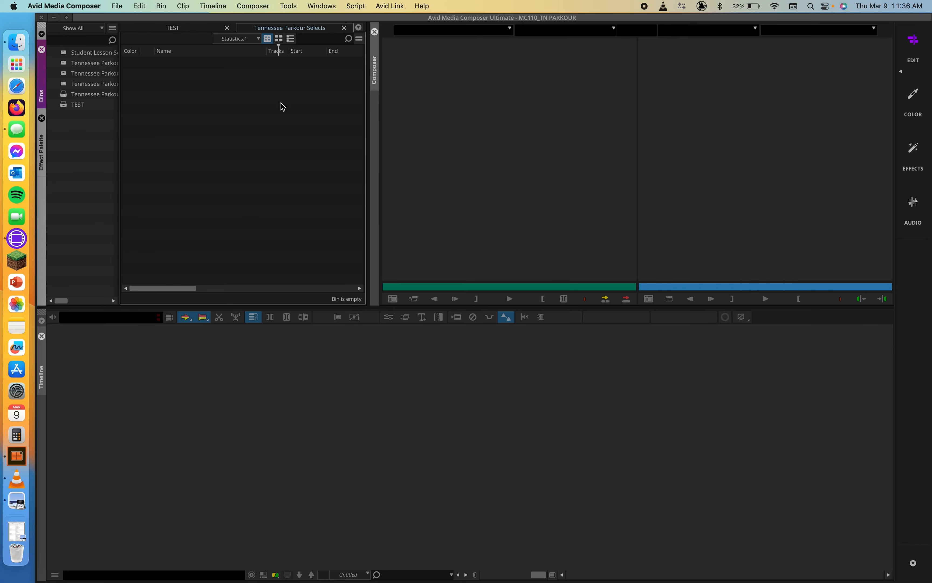
{"action": "left_click", "coordinate": [118, 6]}
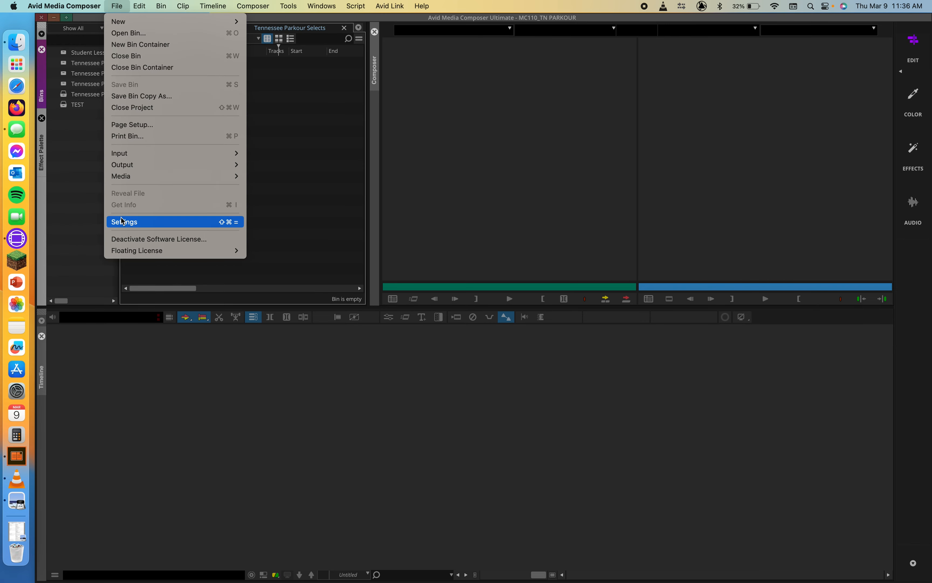
{"action": "left_click", "coordinate": [179, 224]}
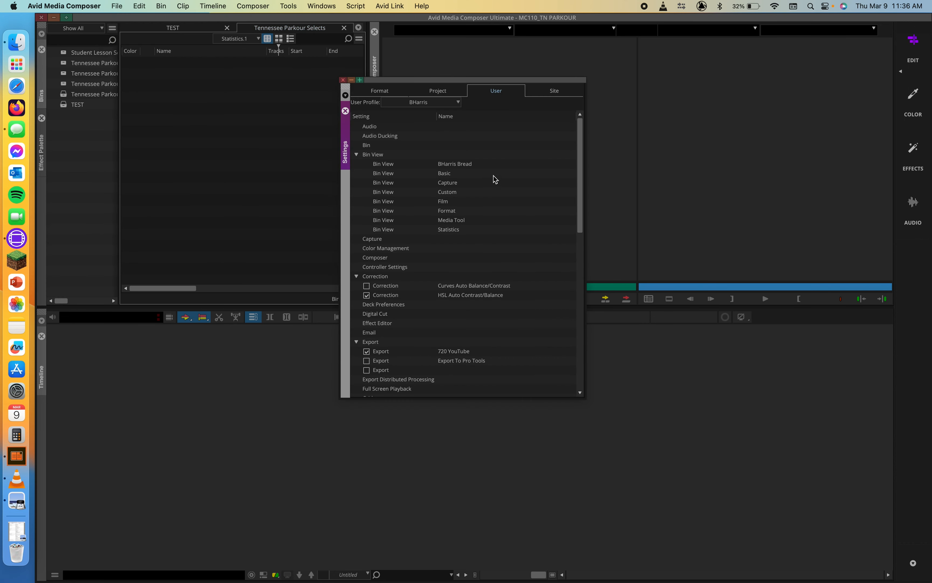
{"action": "left_click", "coordinate": [425, 105]}
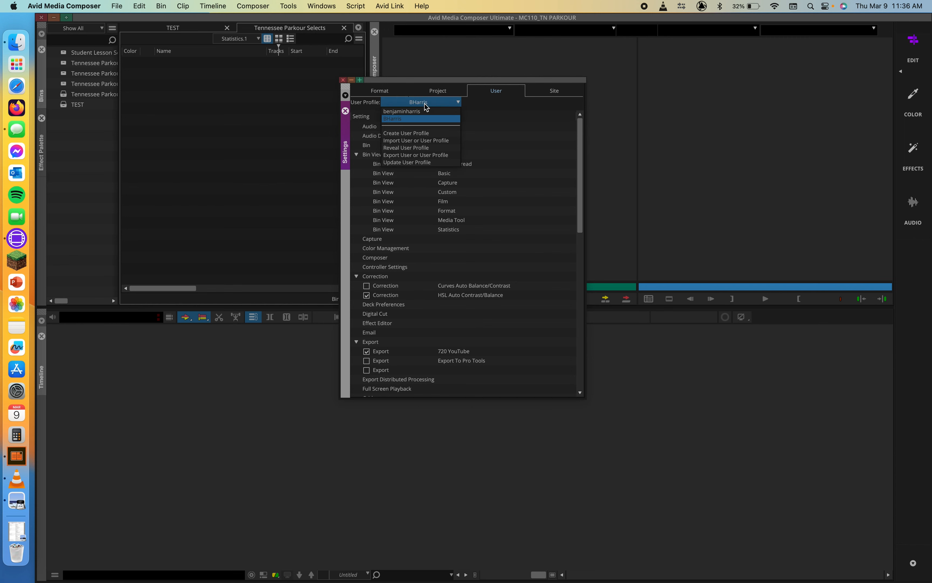
{"action": "left_click", "coordinate": [403, 118]}
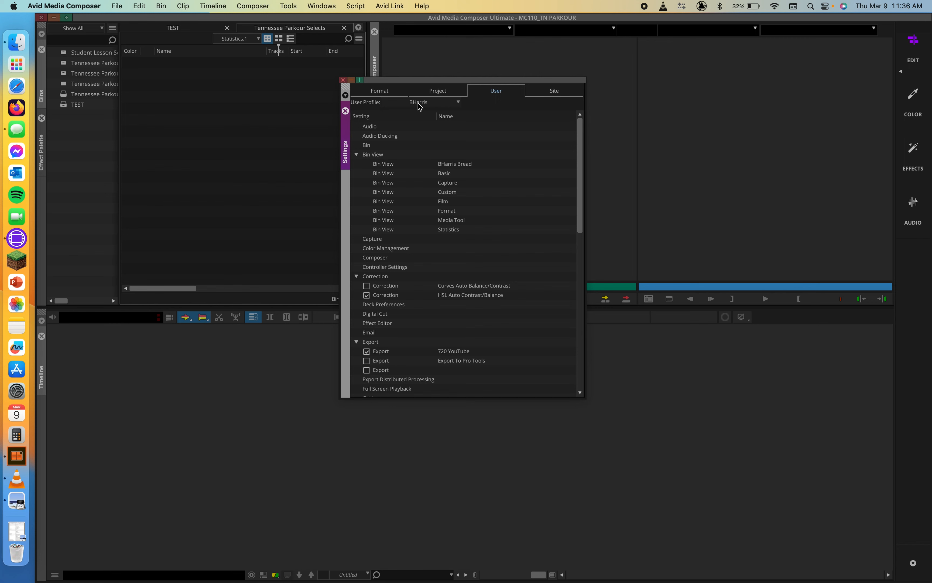
Step: Collapse the Bin View and Correction groups, and view the Controller Settings and Effect Editor settings without changing them
{"action": "left_click", "coordinate": [357, 155]}
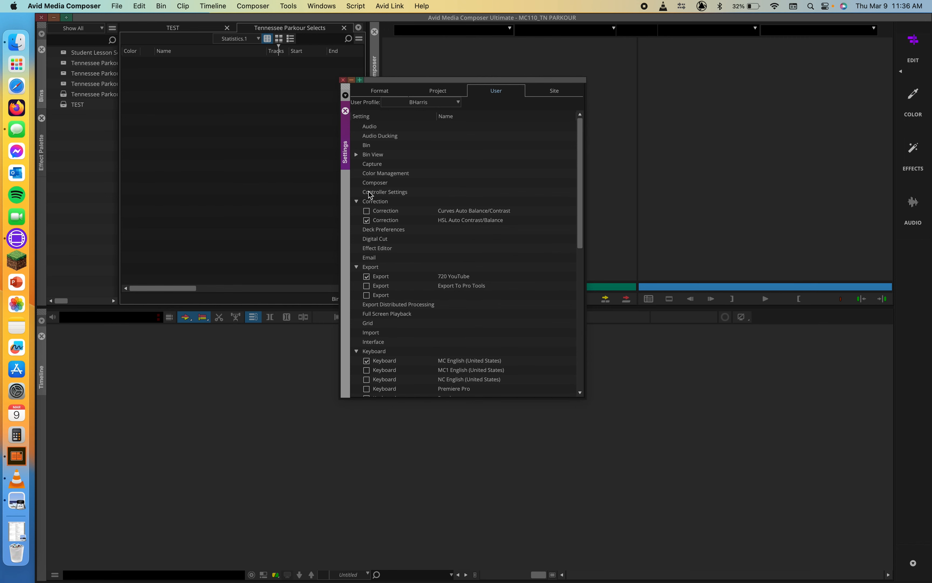
{"action": "left_click", "coordinate": [357, 201]}
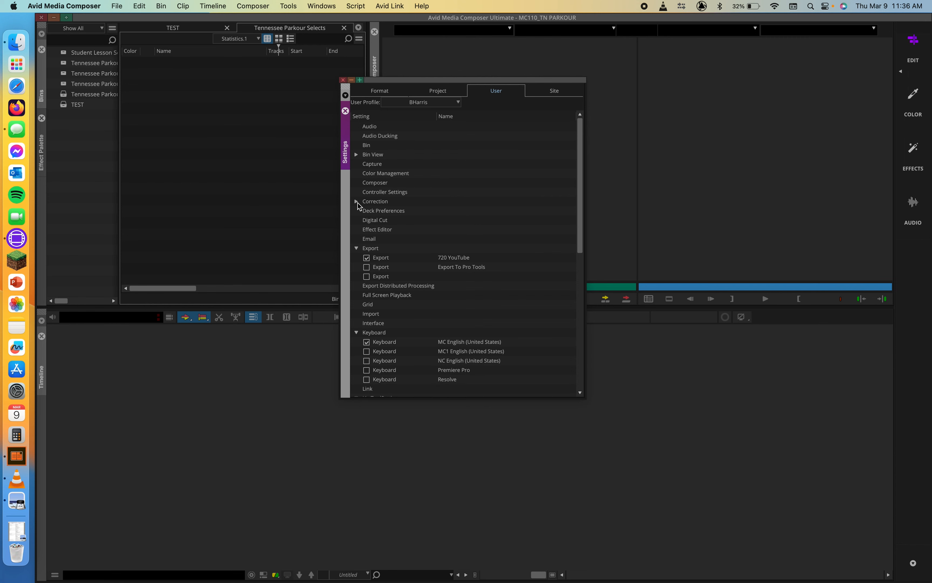
{"action": "double_click", "coordinate": [384, 193]}
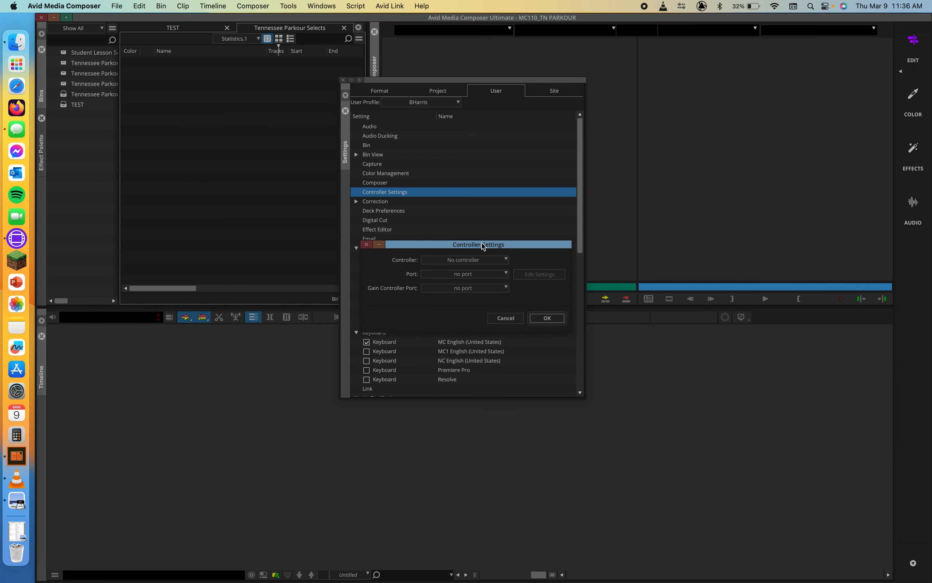
{"action": "left_click", "coordinate": [367, 244]}
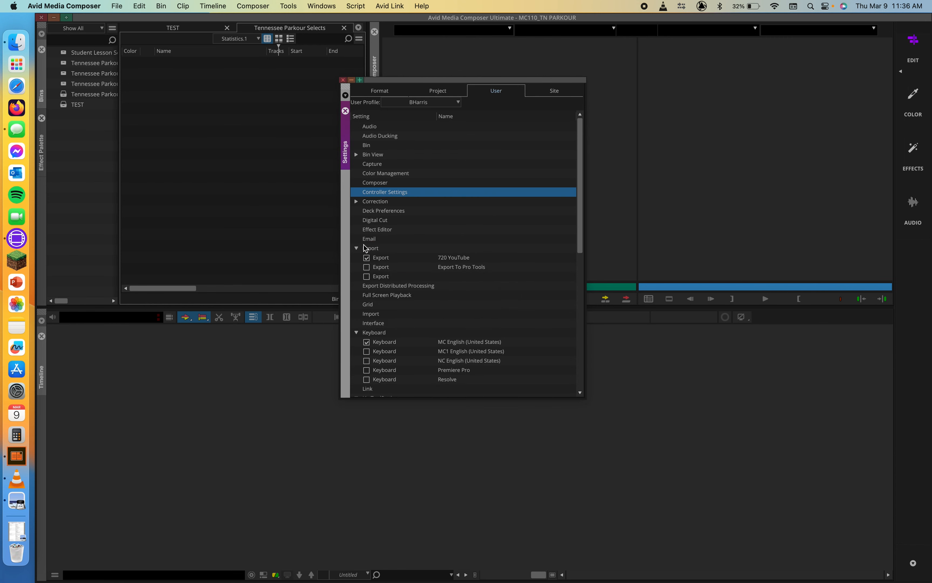
{"action": "double_click", "coordinate": [375, 230]}
{"action": "left_click", "coordinate": [484, 333]}
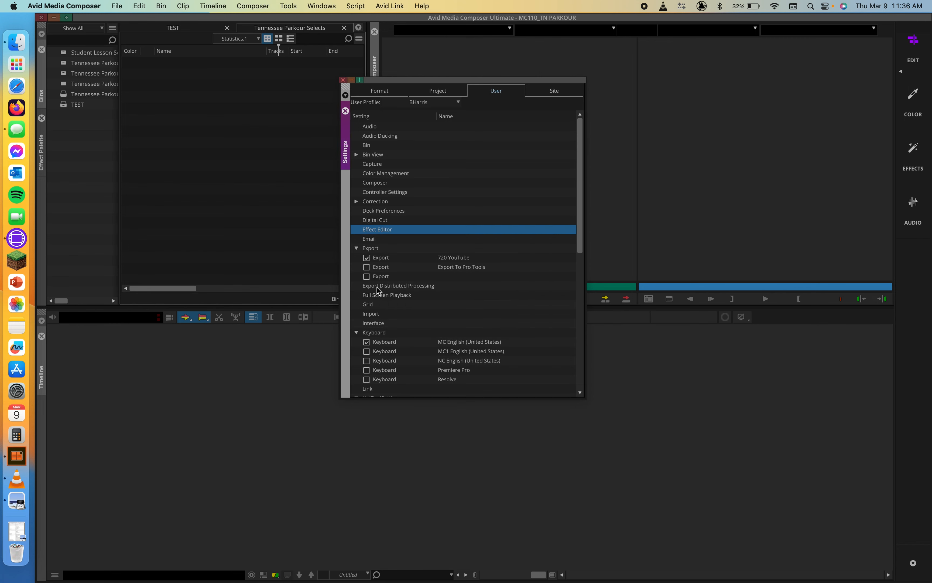
Step: Collapse the Export, Keyboard and ListToolSettings groups in the user settings list
{"action": "left_click", "coordinate": [356, 248]}
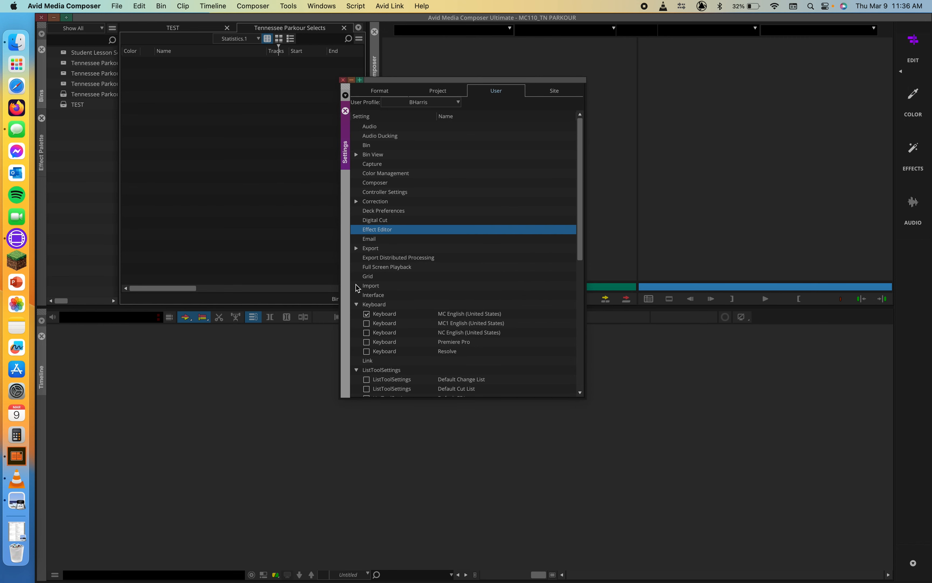
{"action": "left_click", "coordinate": [357, 305]}
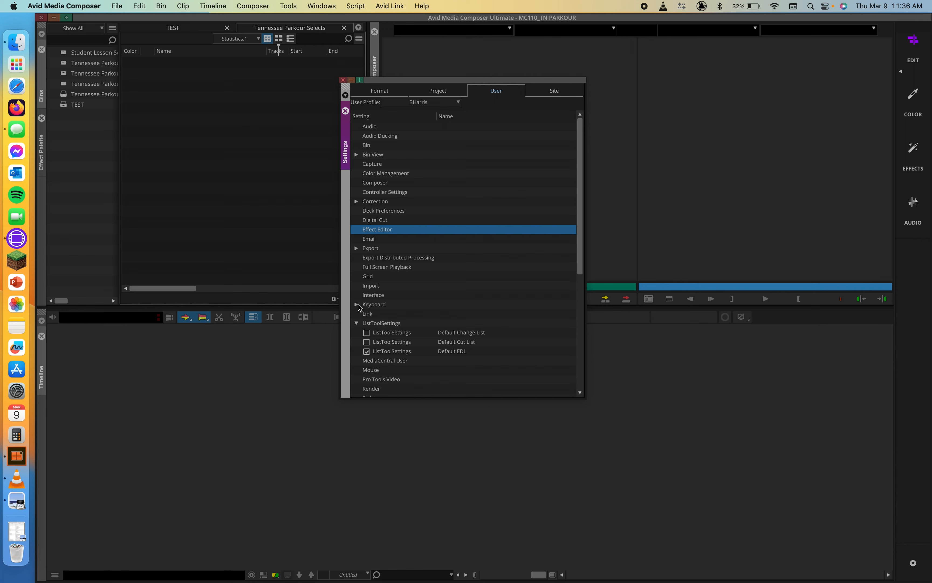
{"action": "left_click", "coordinate": [356, 323]}
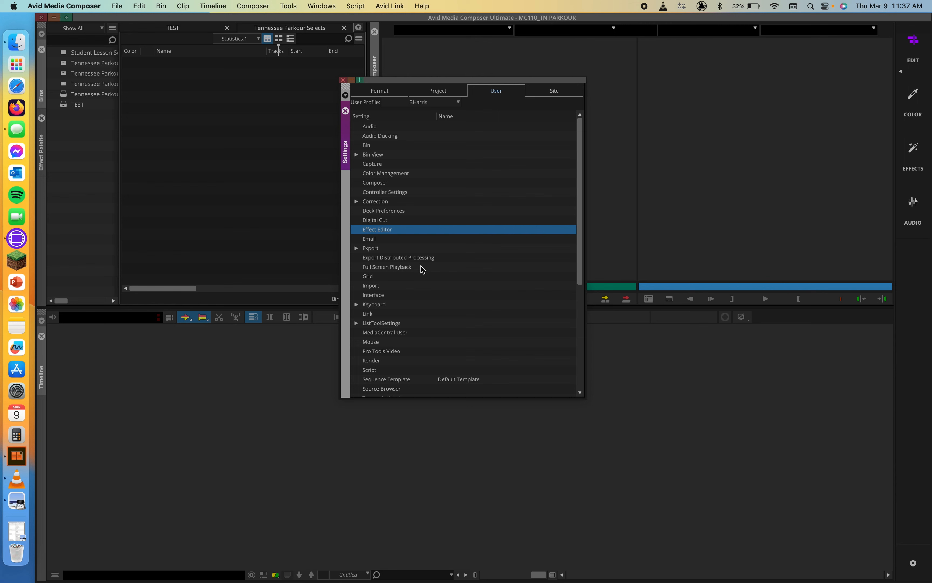
Step: Examine the Bin settings for auto-save and Frame View options, cancel without changes, and close the Settings window
{"action": "scroll", "coordinate": [452, 274], "scroll_direction": "down", "scroll_amount": 2}
{"action": "scroll", "coordinate": [453, 274], "scroll_direction": "up", "scroll_amount": 2}
{"action": "left_click", "coordinate": [366, 146]}
{"action": "double_click", "coordinate": [367, 146]}
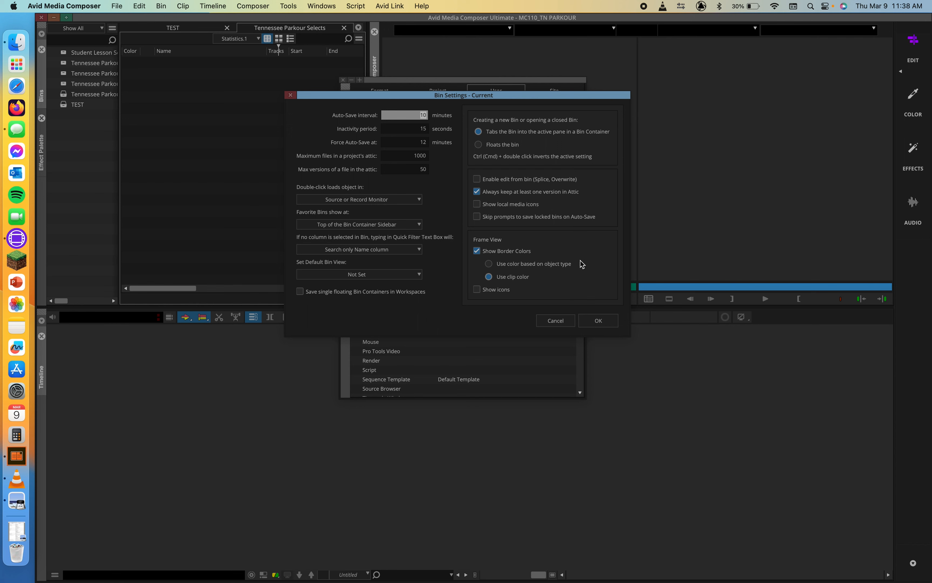
{"action": "left_click", "coordinate": [557, 322]}
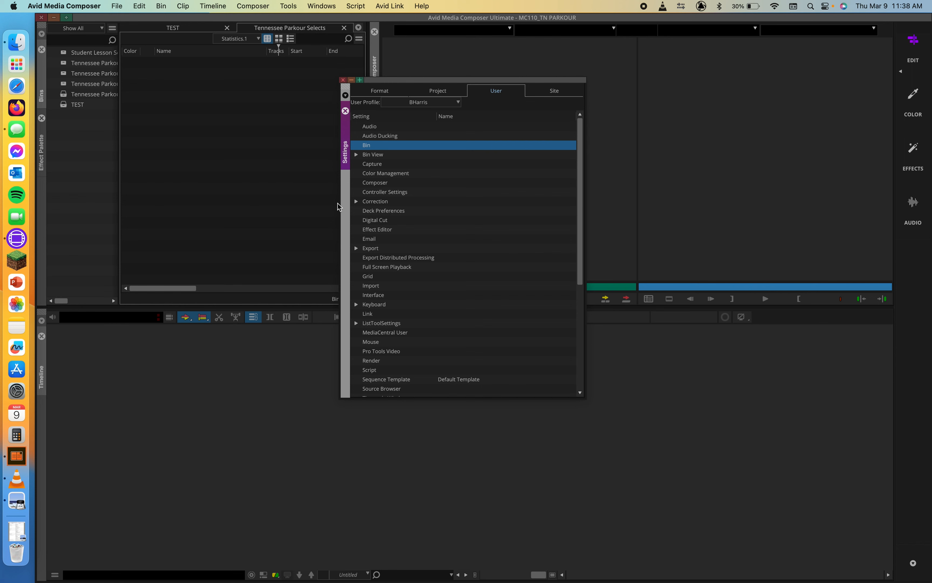
{"action": "left_click", "coordinate": [342, 80]}
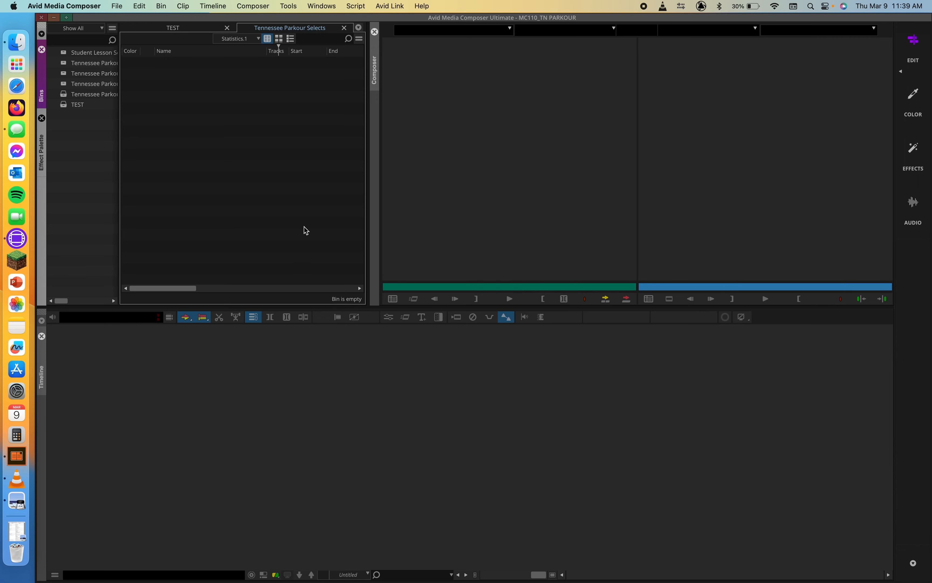
Step: Open the Tennessee Parkour Footage bin and the bin listed directly below it
{"action": "double_click", "coordinate": [64, 74]}
{"action": "double_click", "coordinate": [65, 85]}
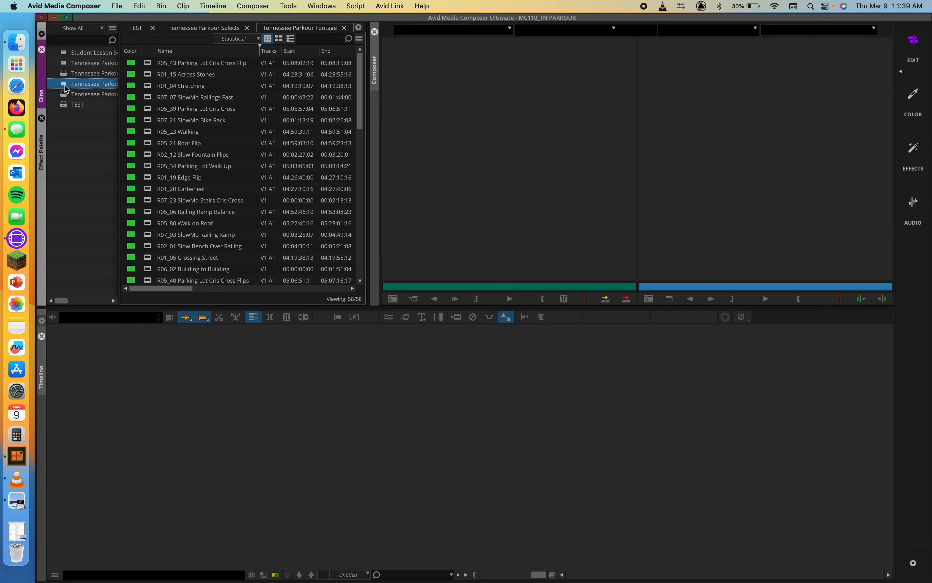
Step: Open the Student Lesson bin and the TEST bin, and bring the Tennessee Parkour Music bin to the front
{"action": "left_click", "coordinate": [64, 55]}
{"action": "double_click", "coordinate": [64, 55]}
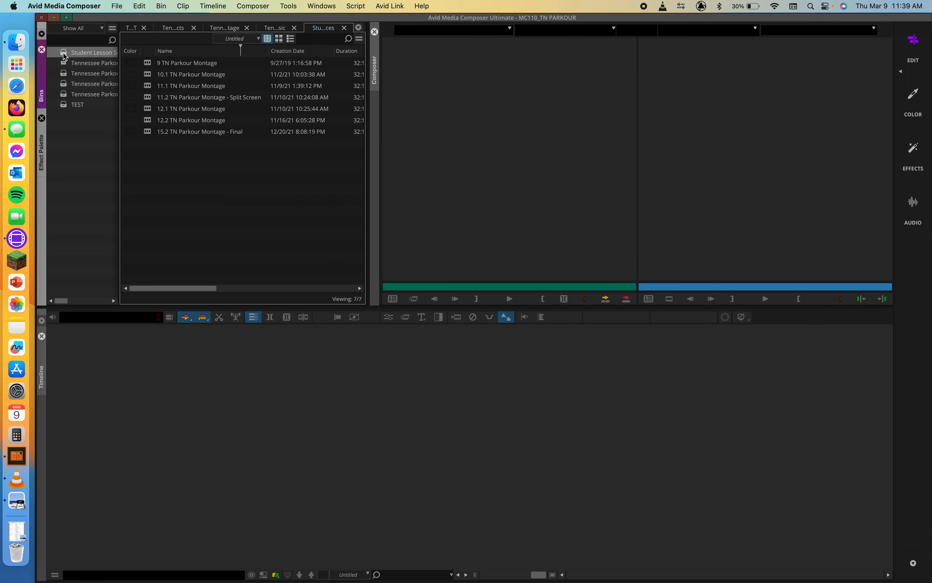
{"action": "double_click", "coordinate": [67, 104]}
{"action": "left_click", "coordinate": [173, 28]}
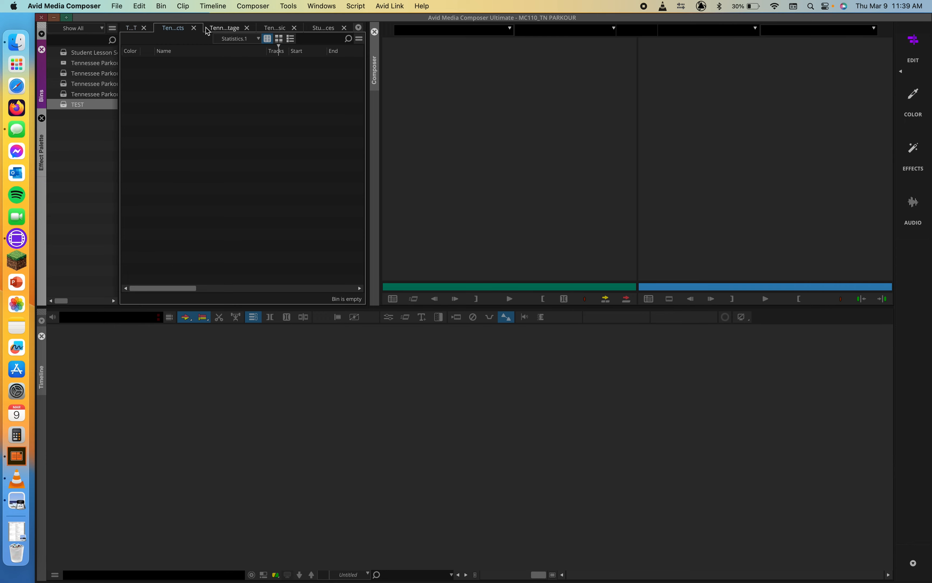
{"action": "left_click", "coordinate": [225, 28]}
{"action": "left_click", "coordinate": [271, 29]}
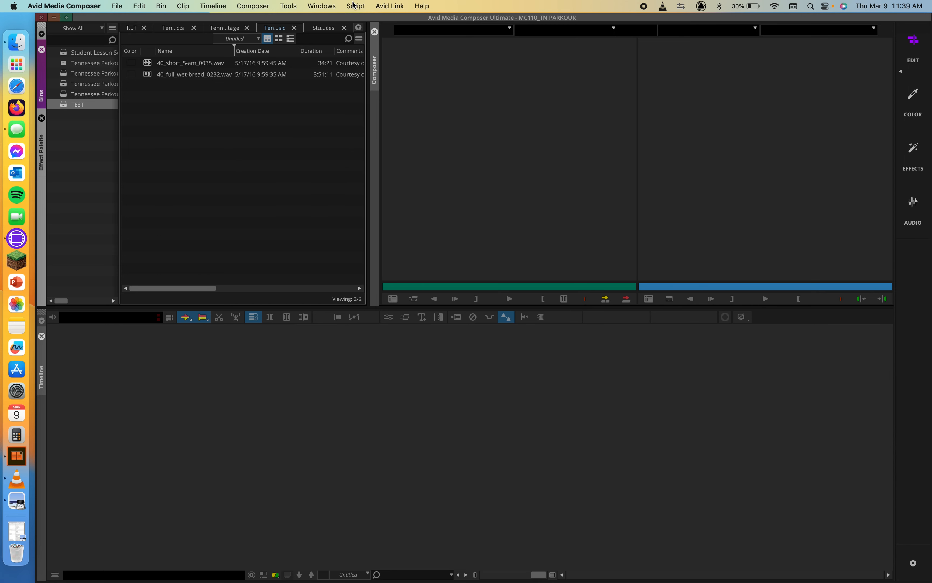
Step: Examine the General and Bins options of the user Interface settings, and close the settings without changes
{"action": "left_click", "coordinate": [183, 4]}
{"action": "mouse_move", "coordinate": [117, 5]}
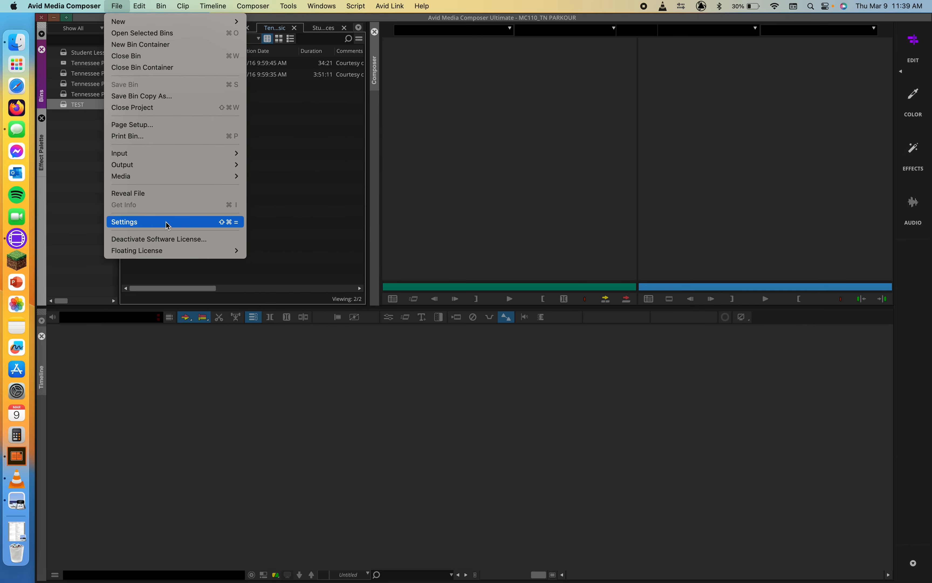
{"action": "left_click", "coordinate": [188, 215]}
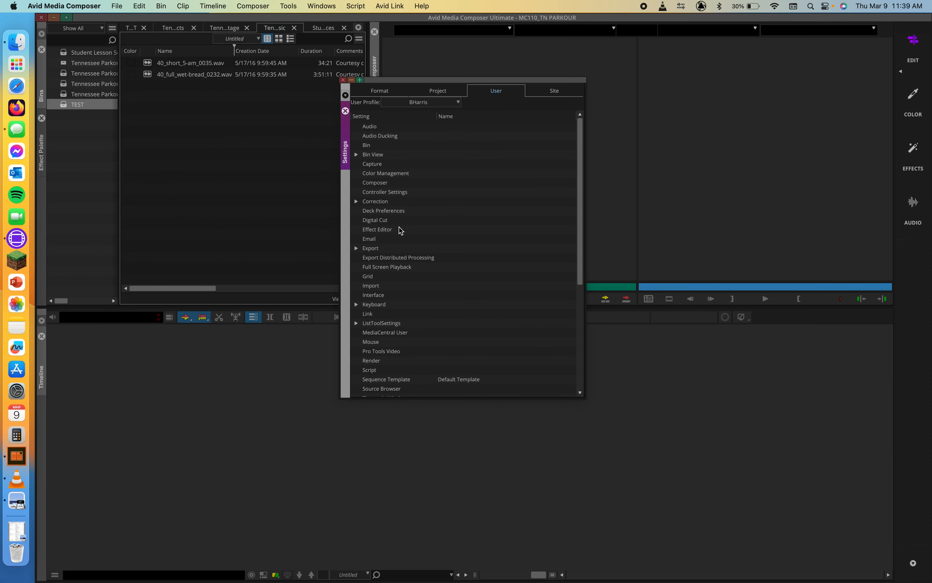
{"action": "double_click", "coordinate": [361, 285]}
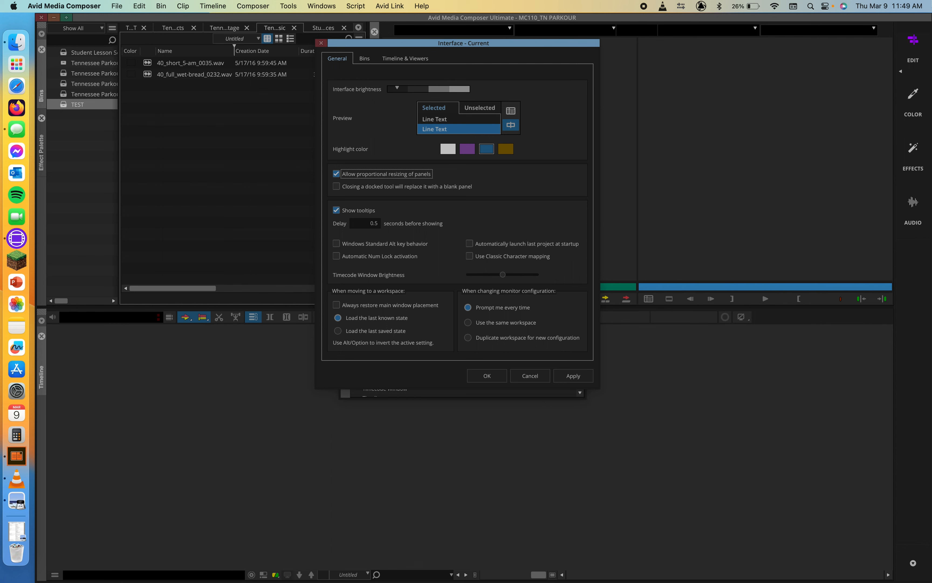
{"action": "left_click", "coordinate": [366, 58]}
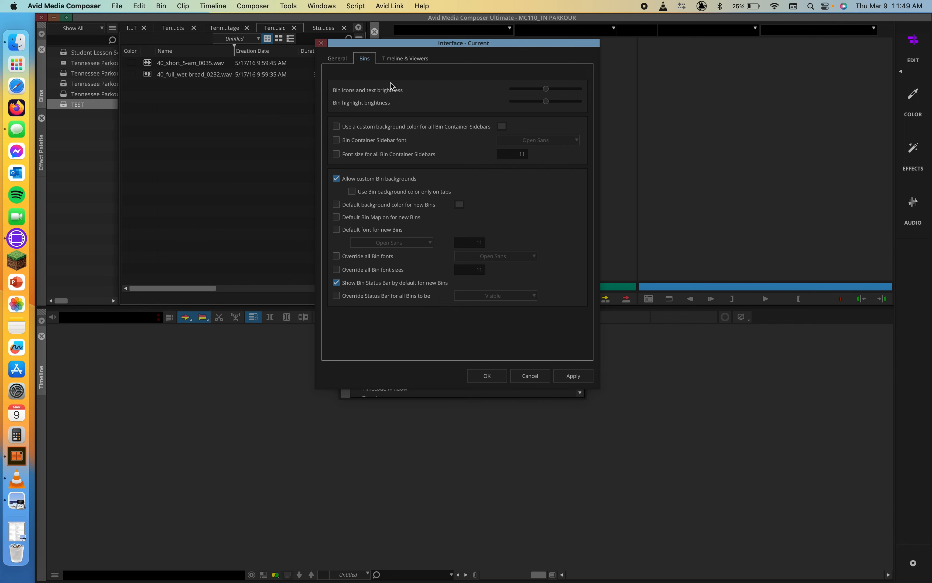
{"action": "left_click", "coordinate": [322, 43]}
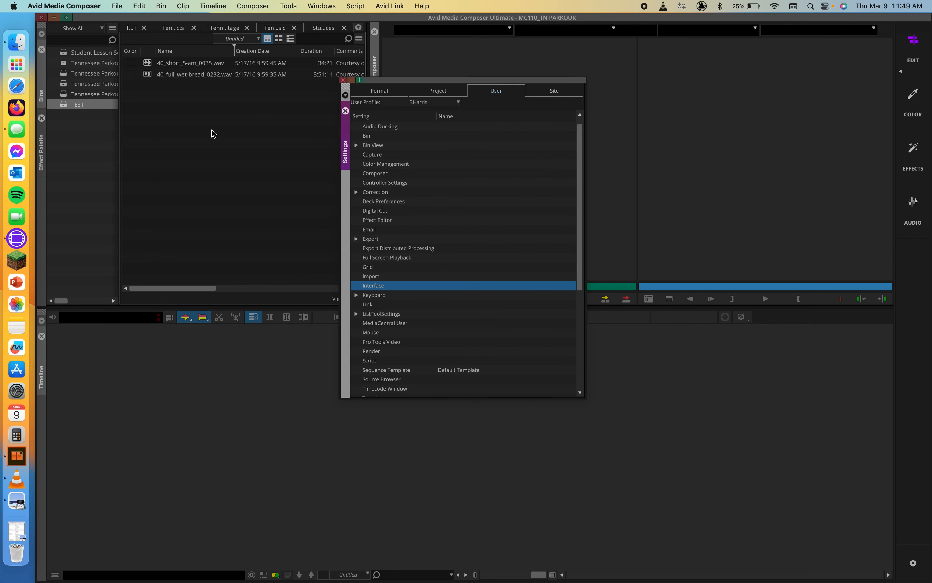
{"action": "left_click", "coordinate": [341, 81]}
Step: Set the Tennessee Parkour Music bin's background color to dark blue and select the 40_full_wet-bread_0232.wav clip to check its contrast
{"action": "right_click", "coordinate": [209, 106]}
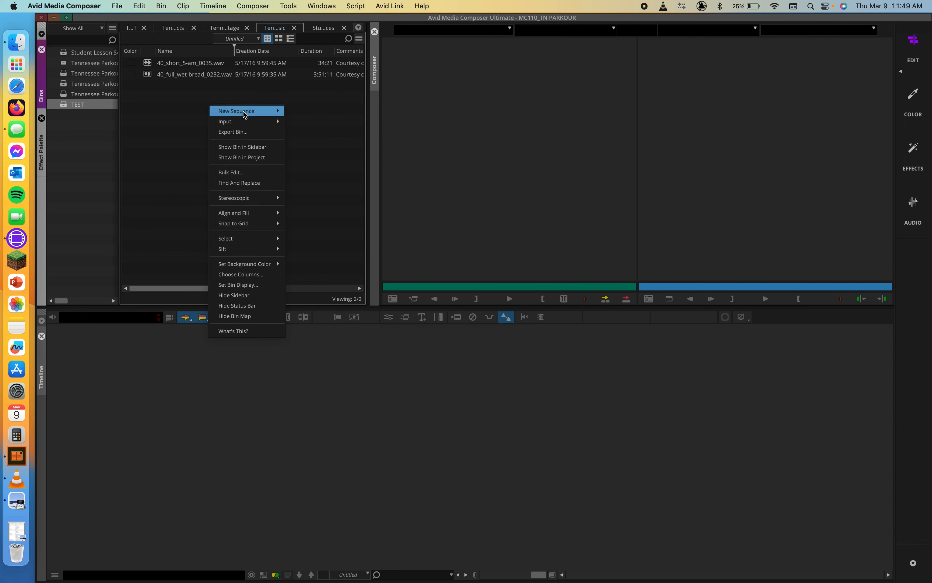
{"action": "left_click", "coordinate": [362, 41]}
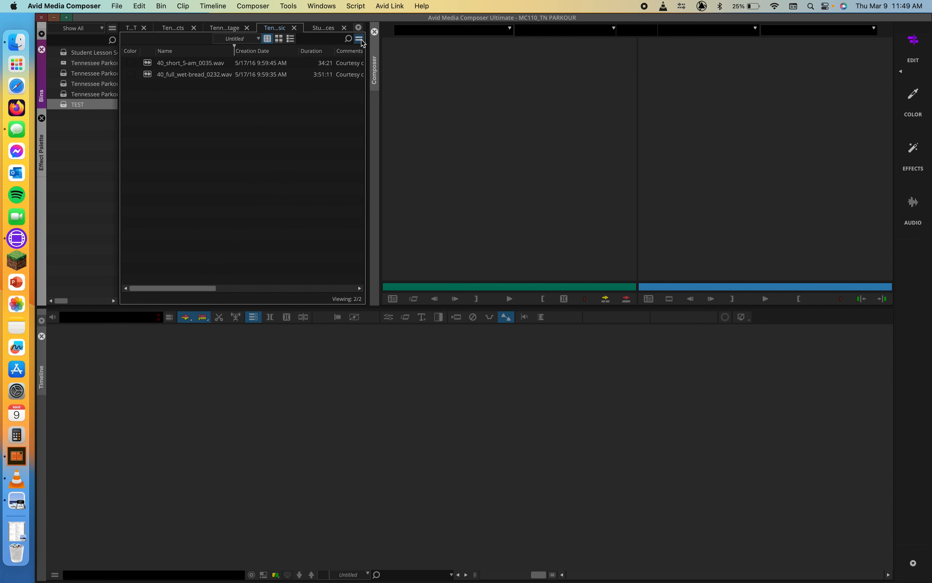
{"action": "left_click", "coordinate": [362, 41]}
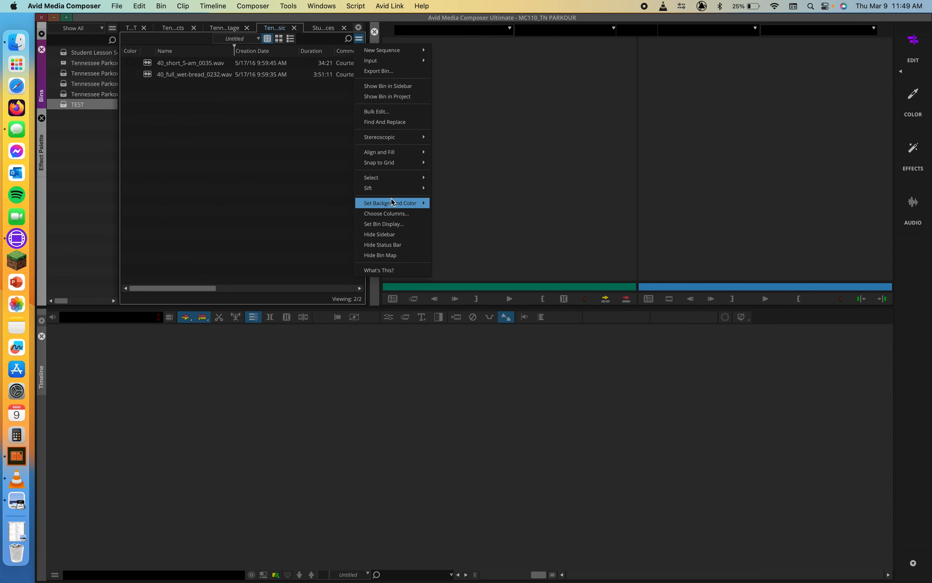
{"action": "mouse_move", "coordinate": [385, 204]}
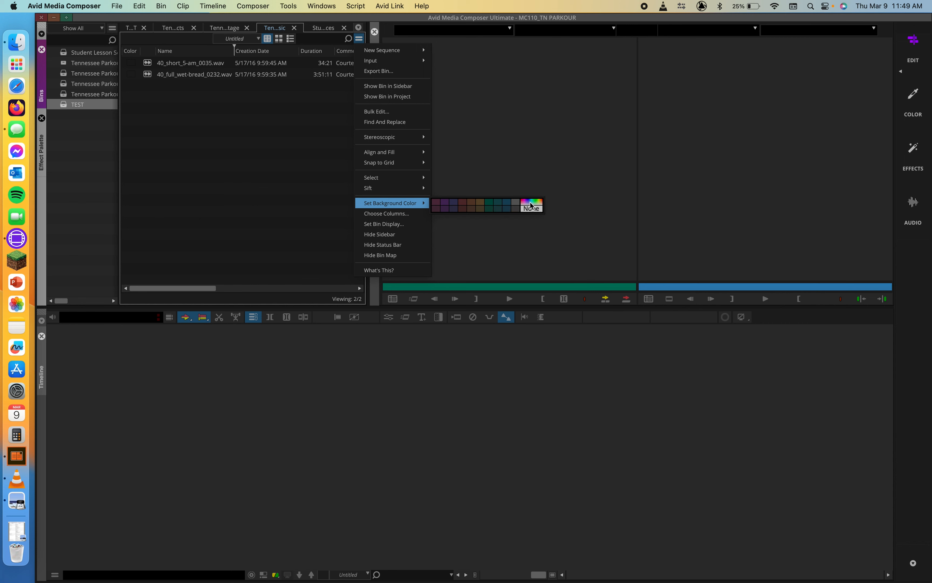
{"action": "left_click", "coordinate": [507, 203]}
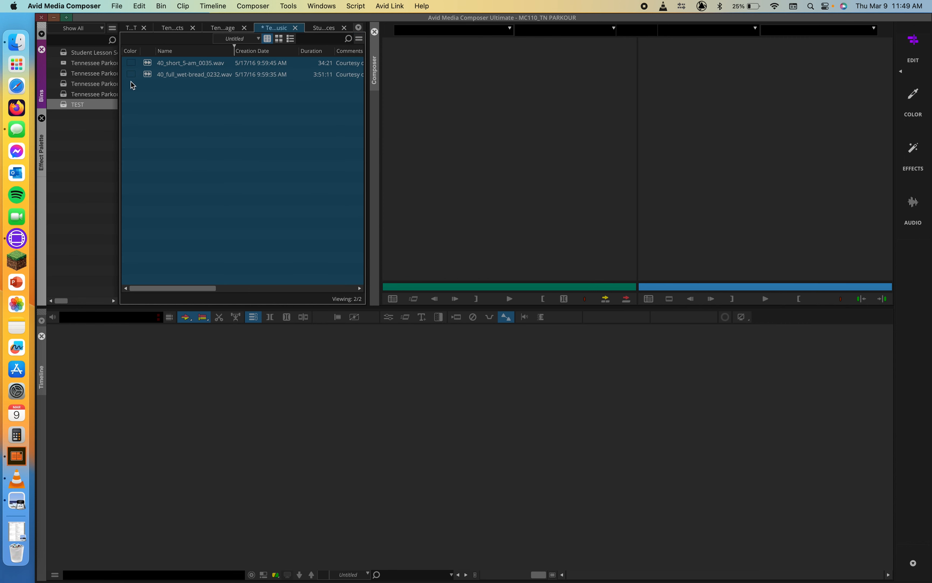
{"action": "left_click", "coordinate": [146, 77]}
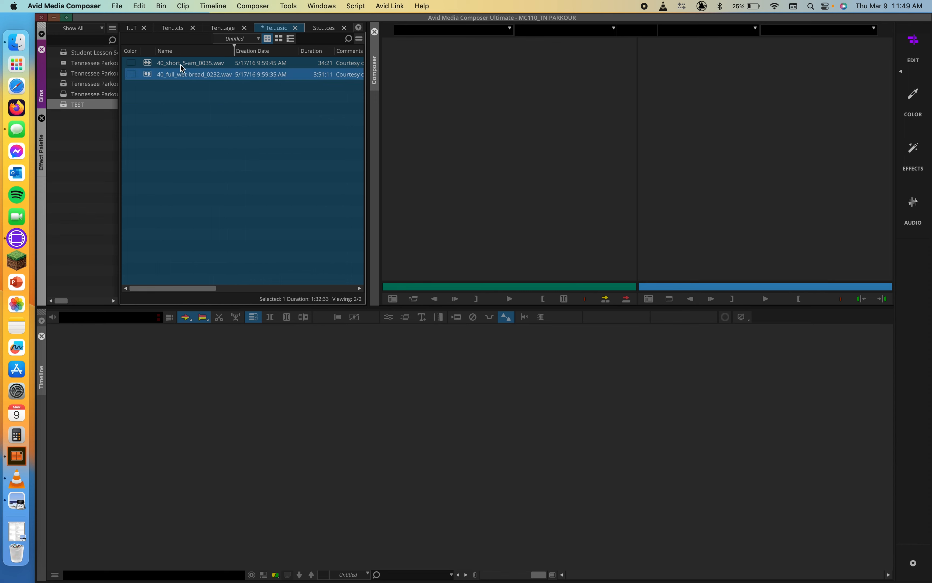
{"action": "left_click", "coordinate": [222, 102]}
Step: Set the Tennessee Parkour Music bin's background color to dark green and select its clips to check the contrast
{"action": "right_click", "coordinate": [257, 108]}
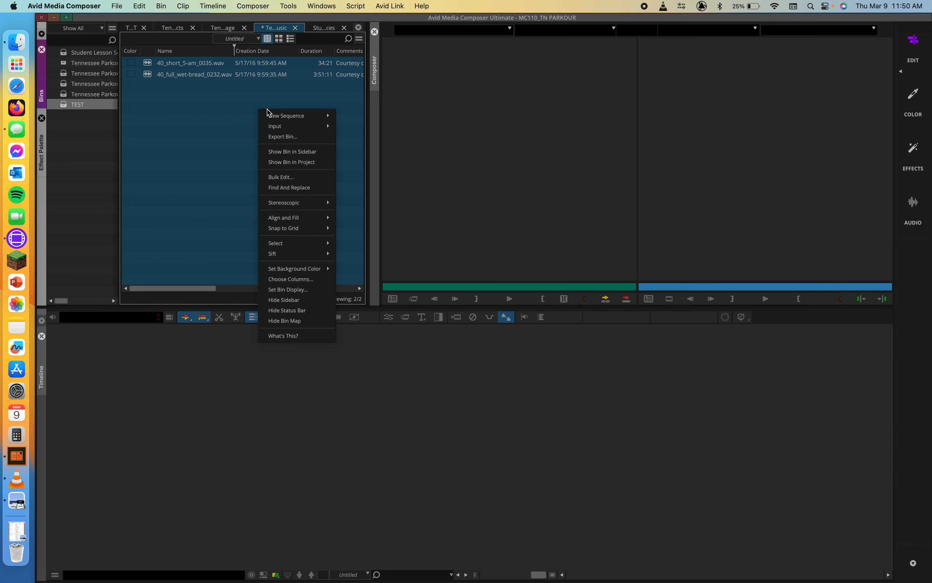
{"action": "mouse_move", "coordinate": [303, 271]}
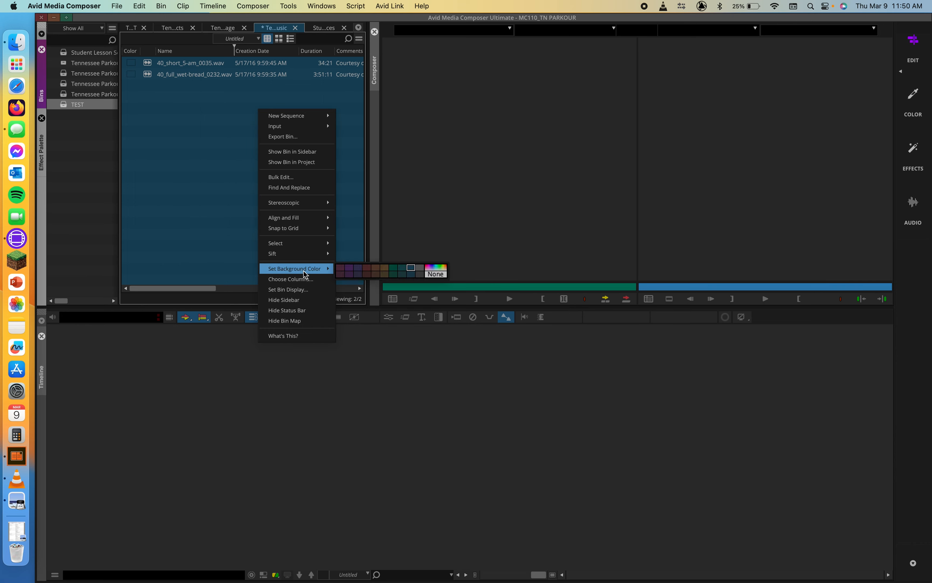
{"action": "left_click", "coordinate": [393, 274]}
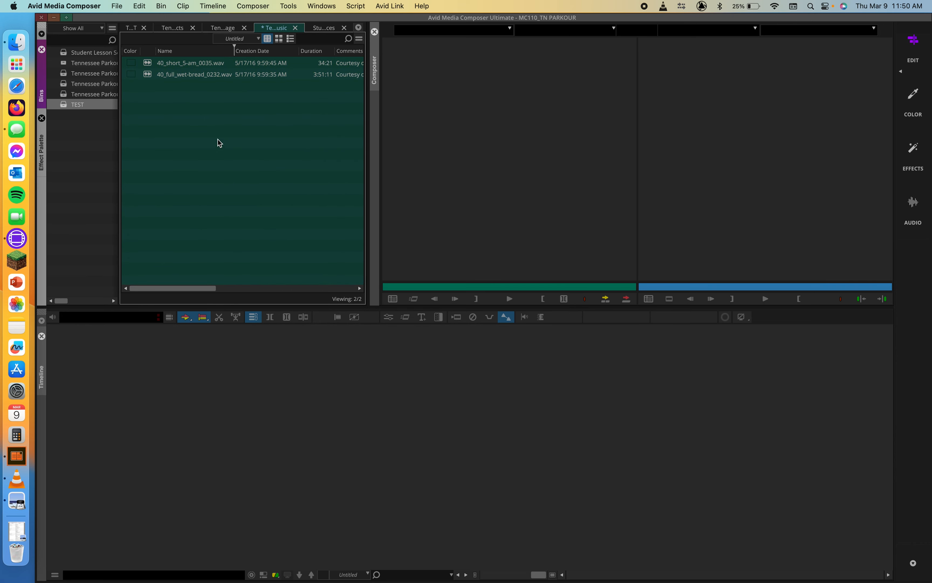
{"action": "left_click", "coordinate": [147, 66]}
{"action": "left_click", "coordinate": [152, 76]}
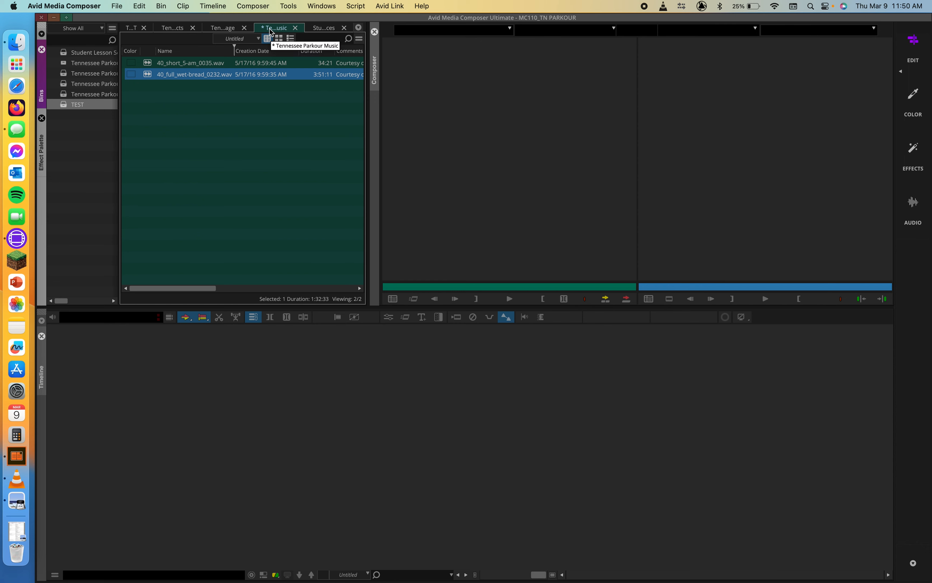
Step: Set the Tennessee Parkour Selects bin's background color to dark red
{"action": "left_click", "coordinate": [175, 27]}
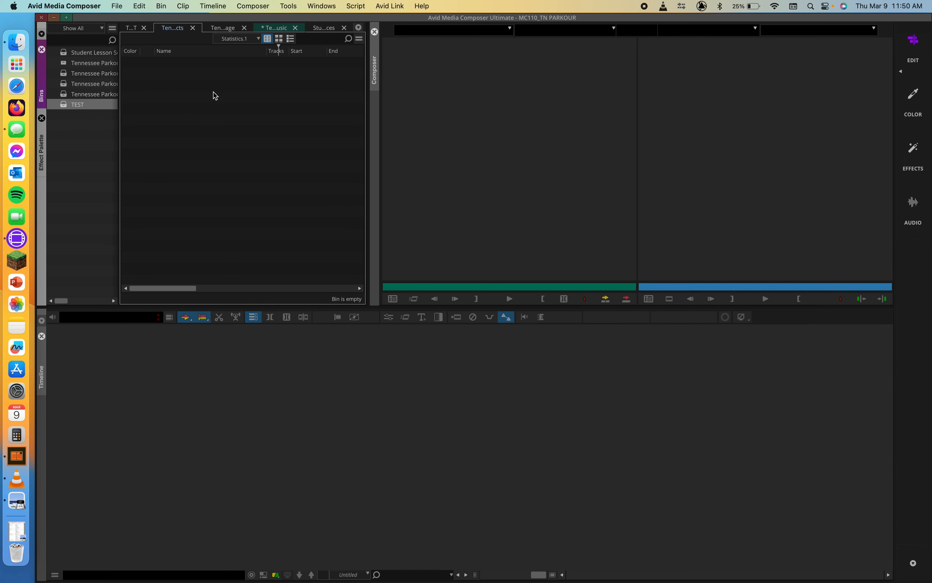
{"action": "right_click", "coordinate": [191, 108]}
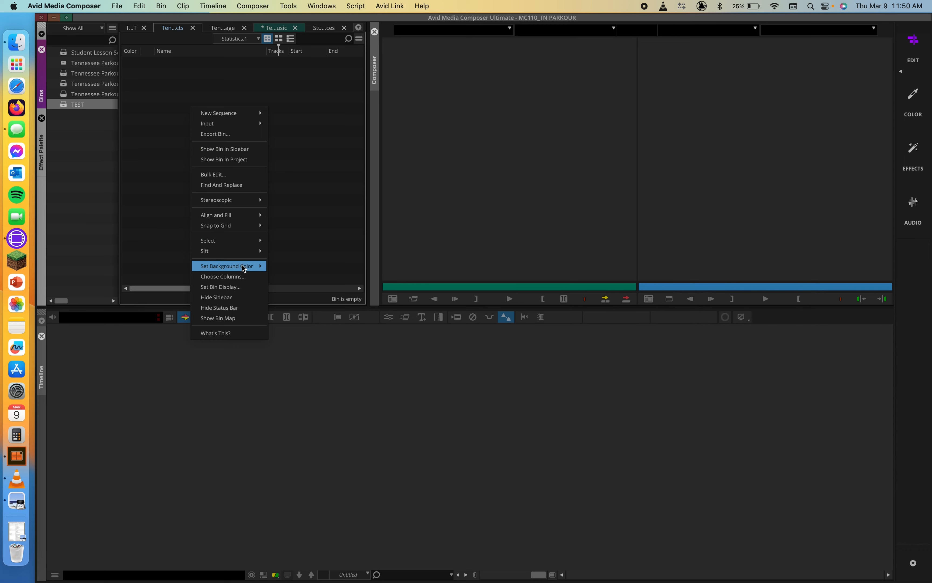
{"action": "mouse_move", "coordinate": [243, 268]}
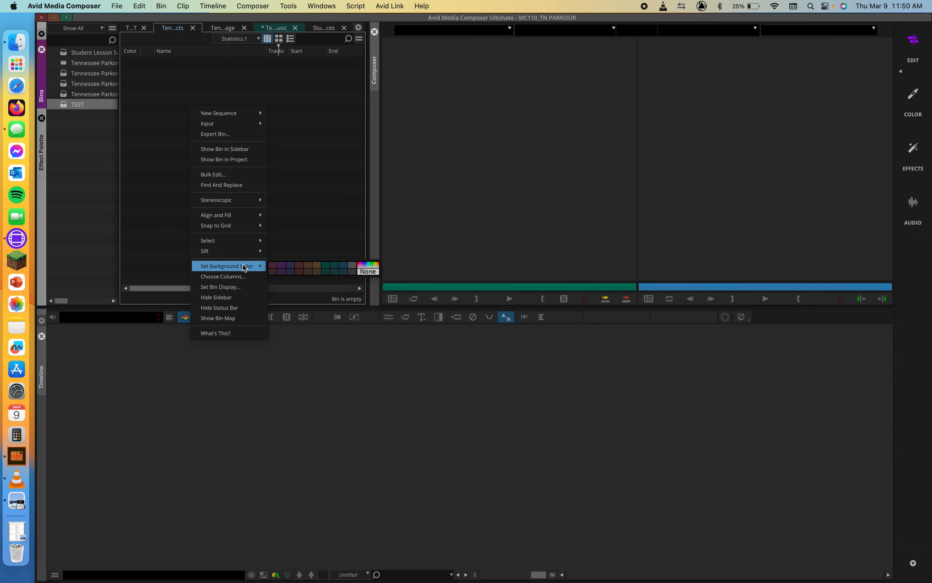
{"action": "left_click", "coordinate": [300, 270]}
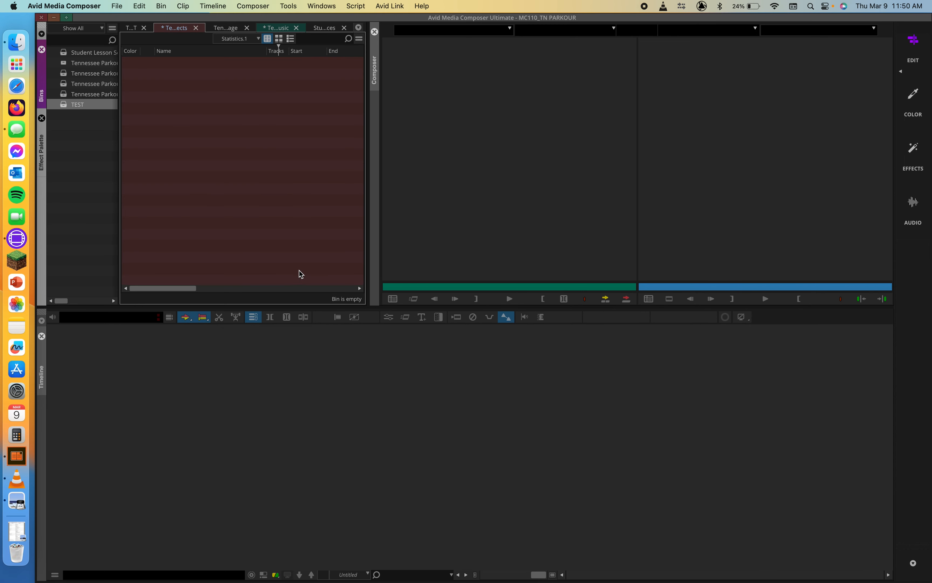
Step: Compare the Tennessee Parkour Footage, Music and Selects bins by switching between them, ending on the Music bin
{"action": "left_click", "coordinate": [222, 28]}
{"action": "left_click", "coordinate": [278, 28]}
{"action": "left_click", "coordinate": [174, 28]}
{"action": "left_click", "coordinate": [275, 28]}
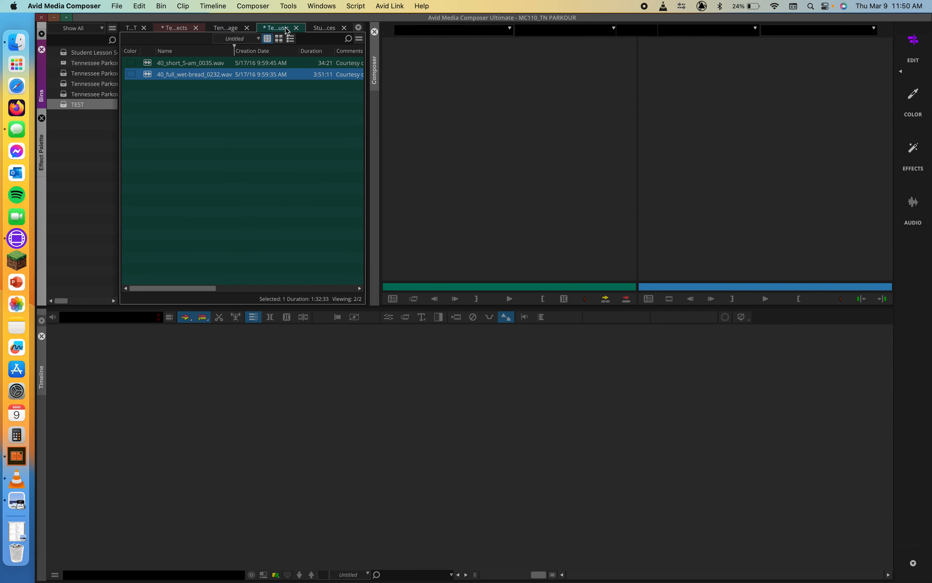
{"action": "left_click", "coordinate": [173, 28]}
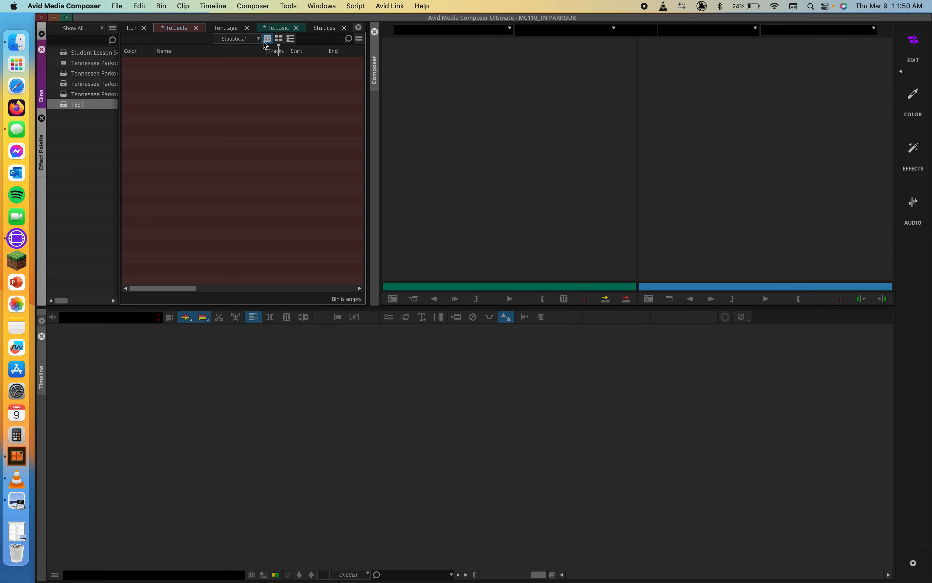
{"action": "left_click", "coordinate": [275, 29]}
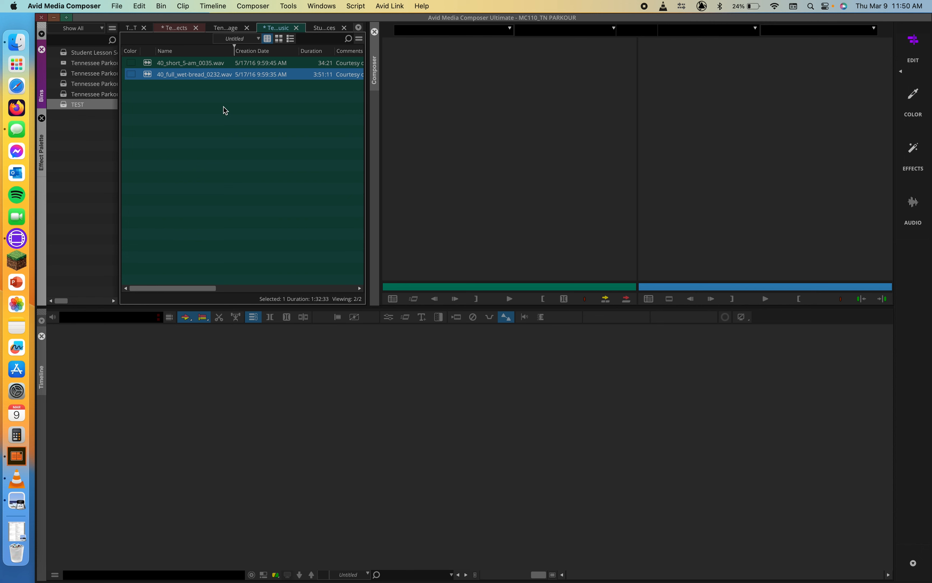
Step: Save the Tennessee Parkour Music bin, and save all the remaining bins from the project's bin list
{"action": "key", "text": "super+s"}
{"action": "left_click", "coordinate": [86, 154]}
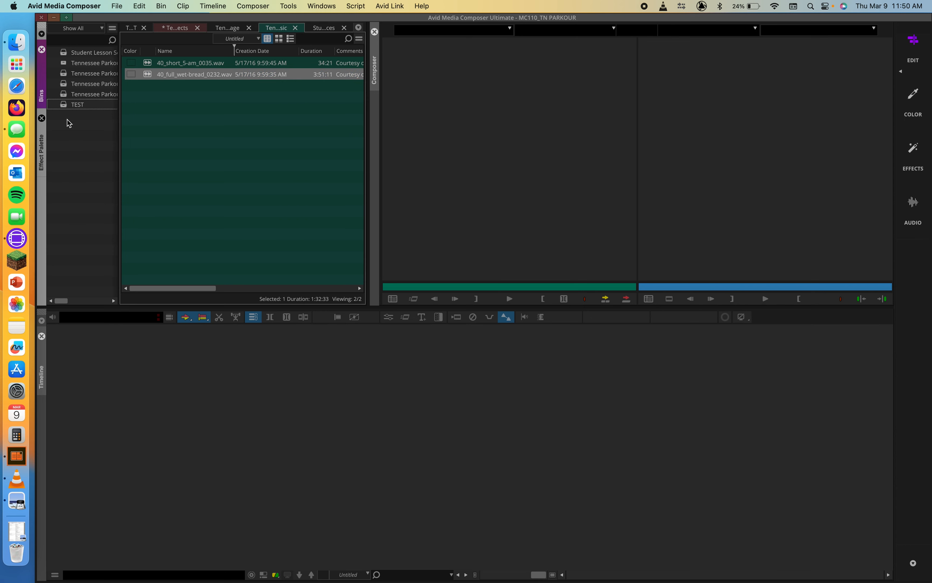
{"action": "key", "text": "super+s"}
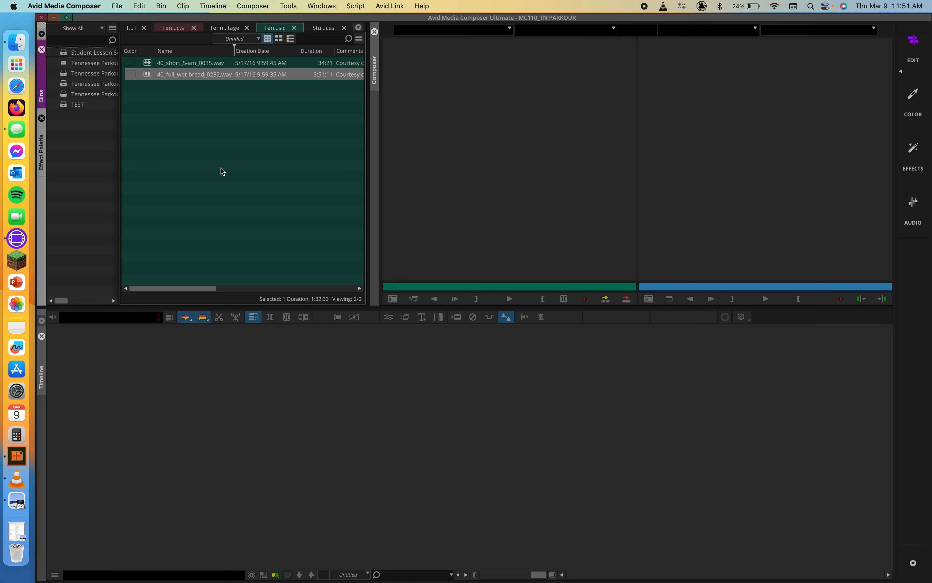
Step: Reopen the user Interface settings to review the General options, and close the Settings window without changes
{"action": "key", "text": "shift+super+="}
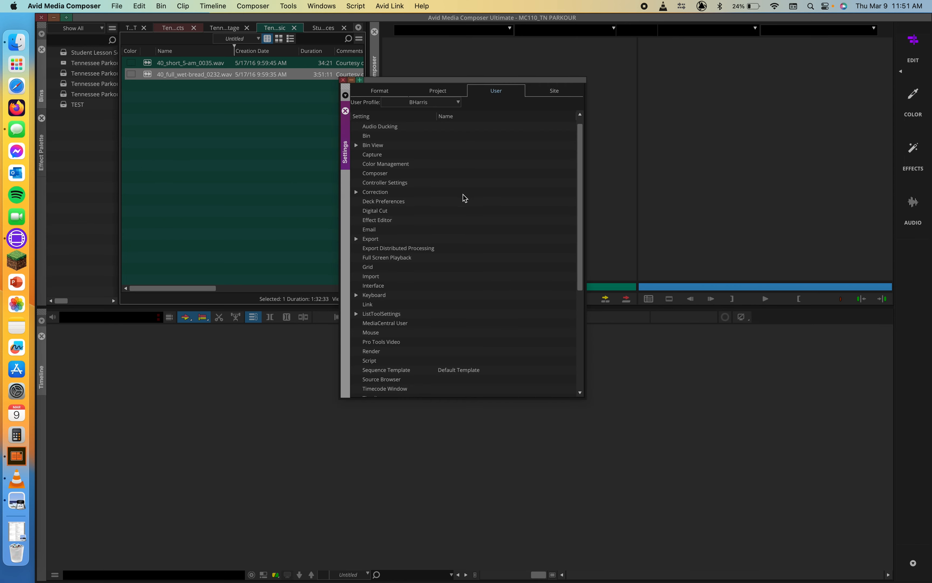
{"action": "double_click", "coordinate": [386, 287]}
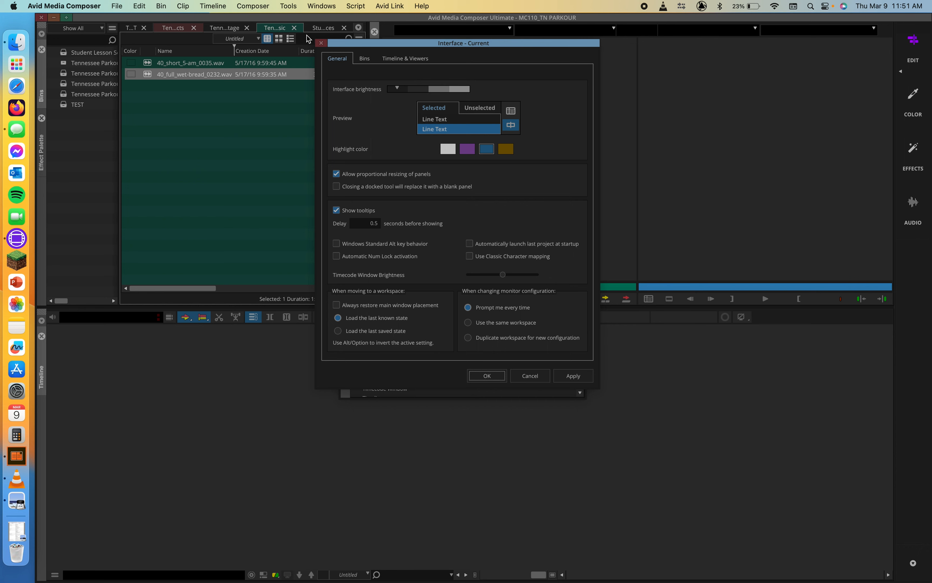
{"action": "left_click", "coordinate": [322, 43]}
{"action": "left_click", "coordinate": [342, 83]}
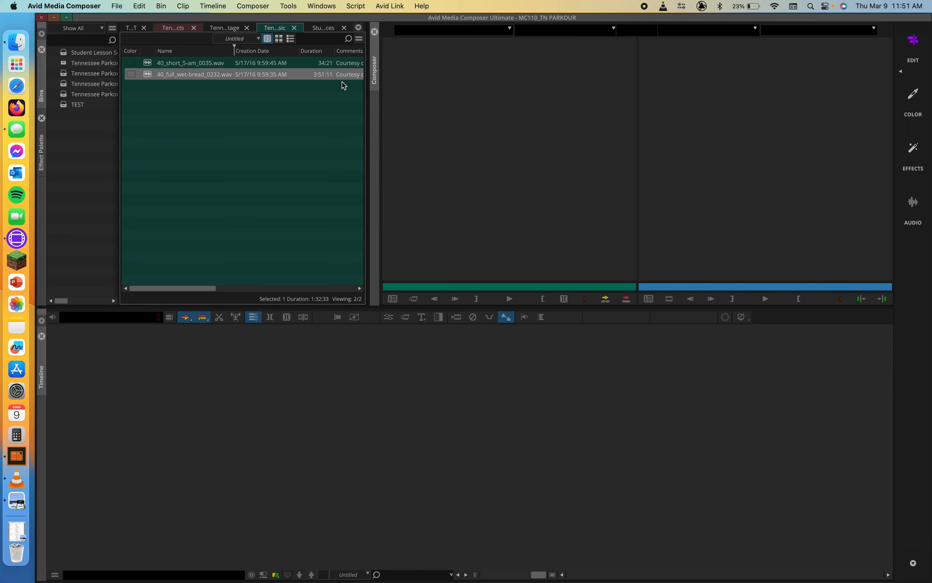
Step: Open the Audio EQ tool, place its window over the source monitor, and switch to the Effects workspace
{"action": "left_click", "coordinate": [362, 5]}
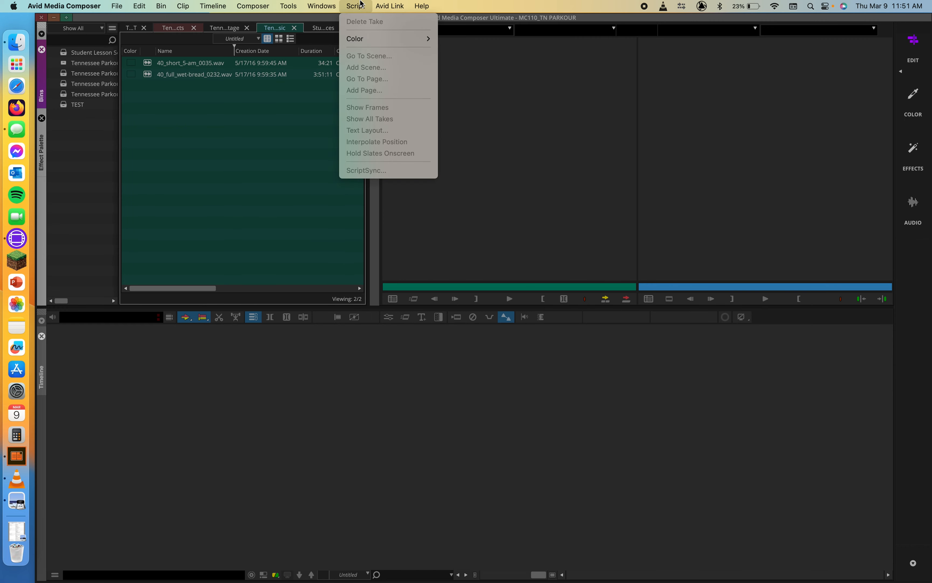
{"action": "mouse_move", "coordinate": [227, 4]}
{"action": "mouse_move", "coordinate": [287, 5]}
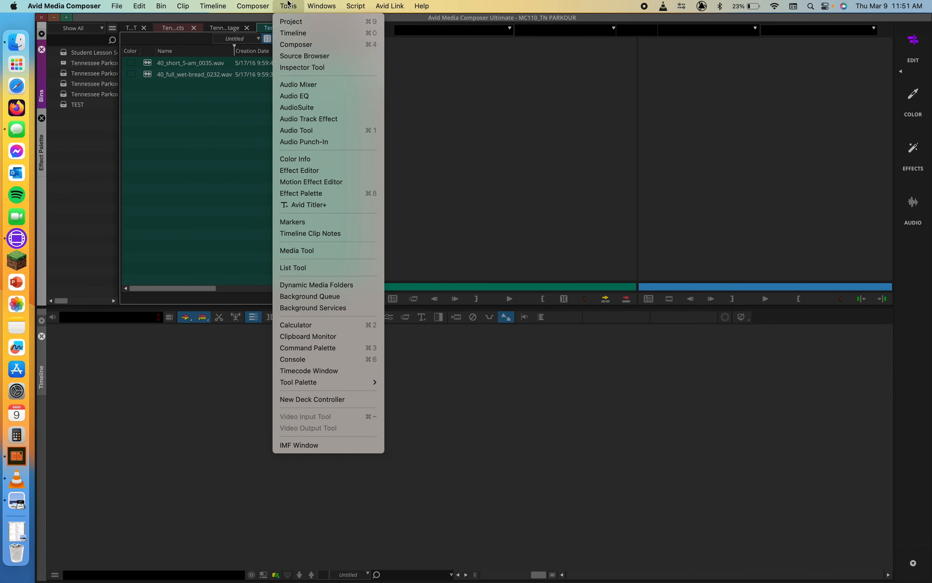
{"action": "left_click", "coordinate": [287, 96]}
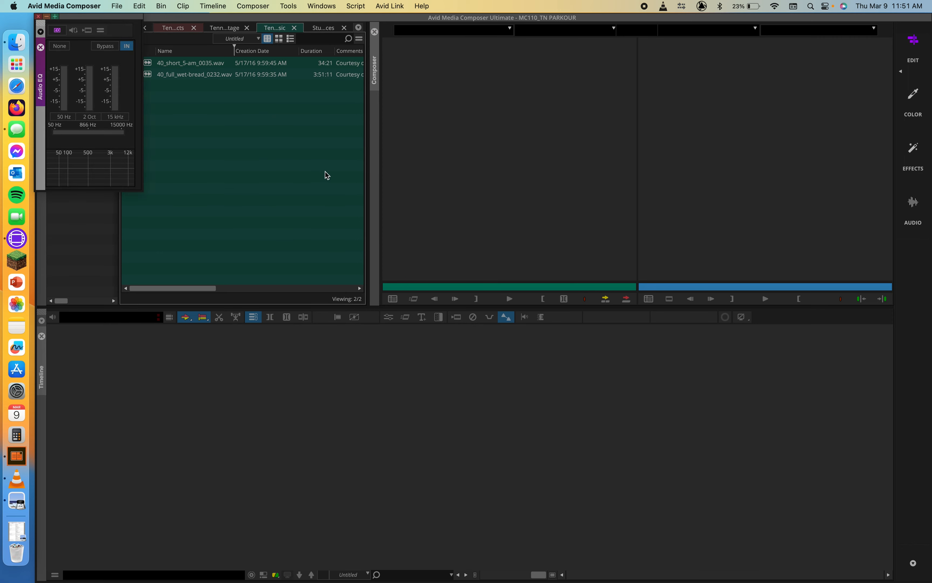
{"action": "left_click_drag", "start_coordinate": [78, 17], "coordinate": [426, 68]}
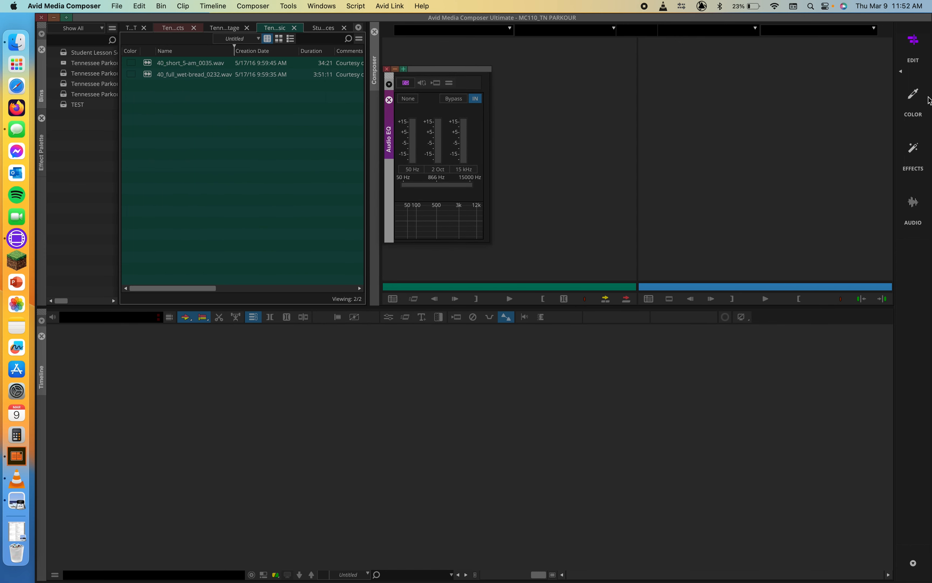
{"action": "left_click", "coordinate": [913, 149]}
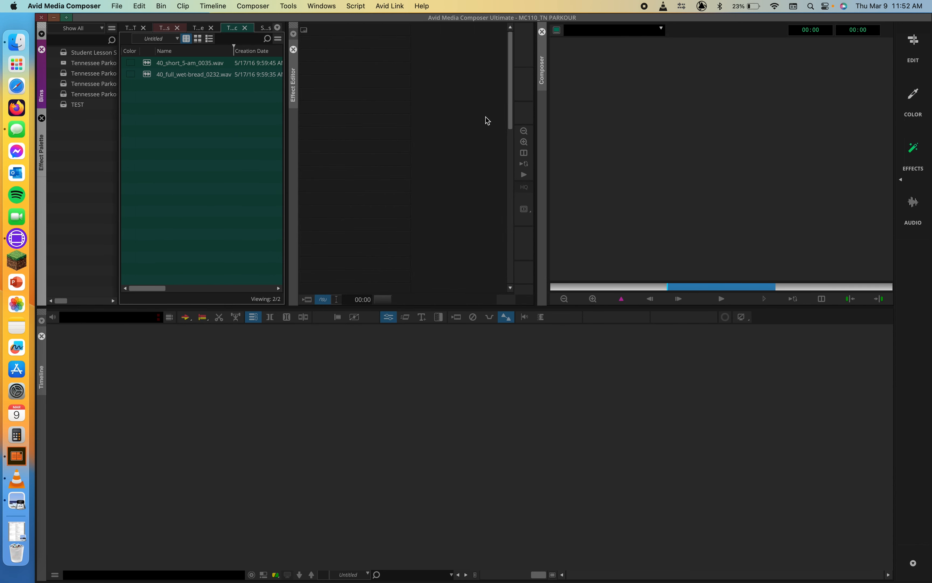
Step: Close the Timeline in the Edit workspace and test the layout by switching to the Effects workspace and back to Edit
{"action": "left_click", "coordinate": [914, 40]}
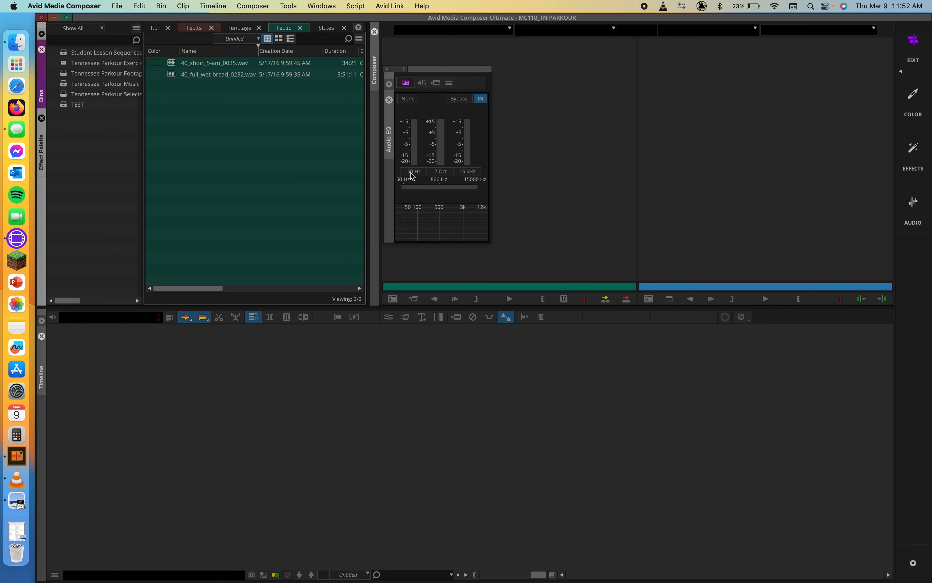
{"action": "left_click", "coordinate": [93, 363]}
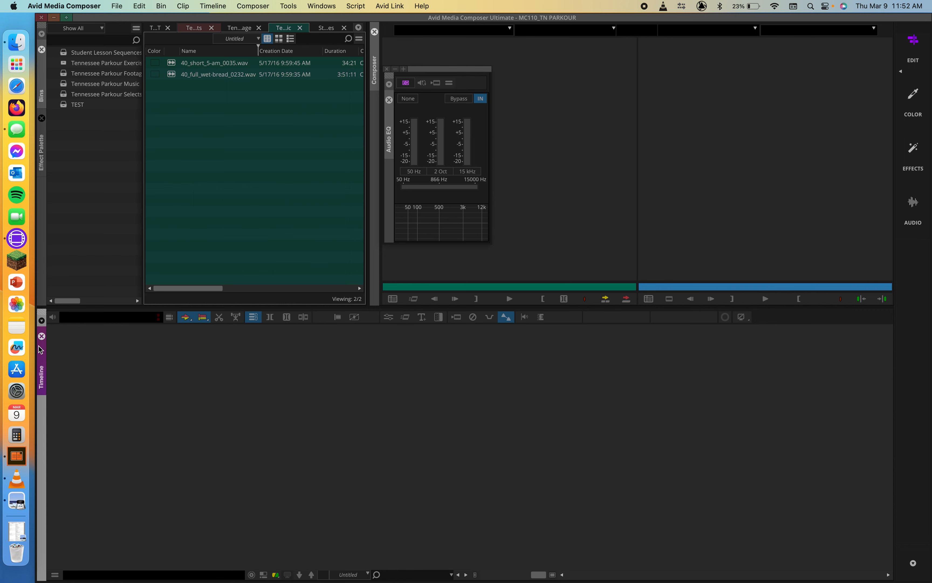
{"action": "left_click", "coordinate": [914, 164]}
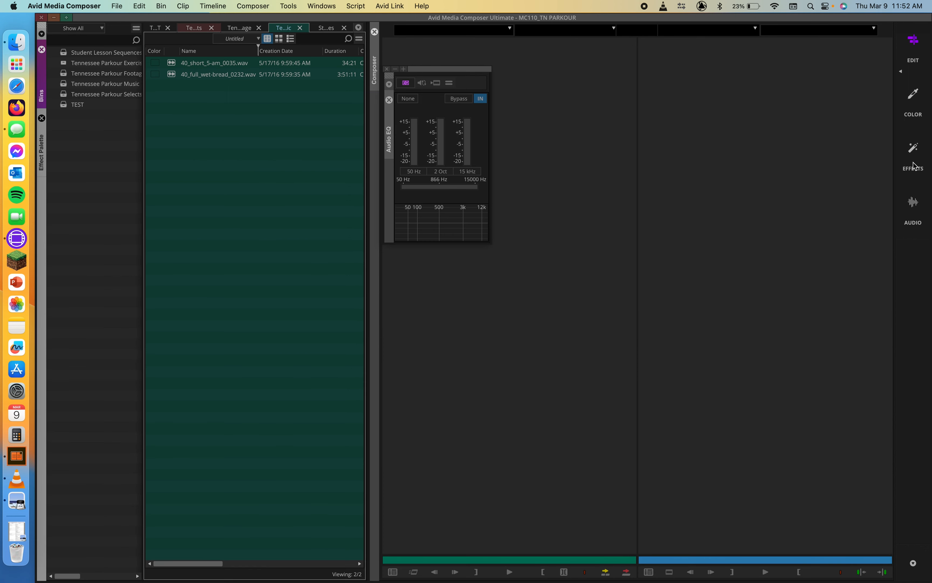
{"action": "left_click", "coordinate": [913, 46]}
{"action": "left_click", "coordinate": [914, 43]}
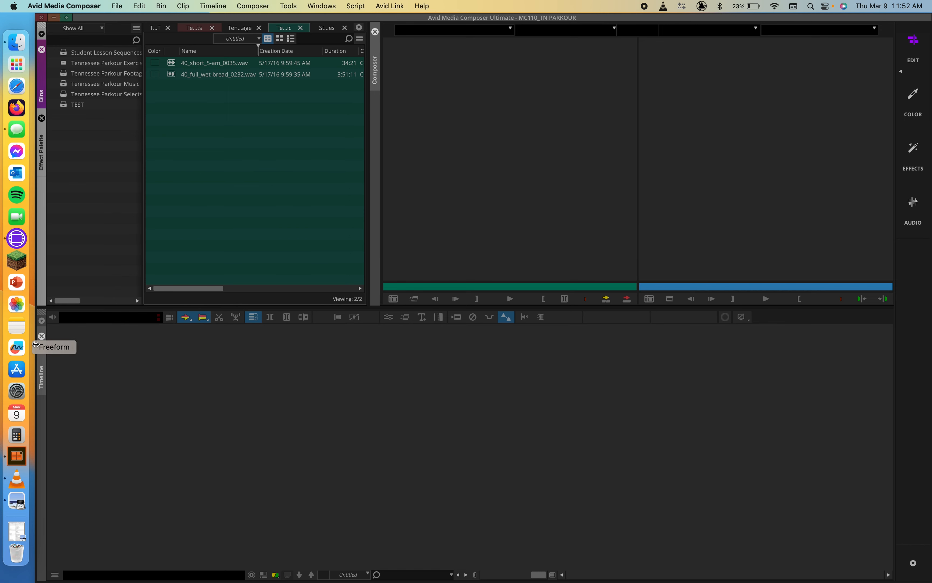
Step: Close the Timeline again and restore the Edit workspace to its saved layout
{"action": "left_click", "coordinate": [41, 336]}
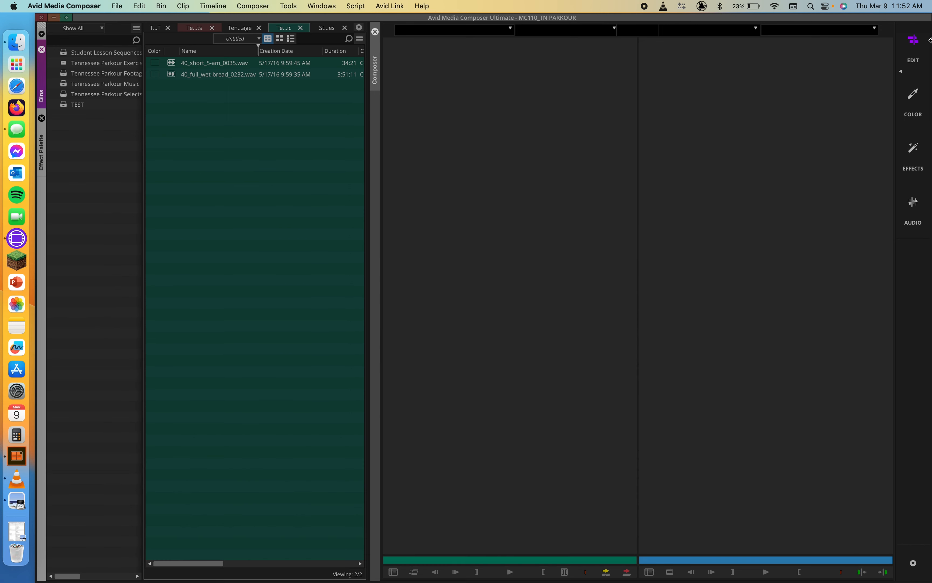
{"action": "left_click", "coordinate": [902, 73]}
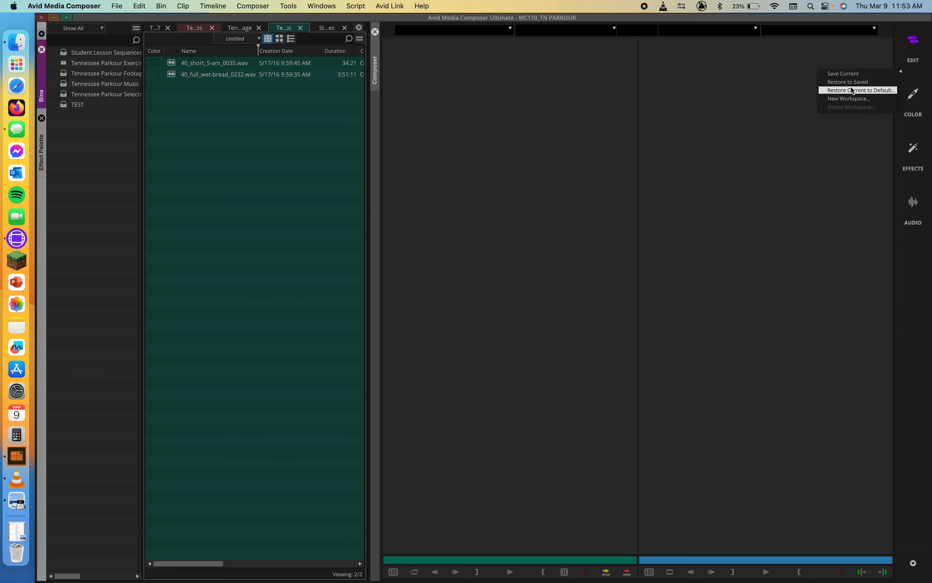
{"action": "left_click", "coordinate": [865, 85]}
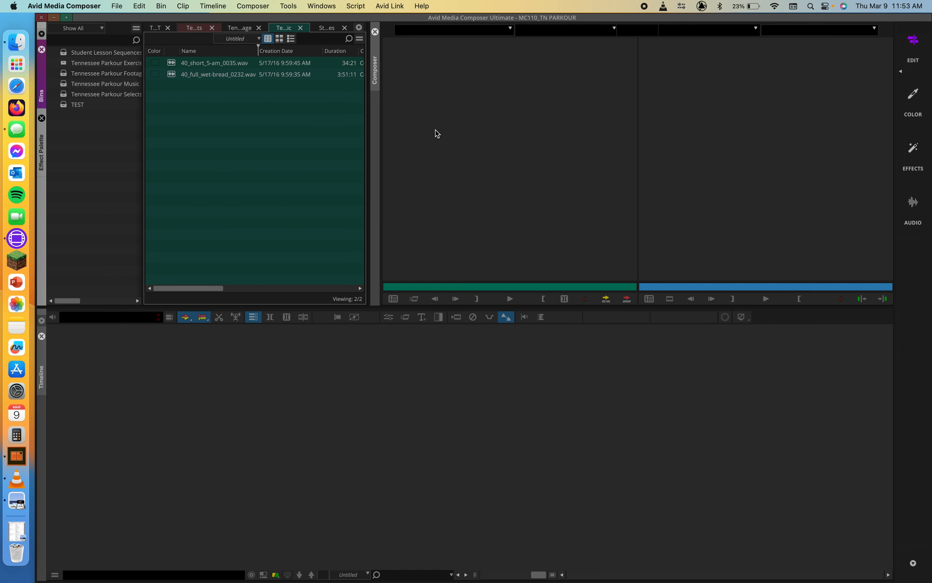
Step: In the user Interface settings, try loading the last saved workspace state, return to Load the last known state, and close Settings
{"action": "key", "text": "super+equal"}
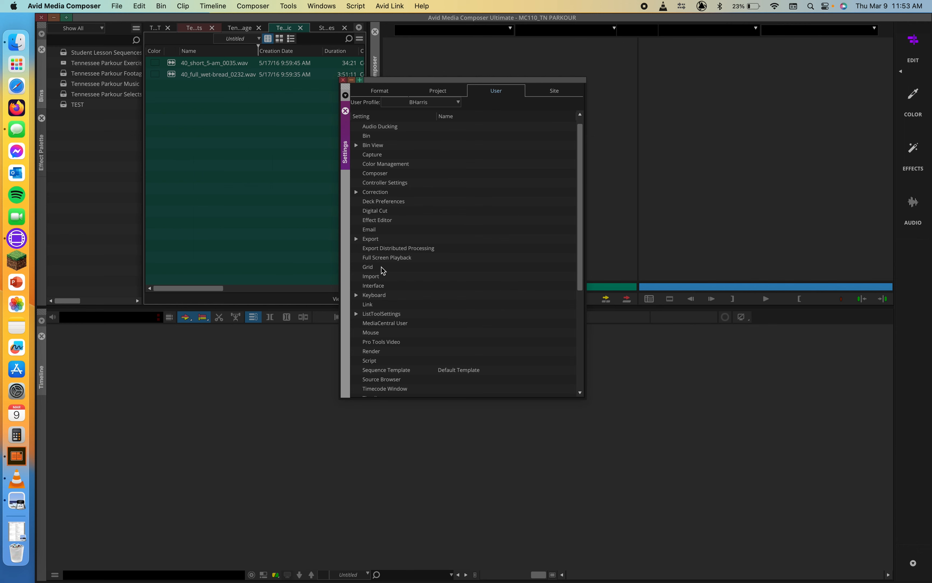
{"action": "double_click", "coordinate": [375, 285]}
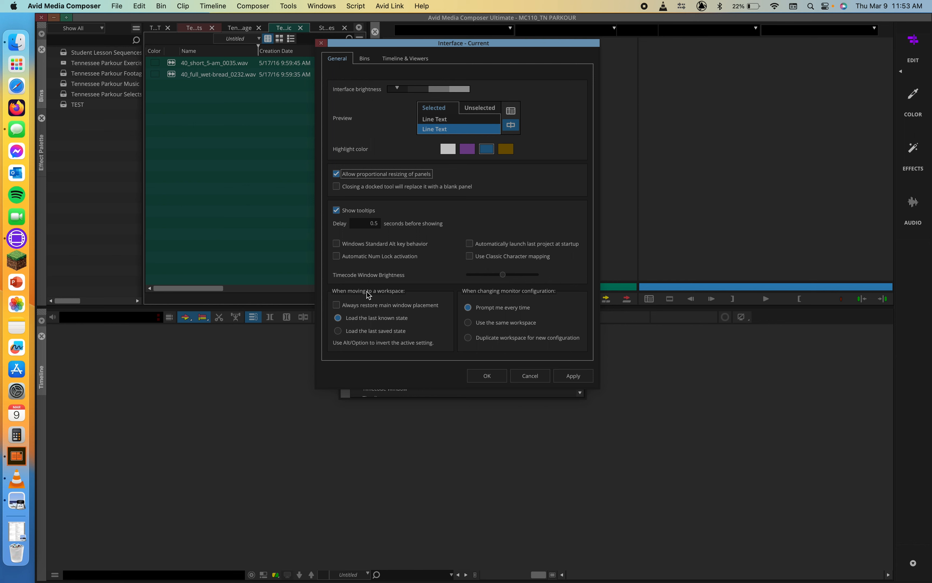
{"action": "left_click", "coordinate": [339, 331]}
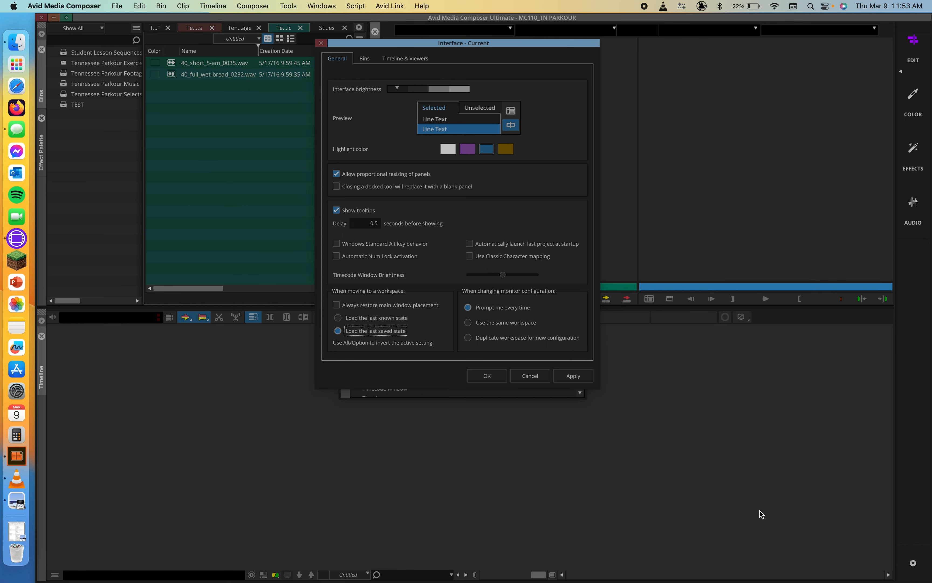
{"action": "left_click", "coordinate": [338, 318]}
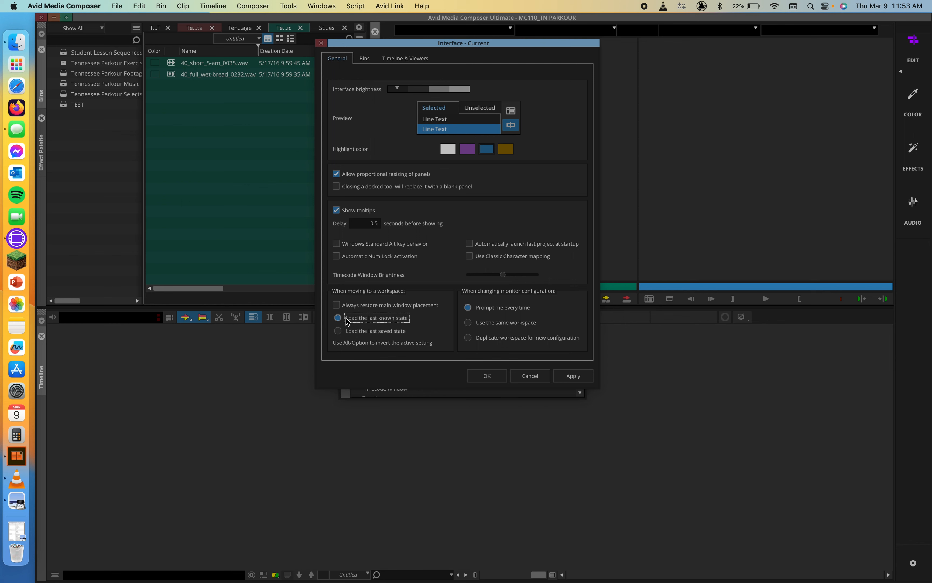
{"action": "left_click", "coordinate": [489, 373]}
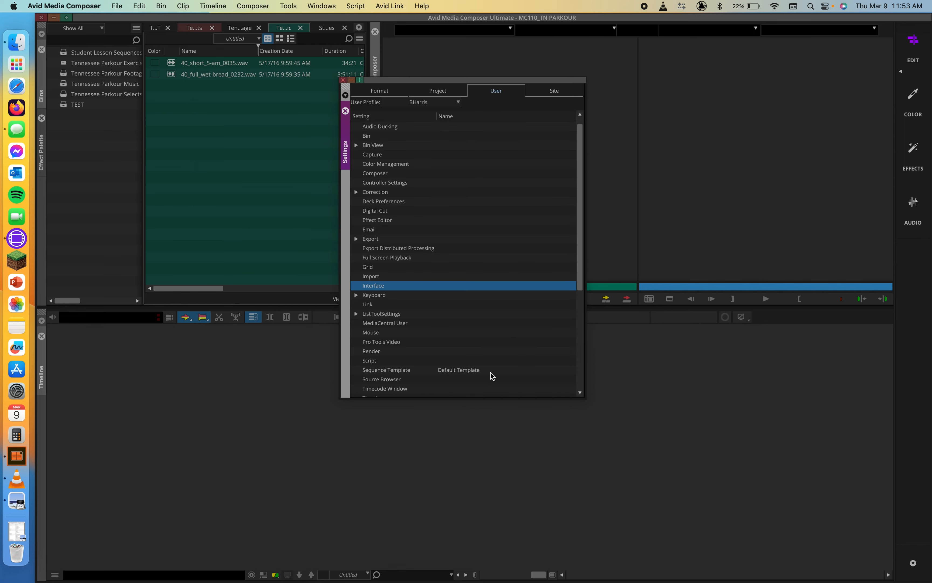
{"action": "left_click", "coordinate": [343, 80]}
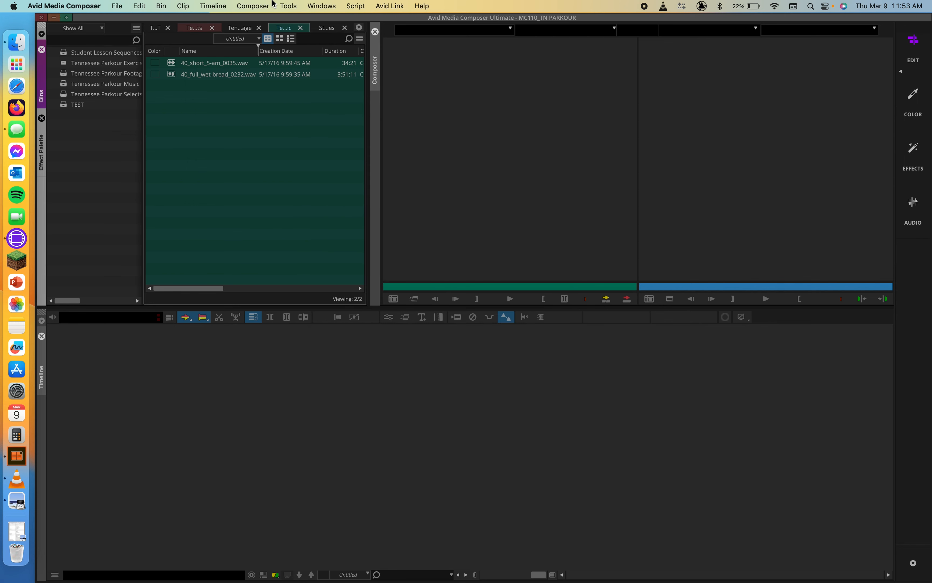
Step: Open the Audio EQ tool and test whether it persists by switching to the Audio workspace and back to Edit
{"action": "left_click", "coordinate": [285, 4]}
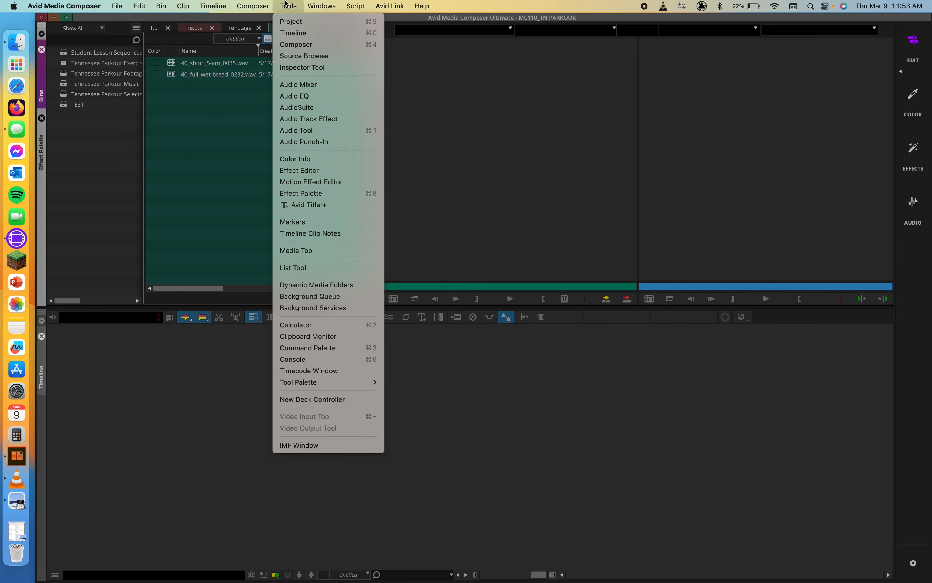
{"action": "left_click", "coordinate": [297, 99]}
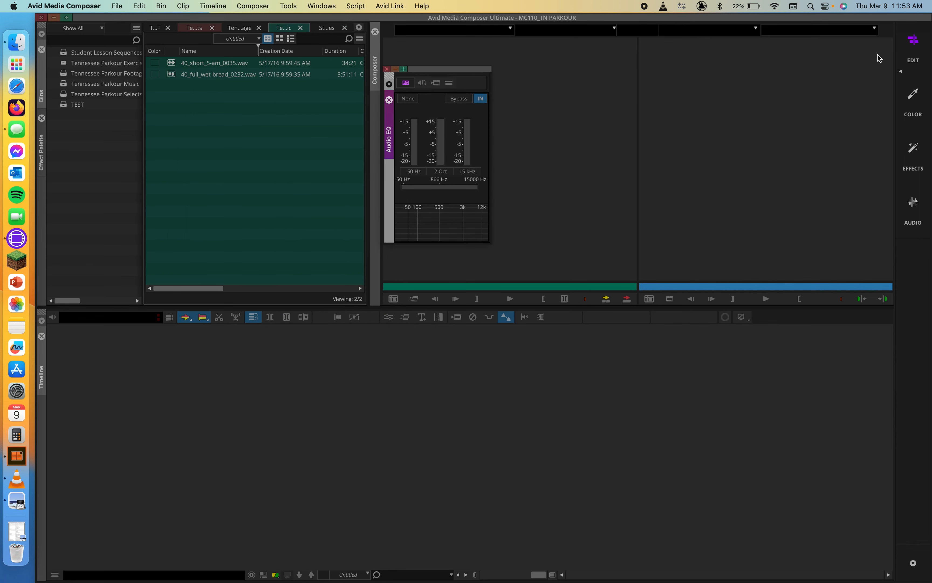
{"action": "left_click", "coordinate": [913, 202]}
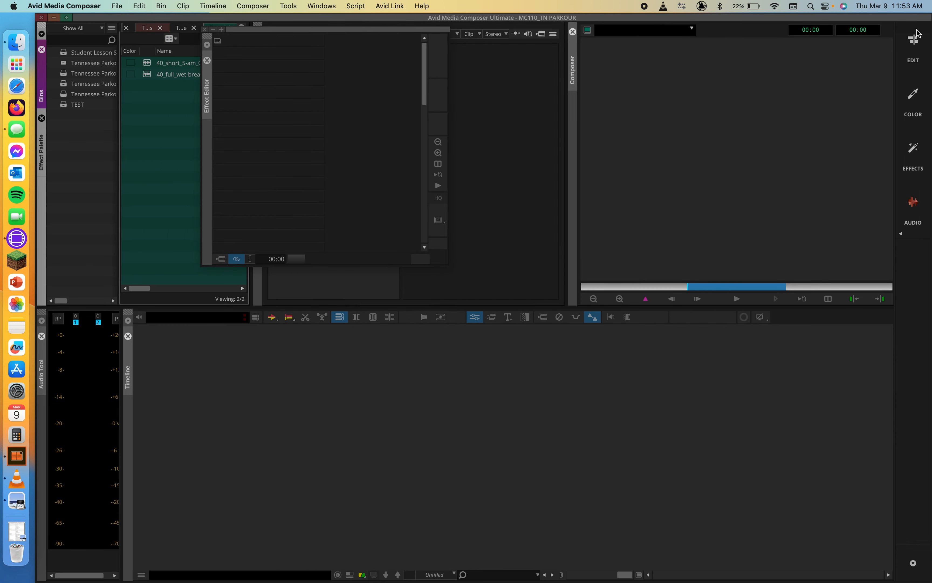
{"action": "left_click", "coordinate": [913, 40]}
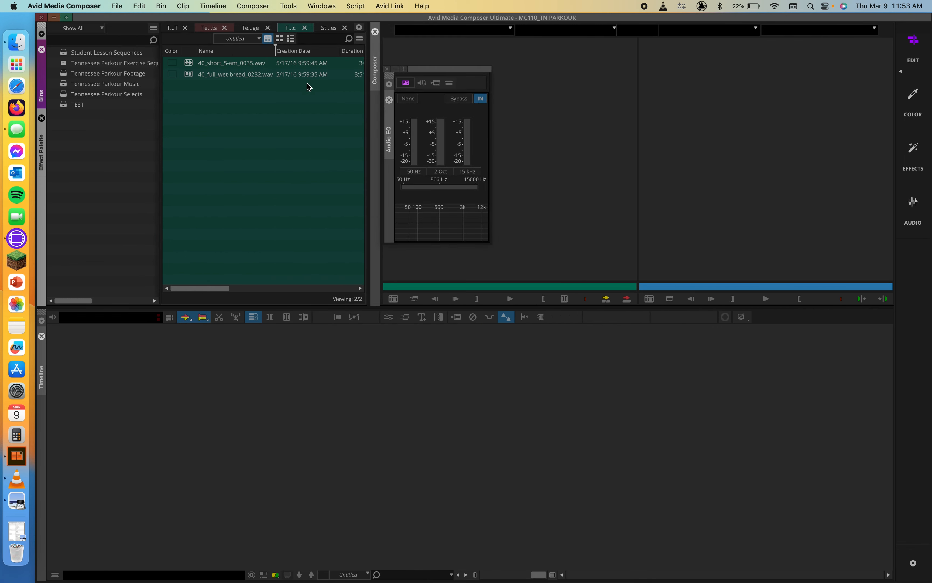
Step: Dock the Audio EQ tool beneath the Composer monitors and lower the divider between the two panels
{"action": "left_click", "coordinate": [435, 72]}
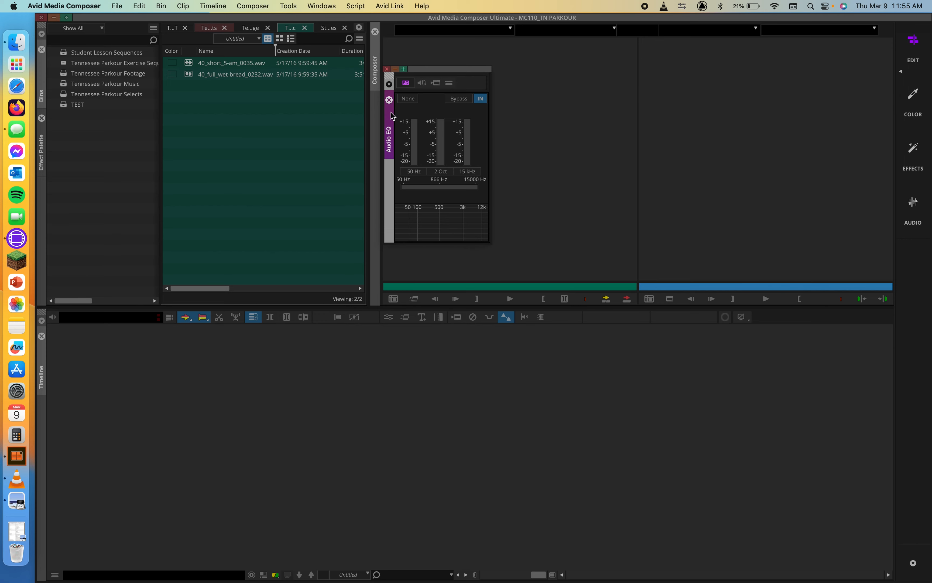
{"action": "left_click_drag", "start_coordinate": [391, 116], "coordinate": [448, 301]}
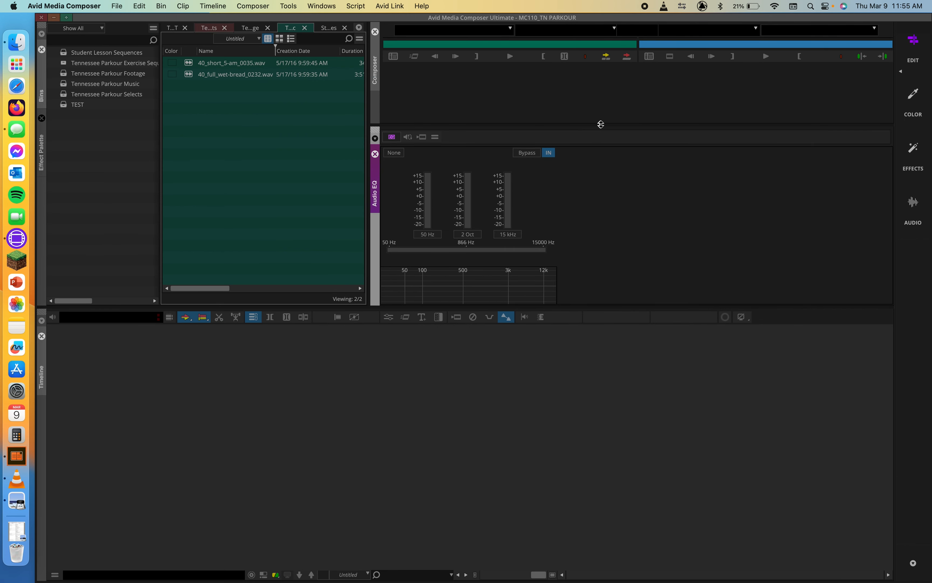
{"action": "left_click_drag", "start_coordinate": [600, 124], "coordinate": [601, 252]}
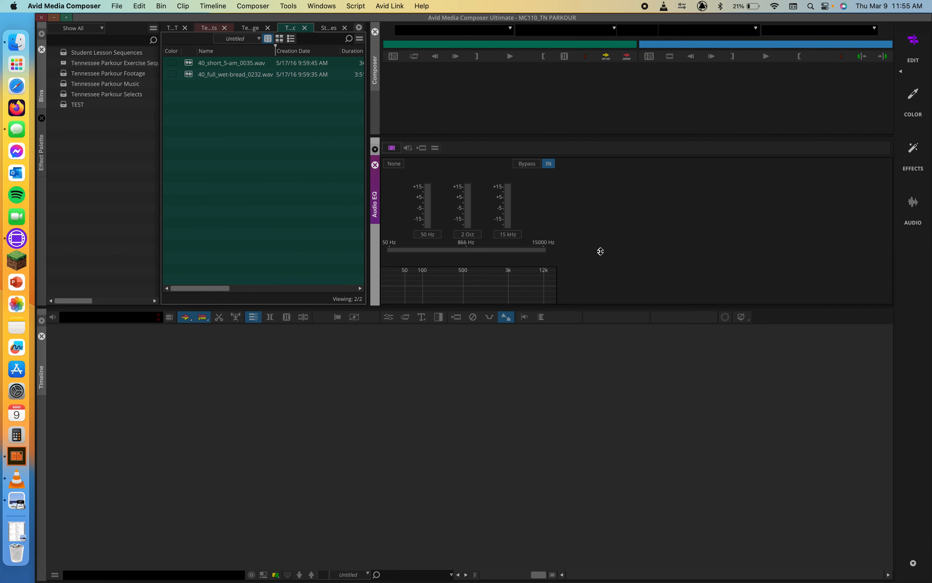
Step: Close the docked Audio EQ tool without saving the workspace, and narrow the Bins panel to widen the Composer
{"action": "left_click", "coordinate": [901, 73]}
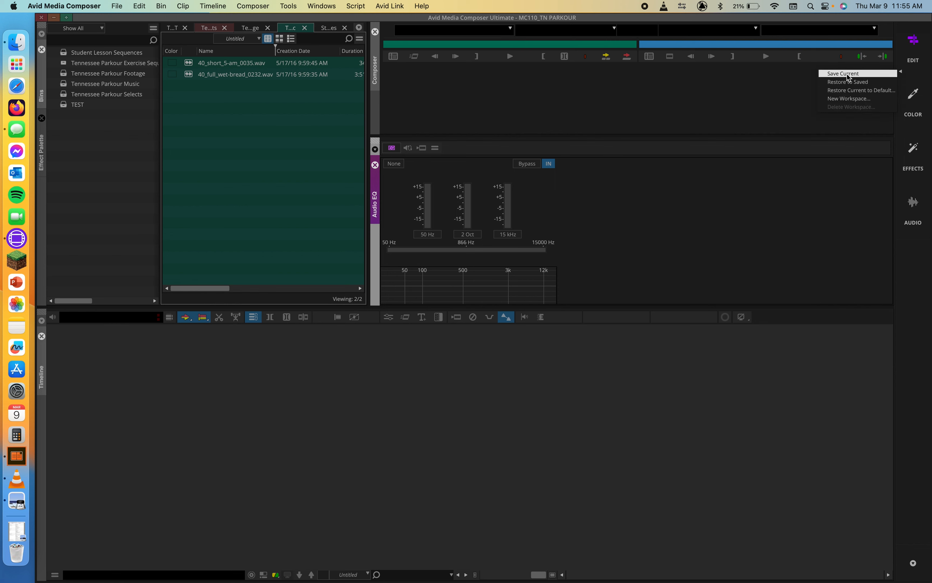
{"action": "left_click", "coordinate": [520, 99]}
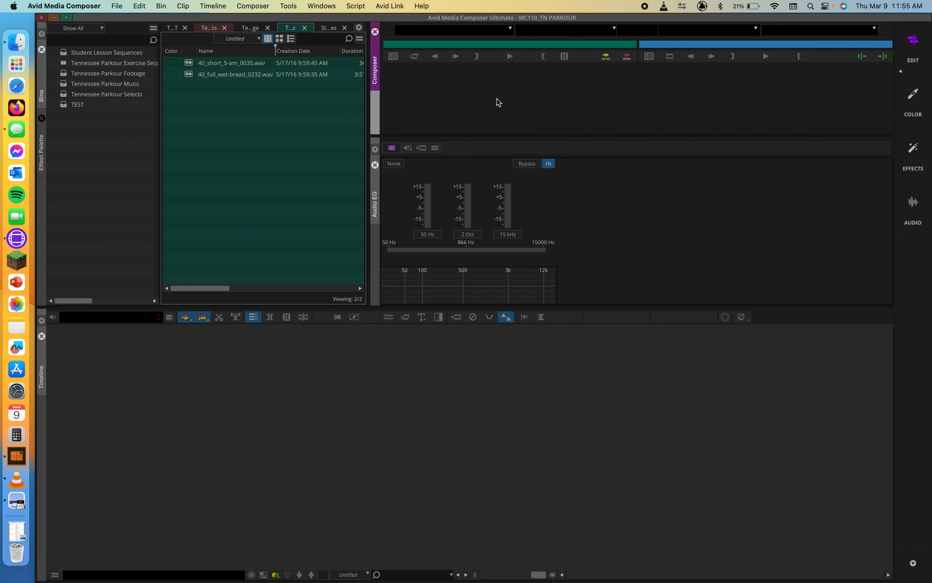
{"action": "left_click", "coordinate": [375, 165]}
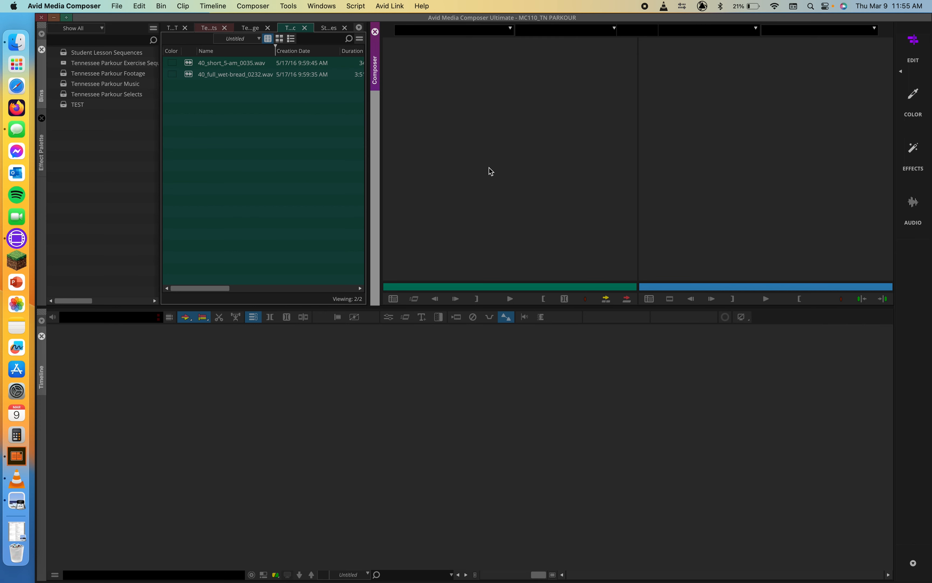
{"action": "left_click_drag", "start_coordinate": [339, 170], "coordinate": [235, 156]}
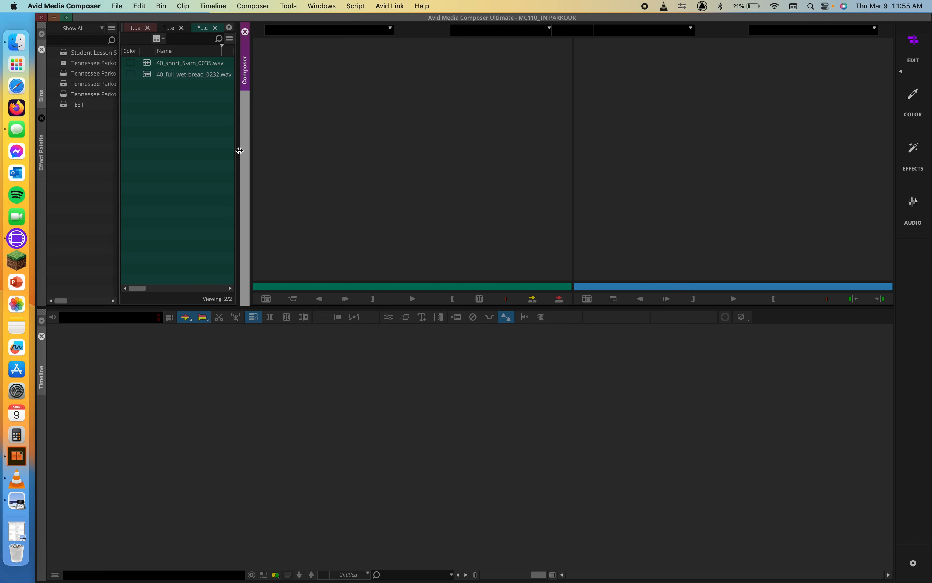
Step: Open the Audio Mixer, dock it beneath the Bins panel, and lower the divider to give the bins more room
{"action": "left_click", "coordinate": [293, 6]}
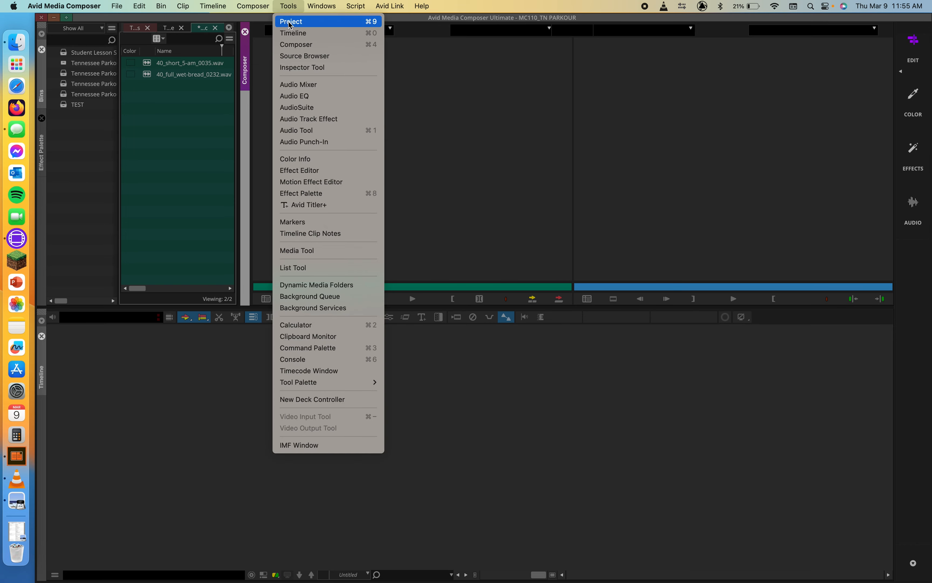
{"action": "left_click", "coordinate": [299, 85]}
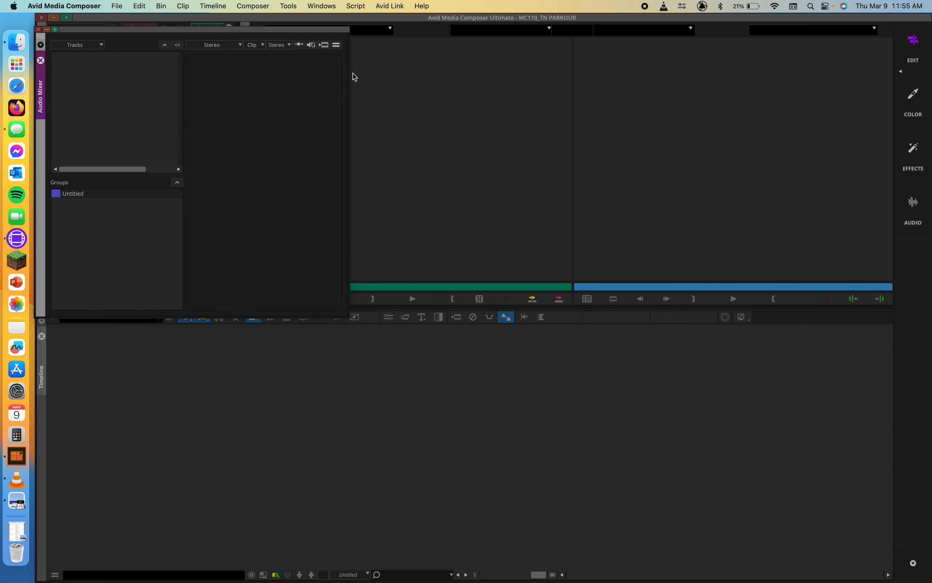
{"action": "left_click_drag", "start_coordinate": [151, 42], "coordinate": [351, 86]}
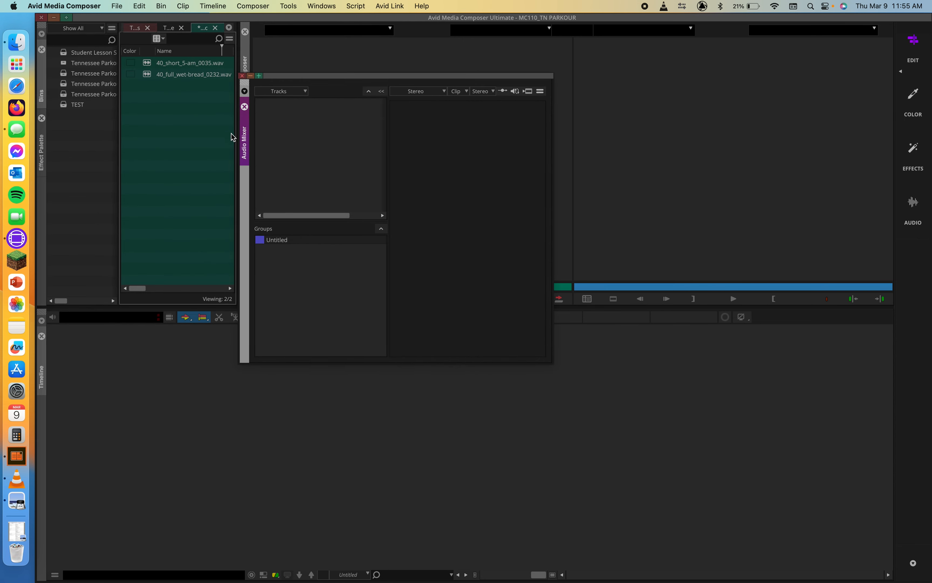
{"action": "left_click_drag", "start_coordinate": [245, 138], "coordinate": [112, 303]}
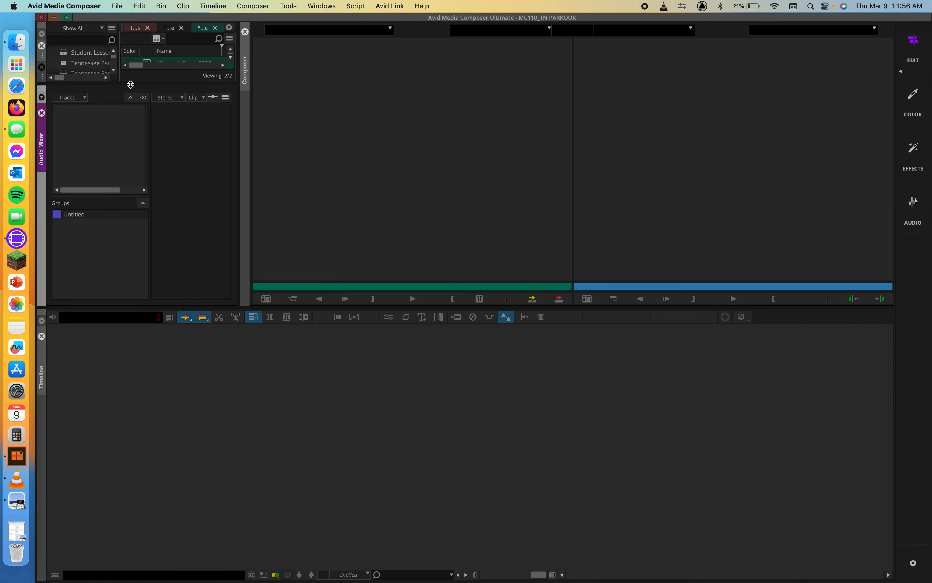
{"action": "left_click_drag", "start_coordinate": [132, 84], "coordinate": [136, 186]}
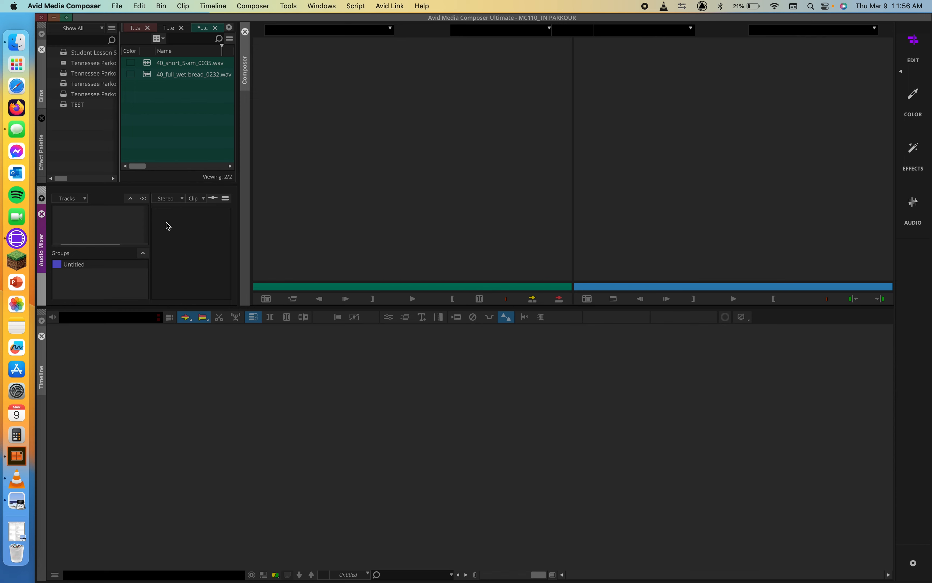
Step: Dock the Audio Mixer as a tab alongside Bins and the Effect Palette, and view each tab in turn
{"action": "left_click_drag", "start_coordinate": [42, 239], "coordinate": [221, 30]}
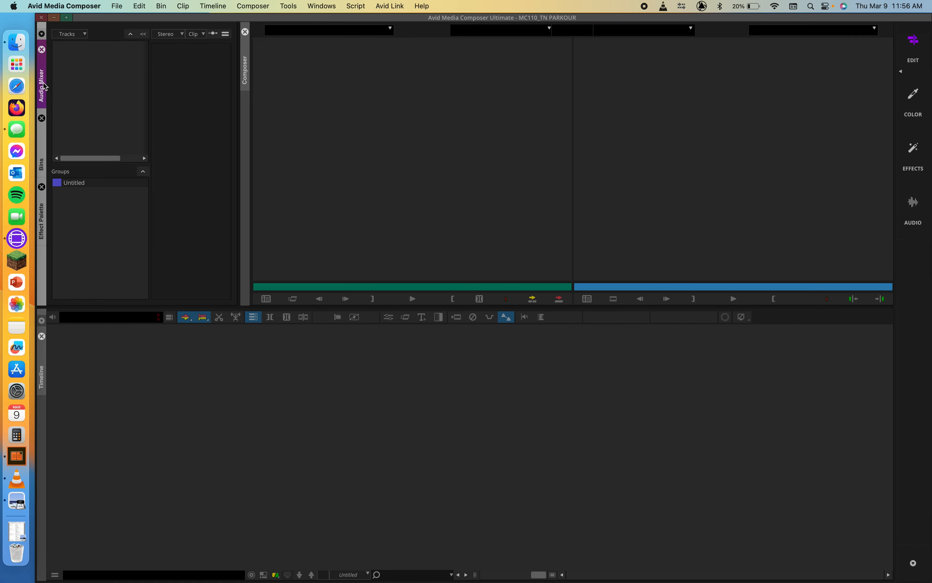
{"action": "left_click", "coordinate": [42, 163]}
{"action": "left_click", "coordinate": [43, 101]}
{"action": "left_click", "coordinate": [42, 165]}
{"action": "left_click", "coordinate": [42, 222]}
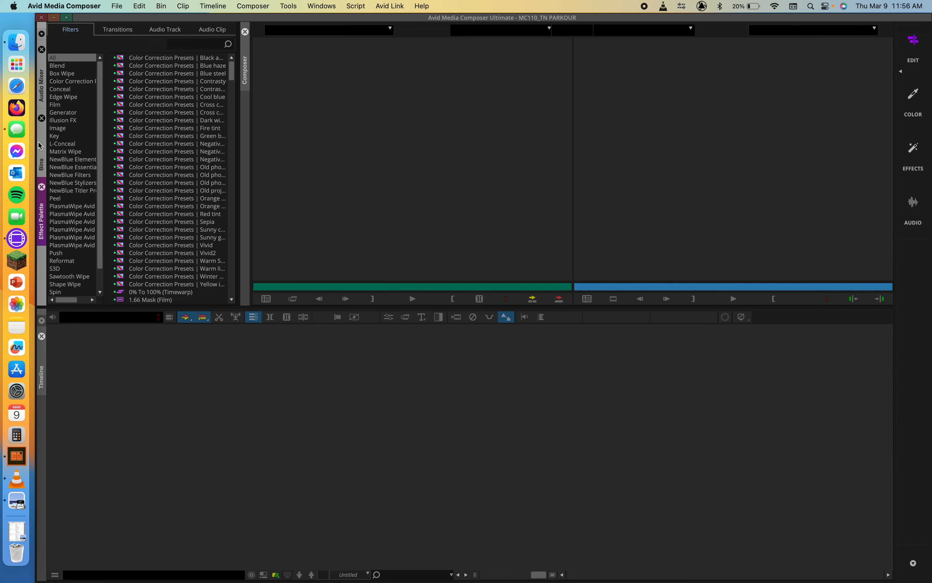
Step: Alternate between the Audio Mixer, Bins and Effect Palette tabs, and close the Audio Mixer tab
{"action": "left_click", "coordinate": [43, 83]}
{"action": "left_click", "coordinate": [43, 161]}
{"action": "left_click", "coordinate": [43, 217]}
{"action": "left_click", "coordinate": [44, 163]}
{"action": "left_click", "coordinate": [42, 216]}
{"action": "left_click", "coordinate": [42, 162]}
{"action": "left_click", "coordinate": [43, 216]}
{"action": "left_click", "coordinate": [40, 79]}
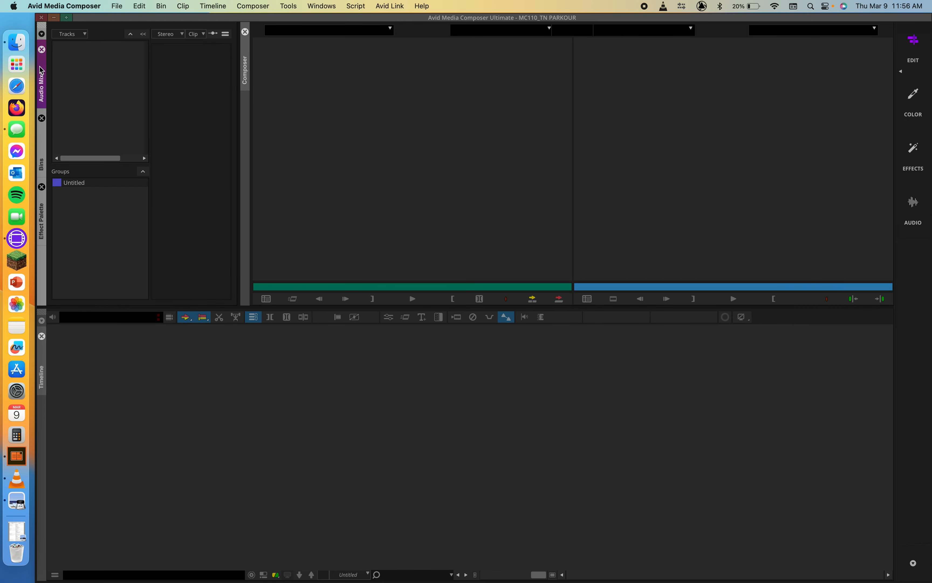
{"action": "left_click", "coordinate": [42, 49]}
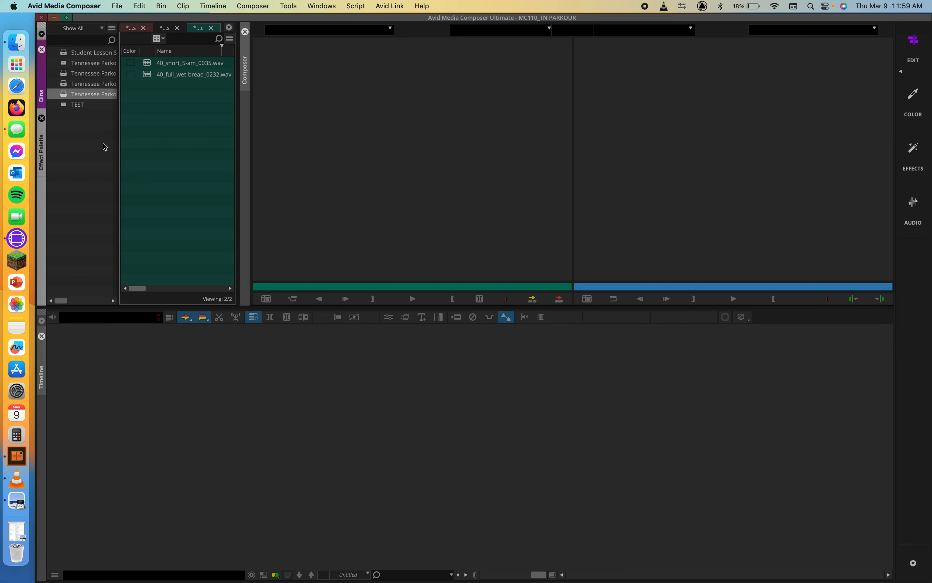
Step: Bring up the Tennessee Parkour Footage bin and open the Tennessee Parkour Exercise Sequences bin
{"action": "double_click", "coordinate": [69, 73]}
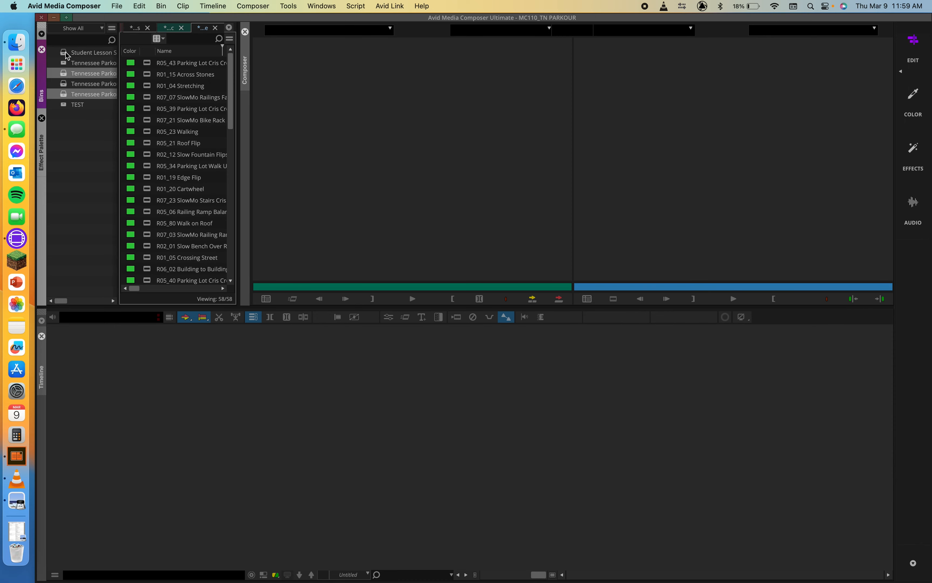
{"action": "double_click", "coordinate": [65, 64]}
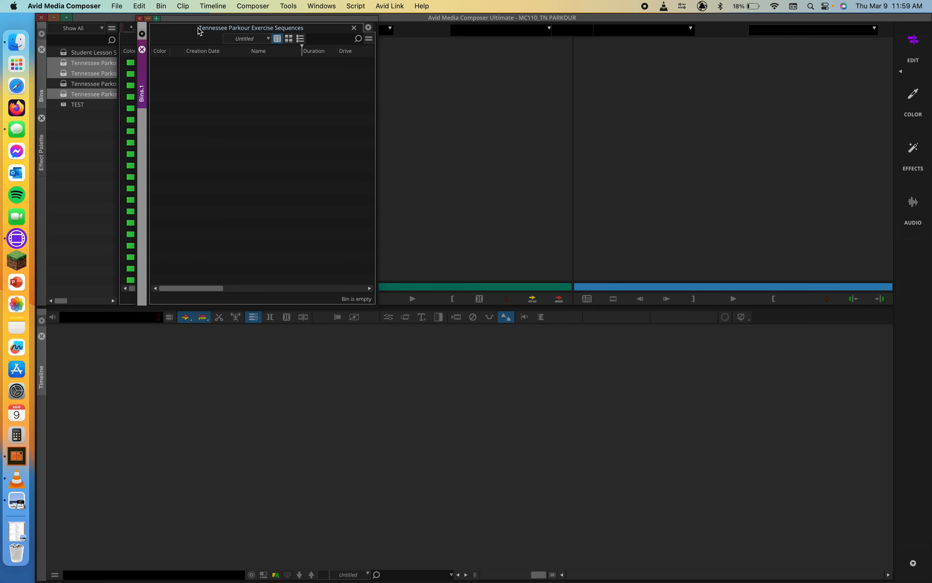
Step: Move the Tennessee Parkour Exercise Sequences bin around as a floating window and close it
{"action": "left_click_drag", "start_coordinate": [204, 27], "coordinate": [447, 130]}
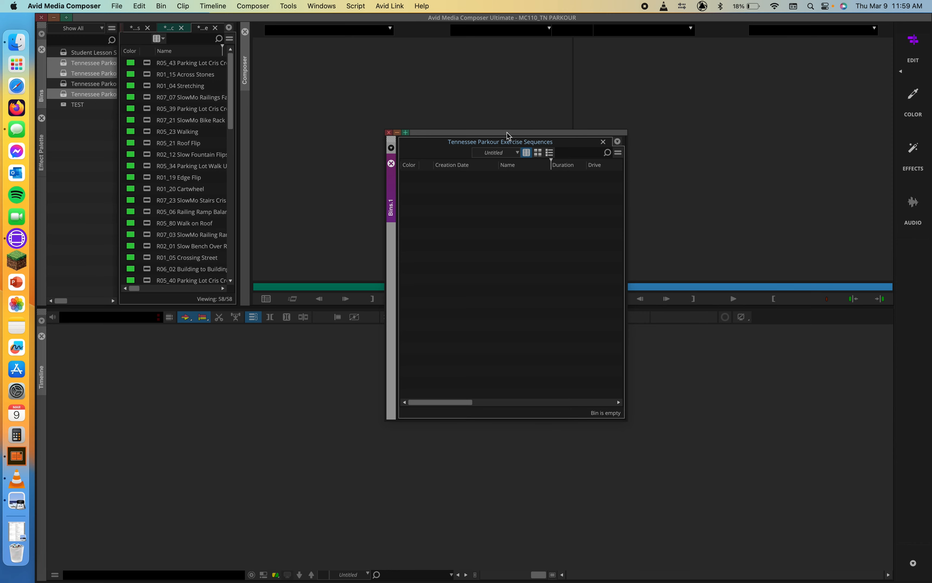
{"action": "left_click_drag", "start_coordinate": [508, 134], "coordinate": [248, 212]}
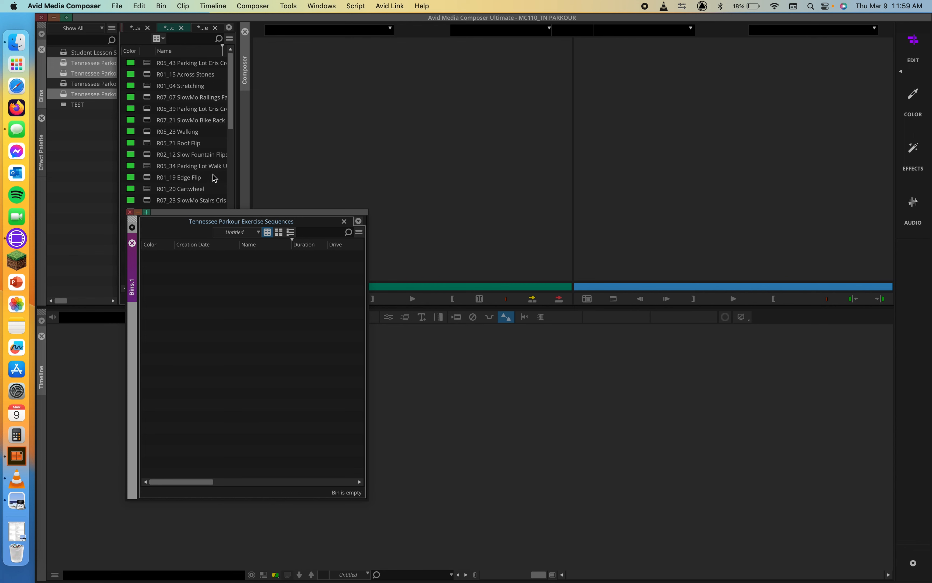
{"action": "left_click", "coordinate": [129, 211]}
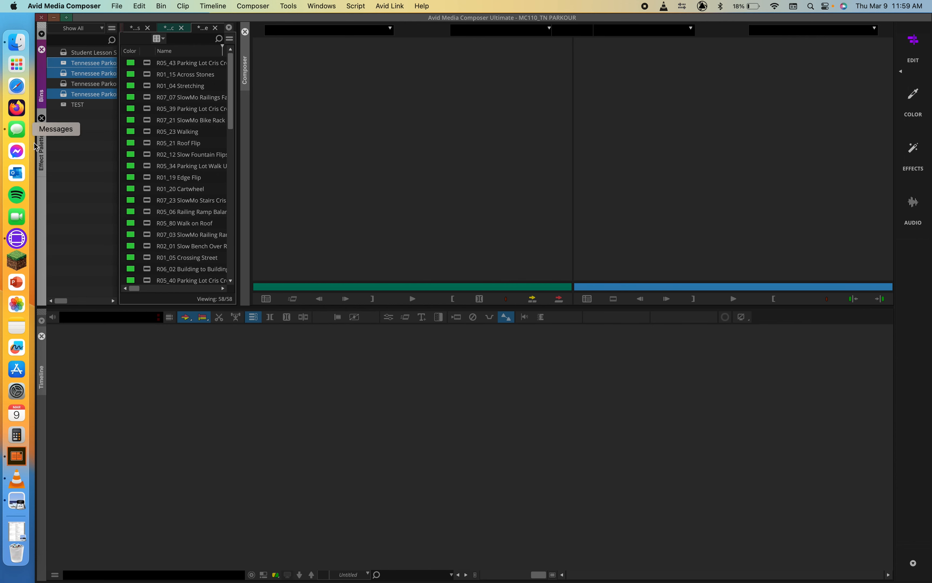
Step: Open the TEST bin in its own window, move it over the Composer monitors, and close it
{"action": "double_click", "coordinate": [65, 105]}
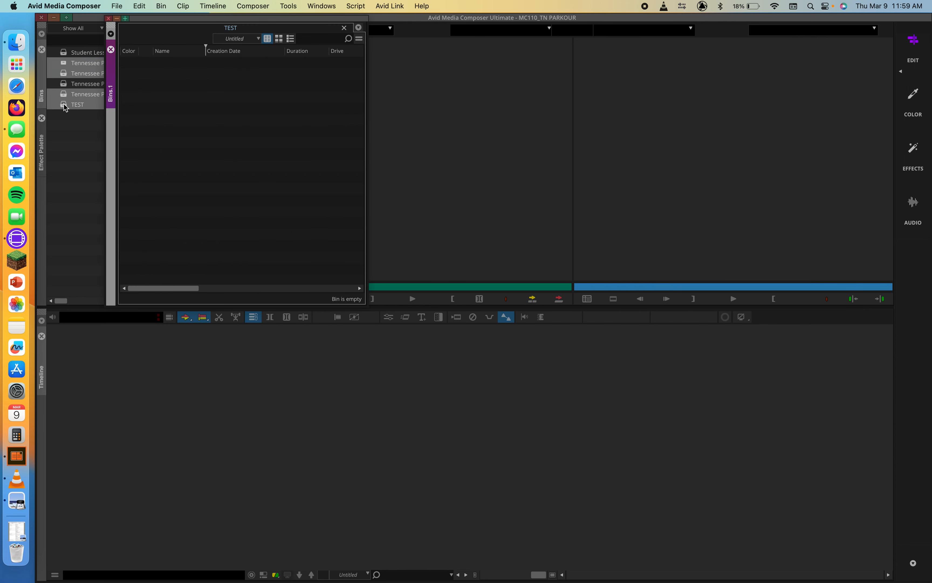
{"action": "left_click_drag", "start_coordinate": [160, 16], "coordinate": [375, 183]}
{"action": "left_click", "coordinate": [324, 185]}
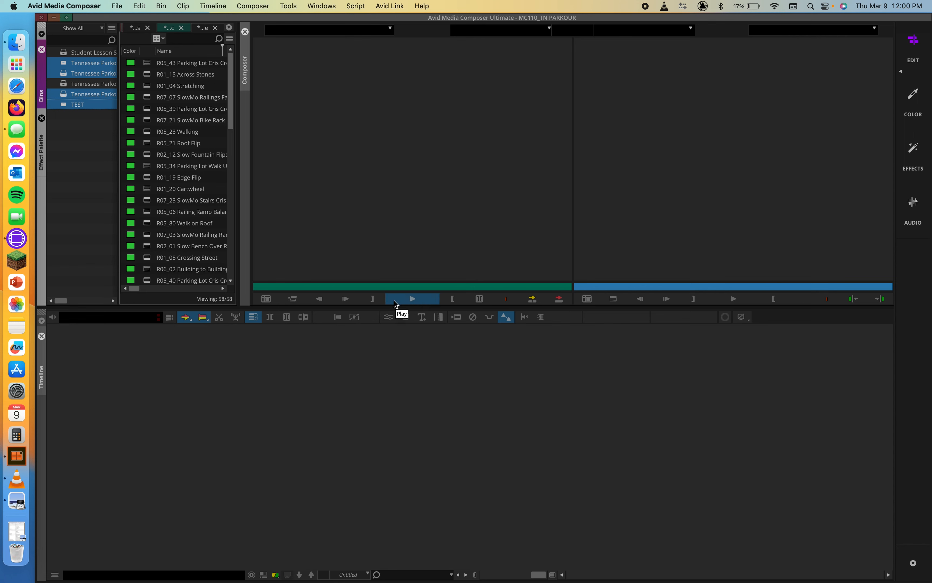
Step: Open and close the Settings window, and look through the commands and shortcuts listed up to the Tools group
{"action": "key", "text": "super+equal"}
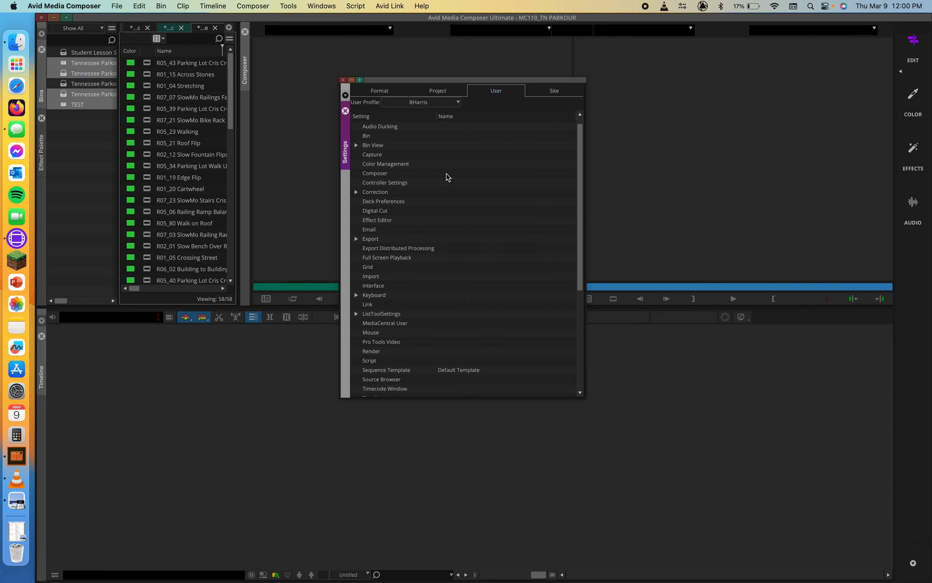
{"action": "left_click", "coordinate": [342, 80]}
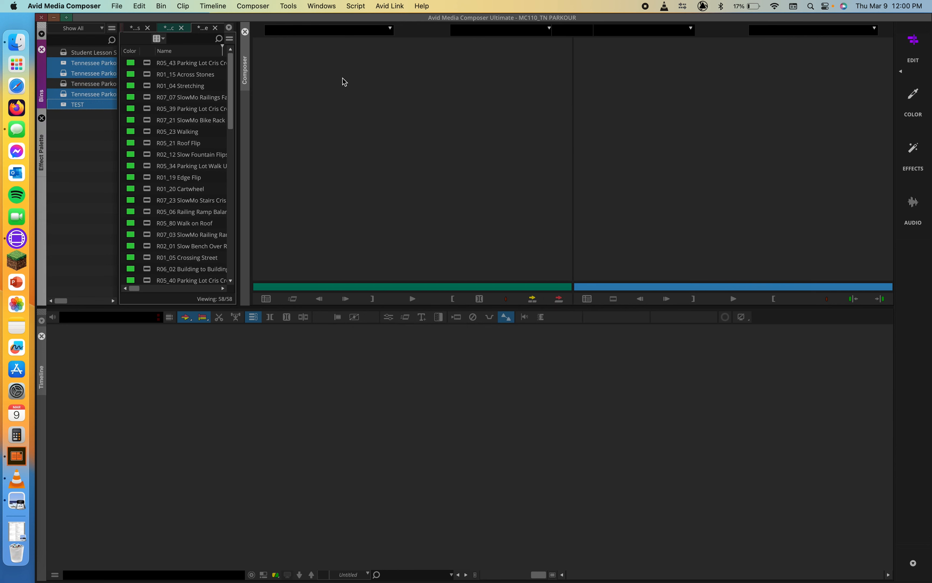
{"action": "left_click", "coordinate": [112, 6]}
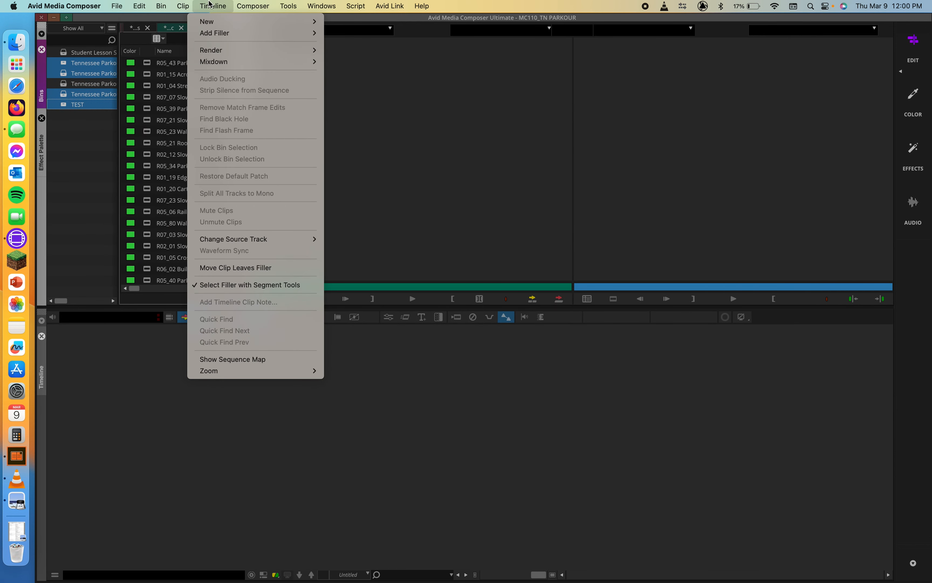
{"action": "mouse_move", "coordinate": [238, 5]}
{"action": "mouse_move", "coordinate": [286, 6]}
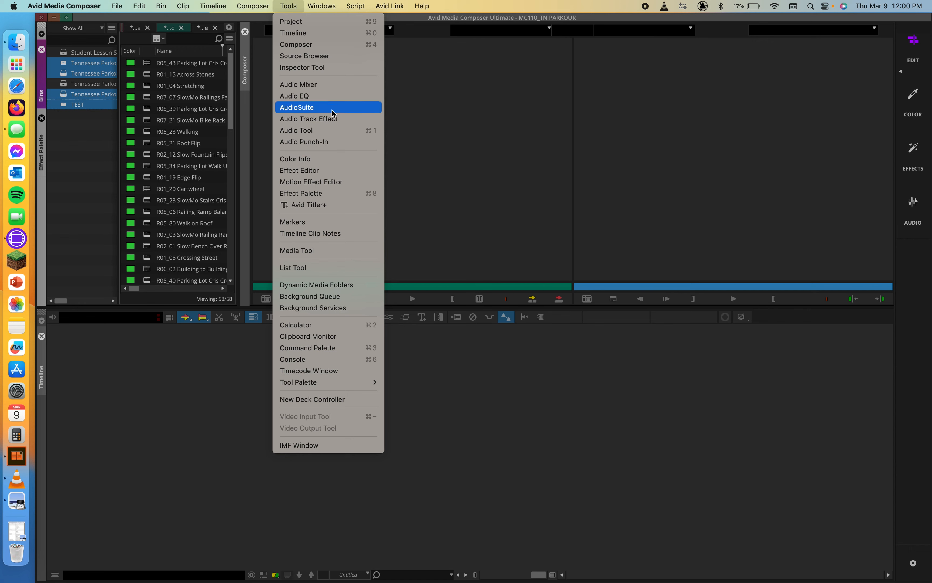
{"action": "left_click", "coordinate": [447, 223]}
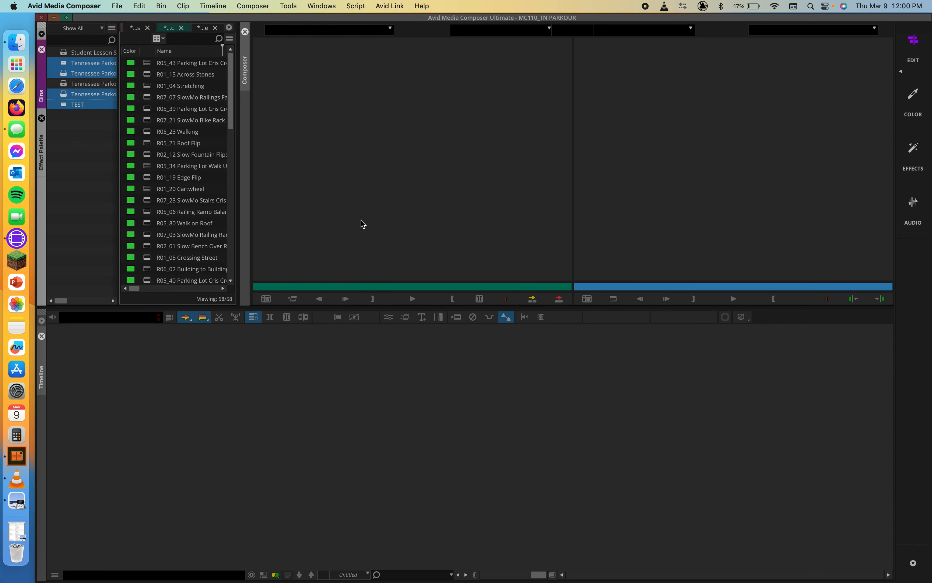
Step: Bring up the Audio Tool, Command Palette and Settings windows, and close all three
{"action": "key", "text": "super+1"}
{"action": "key", "text": "super+3"}
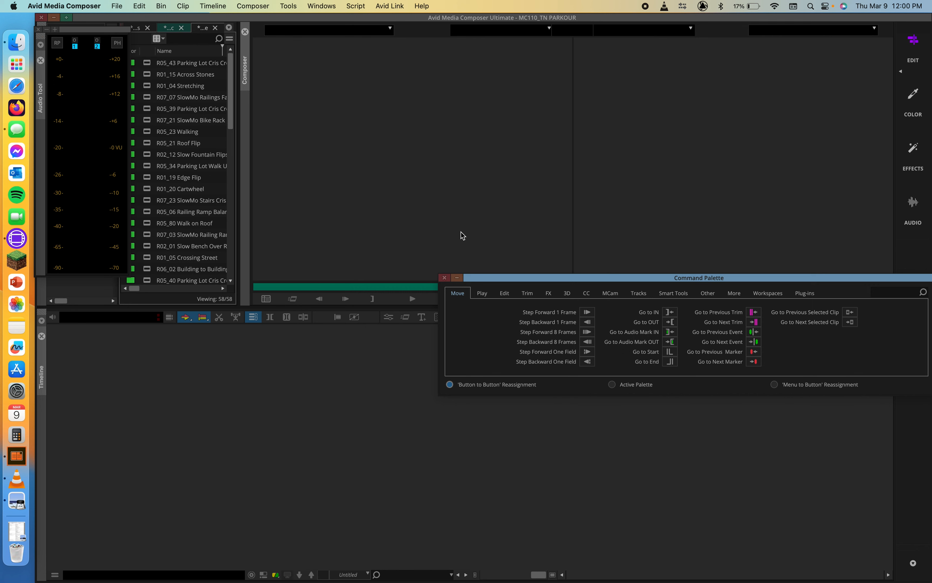
{"action": "key", "text": "super+equal"}
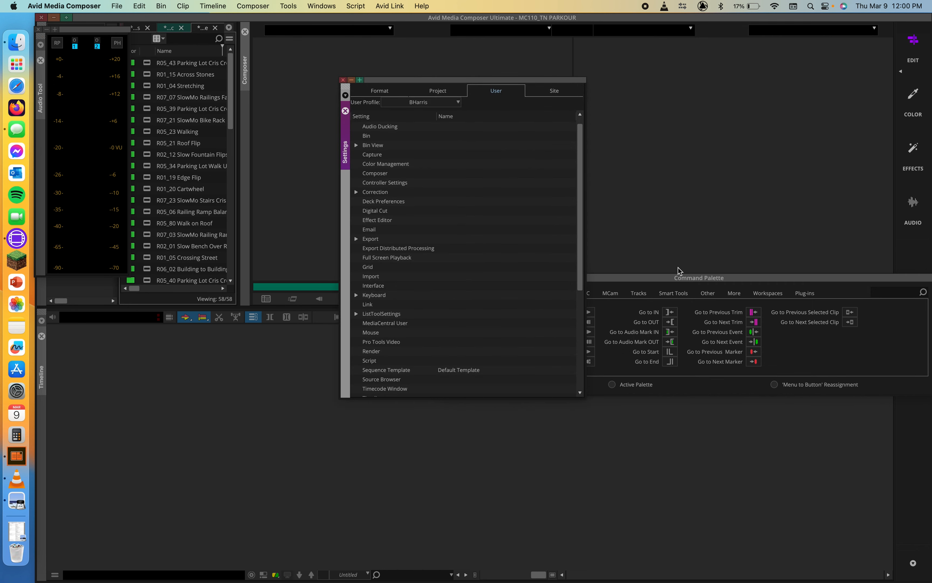
{"action": "left_click", "coordinate": [671, 278]}
{"action": "left_click", "coordinate": [441, 276]}
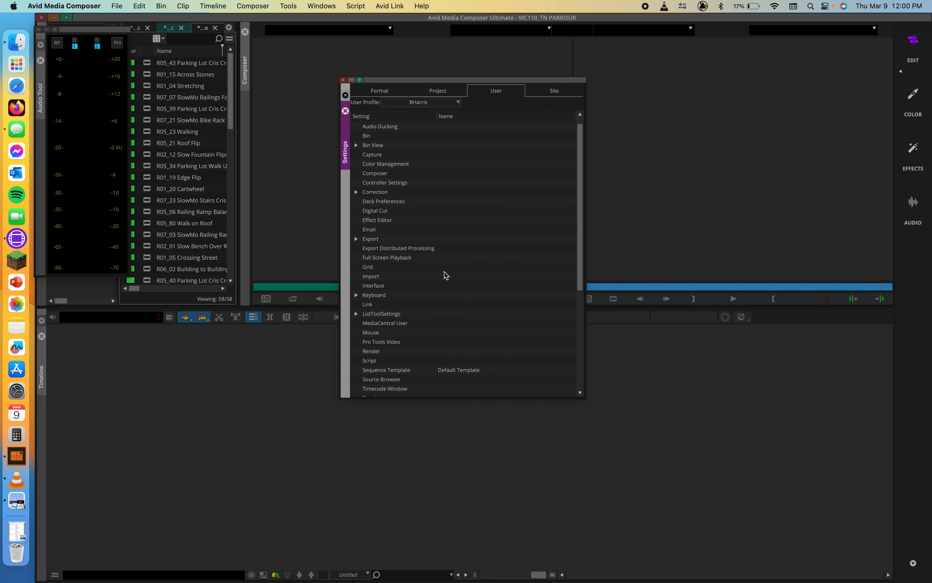
{"action": "left_click", "coordinate": [342, 80]}
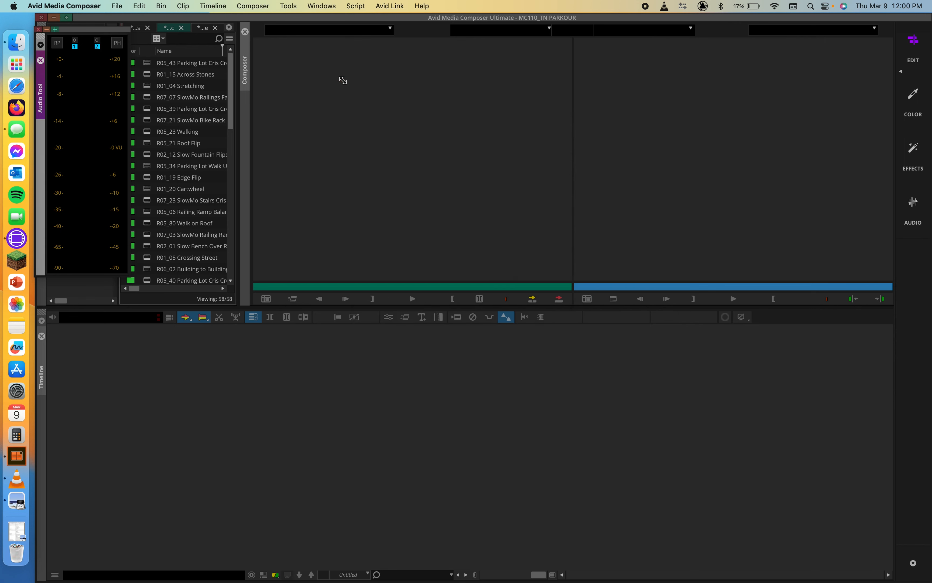
{"action": "left_click", "coordinate": [40, 60]}
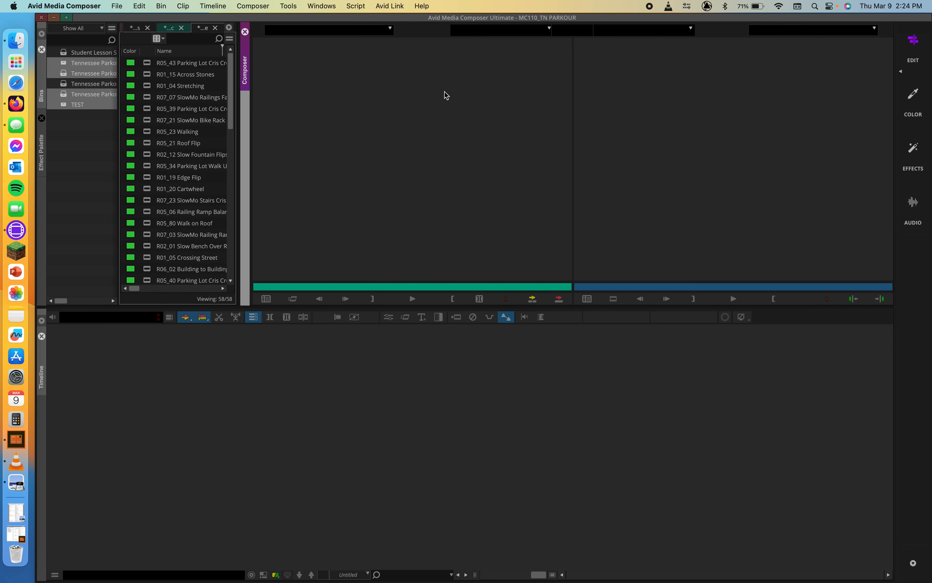
Step: Set the Composer window to always display two rows of data and two rows of buttons
{"action": "left_click", "coordinate": [323, 5]}
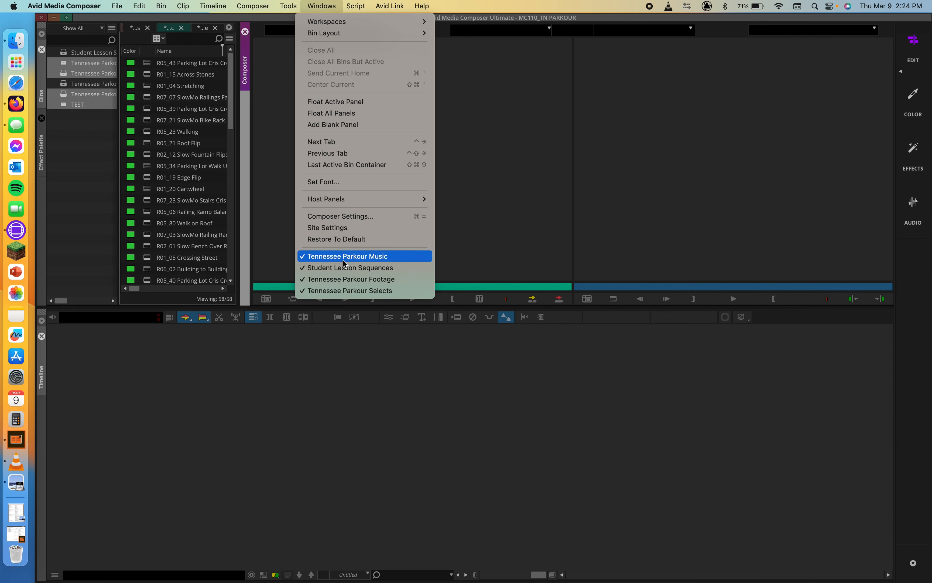
{"action": "left_click", "coordinate": [422, 217]}
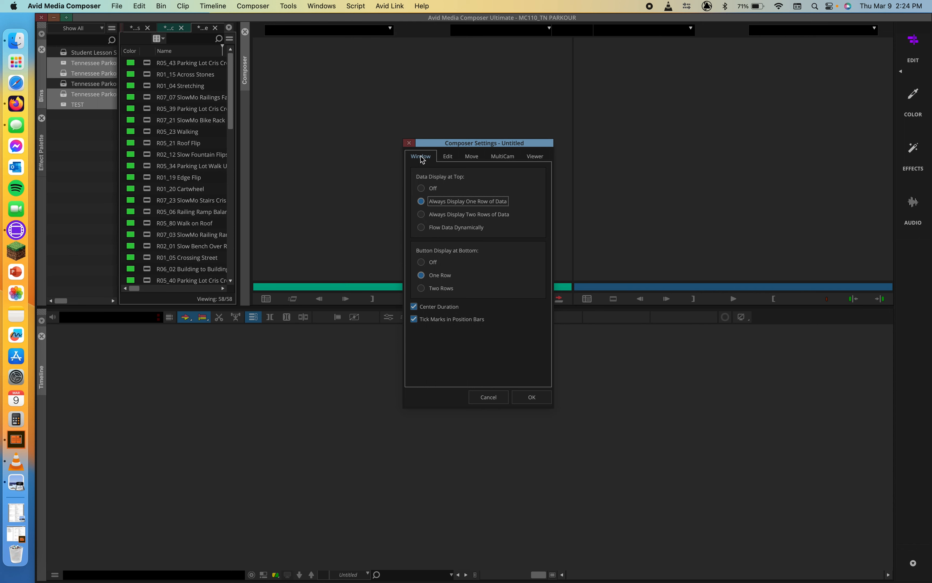
{"action": "left_click", "coordinate": [489, 218]}
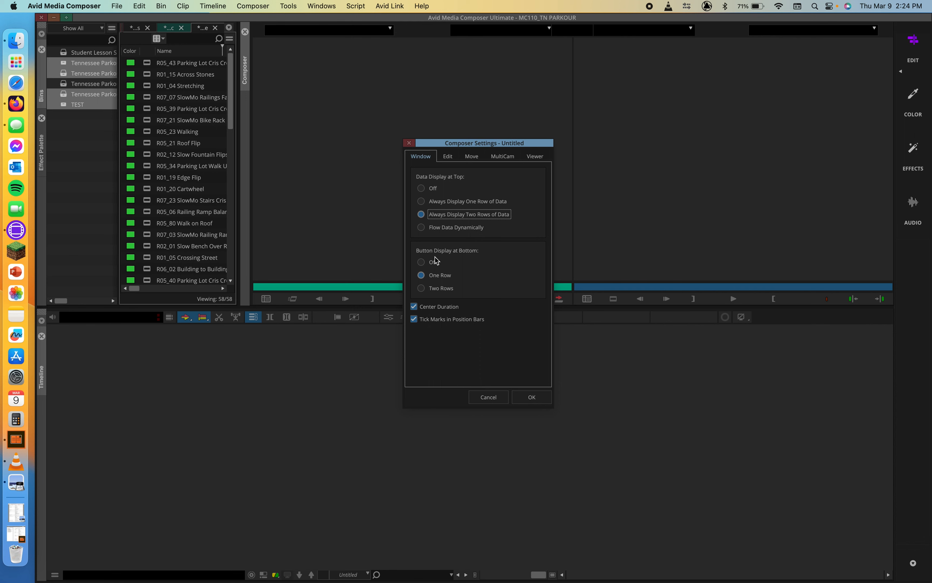
{"action": "left_click", "coordinate": [428, 290]}
{"action": "left_click", "coordinate": [532, 397]}
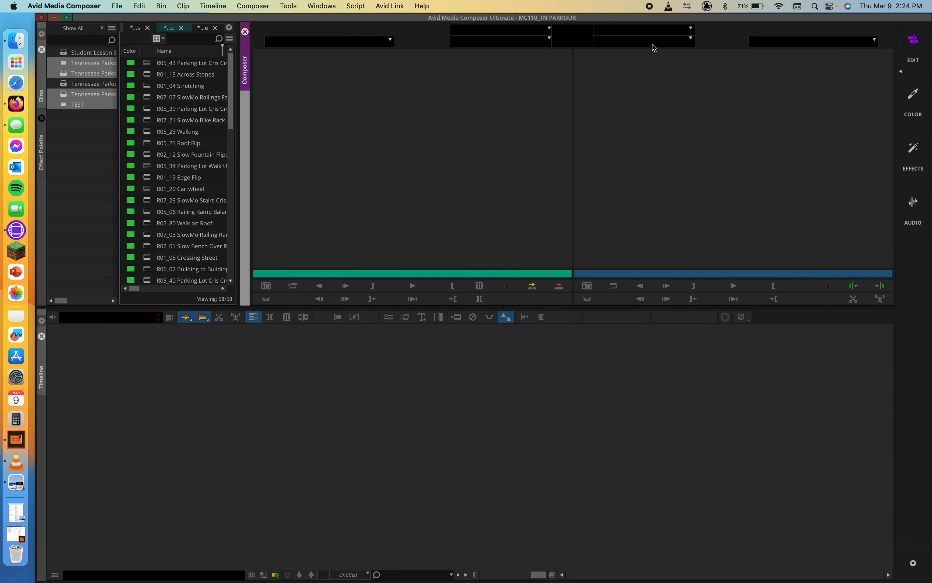
{"action": "left_click", "coordinate": [338, 317]}
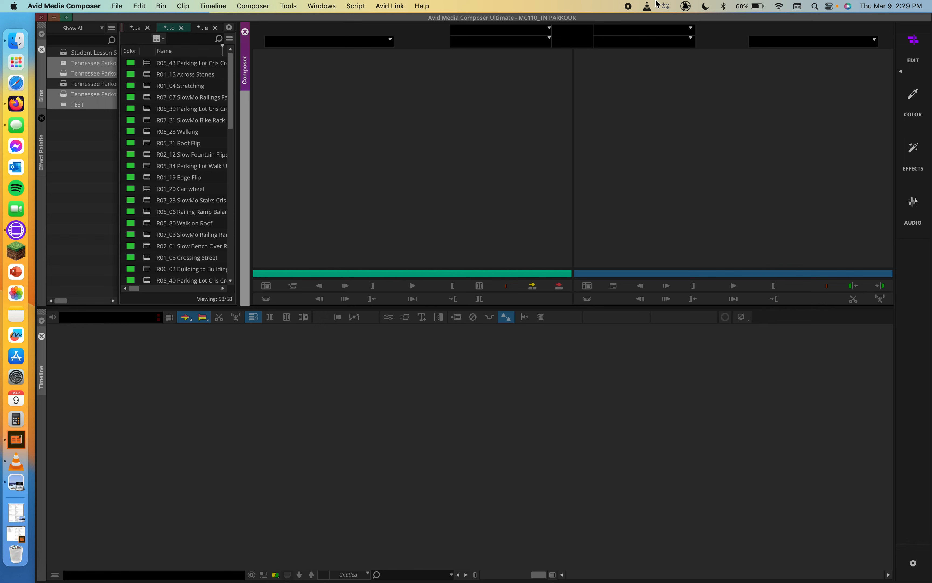
Step: Open the MC English (United States) keyboard layout from the user settings and shift its window slightly
{"action": "left_click", "coordinate": [127, 5]}
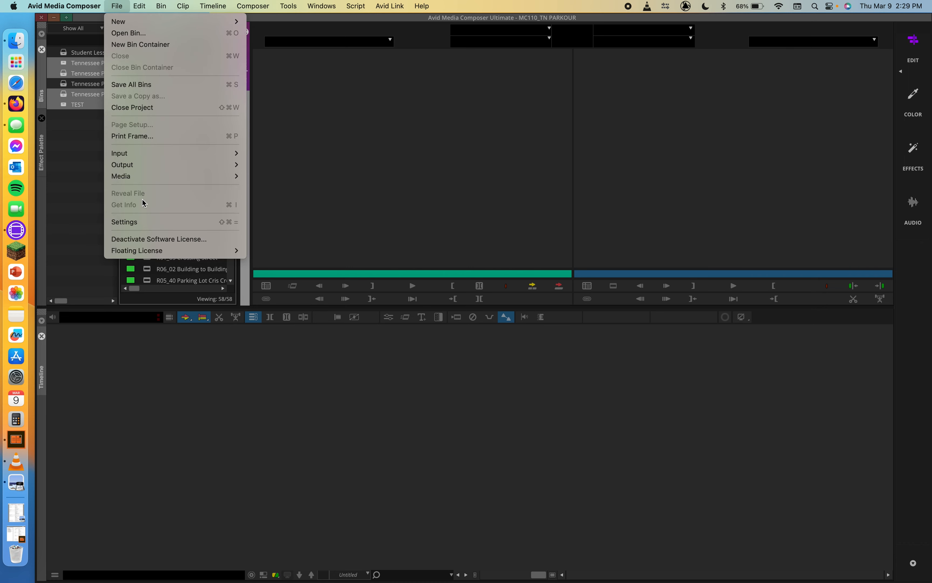
{"action": "left_click", "coordinate": [139, 222]}
{"action": "left_click", "coordinate": [497, 90]}
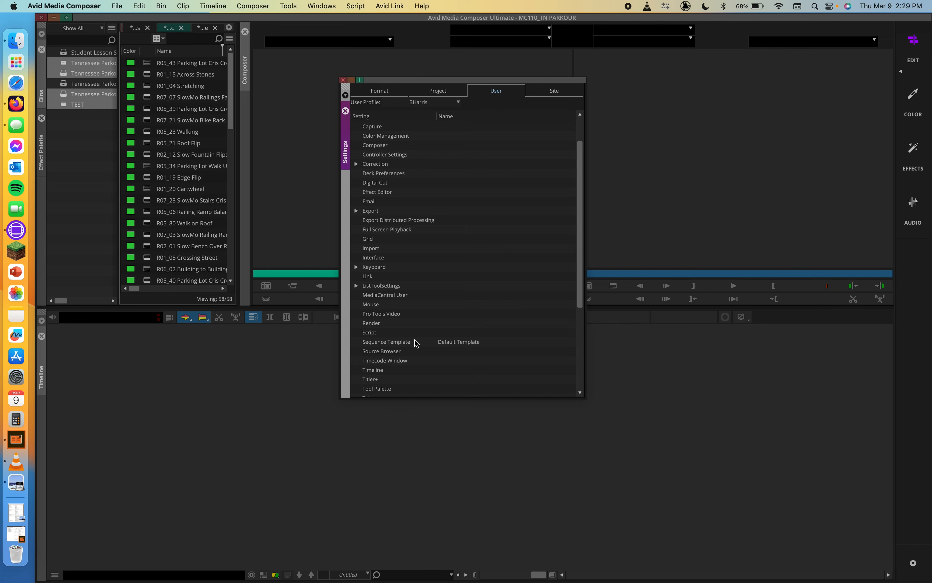
{"action": "left_click", "coordinate": [373, 268]}
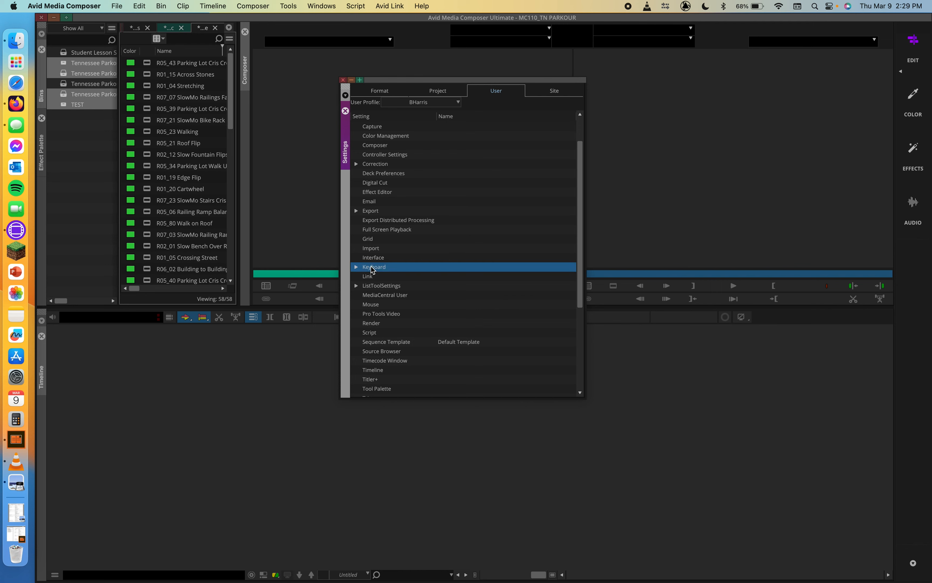
{"action": "left_click", "coordinate": [356, 267]}
{"action": "double_click", "coordinate": [389, 277]}
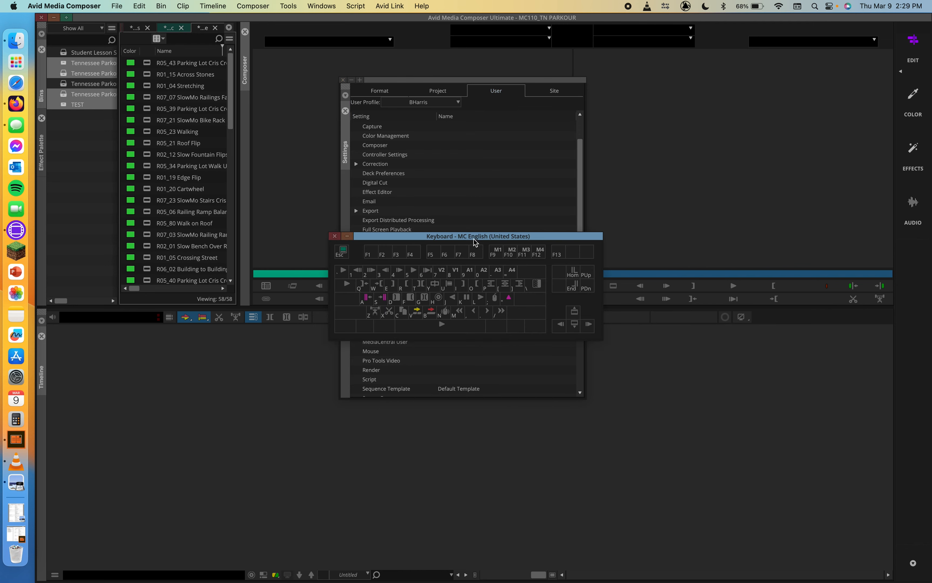
{"action": "left_click_drag", "start_coordinate": [442, 236], "coordinate": [476, 248]}
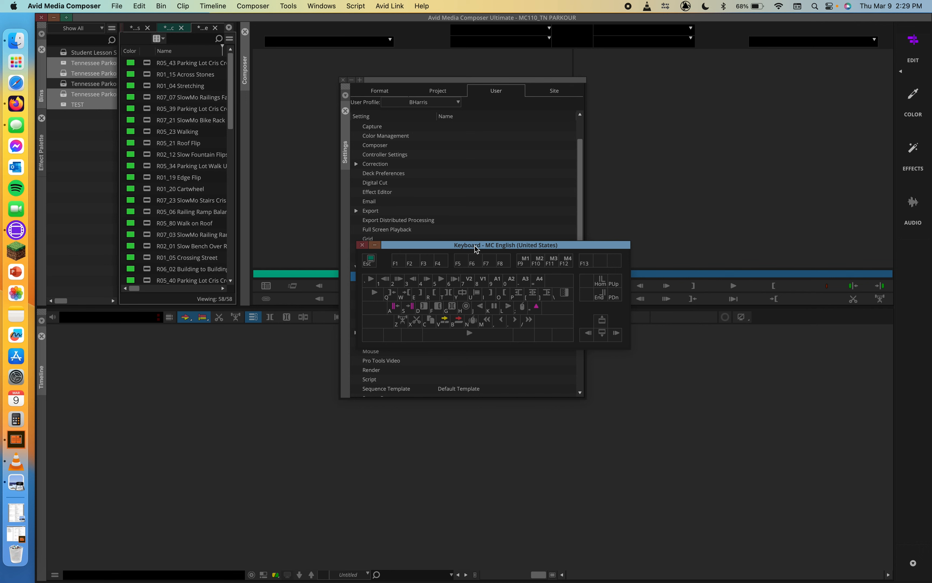
Step: Open the Command Palette, place it above the keyboard layout, and browse its Edit, FX, Trim and Move command categories
{"action": "key", "text": "super+3"}
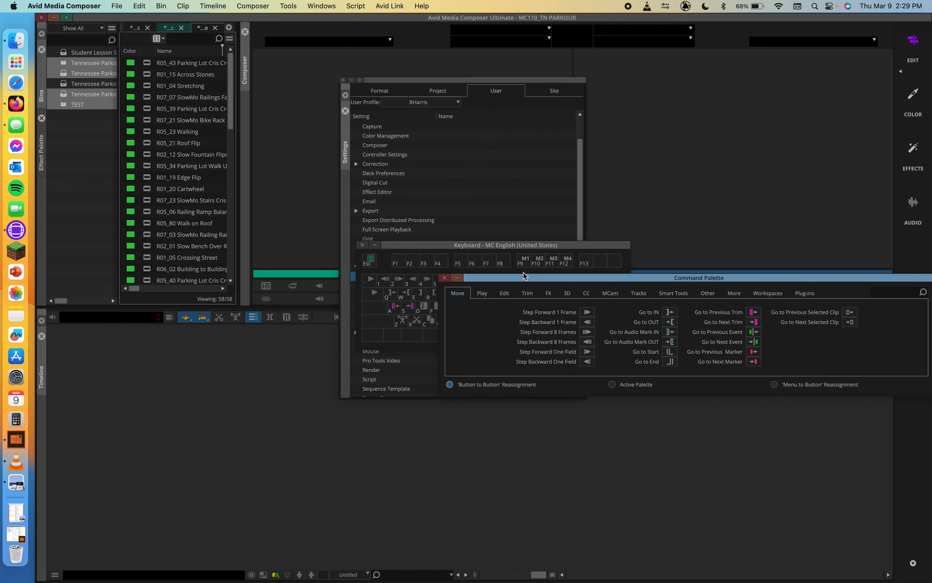
{"action": "left_click_drag", "start_coordinate": [520, 278], "coordinate": [337, 125]}
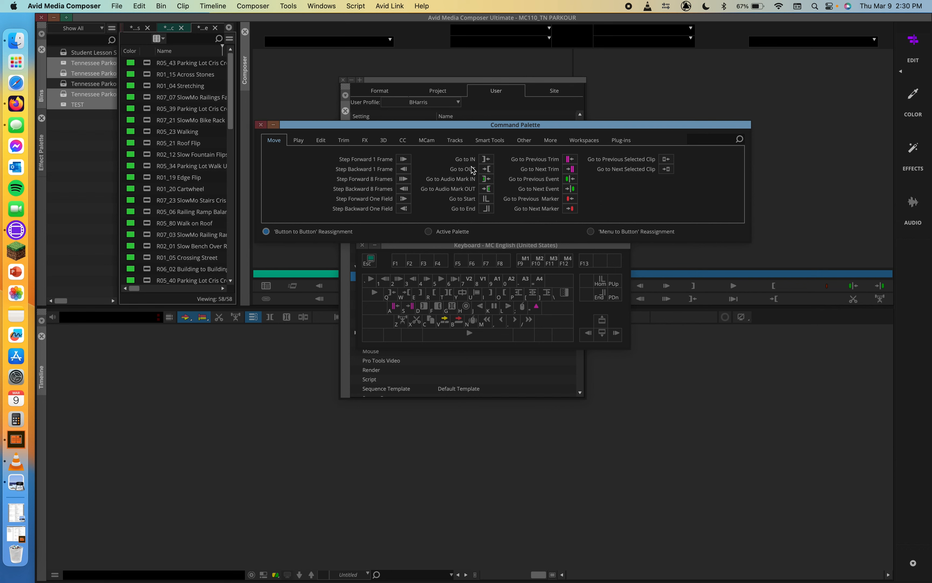
{"action": "left_click", "coordinate": [327, 140]}
{"action": "left_click", "coordinate": [364, 140]}
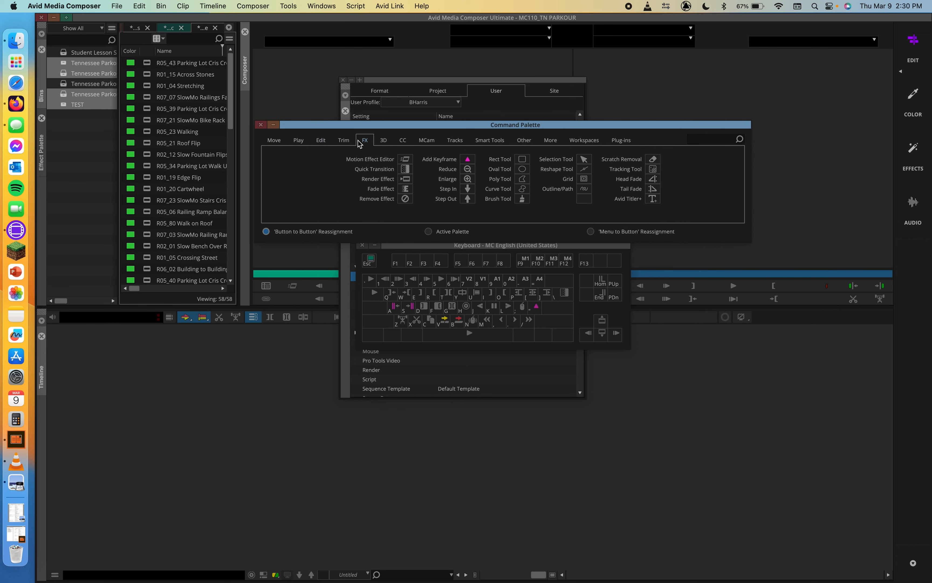
{"action": "left_click", "coordinate": [343, 140]}
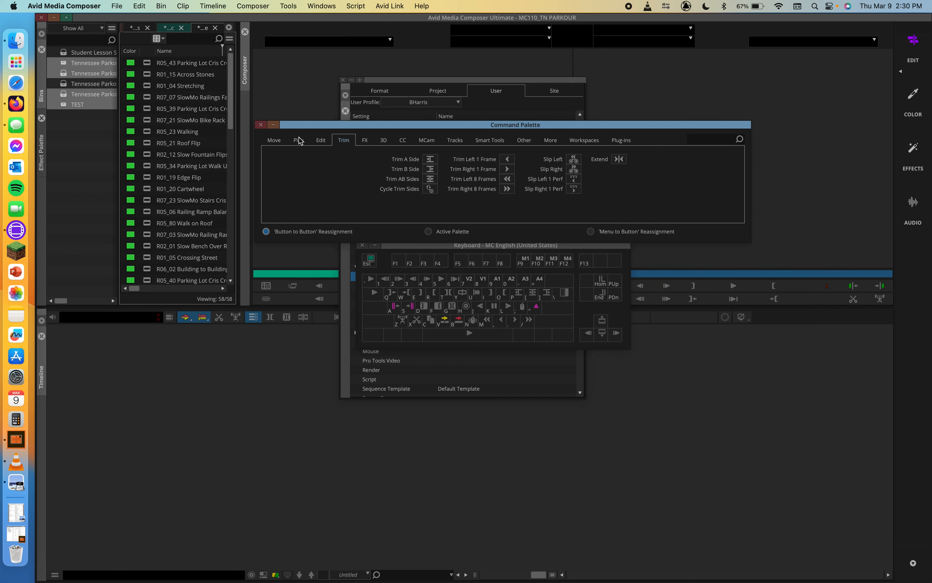
{"action": "left_click", "coordinate": [278, 143]}
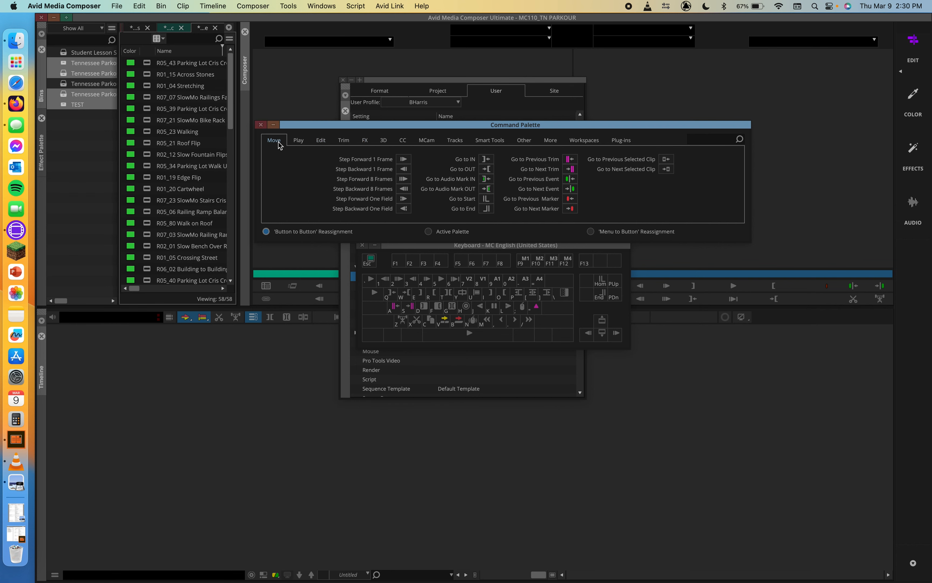
Step: Show the keyboard's shifted layout and assign the Play Loop command to its 0 key using the Command Palette
{"action": "left_click", "coordinate": [498, 249]}
{"action": "key", "text": "shift"}
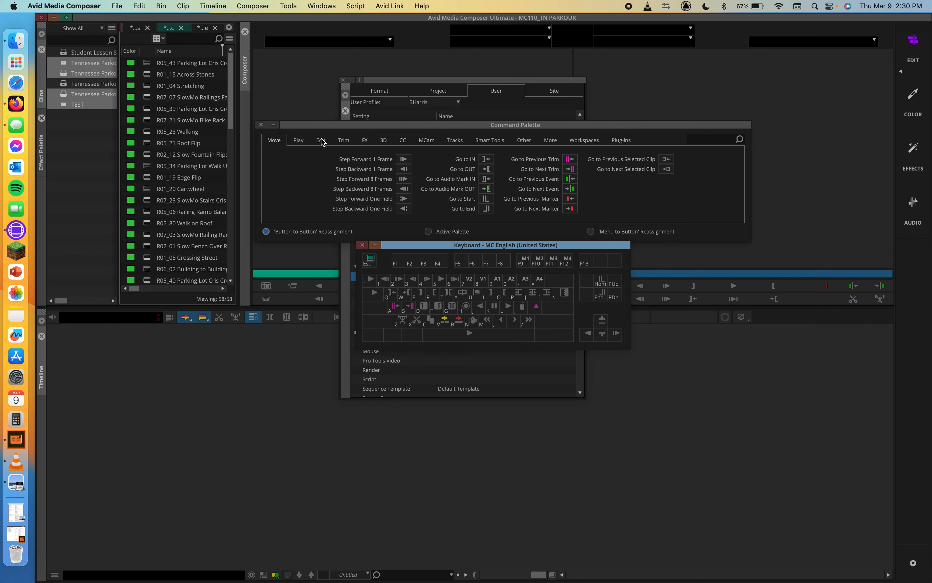
{"action": "left_click", "coordinate": [303, 140]}
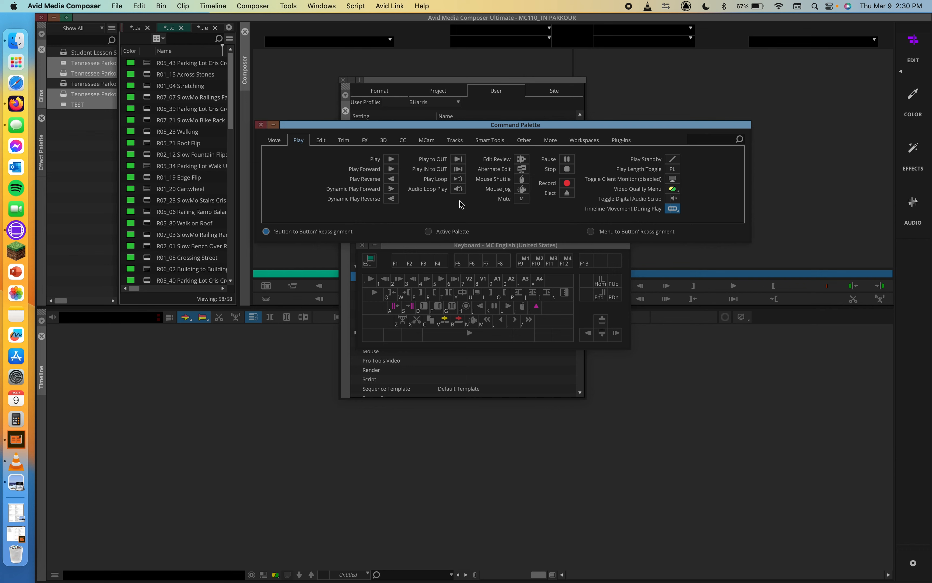
{"action": "key", "text": "shift"}
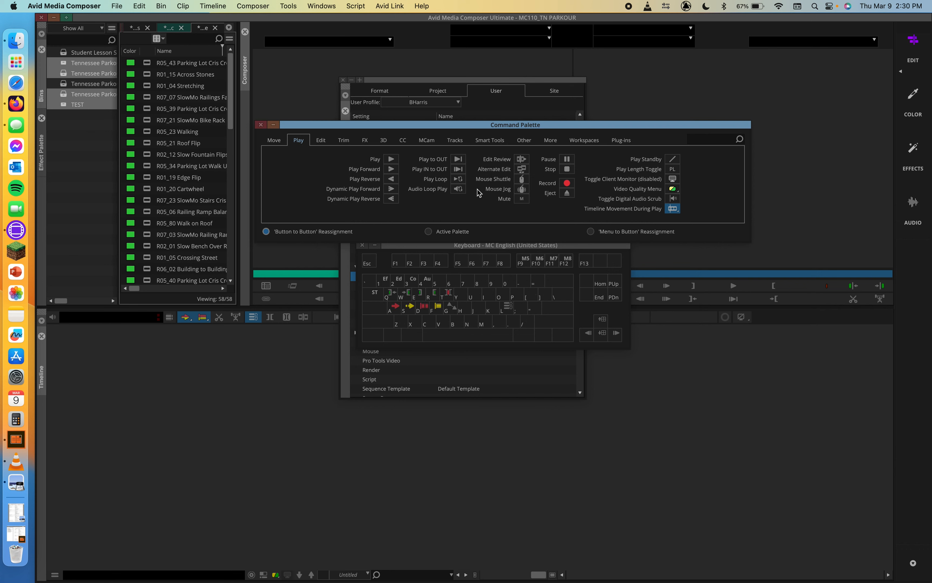
{"action": "left_click_drag", "start_coordinate": [460, 182], "coordinate": [512, 285]}
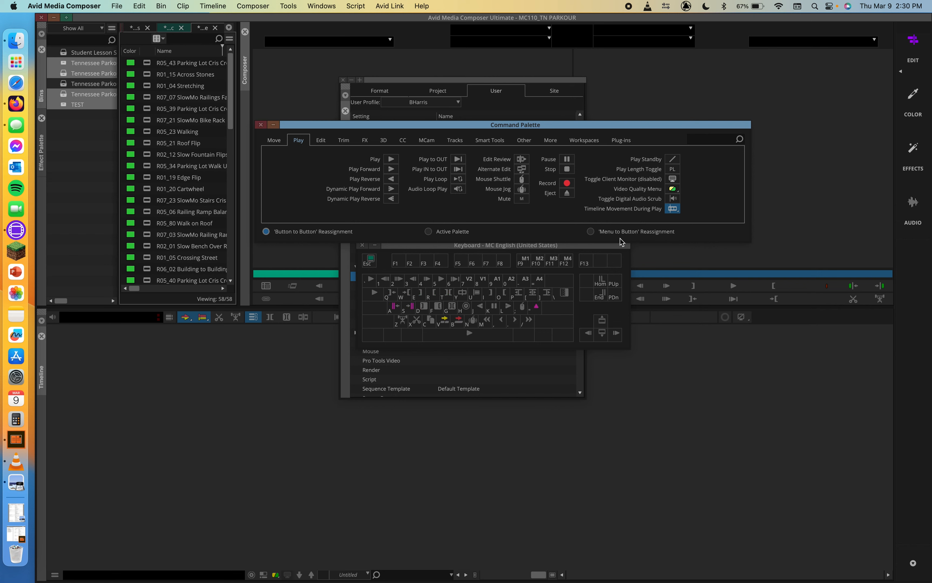
{"action": "key", "text": "shift"}
Step: Switch the Command Palette to 'Menu to Button' Reassignment and open the Audio Mixer
{"action": "left_click", "coordinate": [616, 232]}
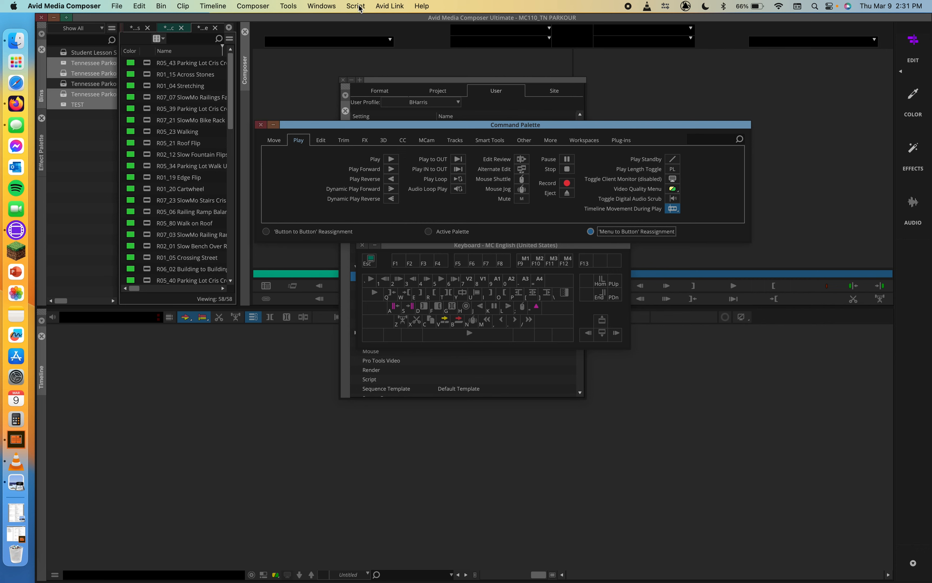
{"action": "left_click", "coordinate": [288, 6]}
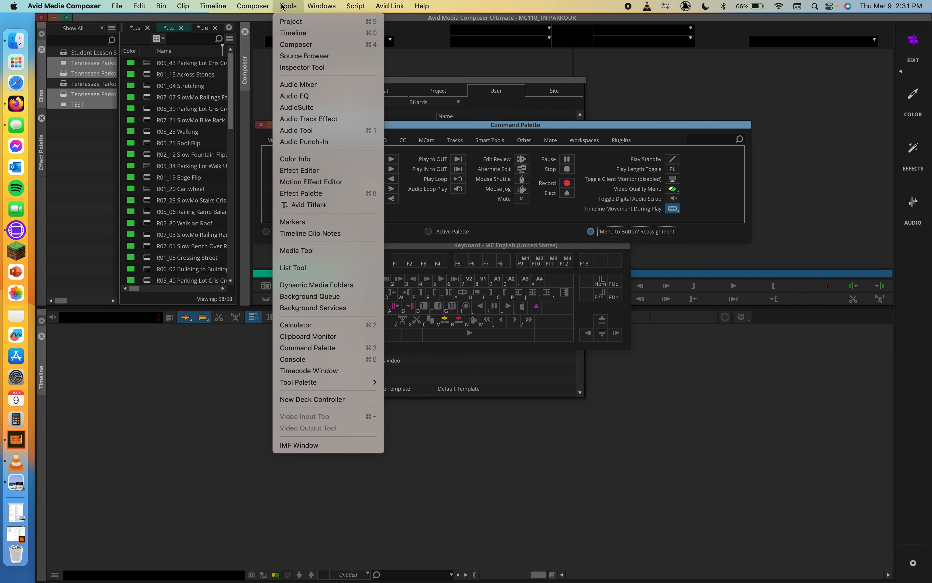
{"action": "left_click", "coordinate": [294, 85]}
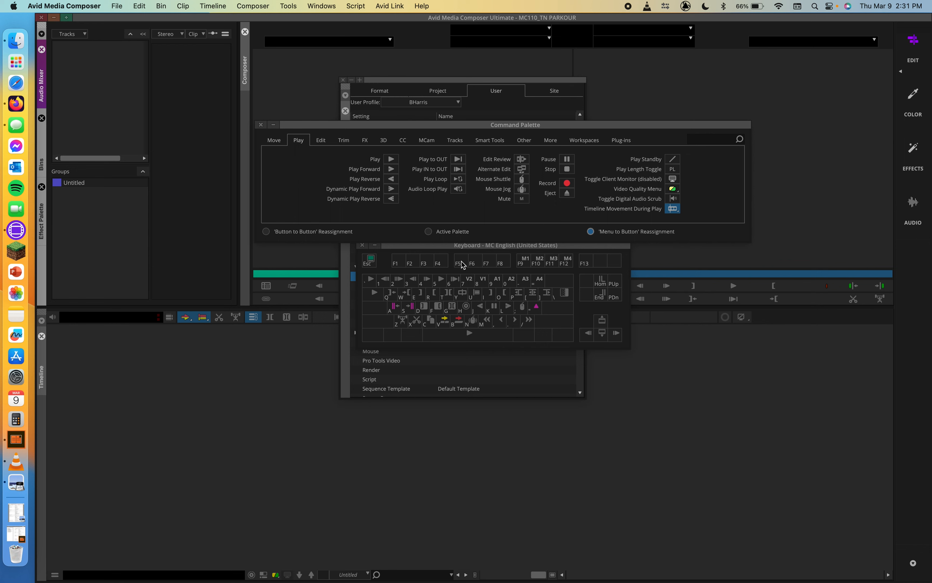
Step: Assign the Audio Mixer menu command to the F1 key of the MC English (United States) keyboard
{"action": "left_click", "coordinate": [470, 261]}
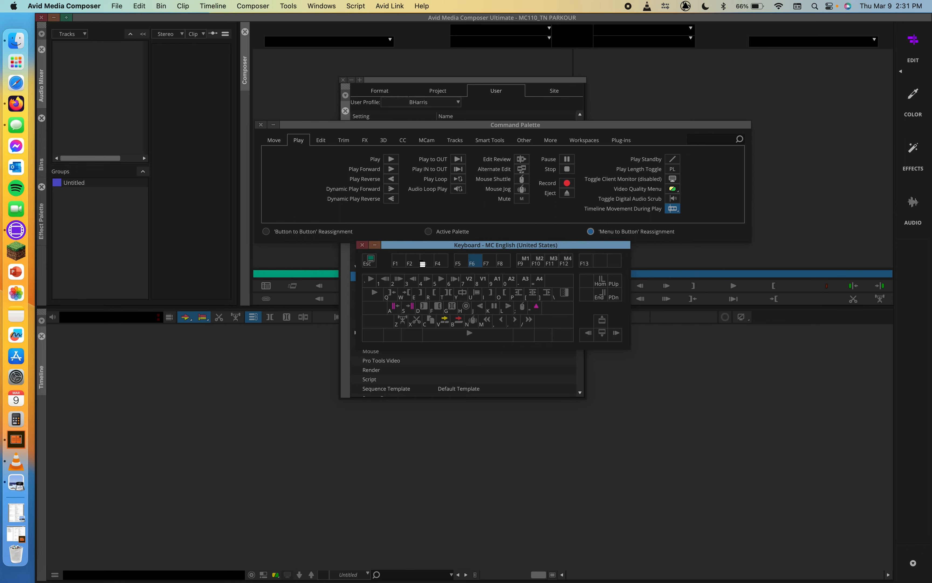
{"action": "left_click", "coordinate": [397, 260]}
{"action": "left_click", "coordinate": [397, 259]}
{"action": "left_click", "coordinate": [293, 6]}
{"action": "left_click", "coordinate": [297, 84]}
{"action": "left_click", "coordinate": [414, 262]}
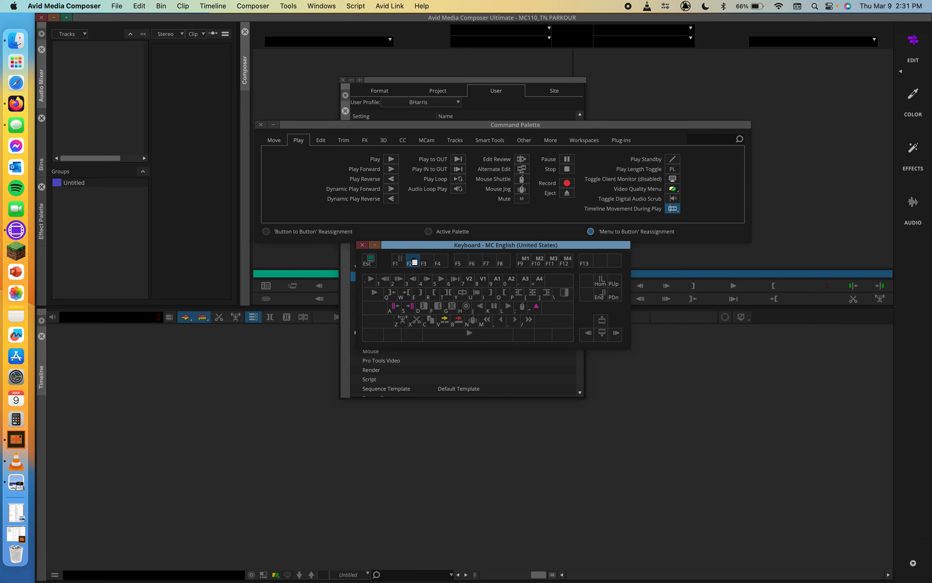
{"action": "left_click", "coordinate": [256, 7]}
{"action": "mouse_move", "coordinate": [201, 8]}
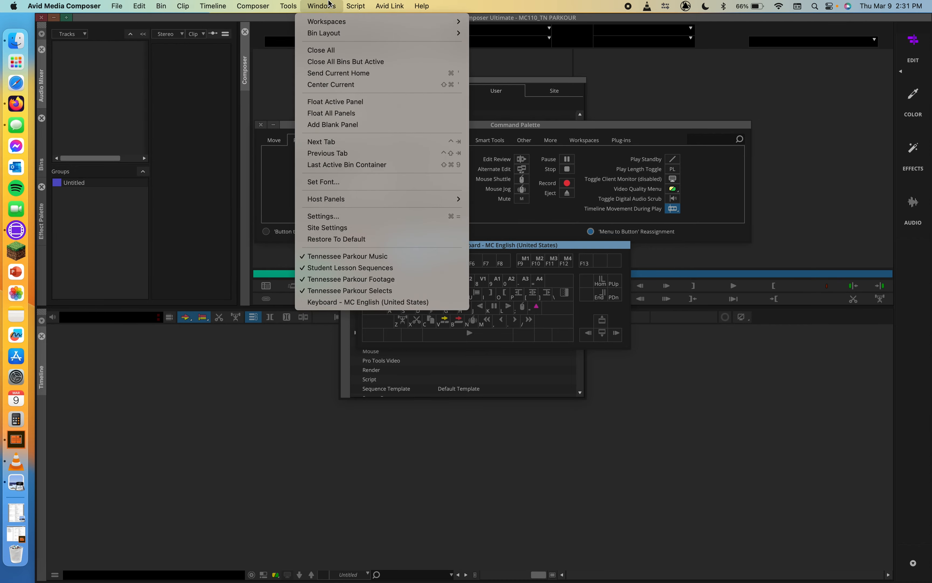
{"action": "mouse_move", "coordinate": [291, 7]}
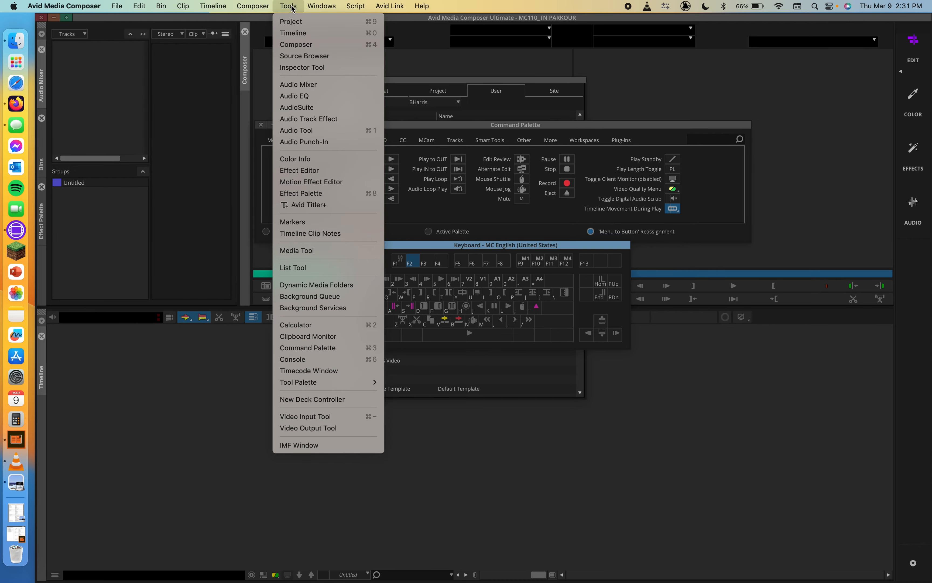
{"action": "mouse_move", "coordinate": [73, 5]}
{"action": "left_click", "coordinate": [461, 247]}
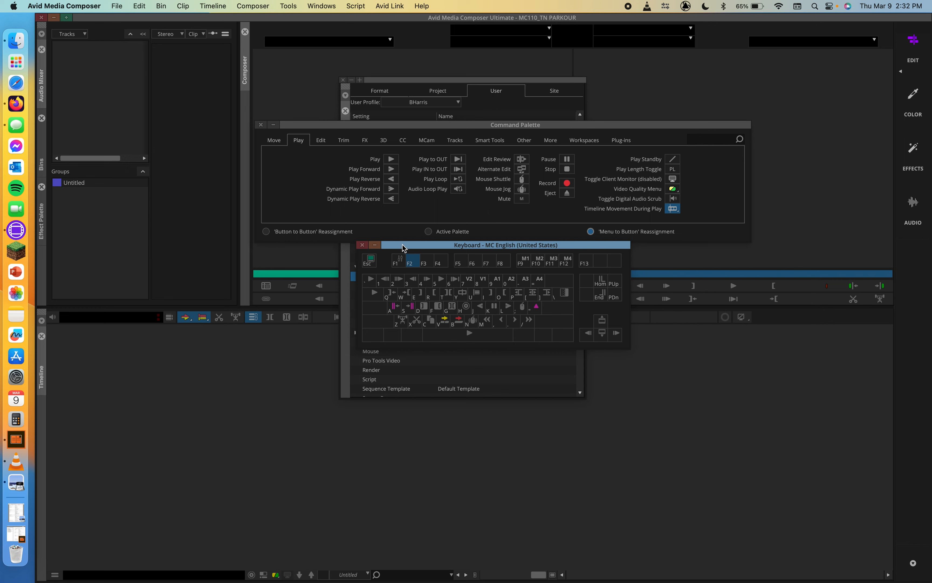
Step: Minimize the Settings window and place the Command Palette over the timeline, clear of the Composer's button rows
{"action": "left_click_drag", "start_coordinate": [403, 244], "coordinate": [555, 267]}
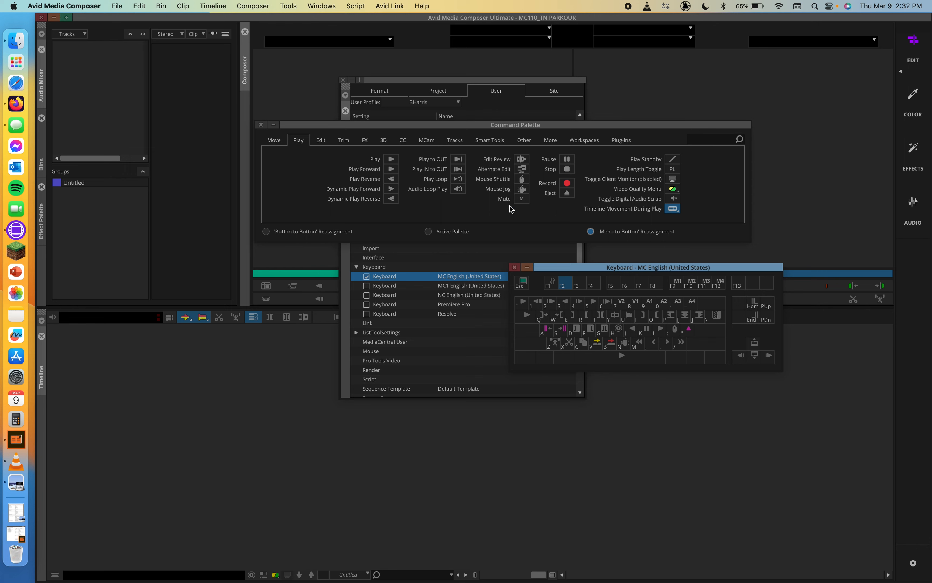
{"action": "left_click", "coordinate": [640, 239]}
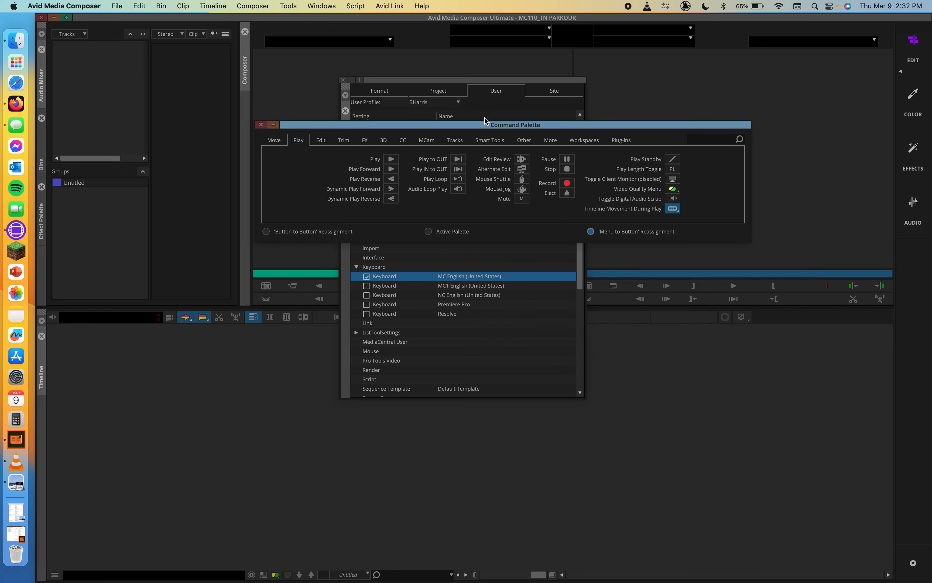
{"action": "left_click_drag", "start_coordinate": [609, 129], "coordinate": [818, 297]}
{"action": "left_click", "coordinate": [351, 80]}
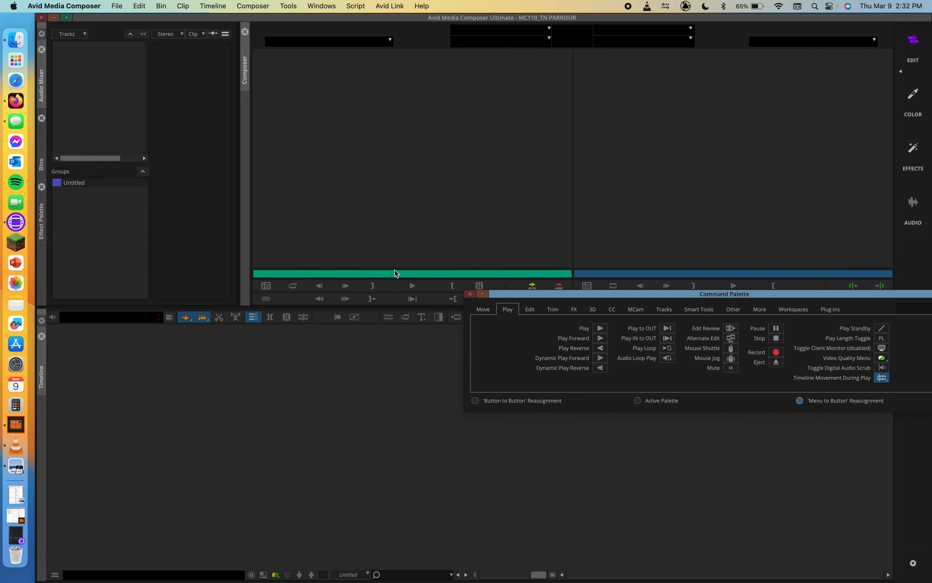
{"action": "left_click_drag", "start_coordinate": [560, 294], "coordinate": [468, 354]}
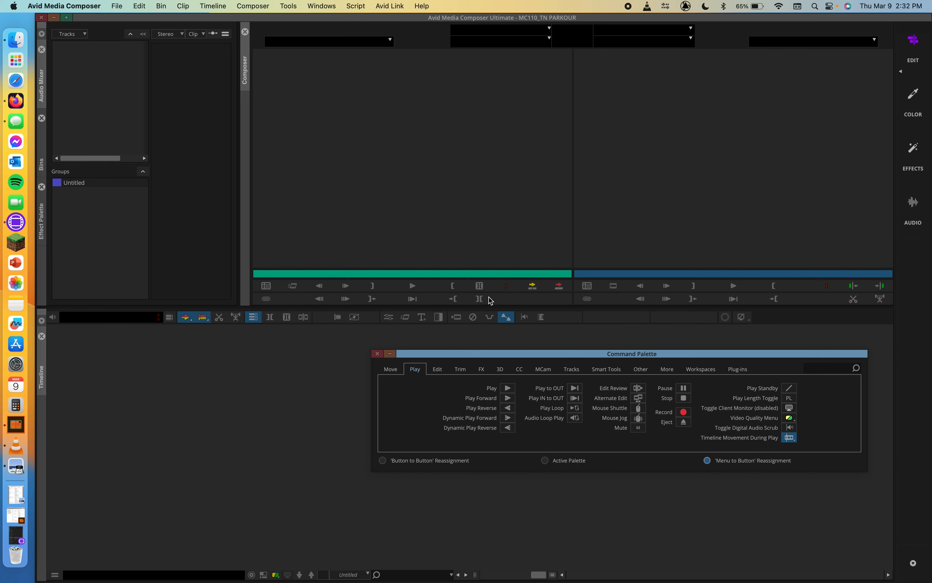
Step: Show the FX commands, turn on 'Button to Button' Reassignment, and try to put the Enlarge command on the Composer's button row
{"action": "left_click", "coordinate": [459, 369]}
{"action": "left_click", "coordinate": [483, 370]}
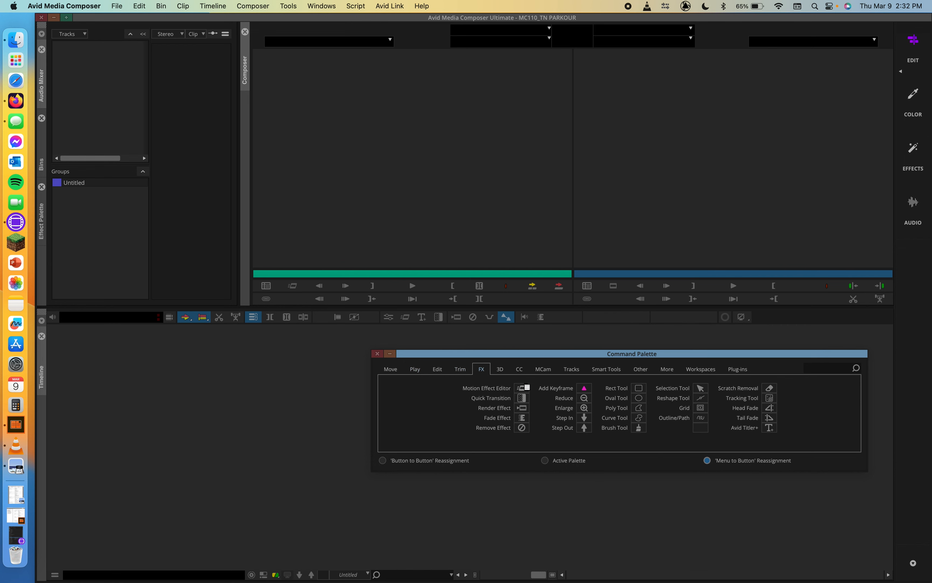
{"action": "left_click", "coordinate": [383, 462]}
{"action": "left_click_drag", "start_coordinate": [585, 402], "coordinate": [585, 304]}
Step: Reopen the MC English (United States) keyboard from the user settings, minimize Settings, and place the keyboard above the Command Palette
{"action": "left_click", "coordinate": [288, 5]}
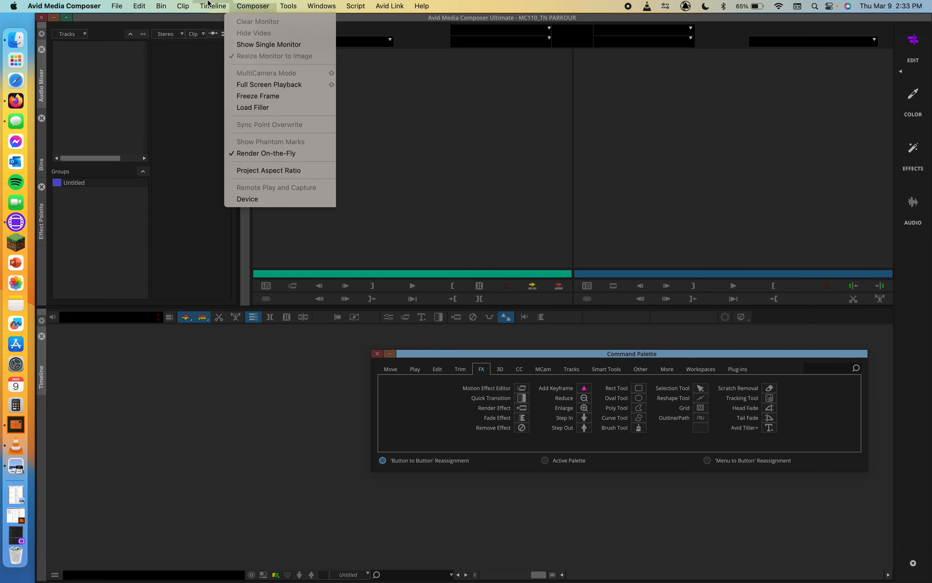
{"action": "mouse_move", "coordinate": [117, 6]}
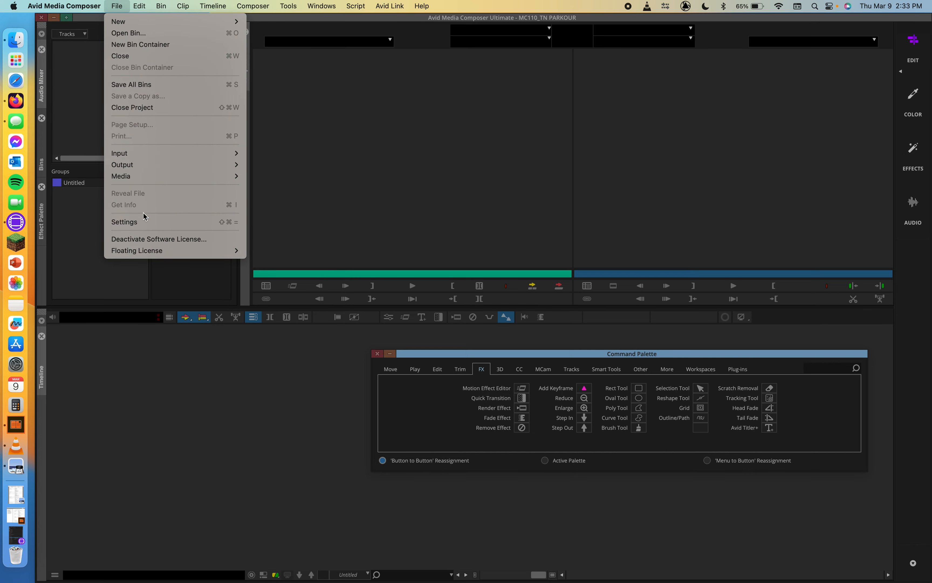
{"action": "left_click", "coordinate": [143, 221]}
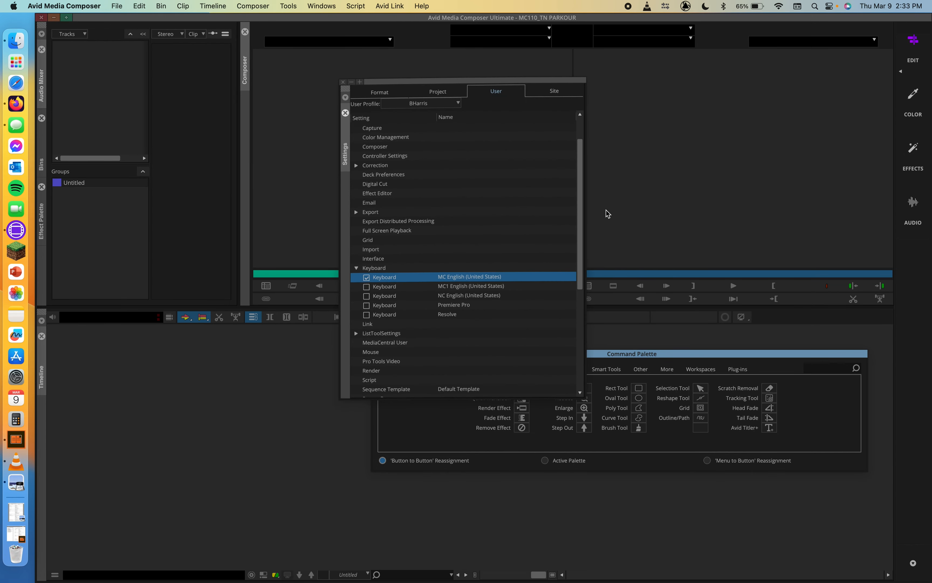
{"action": "double_click", "coordinate": [373, 276]}
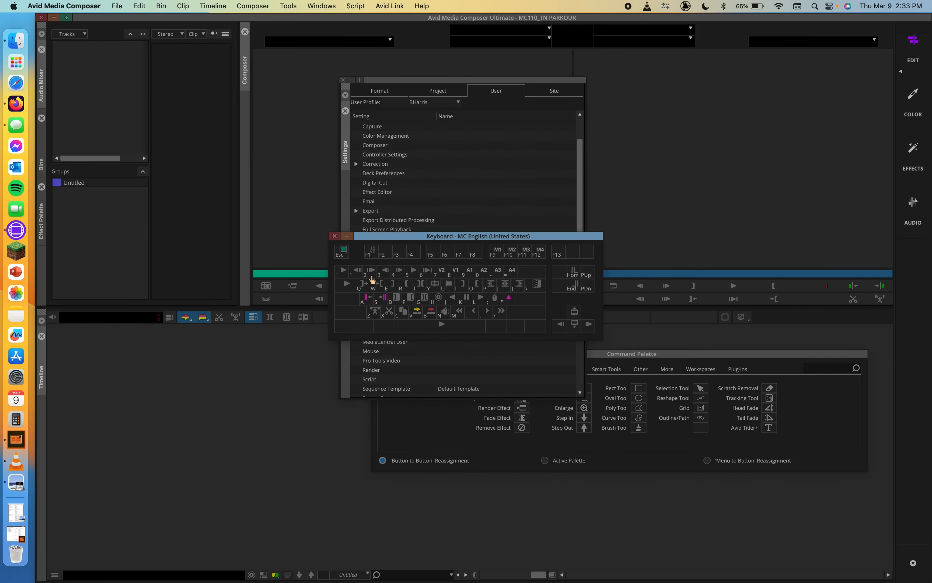
{"action": "left_click", "coordinate": [351, 80]}
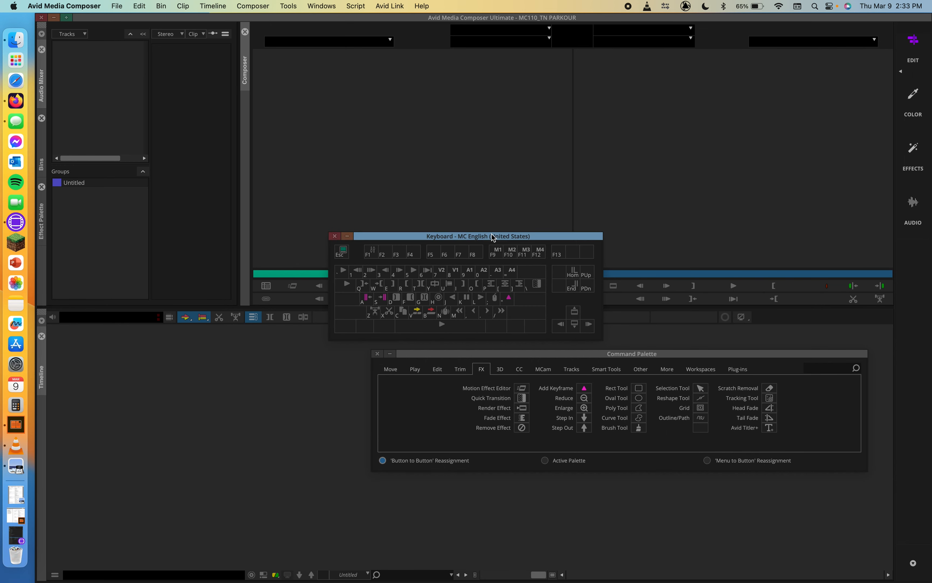
{"action": "left_click_drag", "start_coordinate": [502, 239], "coordinate": [482, 183]}
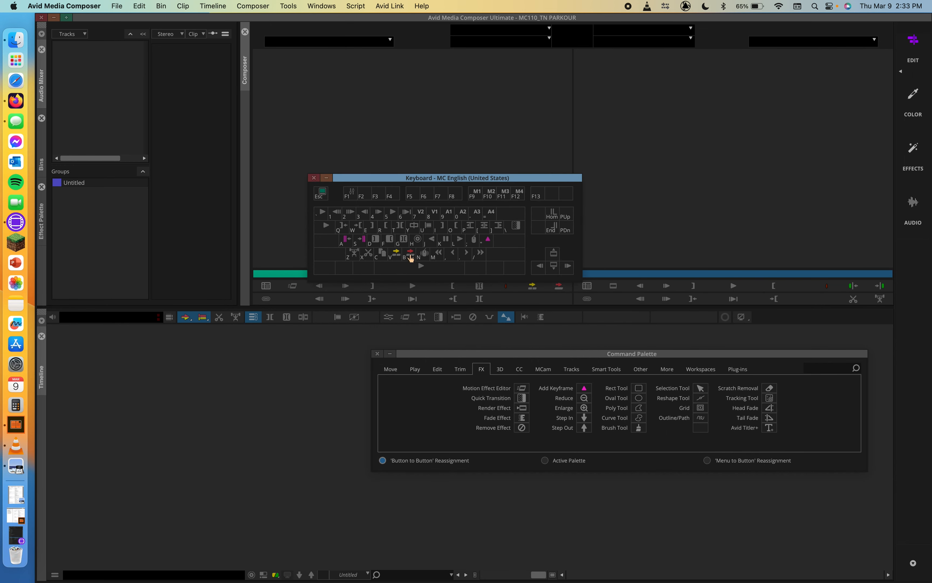
{"action": "mouse_move", "coordinate": [412, 257]}
{"action": "left_mouse_down"}
{"action": "mouse_move", "coordinate": [437, 258]}
{"action": "mouse_move", "coordinate": [401, 257]}
{"action": "mouse_move", "coordinate": [410, 257]}
{"action": "left_mouse_up"}
Step: Close the Audio Mixer and widen the Bins panel to show more clip columns, with R02_12 Slow Fountain Flips selected
{"action": "left_click", "coordinate": [95, 104]}
{"action": "left_click", "coordinate": [41, 49]}
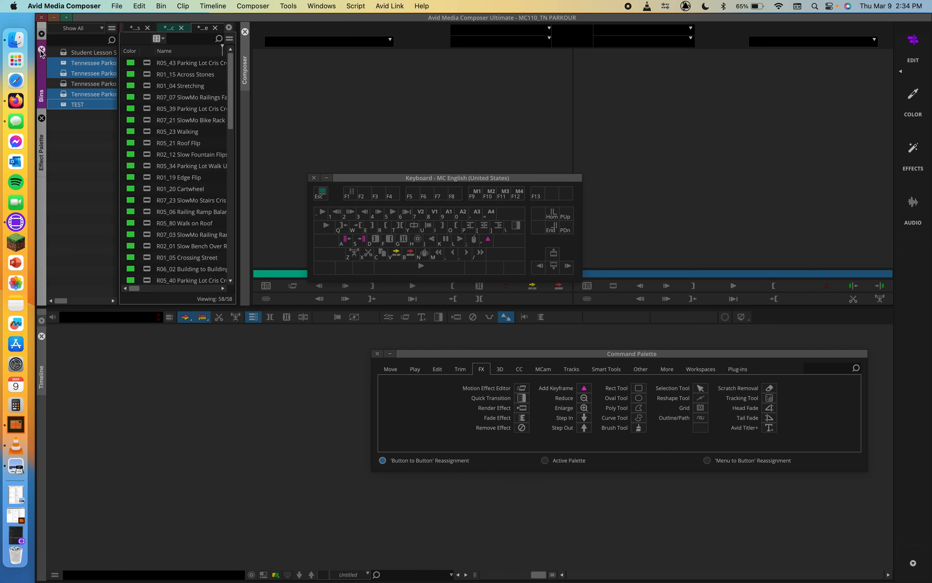
{"action": "left_click", "coordinate": [158, 155]}
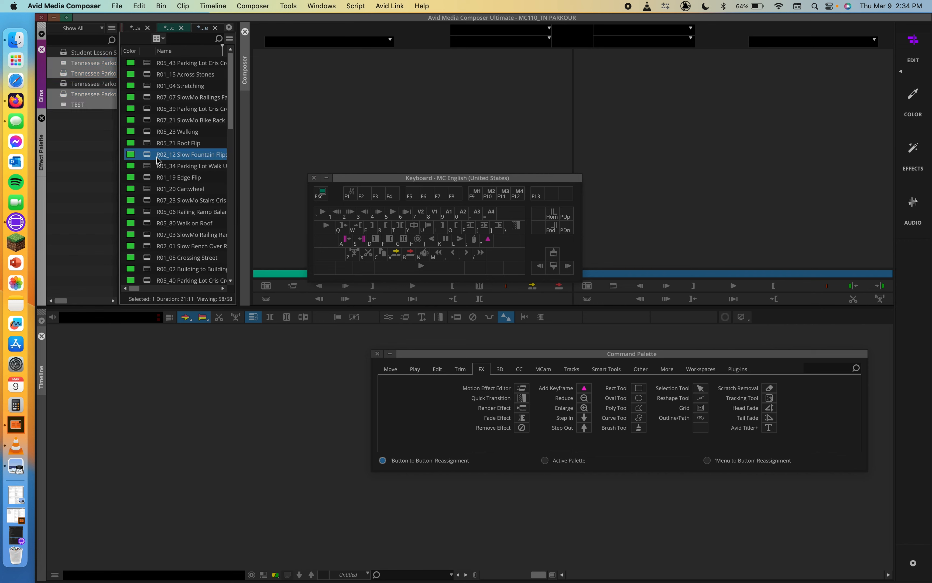
{"action": "left_click", "coordinate": [147, 156]}
{"action": "left_click_drag", "start_coordinate": [238, 106], "coordinate": [341, 106]}
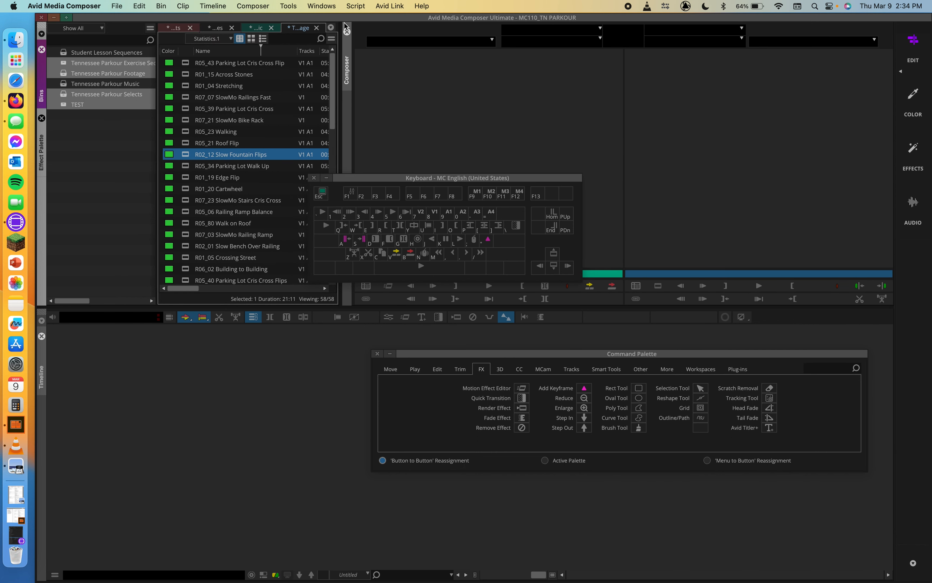
Step: Review the footage bin's menu commands and switch the Command Palette, moved just below the keyboard, to Active Palette mode
{"action": "left_click", "coordinate": [334, 38]}
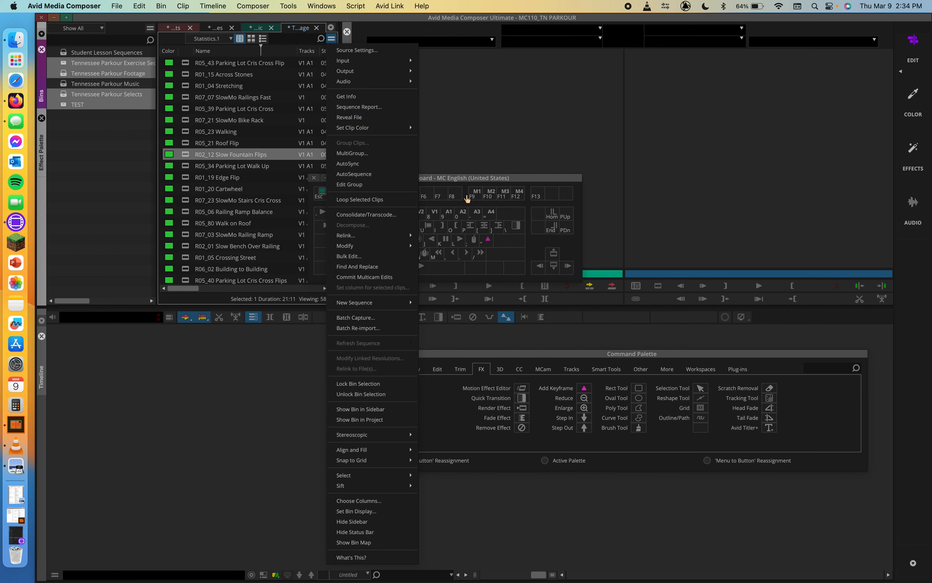
{"action": "left_click", "coordinate": [467, 178]}
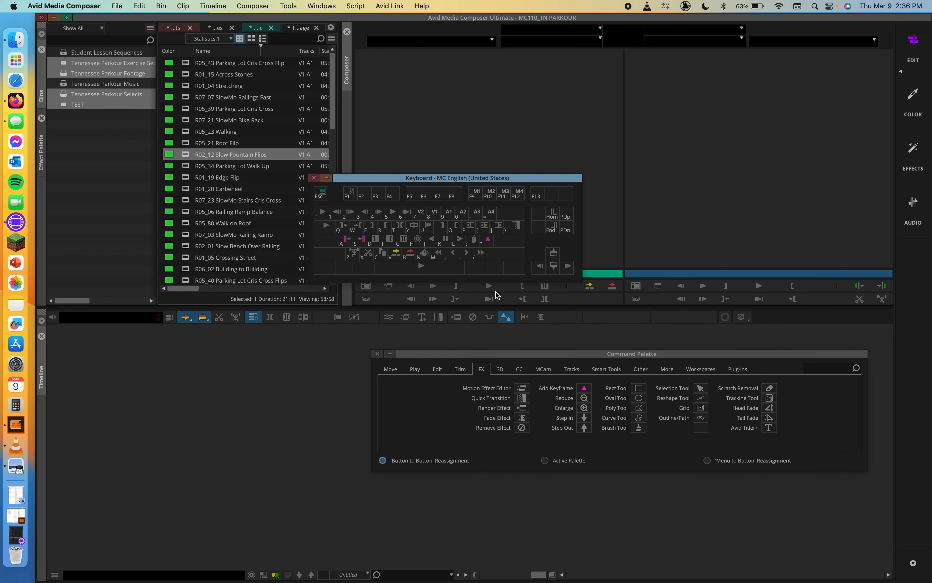
{"action": "left_click_drag", "start_coordinate": [454, 356], "coordinate": [326, 274]}
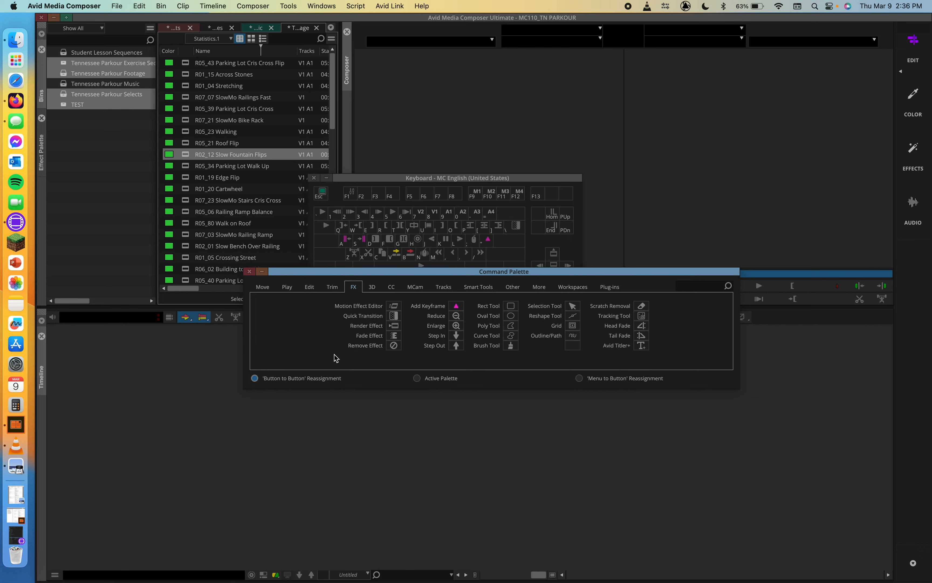
{"action": "left_click", "coordinate": [429, 379]}
Step: Load the R07_07 SlowMo Railings Fast clip into the source monitor and try to edit it into the timeline
{"action": "double_click", "coordinate": [183, 96]}
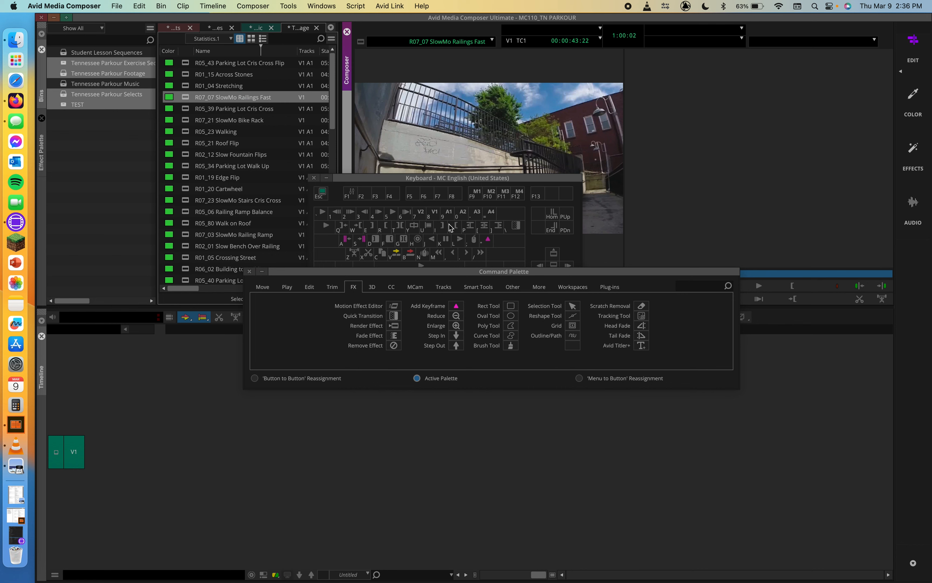
{"action": "left_click_drag", "start_coordinate": [414, 120], "coordinate": [155, 462]}
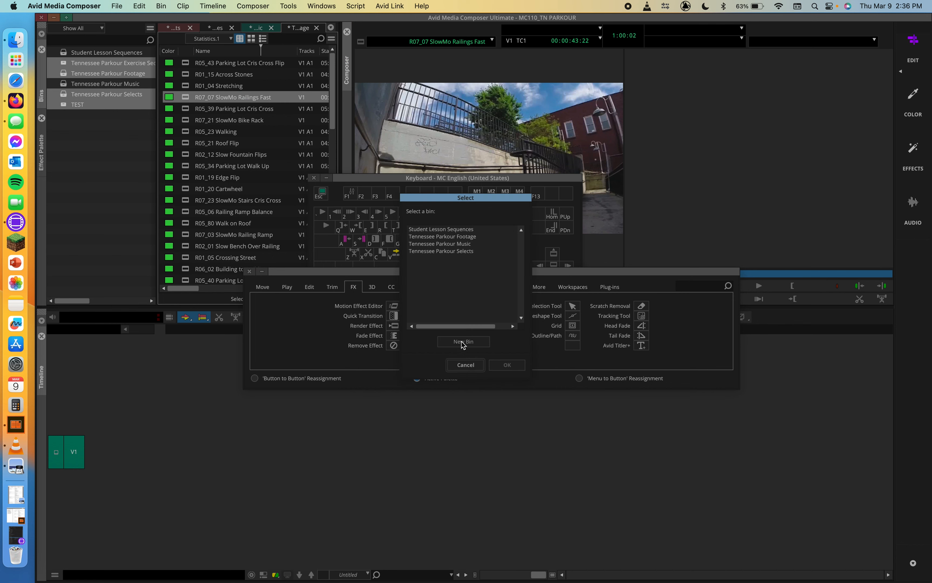
{"action": "left_click", "coordinate": [465, 365]}
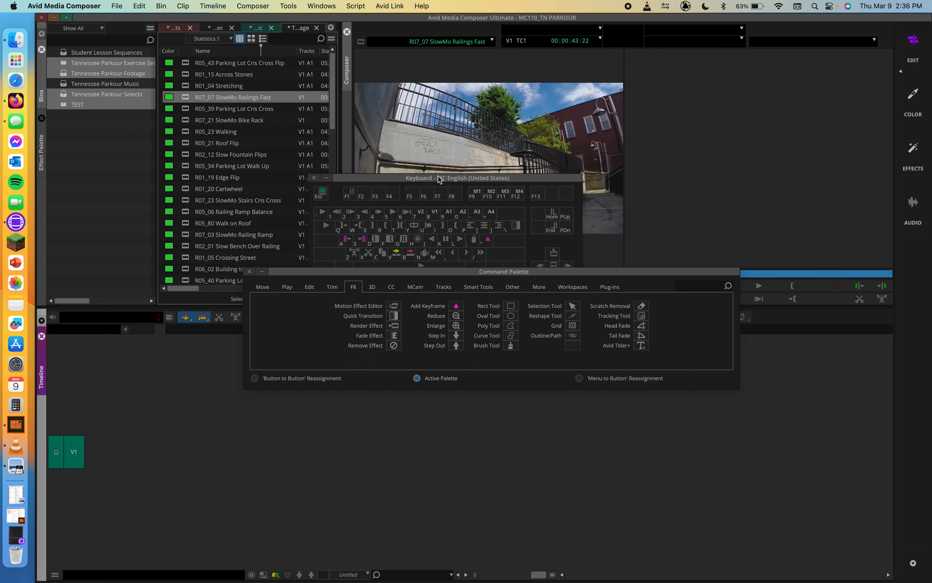
Step: Move the keyboard over the timeline and the Command Palette over the Composer, opening and closing the Motion Effect Editor from the active palette
{"action": "left_click_drag", "start_coordinate": [438, 178], "coordinate": [277, 407]}
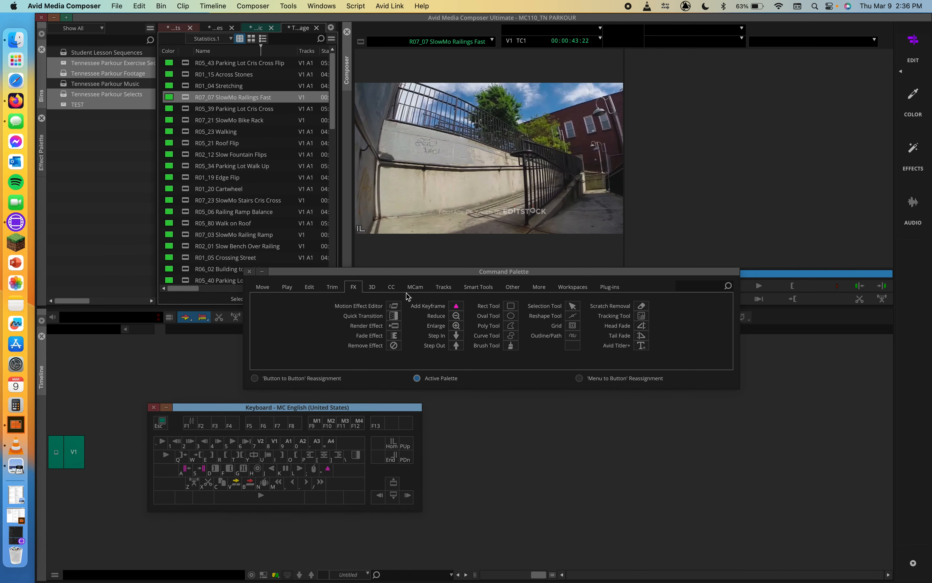
{"action": "left_click_drag", "start_coordinate": [432, 275], "coordinate": [456, 278]}
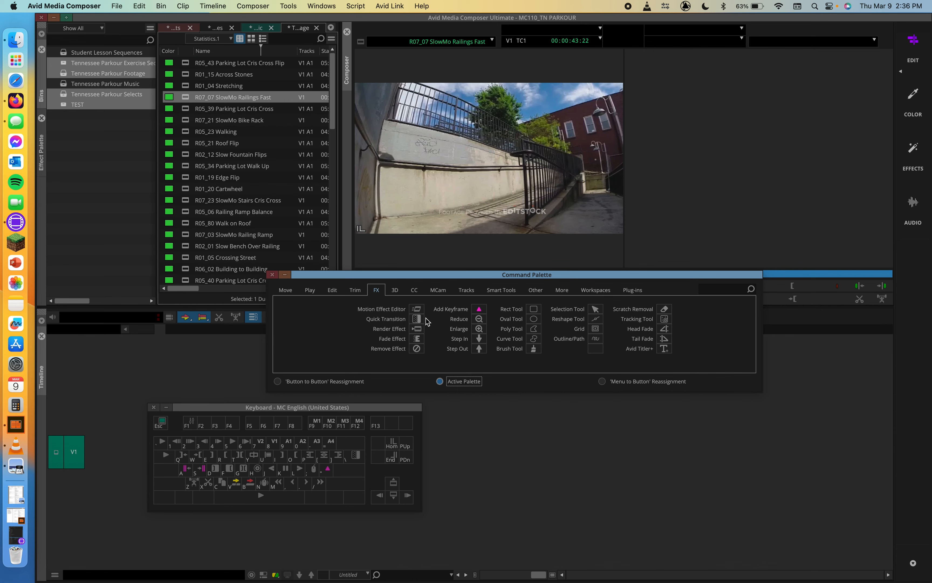
{"action": "left_click", "coordinate": [417, 309]}
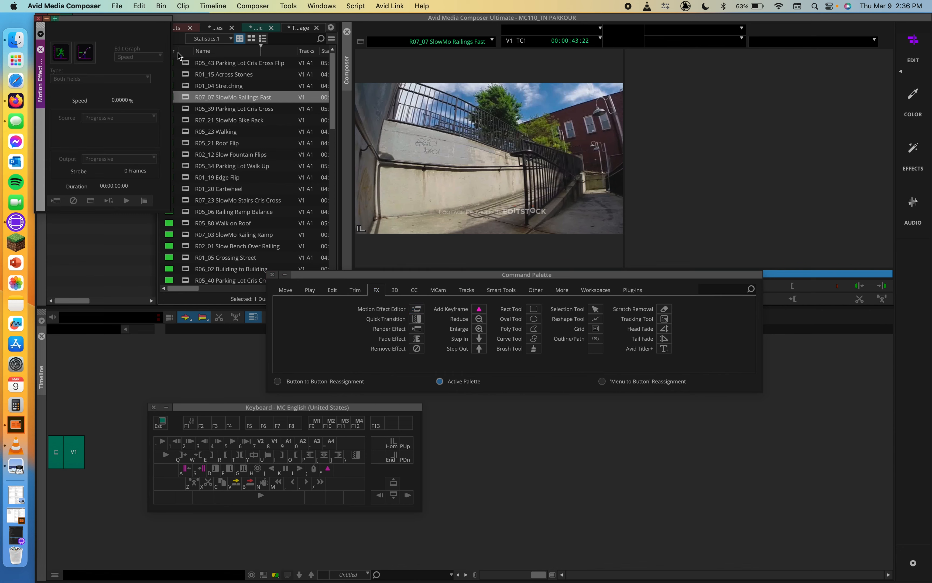
{"action": "left_click_drag", "start_coordinate": [95, 18], "coordinate": [375, 49]}
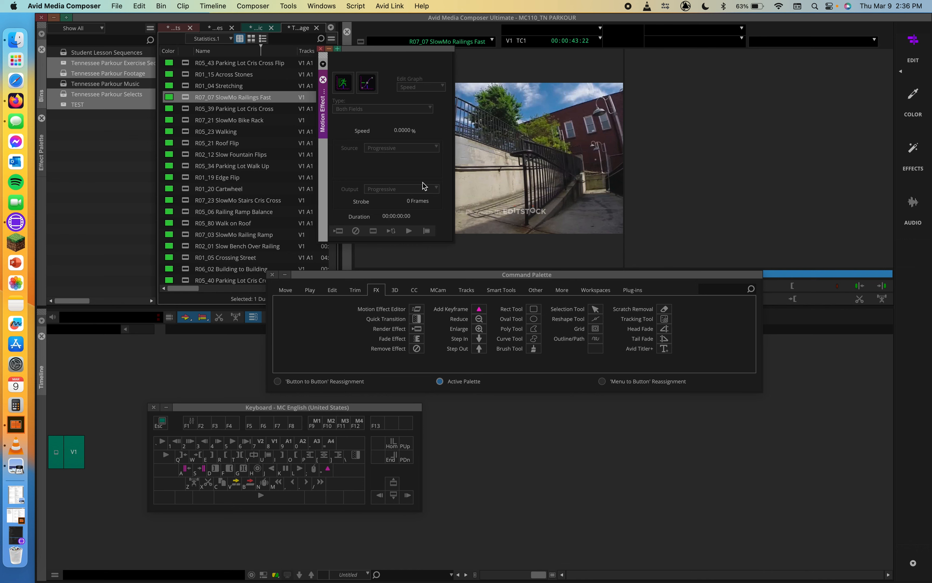
{"action": "left_click", "coordinate": [321, 49]}
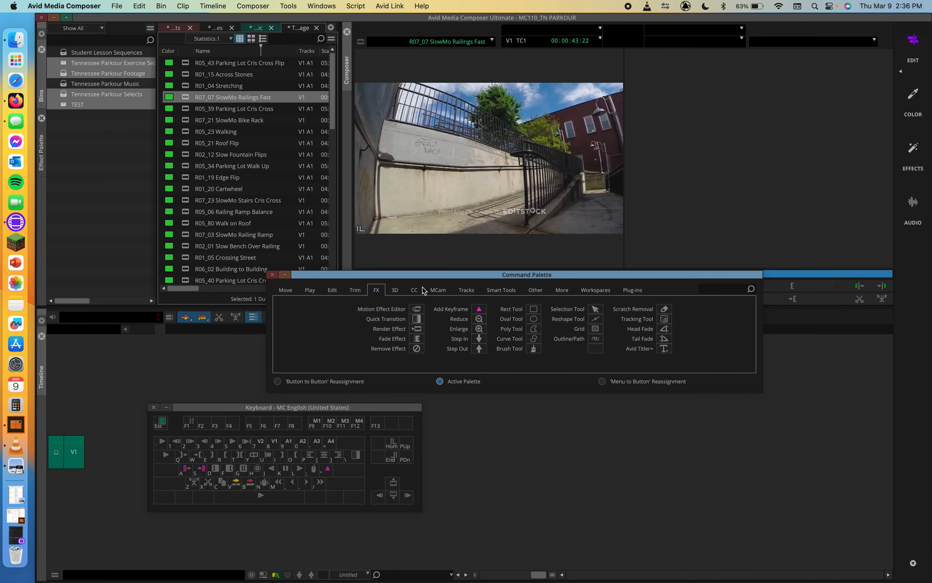
{"action": "left_click_drag", "start_coordinate": [416, 276], "coordinate": [458, 160]}
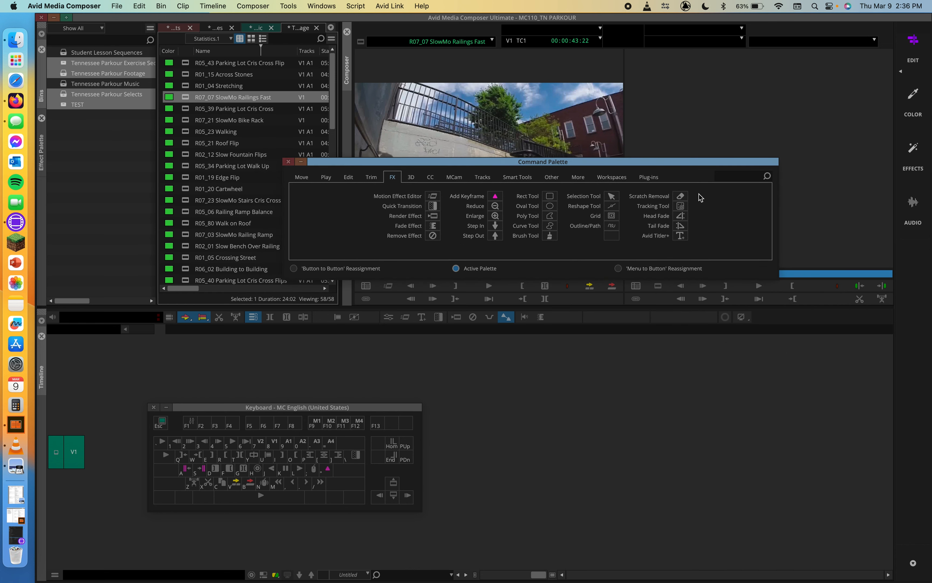
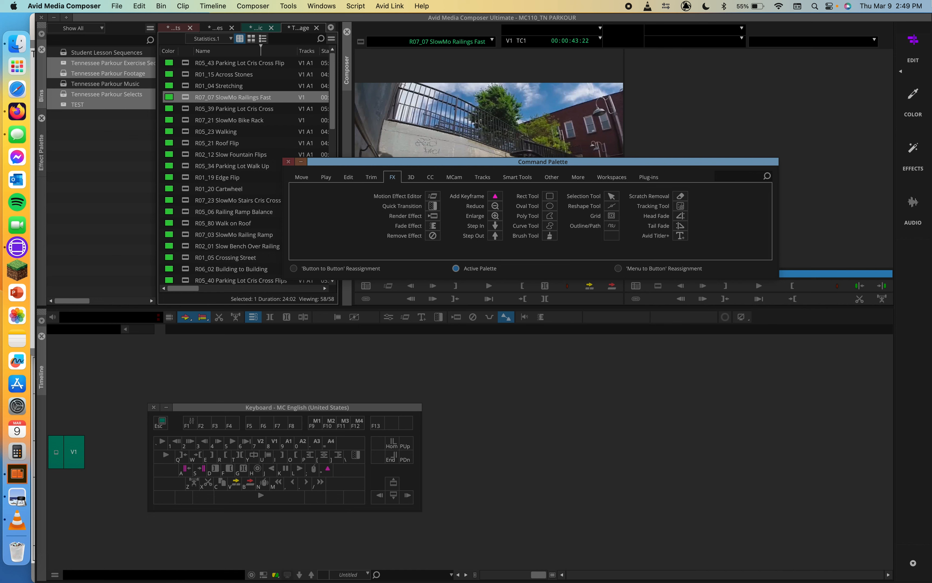
Step: Close the Command Palette and Keyboard, minimize Media Composer, then bring the default keyboard layout screenshot to the front in Preview and close it
{"action": "left_click", "coordinate": [288, 162]}
{"action": "left_click", "coordinate": [153, 407]}
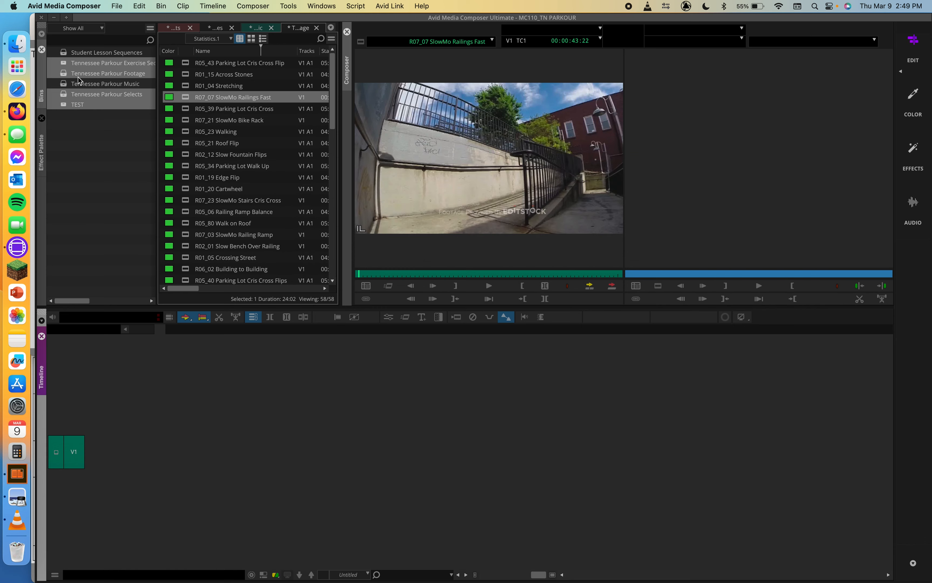
{"action": "left_click", "coordinate": [54, 17]}
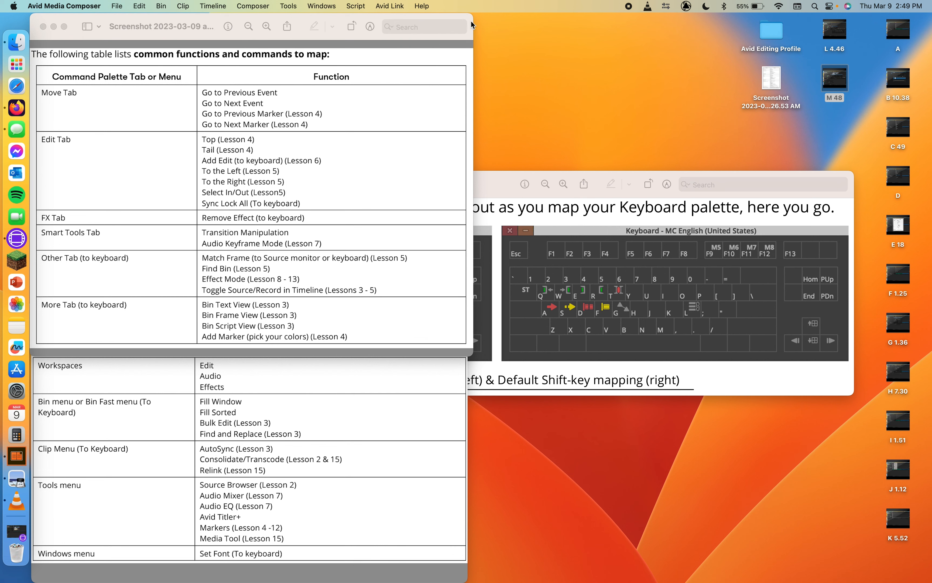
{"action": "left_click", "coordinate": [496, 188]}
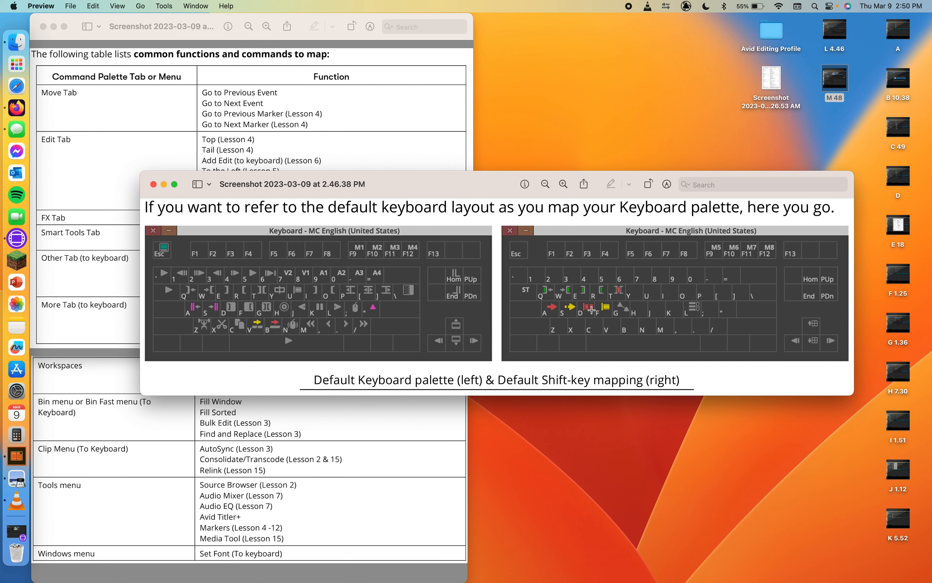
{"action": "left_click", "coordinate": [154, 184]}
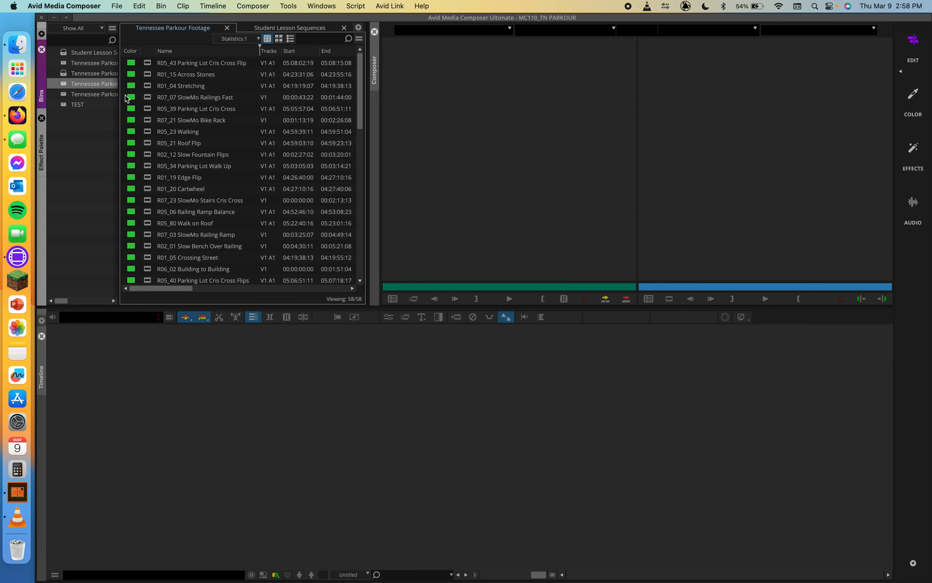
Step: Switch the Tennessee Parkour Footage bin to Frame view, play R05_43 Parking Lot Cris Cross Flip in its thumbnail and load it into the source monitor
{"action": "left_click", "coordinate": [279, 39]}
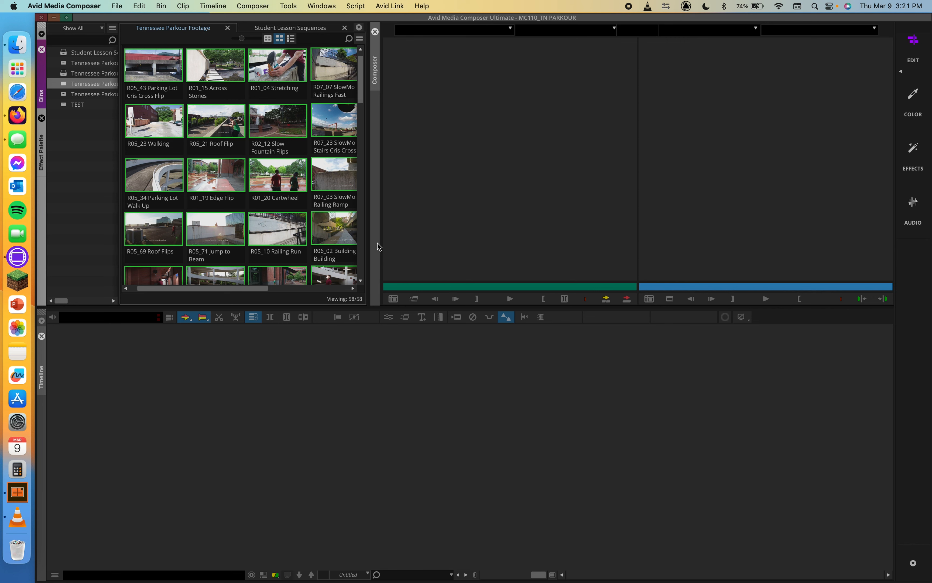
{"action": "left_click", "coordinate": [161, 67]}
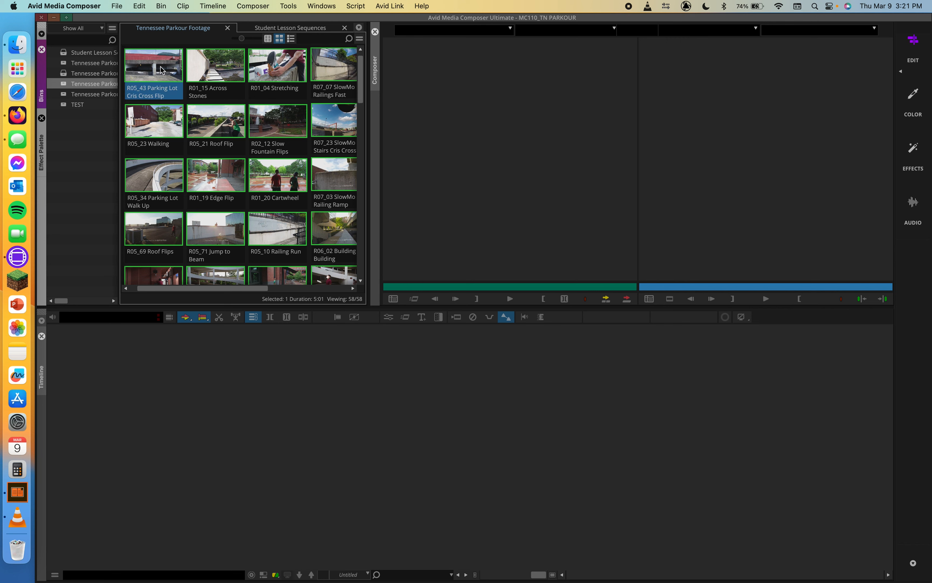
{"action": "key", "text": "space"}
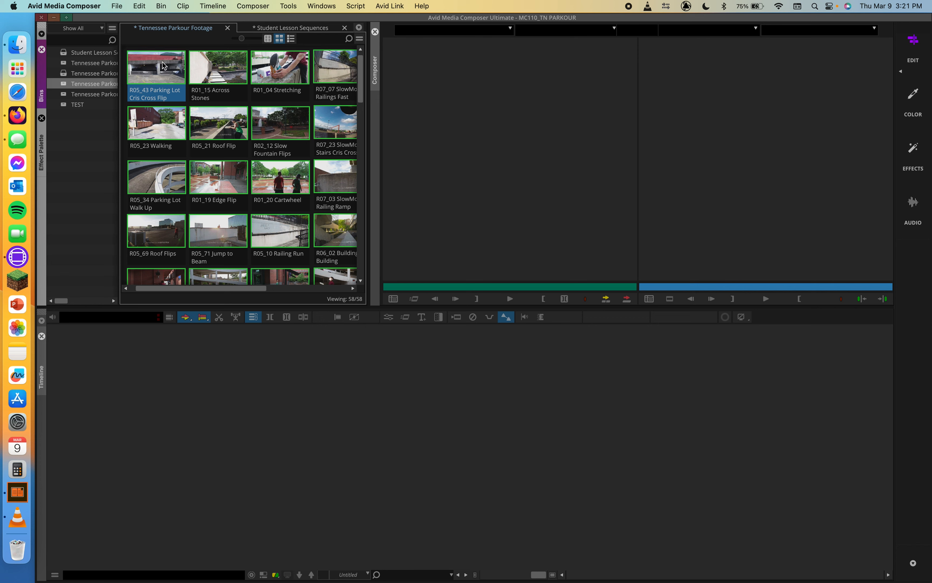
{"action": "double_click", "coordinate": [164, 64]}
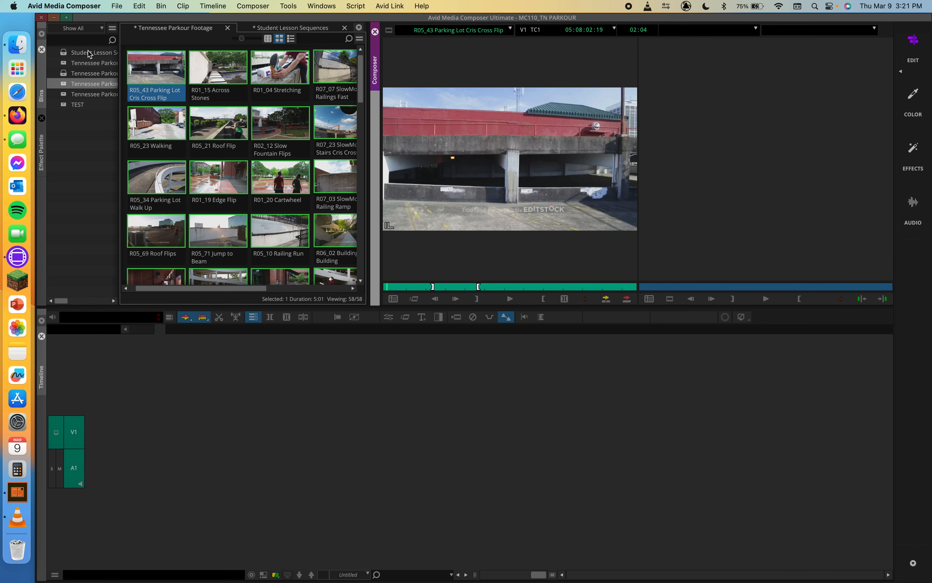
Step: Rearrange the footage bin's thumbnails freely, moving clips such as R05_21 Roof Flip, R01_15 Across Stones and R05_34 Parking Lot Walk Up so several overlap
{"action": "left_click", "coordinate": [211, 74]}
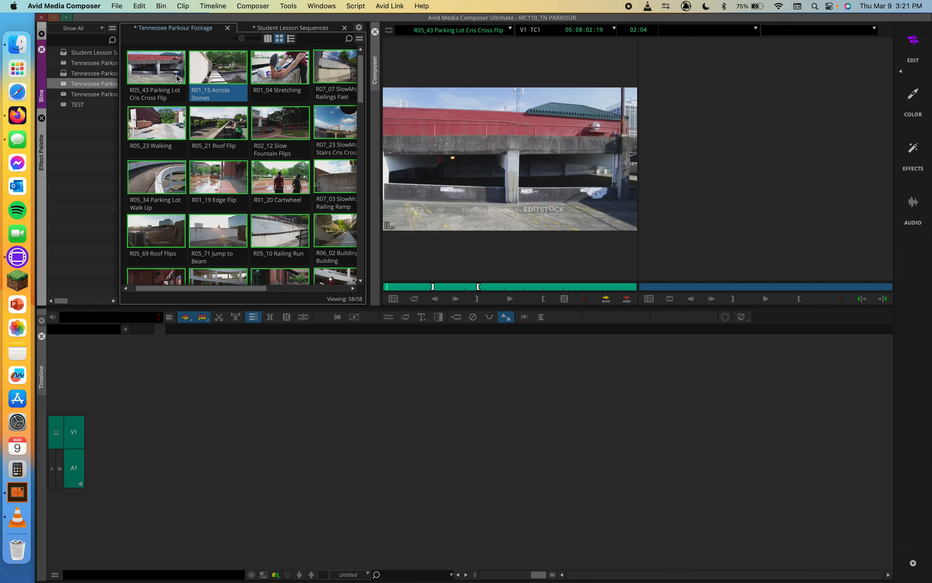
{"action": "mouse_move", "coordinate": [176, 75]}
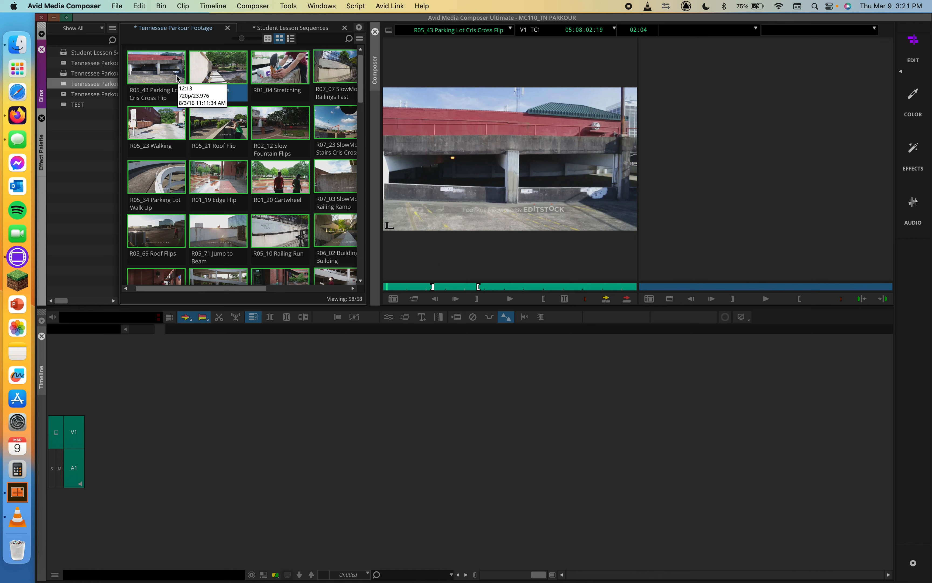
{"action": "mouse_move", "coordinate": [279, 161]}
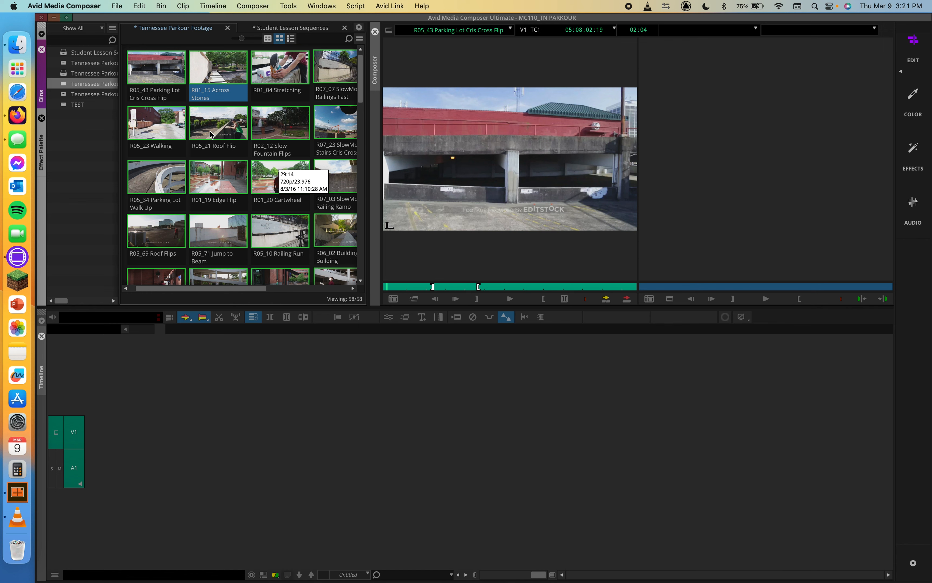
{"action": "left_click_drag", "start_coordinate": [218, 125], "coordinate": [251, 76]}
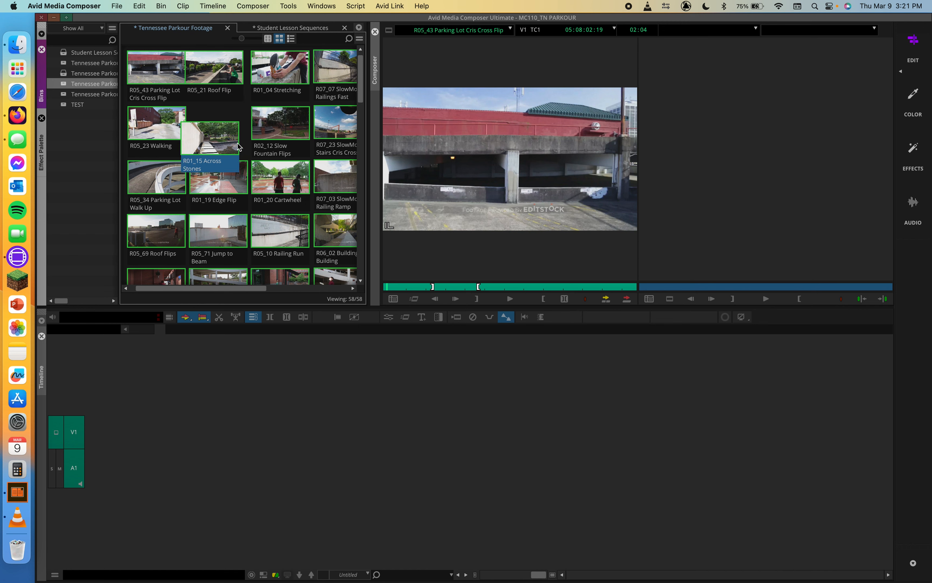
{"action": "left_click", "coordinate": [279, 125]}
{"action": "left_click_drag", "start_coordinate": [280, 125], "coordinate": [245, 111]}
{"action": "left_click_drag", "start_coordinate": [278, 76], "coordinate": [307, 109]}
{"action": "left_click_drag", "start_coordinate": [327, 66], "coordinate": [253, 64]}
{"action": "left_click_drag", "start_coordinate": [178, 153], "coordinate": [276, 114]}
{"action": "left_click_drag", "start_coordinate": [169, 194], "coordinate": [278, 130]}
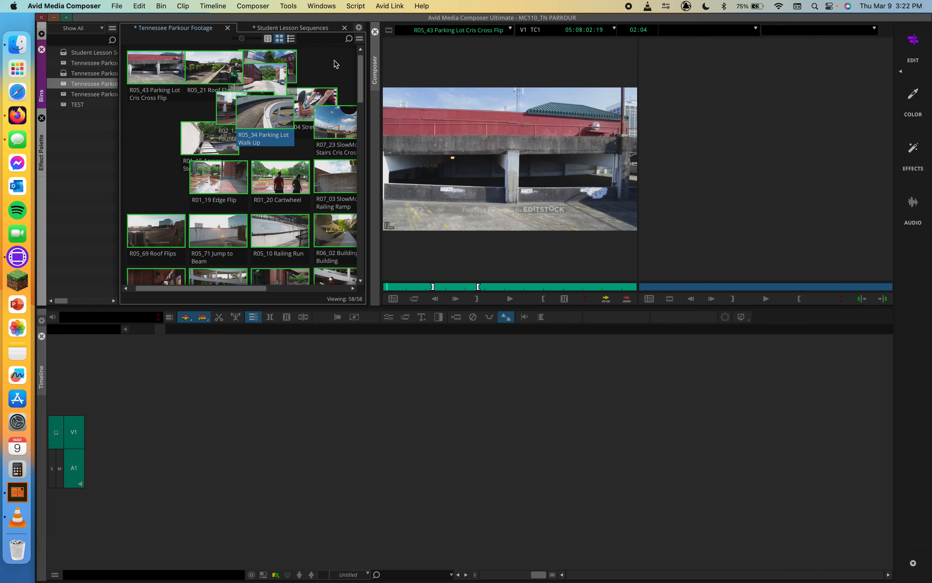
Step: Set Snap to Grid to Enable for the Tennessee Parkour Footage bin
{"action": "left_click", "coordinate": [360, 38]}
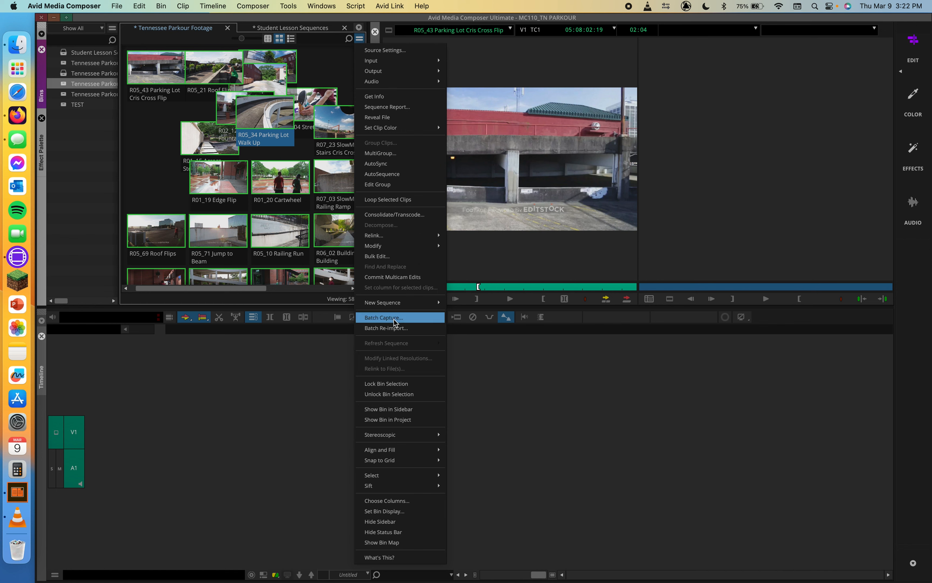
{"action": "mouse_move", "coordinate": [423, 447]}
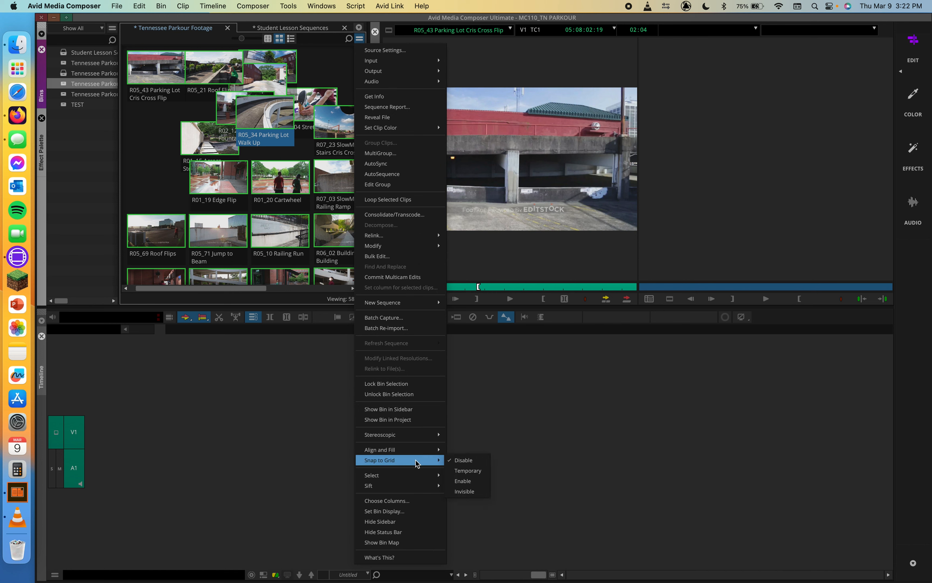
{"action": "left_click", "coordinate": [464, 480]}
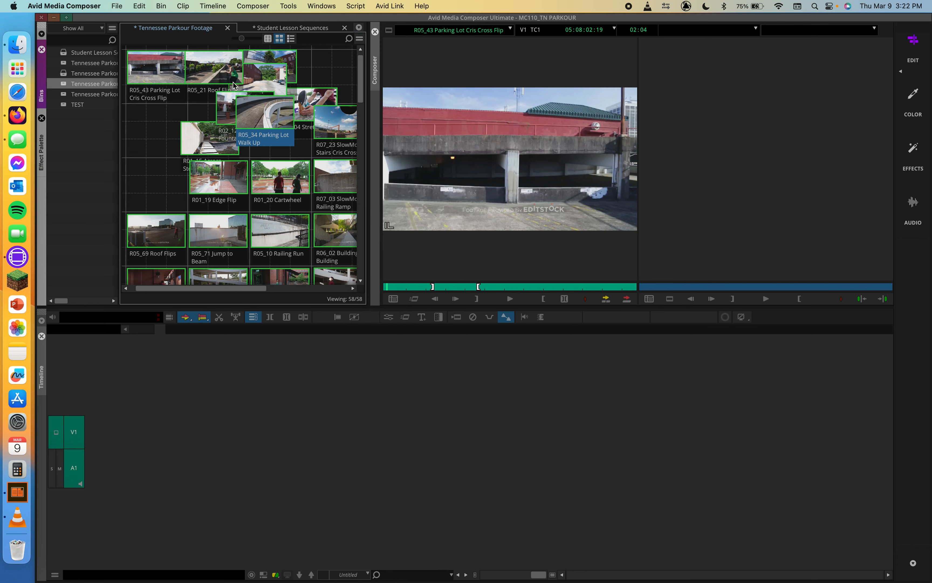
Step: Snap the overlapping thumbnails into free grid cells, placing R02_12 and R01_15 in the second row and R01_04 Stretching below R02_12
{"action": "left_click_drag", "start_coordinate": [228, 111], "coordinate": [140, 123]}
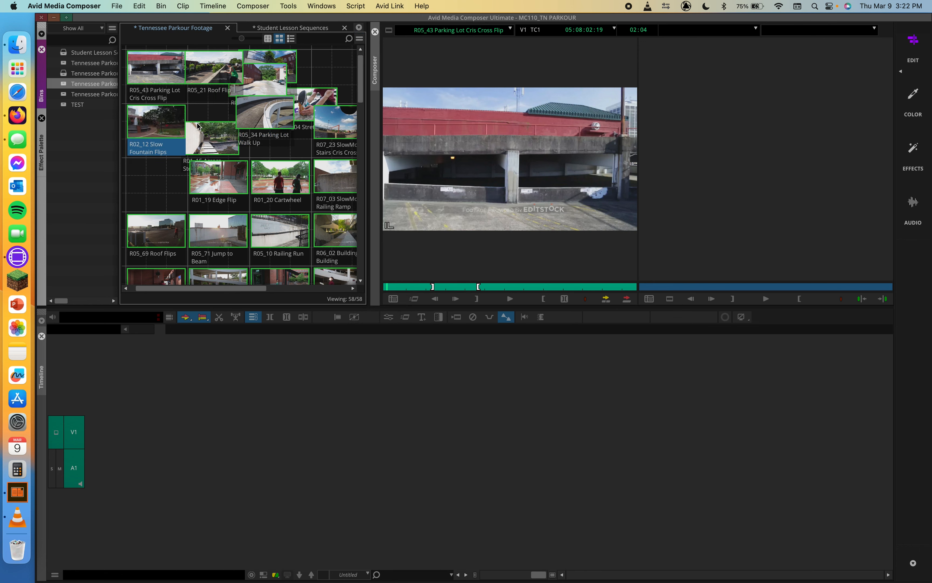
{"action": "left_click_drag", "start_coordinate": [197, 126], "coordinate": [200, 109]}
{"action": "left_click_drag", "start_coordinate": [259, 72], "coordinate": [281, 67]}
{"action": "left_click", "coordinate": [339, 68]}
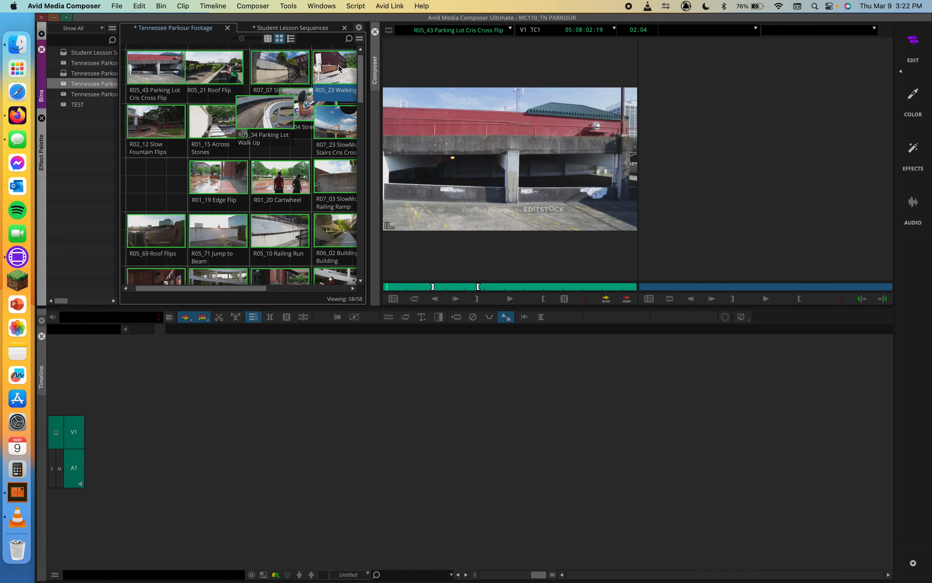
{"action": "left_click", "coordinate": [296, 101]}
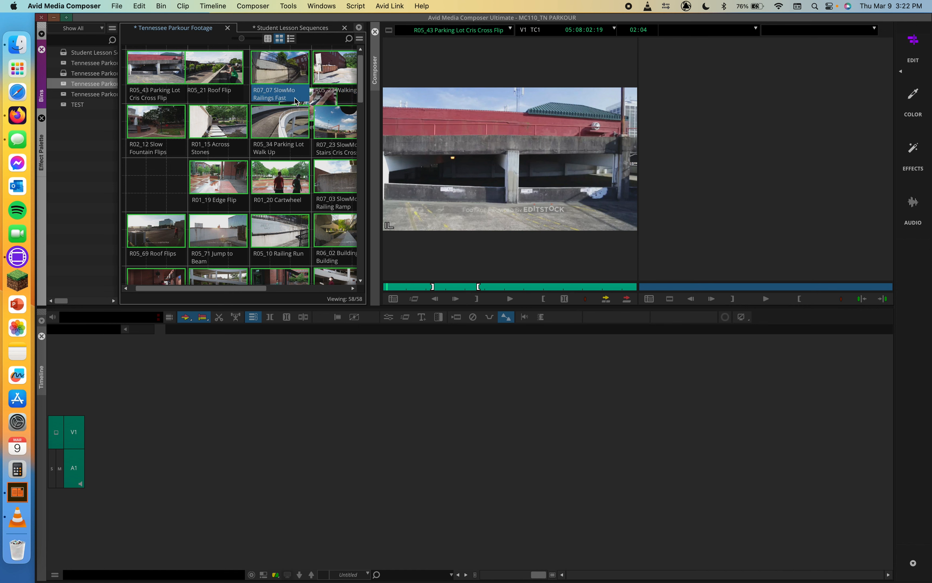
{"action": "left_click_drag", "start_coordinate": [294, 98], "coordinate": [166, 168]}
{"action": "left_click", "coordinate": [310, 112]}
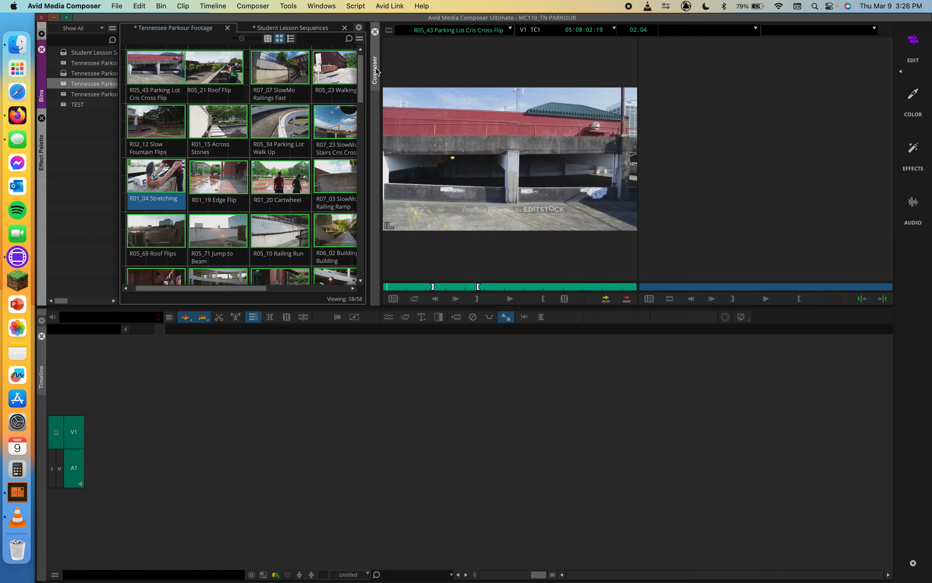
Step: Set the bin's Snap to Grid option to Invisible and snap the R01_19 Edge Flip thumbnail into its cell
{"action": "left_click", "coordinate": [361, 38]}
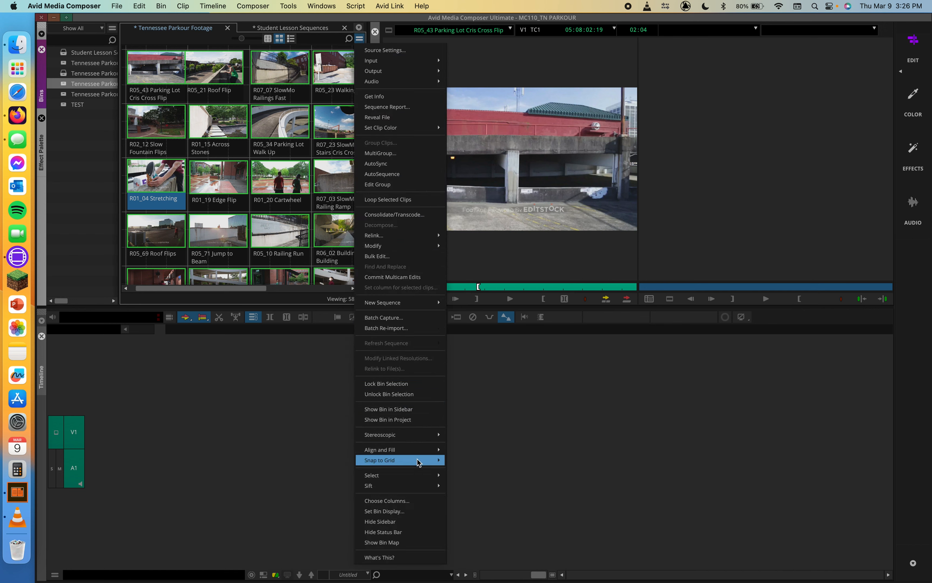
{"action": "mouse_move", "coordinate": [418, 460]}
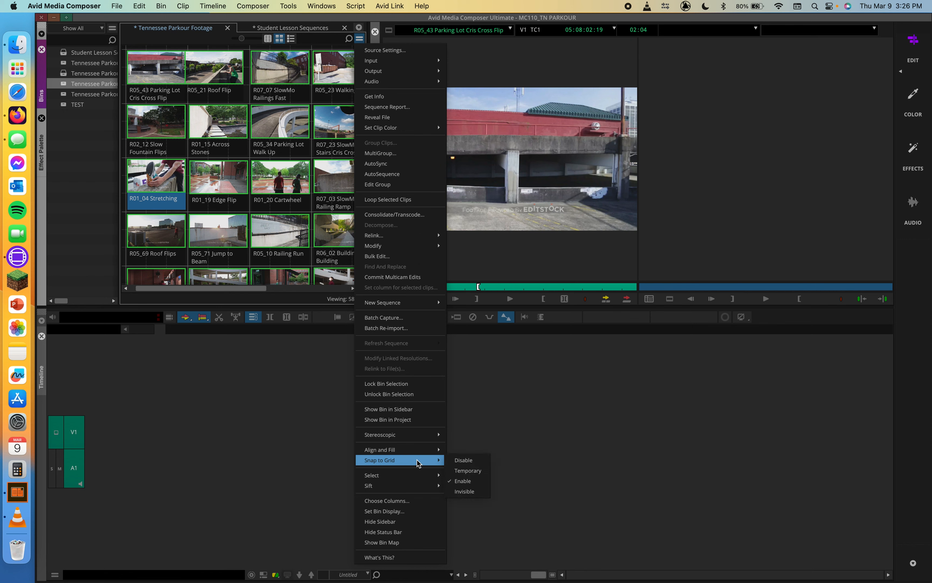
{"action": "left_click", "coordinate": [463, 491]}
{"action": "mouse_move", "coordinate": [213, 169]}
{"action": "left_mouse_down"}
{"action": "mouse_move", "coordinate": [237, 171]}
{"action": "mouse_move", "coordinate": [248, 137]}
{"action": "mouse_move", "coordinate": [228, 166]}
{"action": "mouse_move", "coordinate": [214, 155]}
{"action": "mouse_move", "coordinate": [214, 168]}
{"action": "mouse_move", "coordinate": [216, 151]}
{"action": "mouse_move", "coordinate": [203, 169]}
{"action": "left_mouse_up"}
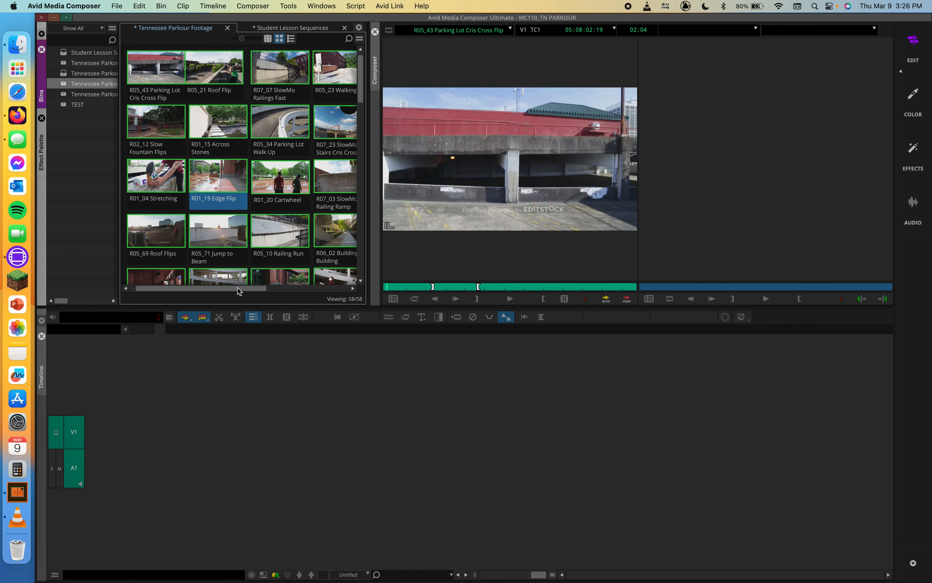
Step: Swap the positions of the R01_04 Stretching and R01_15 Across Stones thumbnails in the footage bin
{"action": "left_click", "coordinate": [201, 127]}
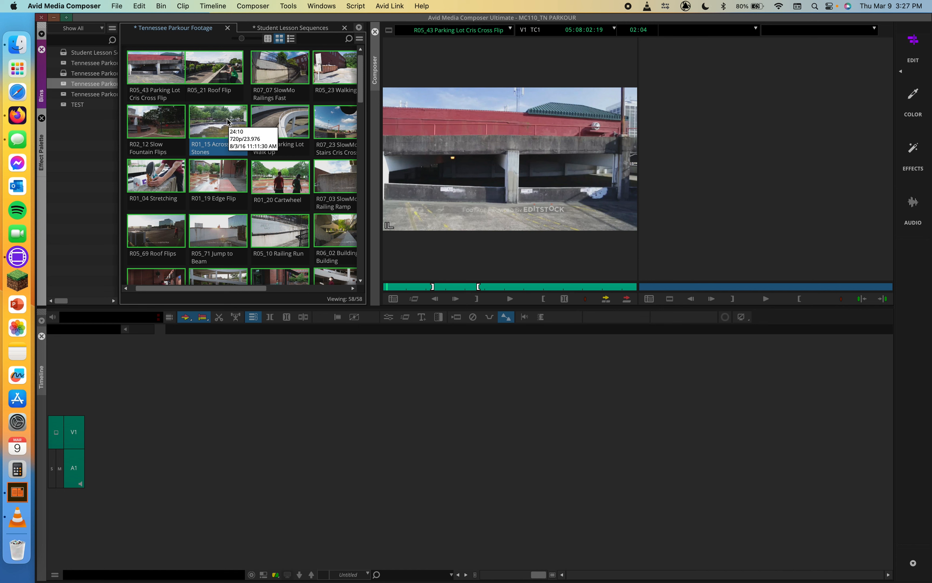
{"action": "left_click", "coordinate": [159, 178]}
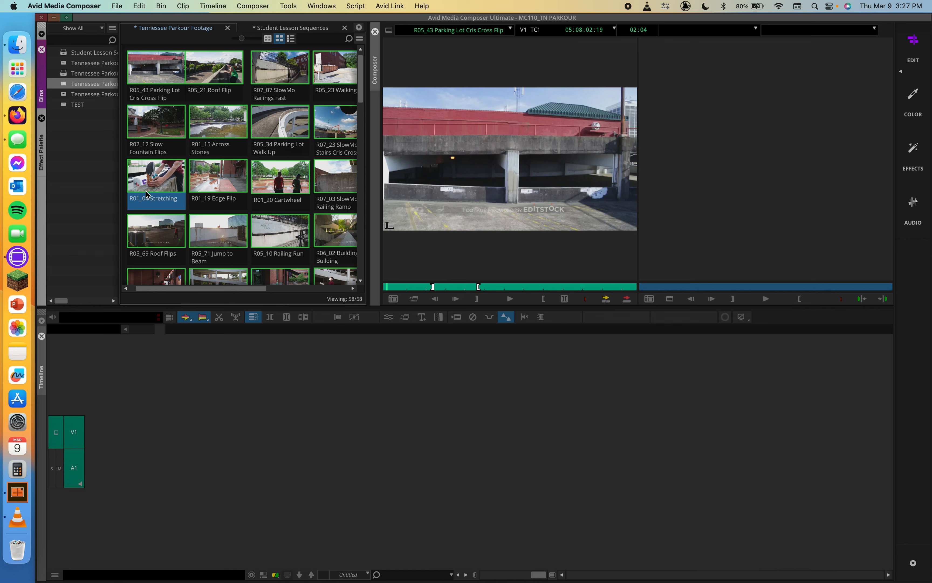
{"action": "left_click_drag", "start_coordinate": [147, 195], "coordinate": [263, 117]}
{"action": "left_click_drag", "start_coordinate": [200, 125], "coordinate": [139, 163]}
{"action": "left_click_drag", "start_coordinate": [255, 98], "coordinate": [216, 115]}
{"action": "left_click_drag", "start_coordinate": [170, 163], "coordinate": [170, 182]}
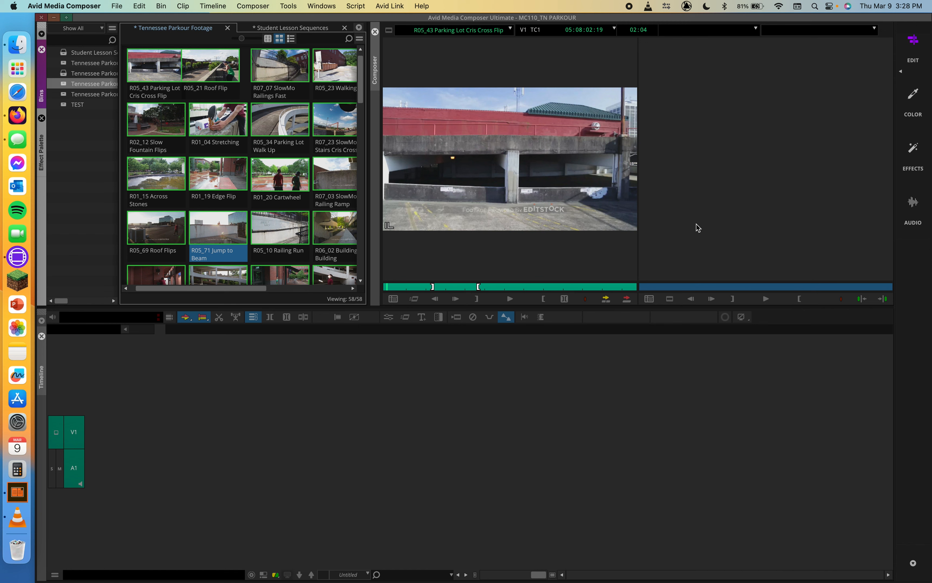
Step: Cycle the footage bin's thumbnails between small and large sizes, finishing at a medium size
{"action": "mouse_move", "coordinate": [219, 197]}
{"action": "left_click", "coordinate": [239, 165]}
{"action": "key", "text": "super+k"}
{"action": "key", "text": "super+k"}
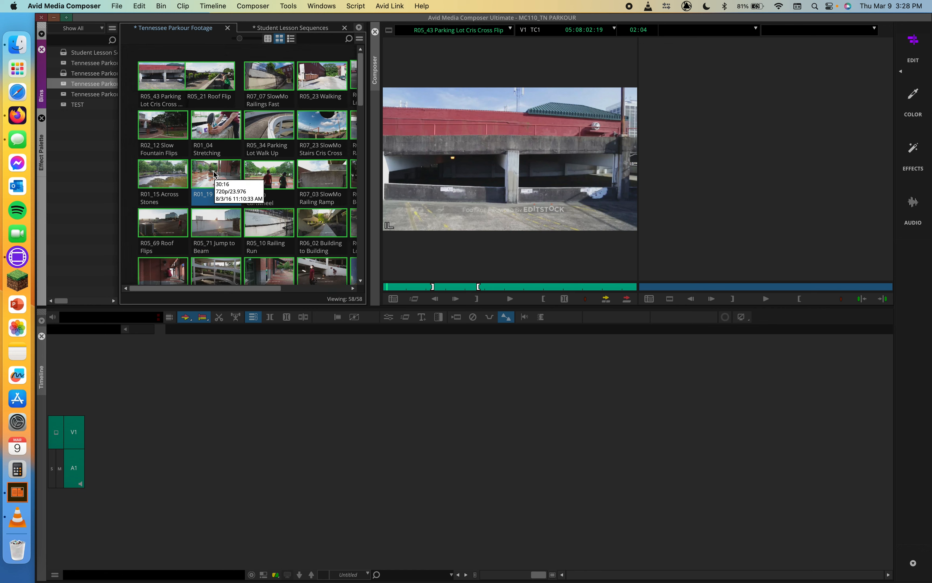
{"action": "key", "text": "super+k"}
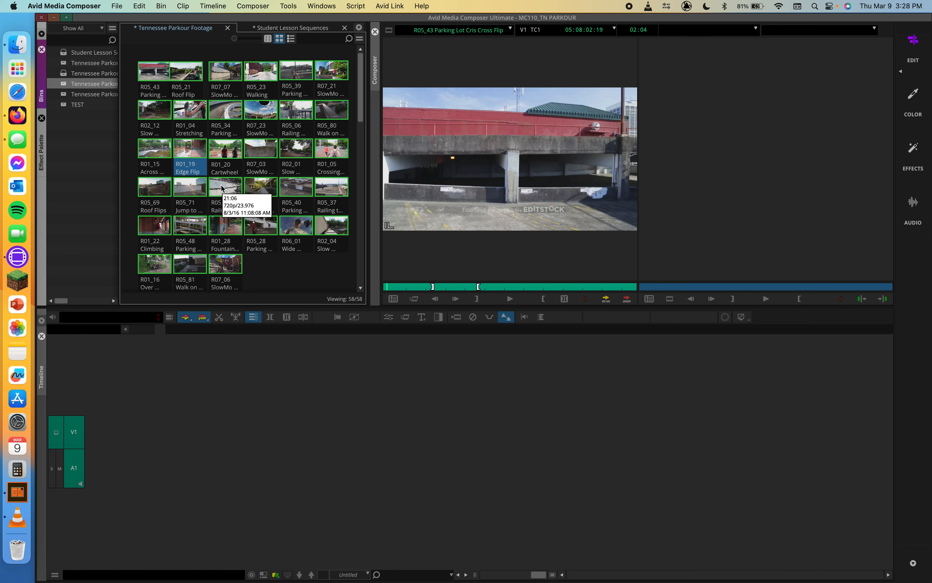
{"action": "key", "text": "super+l"}
{"action": "key", "text": "super+l"}
{"action": "key", "text": "super+l"}
{"action": "key", "text": "super+l"}
{"action": "key", "text": "super+l"}
{"action": "key", "text": "super+l"}
{"action": "key", "text": "super+l"}
{"action": "key", "text": "super+l"}
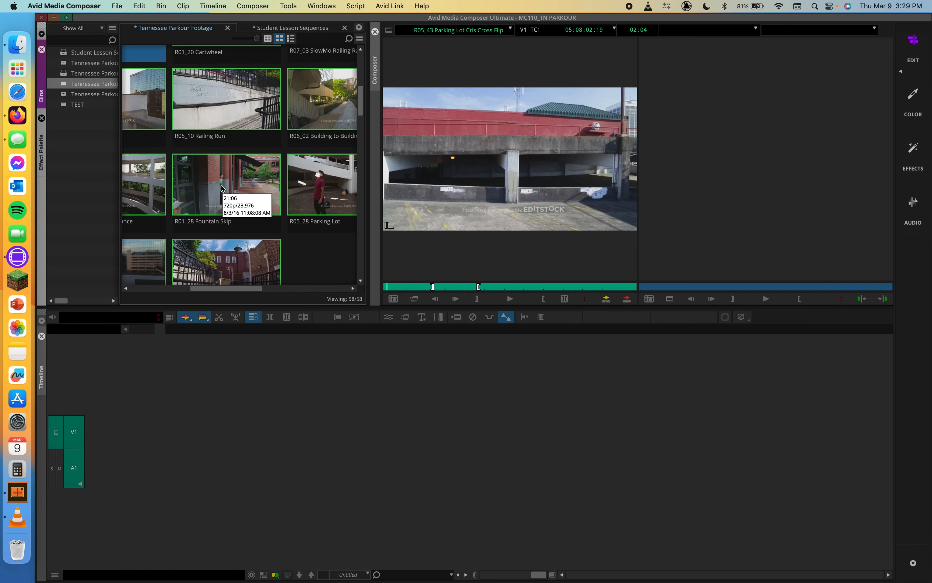
{"action": "key", "text": "super+k"}
{"action": "key", "text": "super+k"}
{"action": "key", "text": "super+k"}
{"action": "key", "text": "super+k"}
{"action": "key", "text": "super+k"}
{"action": "key", "text": "super+k"}
{"action": "key", "text": "super+k"}
{"action": "key", "text": "super+k"}
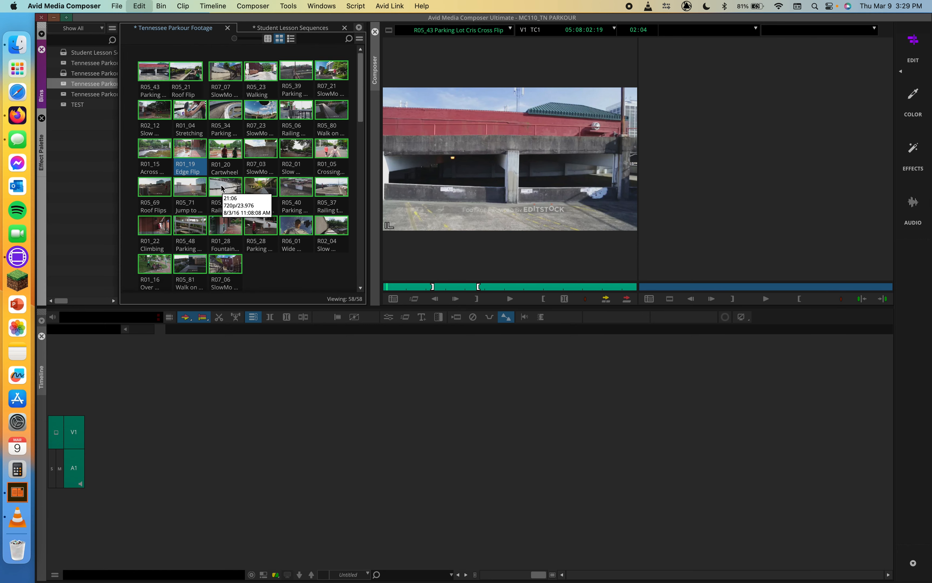
{"action": "key", "text": "super+l"}
{"action": "key", "text": "super+l"}
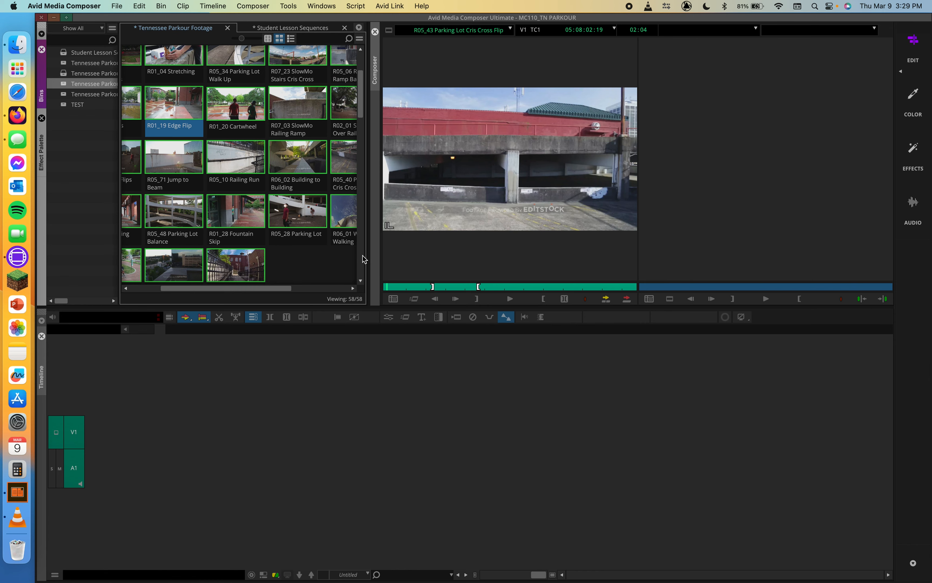
Step: Widen and heighten the Bins panel into the Composer and Timeline areas, and enlarge the footage bin's thumbnails
{"action": "left_click_drag", "start_coordinate": [367, 255], "coordinate": [512, 255]}
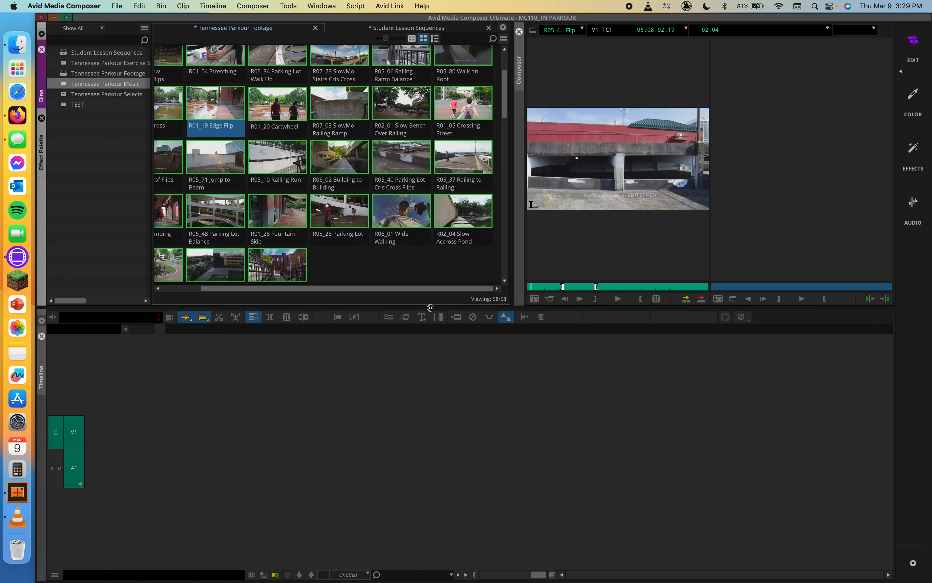
{"action": "left_click_drag", "start_coordinate": [420, 308], "coordinate": [420, 442]}
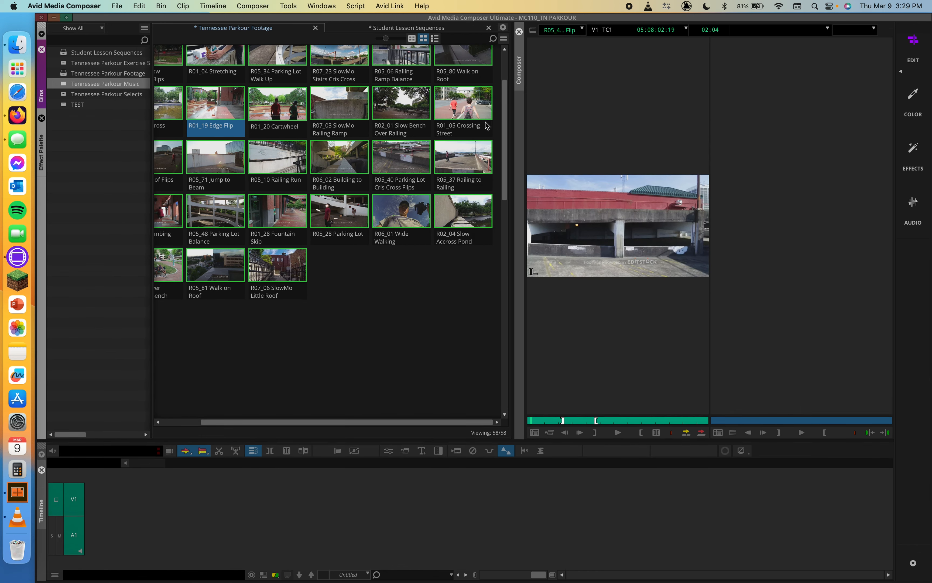
{"action": "left_click", "coordinate": [339, 269]}
{"action": "key", "text": "super+l"}
{"action": "key", "text": "super+l"}
{"action": "key", "text": "super+l"}
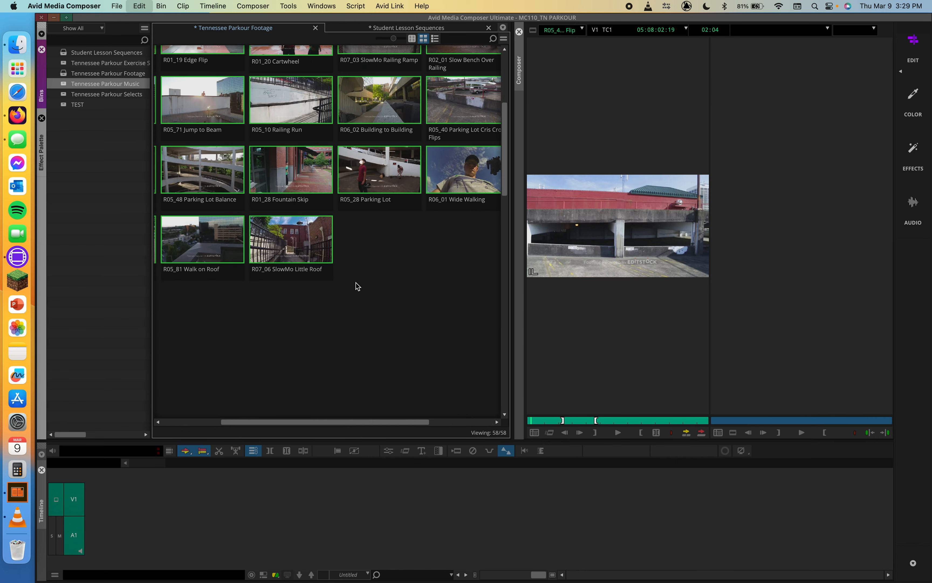
Step: Reduce the thumbnails until every row of clips fits within the height of the footage bin
{"action": "scroll", "coordinate": [292, 295], "scroll_direction": "up", "scroll_amount": 3}
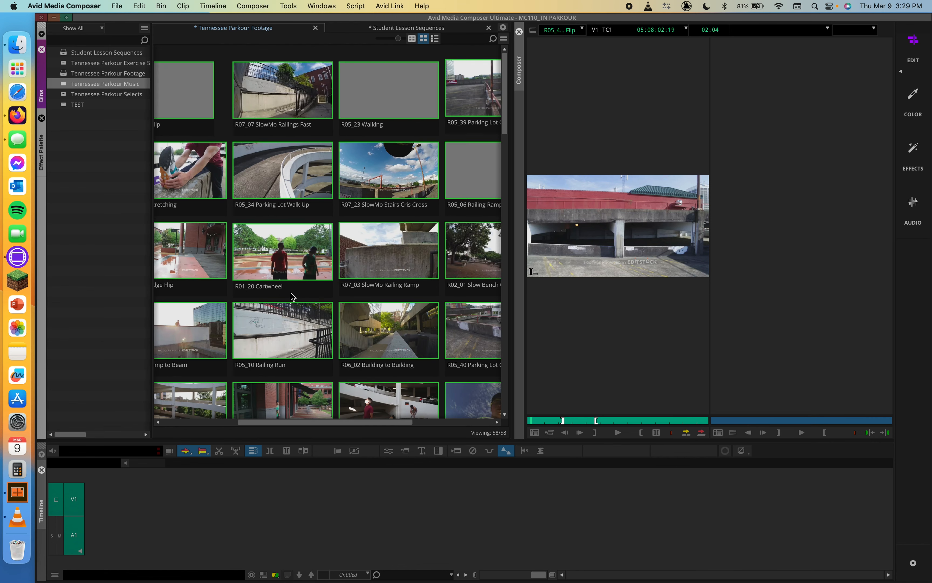
{"action": "key", "text": "super+k"}
{"action": "key", "text": "super+k"}
{"action": "key", "text": "super+k"}
{"action": "key", "text": "super+k"}
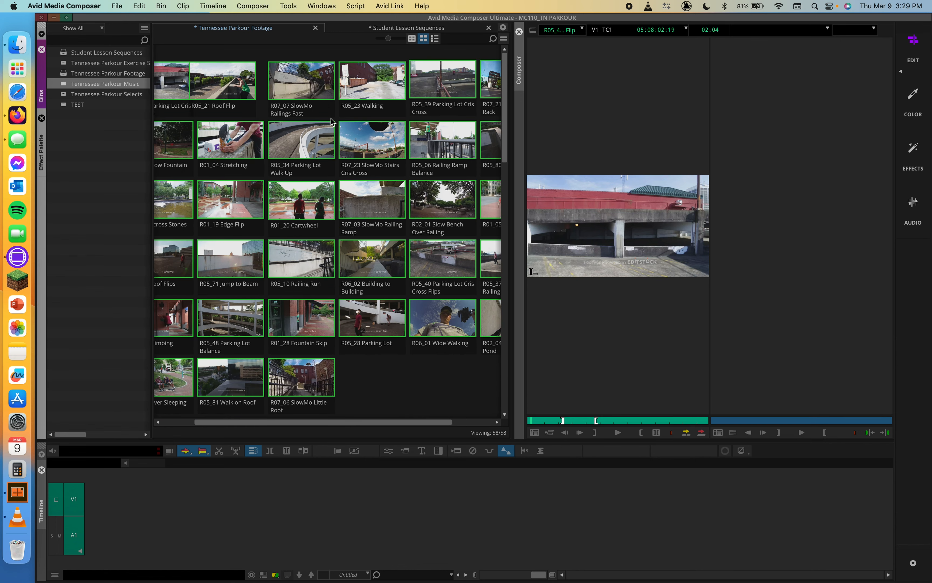
{"action": "scroll", "coordinate": [213, 164], "scroll_direction": "left", "scroll_amount": 2}
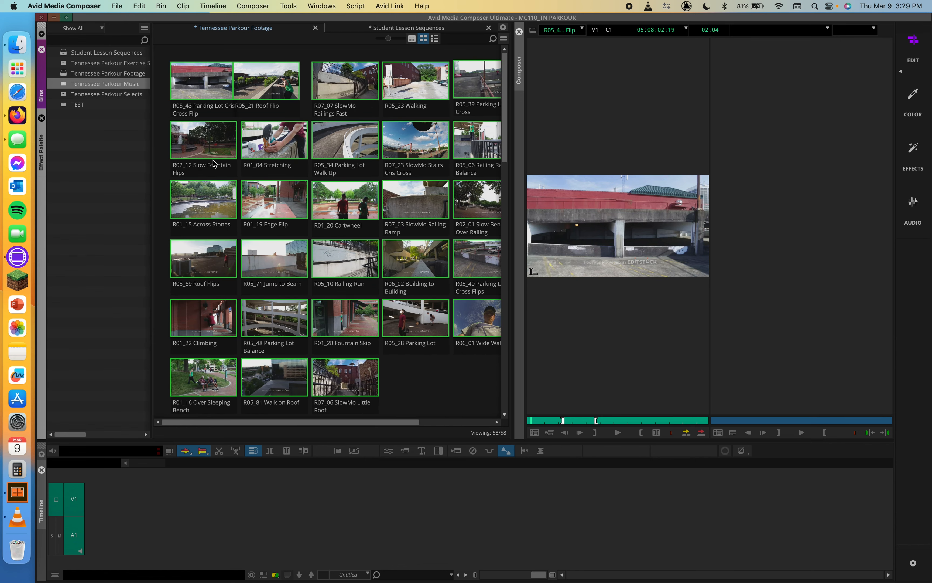
{"action": "scroll", "coordinate": [213, 164], "scroll_direction": "right", "scroll_amount": 1}
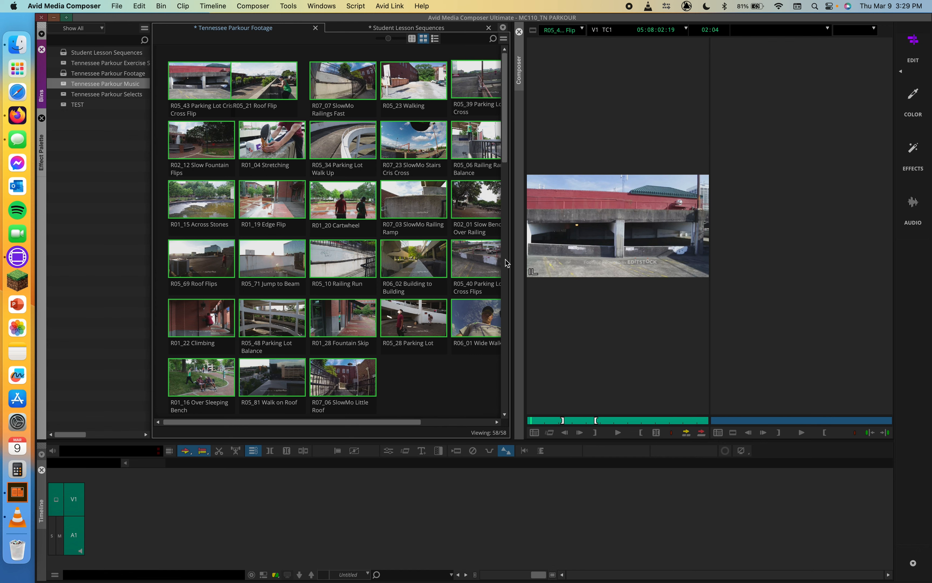
{"action": "scroll", "coordinate": [491, 170], "scroll_direction": "right", "scroll_amount": 3}
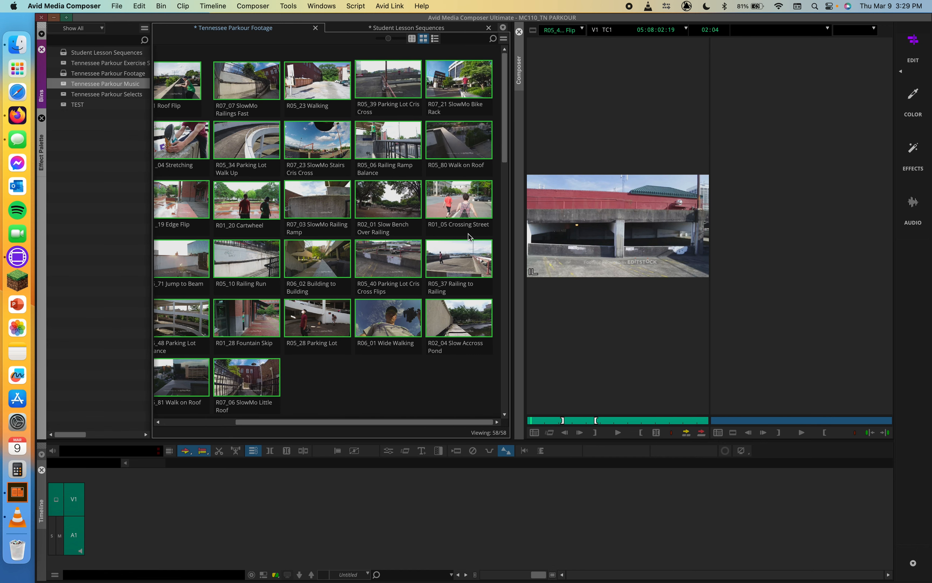
Step: Rearrange the thumbnails with Fill Window in the Tennessee Parkour Footage bin and narrow the bin window to fit the clips
{"action": "scroll", "coordinate": [470, 237], "scroll_direction": "left", "scroll_amount": 3}
{"action": "left_click", "coordinate": [503, 39]}
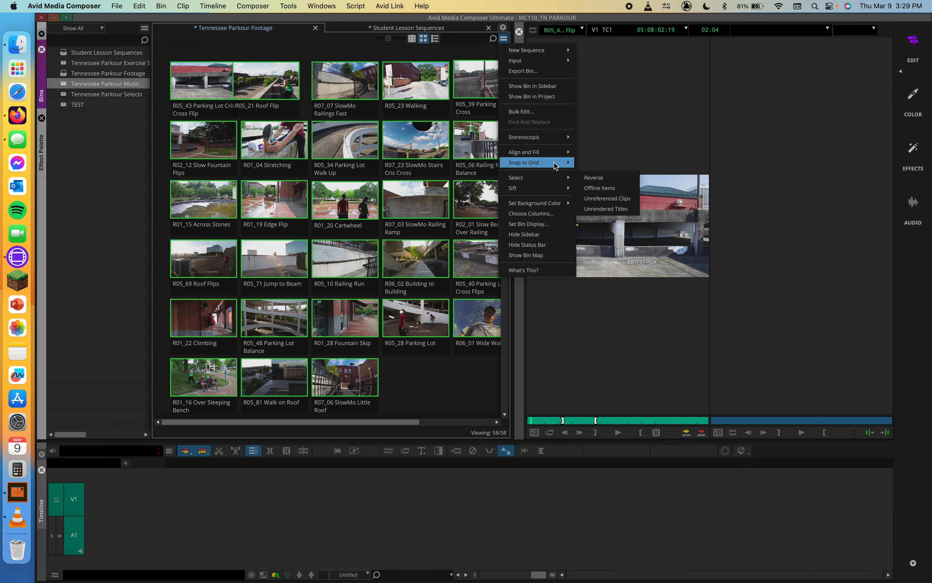
{"action": "mouse_move", "coordinate": [566, 152]}
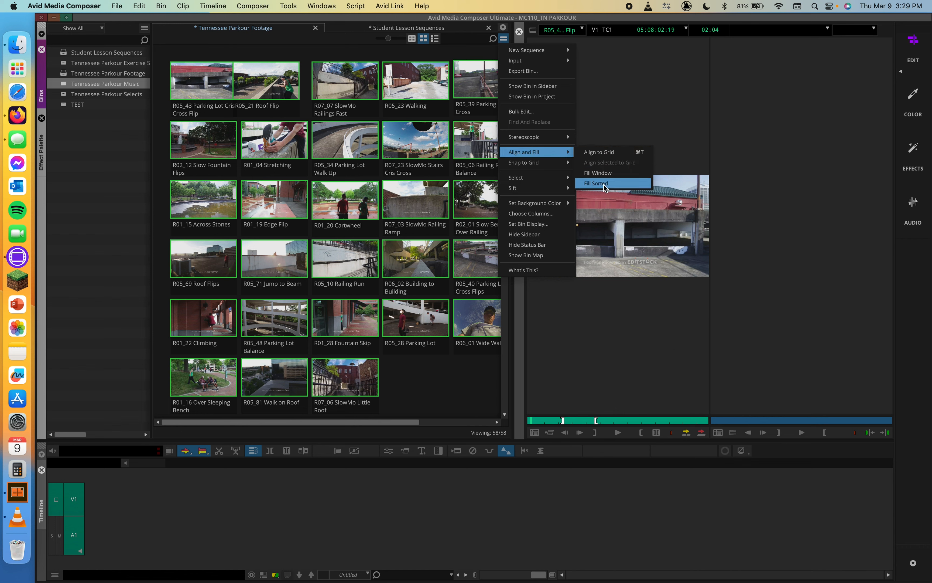
{"action": "left_click", "coordinate": [621, 173]}
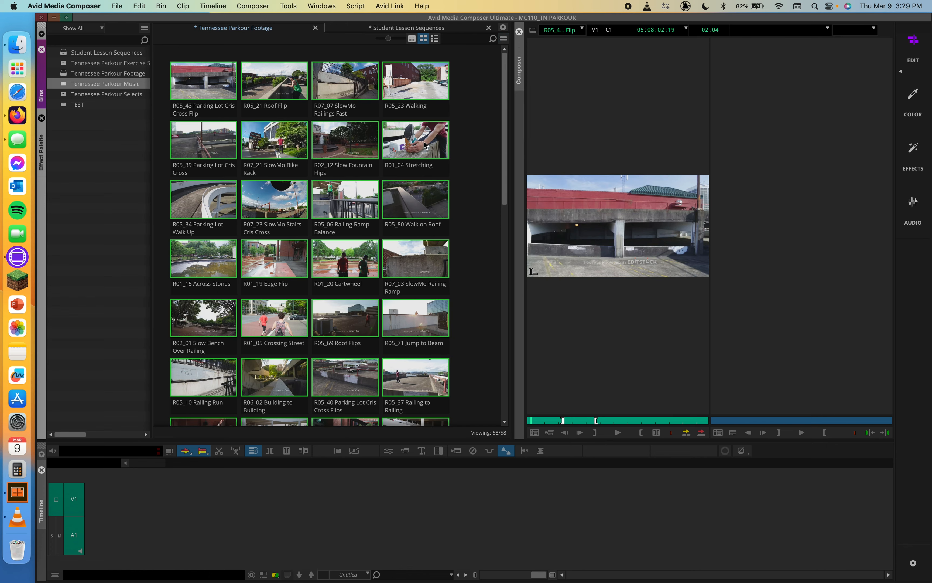
{"action": "scroll", "coordinate": [301, 192], "scroll_direction": "down", "scroll_amount": 5}
{"action": "scroll", "coordinate": [300, 192], "scroll_direction": "down", "scroll_amount": 10}
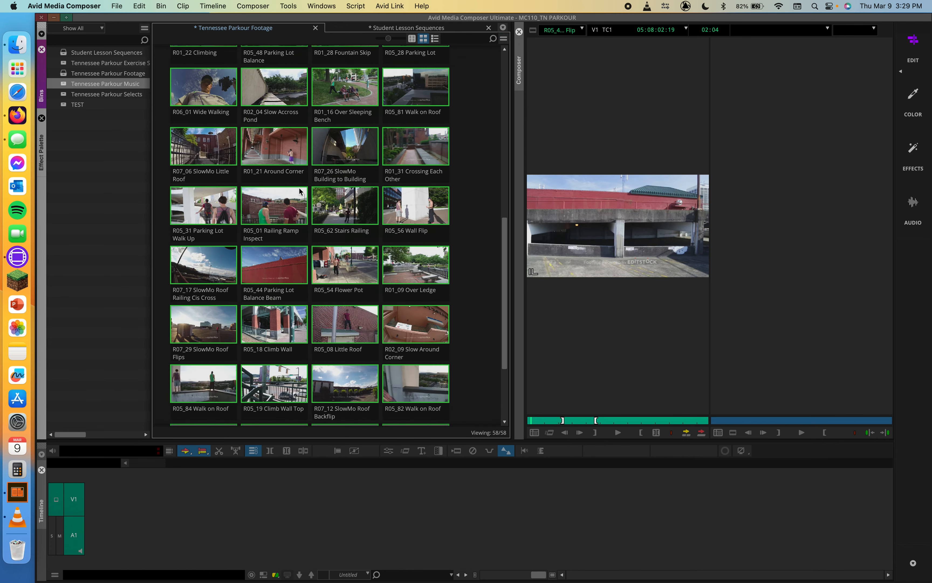
{"action": "scroll", "coordinate": [491, 222], "scroll_direction": "up", "scroll_amount": 15}
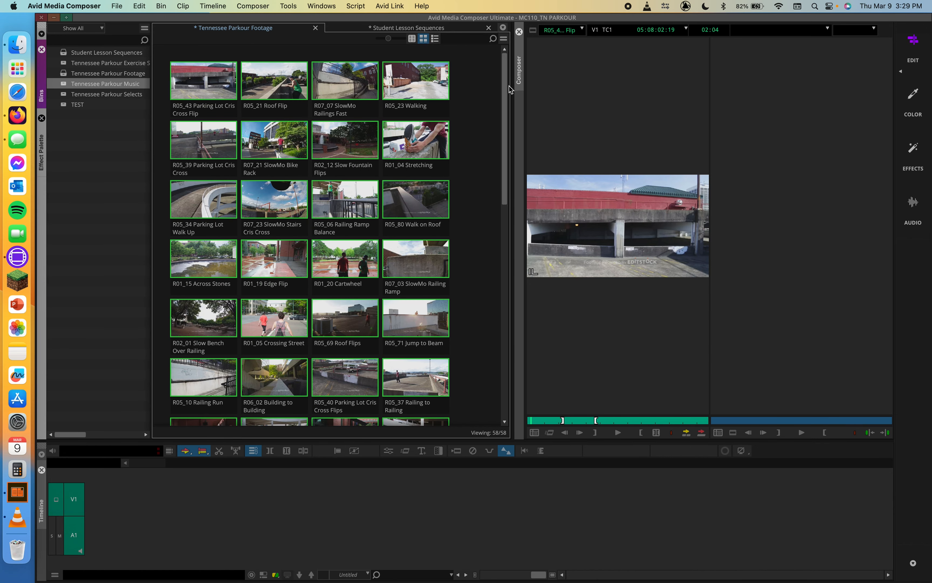
{"action": "left_click_drag", "start_coordinate": [516, 85], "coordinate": [456, 85]}
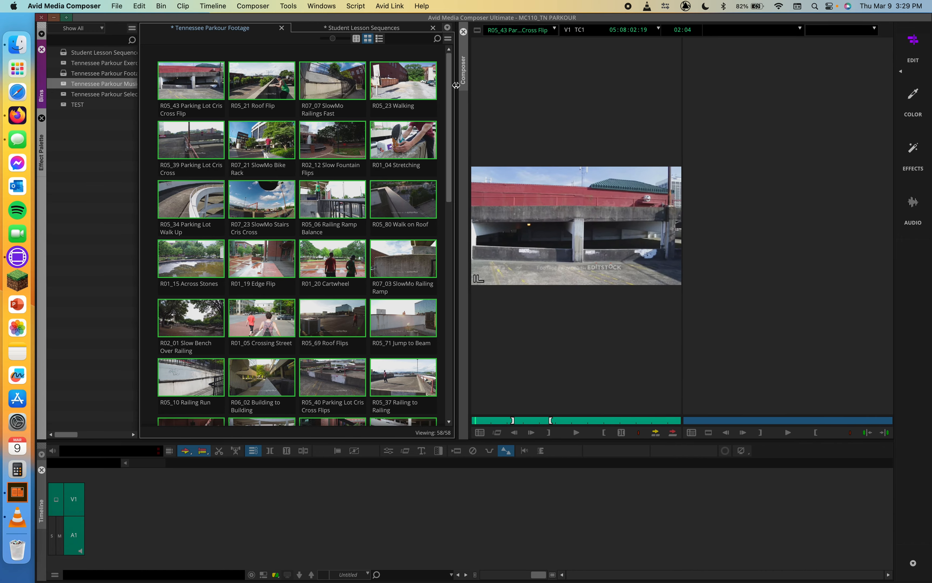
Step: Swap the R05_21 Roof Flip and R02_12 Slow Fountain Flips thumbnails in the bin layout
{"action": "mouse_move", "coordinate": [272, 78]}
{"action": "left_mouse_down"}
{"action": "mouse_move", "coordinate": [302, 140]}
{"action": "mouse_move", "coordinate": [343, 149]}
{"action": "mouse_move", "coordinate": [266, 74]}
{"action": "left_mouse_up"}
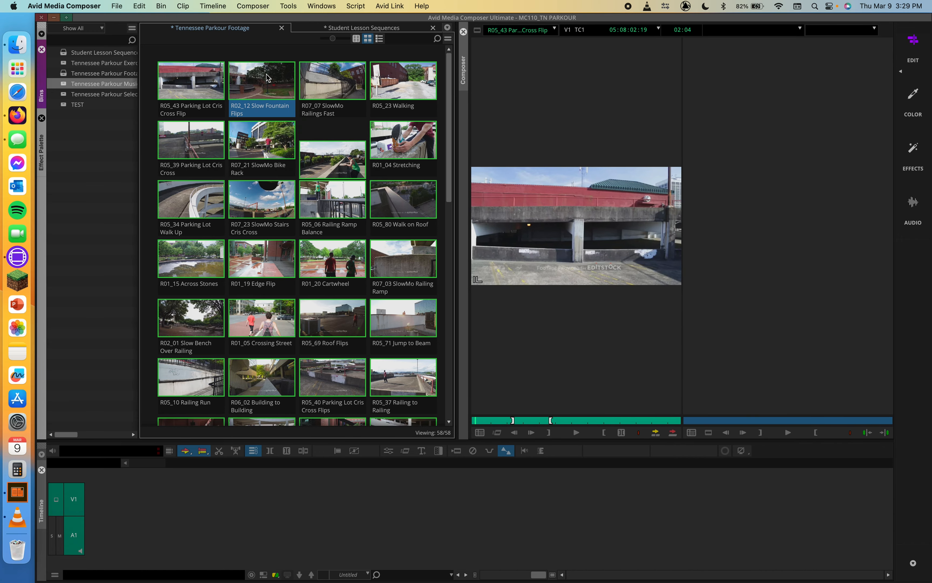
{"action": "left_click", "coordinate": [321, 148]}
{"action": "mouse_move", "coordinate": [409, 139]}
{"action": "left_mouse_down"}
{"action": "mouse_move", "coordinate": [449, 140]}
{"action": "mouse_move", "coordinate": [398, 140]}
{"action": "left_mouse_up"}
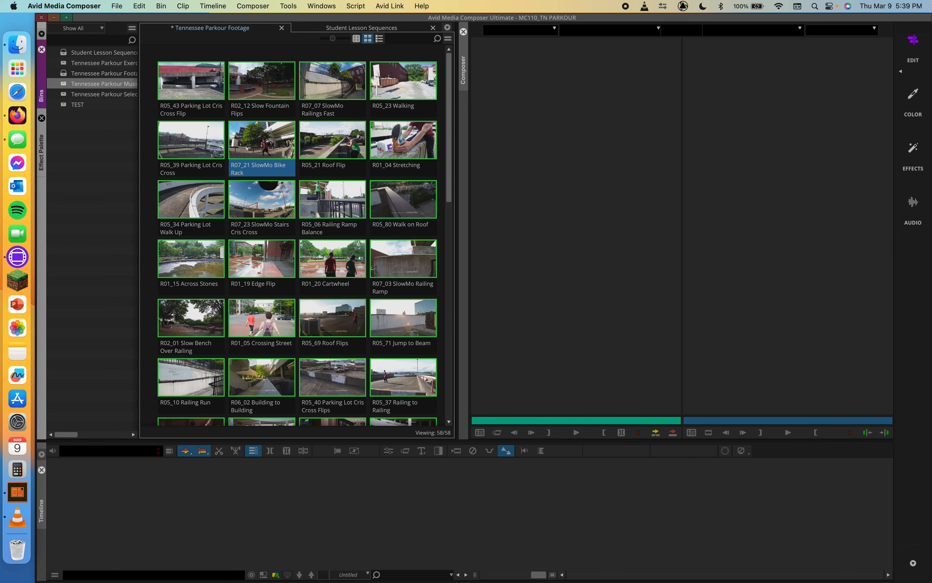
Step: Play R07_23 SlowMo Stairs Cris Cross inside its bin thumbnail, and load R07_21 SlowMo Bike Rack into the Source monitor
{"action": "left_click", "coordinate": [230, 208]}
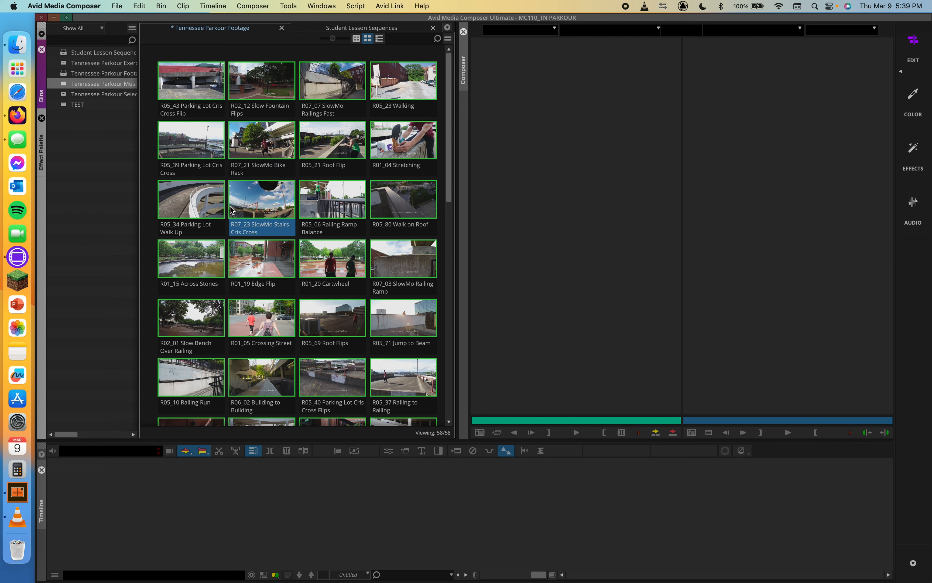
{"action": "key", "text": "space"}
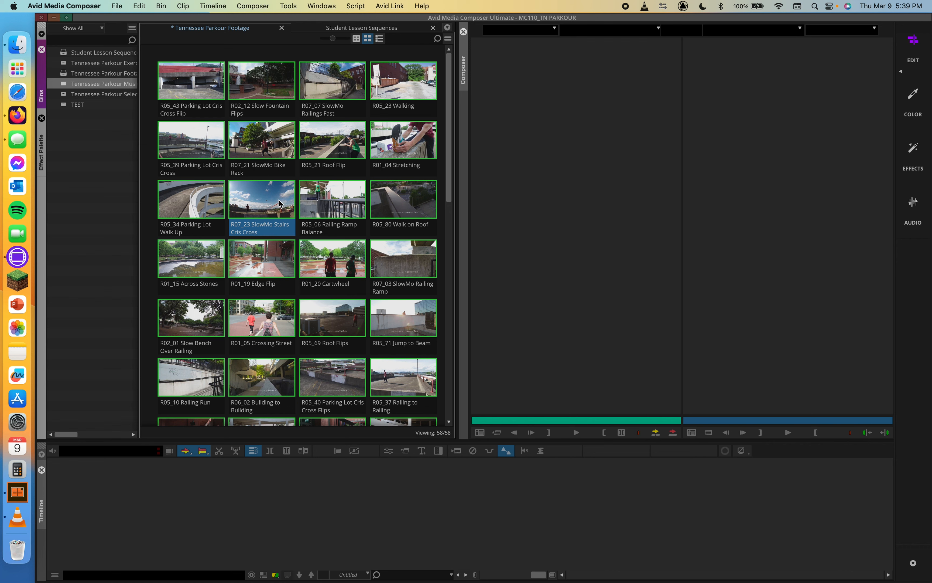
{"action": "mouse_move", "coordinate": [291, 234]}
{"action": "double_click", "coordinate": [258, 142]}
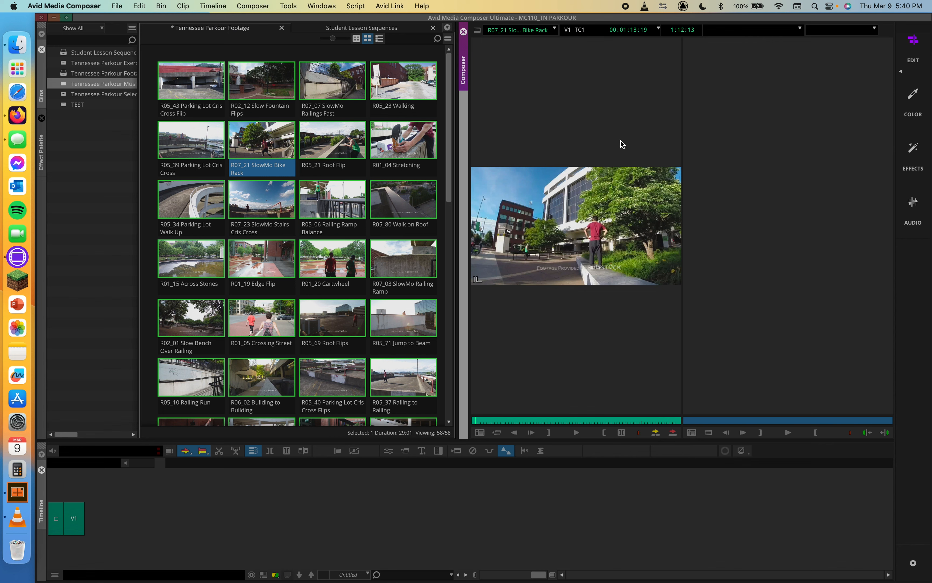
{"action": "left_click", "coordinate": [315, 131]}
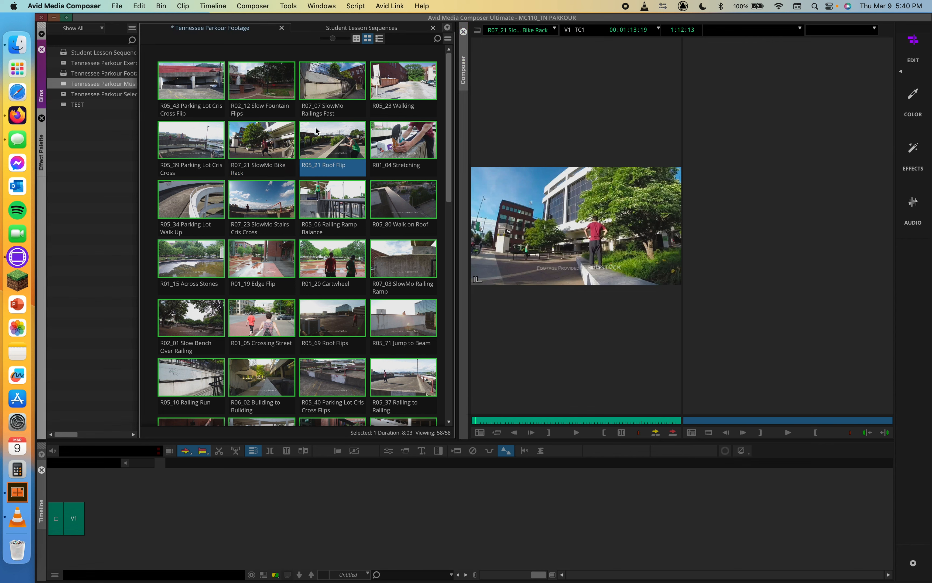
{"action": "left_click", "coordinate": [270, 141]}
{"action": "left_click", "coordinate": [328, 198]}
{"action": "left_click", "coordinate": [265, 193]}
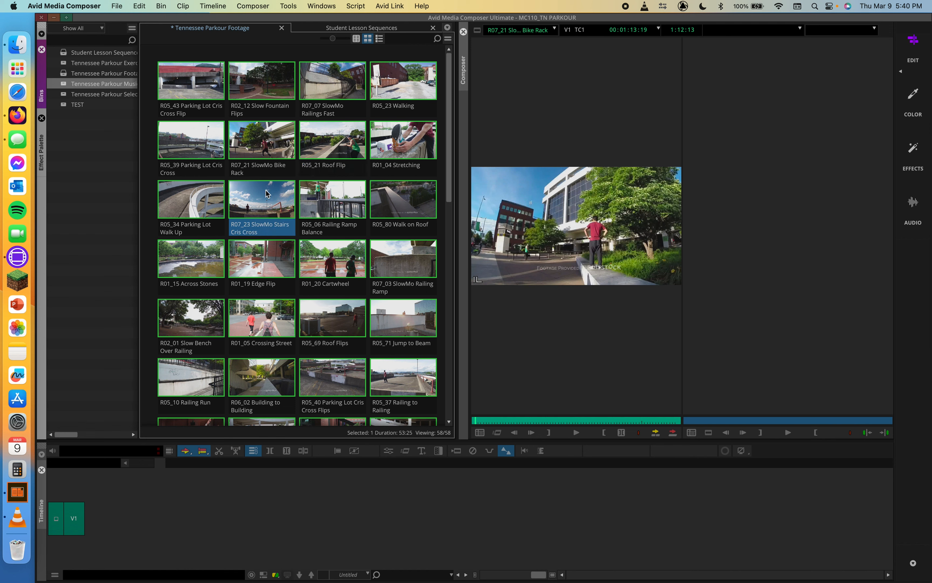
{"action": "mouse_move", "coordinate": [348, 210]}
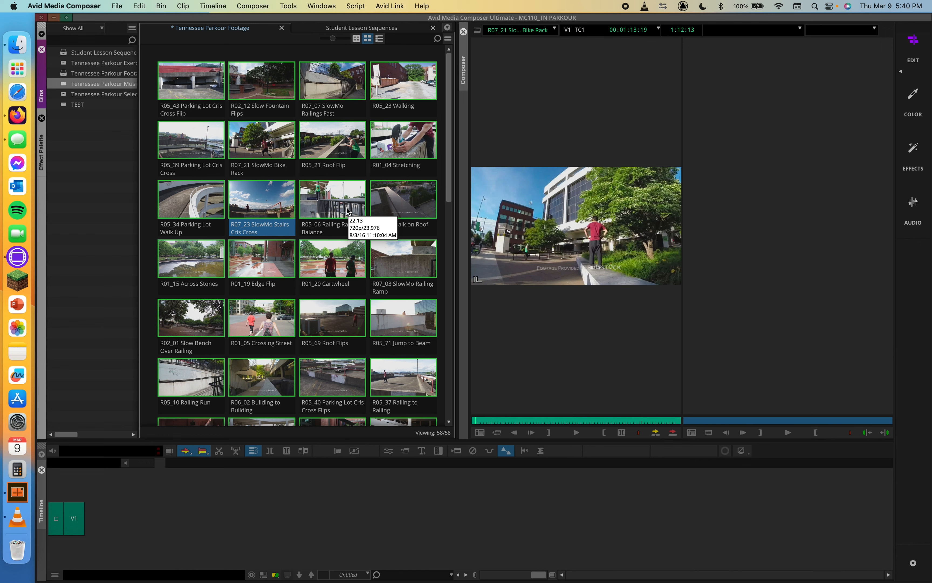
Step: Create a new sequence named TEST in the Student Lesson Sequences bin and load it
{"action": "left_click", "coordinate": [314, 510]}
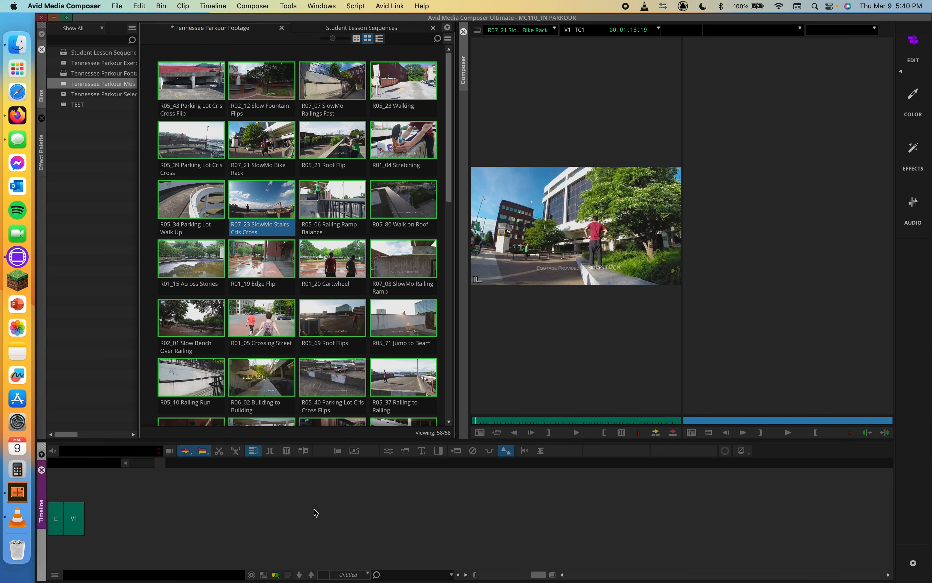
{"action": "key", "text": "super+shift+n"}
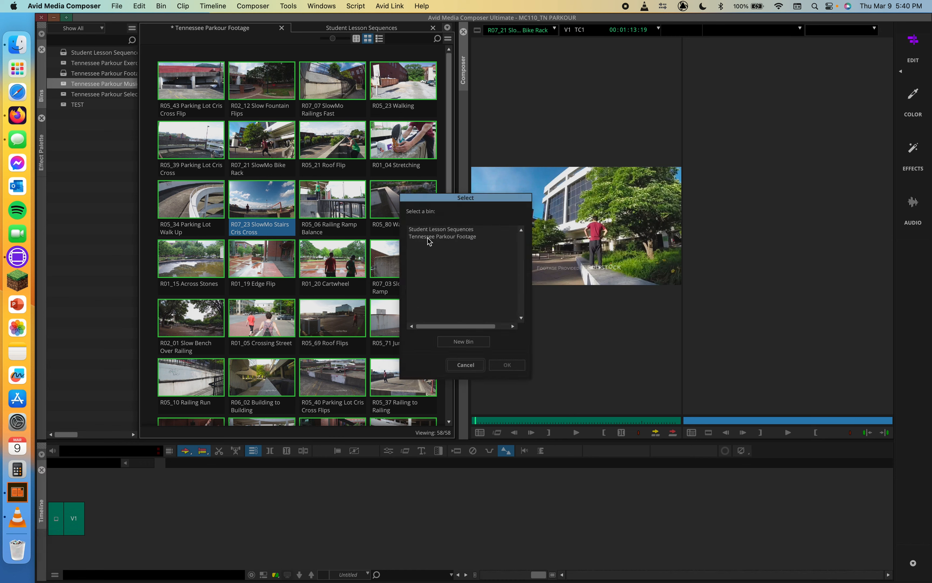
{"action": "left_click", "coordinate": [436, 230]}
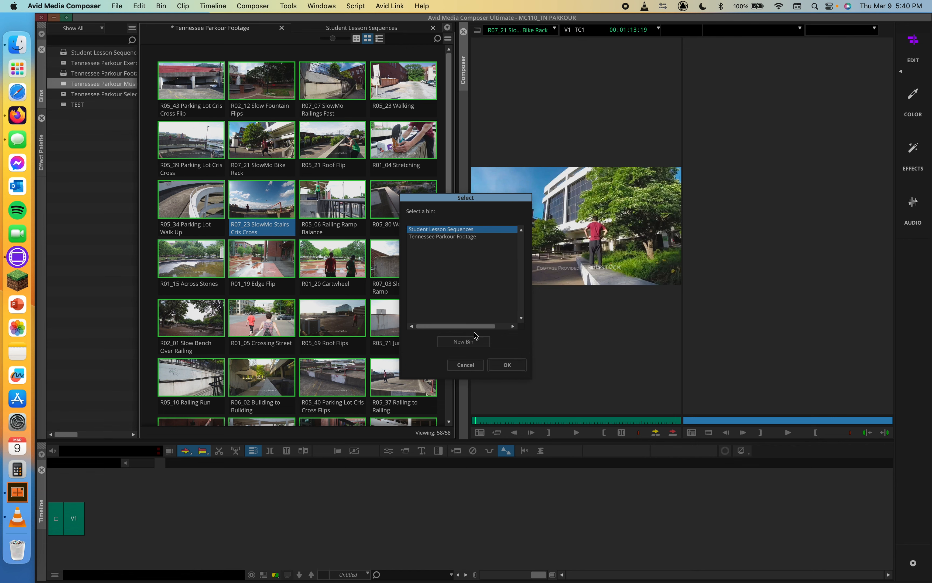
{"action": "left_click", "coordinate": [507, 365]}
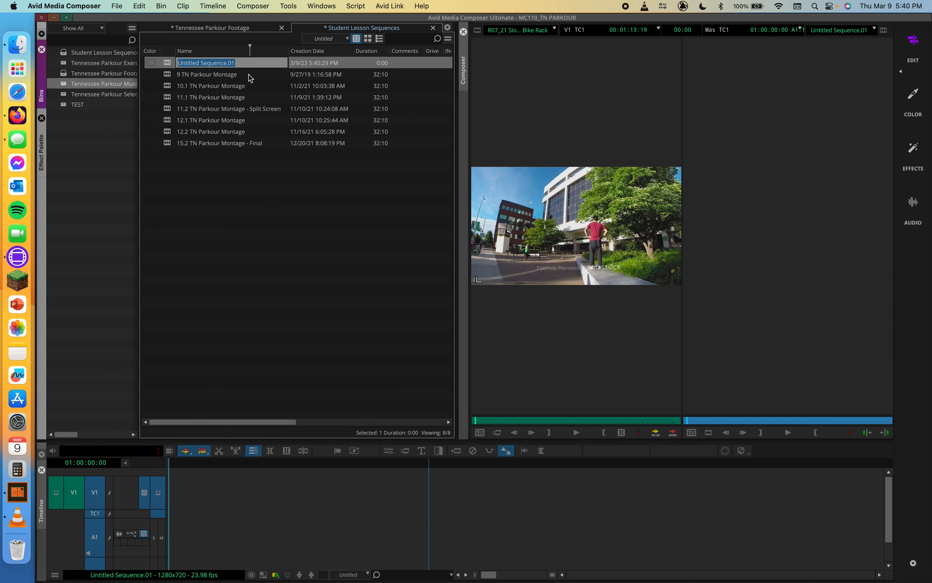
{"action": "type", "text": "TEST"}
{"action": "key", "text": "Return"}
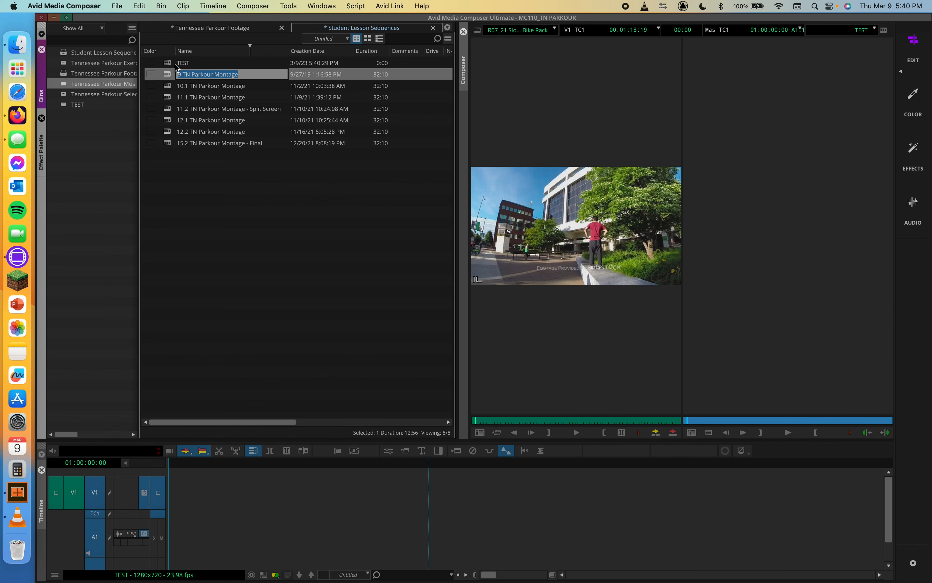
{"action": "double_click", "coordinate": [166, 62]}
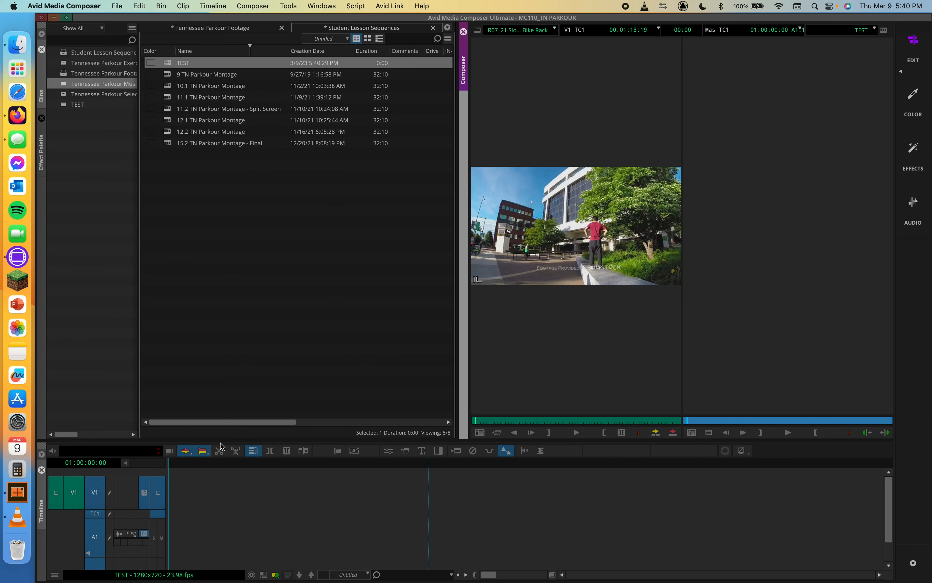
Step: Enlarge the timeline area and add 40_full_wet-bread_0232.wav from the Tennessee Parkour Music bin at the start of the sequence
{"action": "left_click_drag", "start_coordinate": [222, 440], "coordinate": [222, 349]}
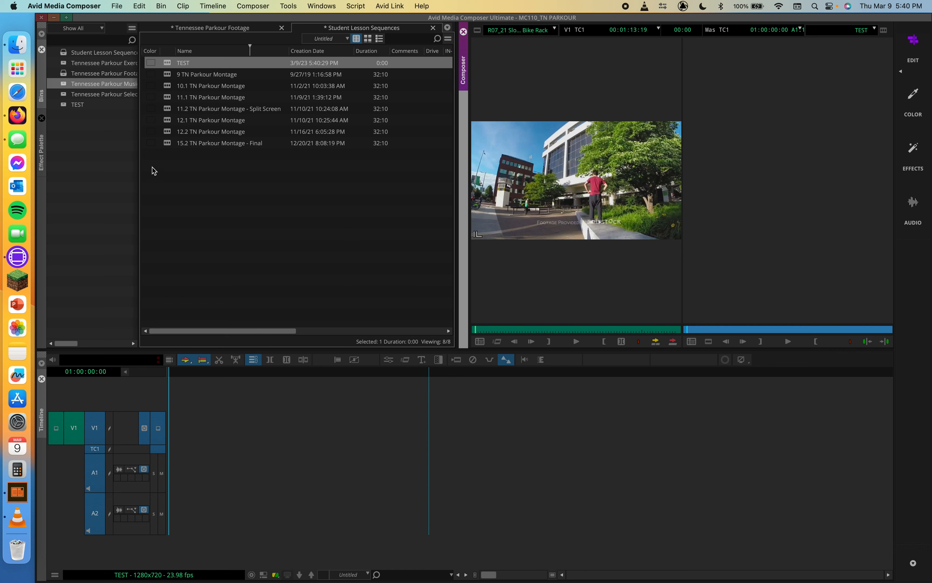
{"action": "double_click", "coordinate": [63, 86]}
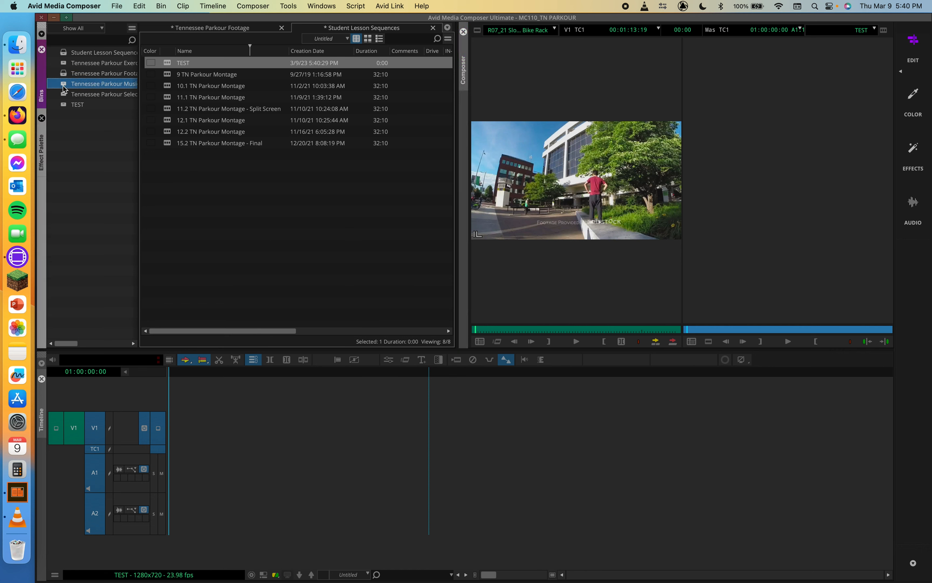
{"action": "left_click", "coordinate": [181, 61]}
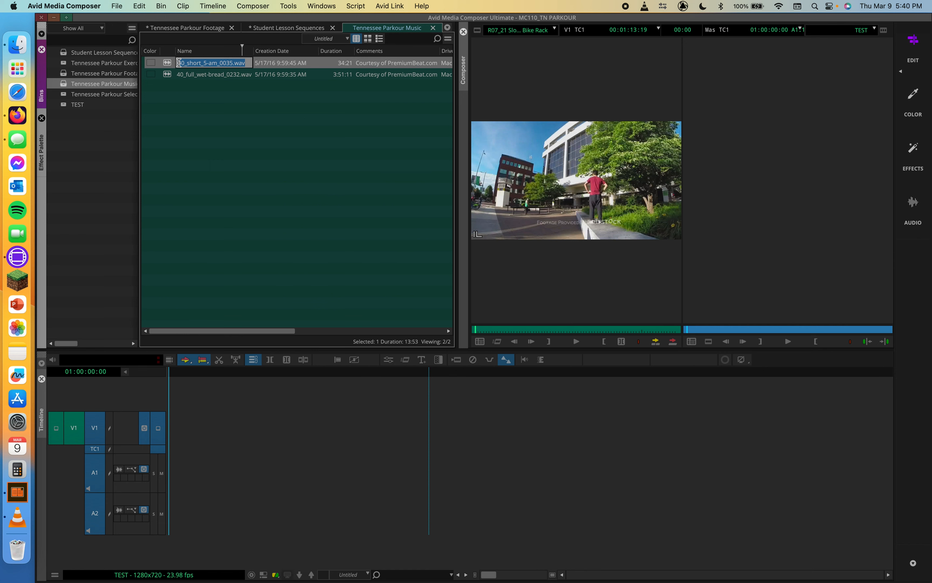
{"action": "left_click", "coordinate": [173, 77]}
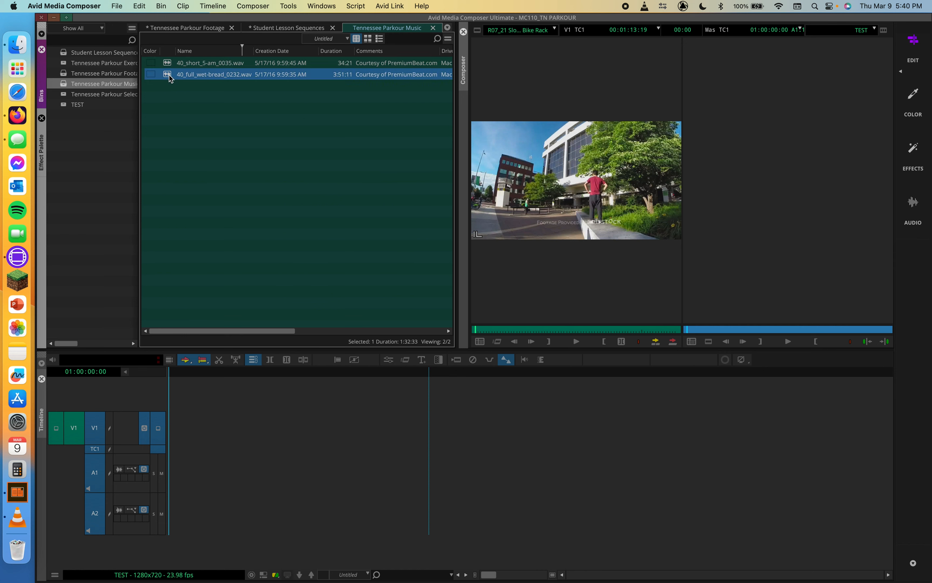
{"action": "left_click_drag", "start_coordinate": [196, 504], "coordinate": [194, 503]}
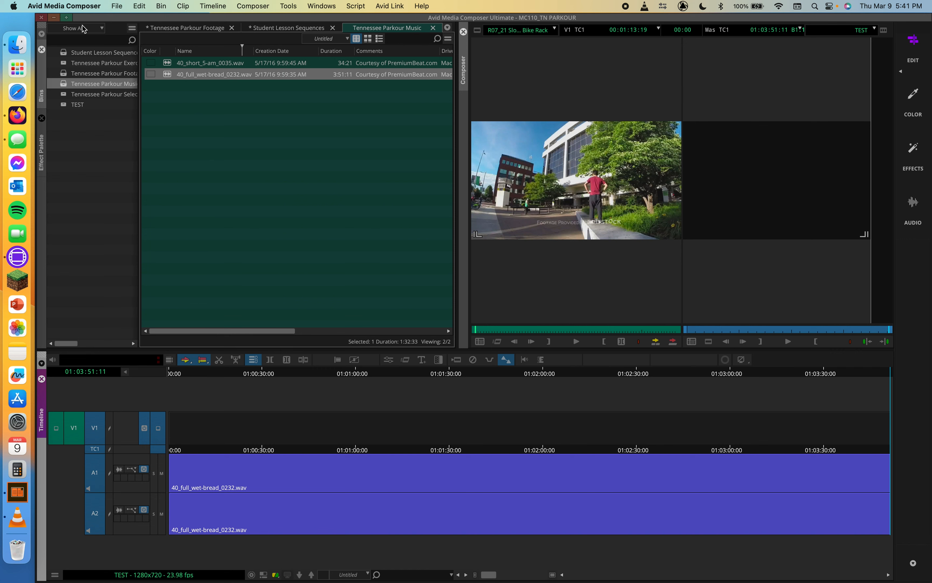
Step: Select every clip in the Tennessee Parkour Footage bin and add them all to the timeline after the music
{"action": "double_click", "coordinate": [72, 63]}
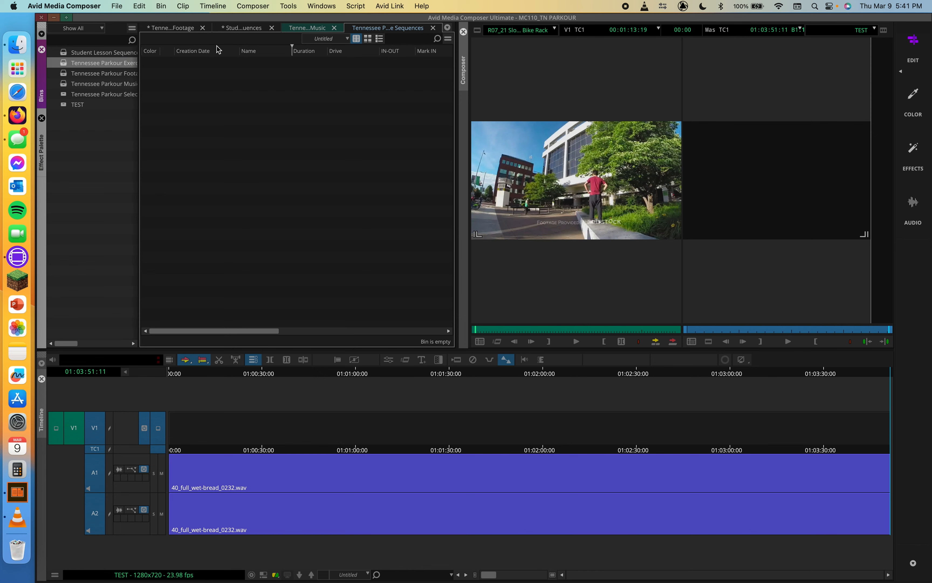
{"action": "left_click", "coordinate": [312, 27]}
{"action": "left_click", "coordinate": [241, 29]}
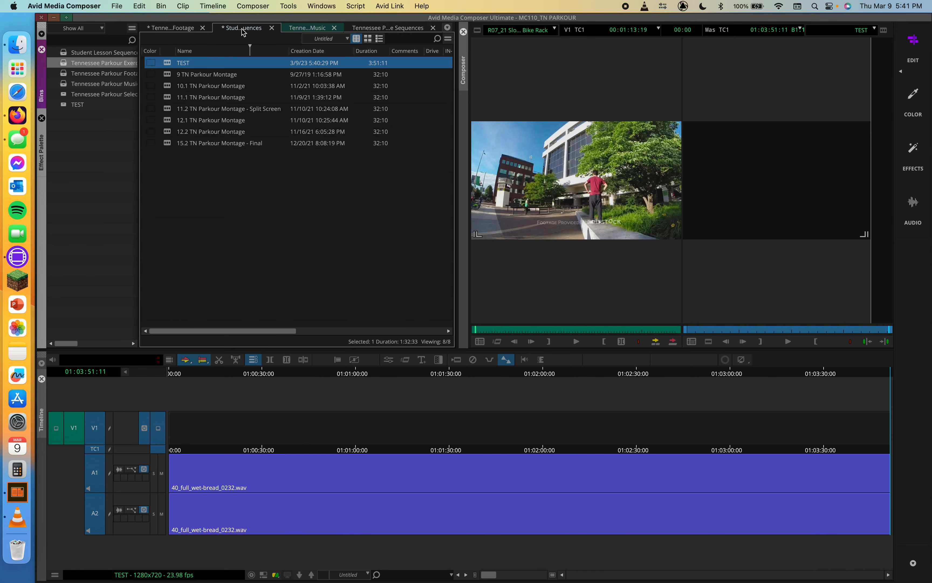
{"action": "left_click", "coordinate": [172, 28]}
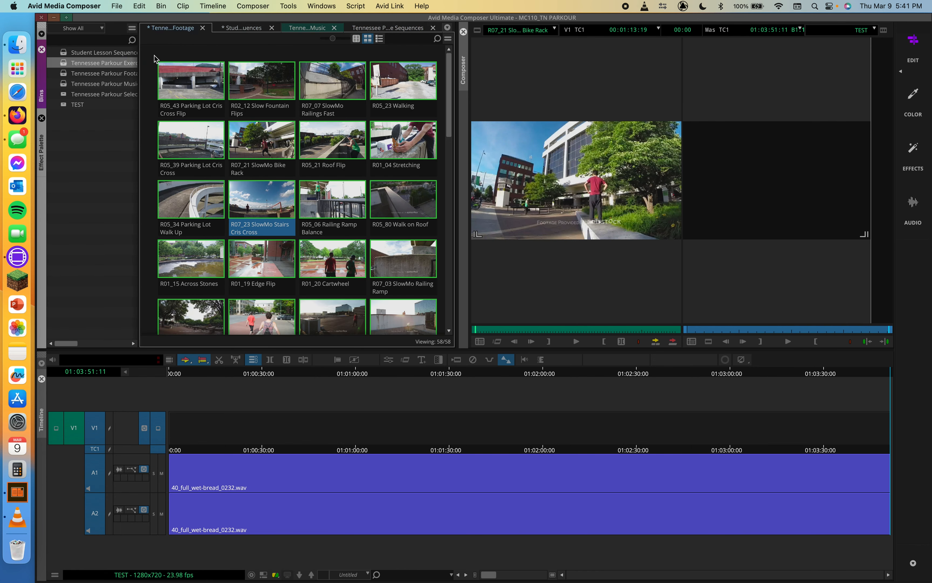
{"action": "mouse_move", "coordinate": [154, 58]}
{"action": "left_mouse_down"}
{"action": "mouse_move", "coordinate": [392, 258]}
{"action": "mouse_move", "coordinate": [472, 417]}
{"action": "left_mouse_up"}
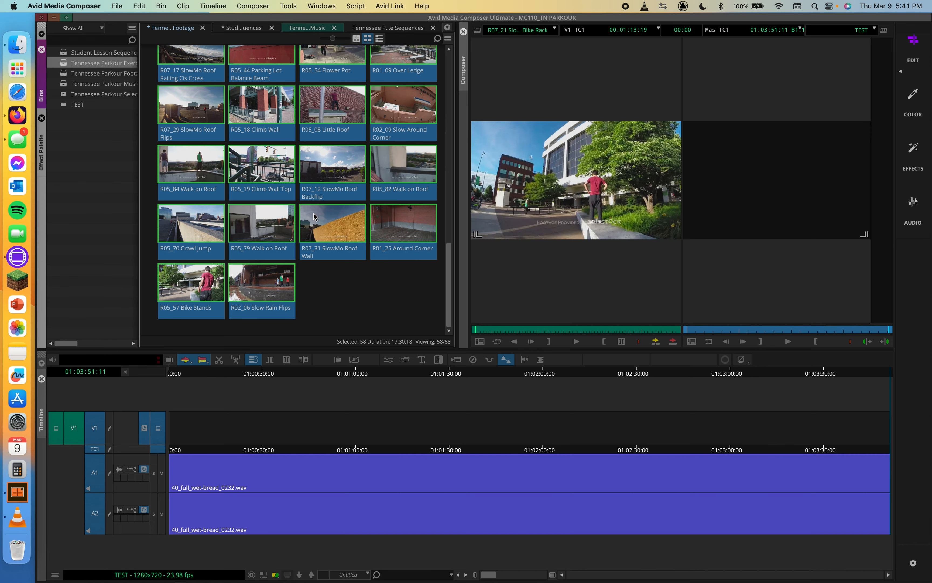
{"action": "left_click_drag", "start_coordinate": [314, 213], "coordinate": [191, 431]}
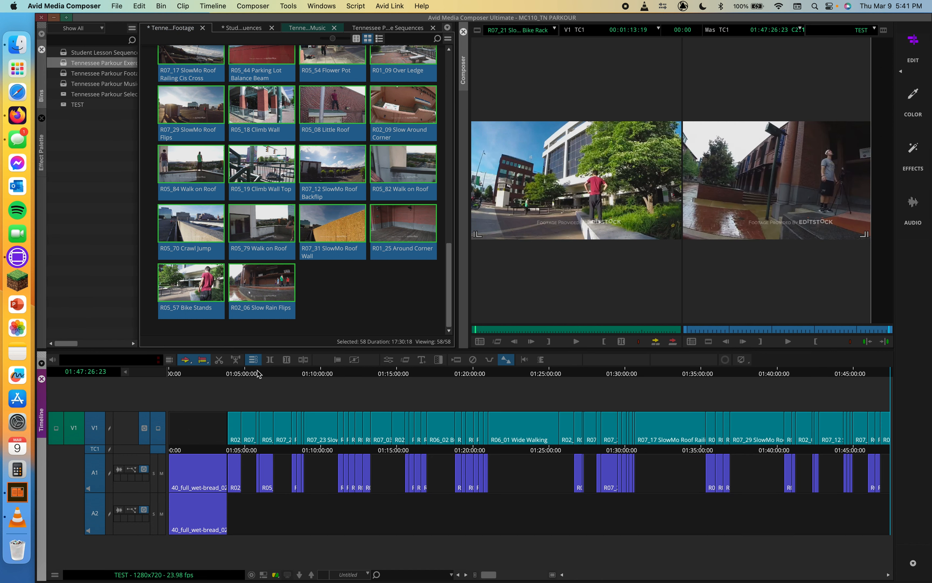
Step: Scrub through the added parkour clips in the timeline to view the assembled footage
{"action": "left_click_drag", "start_coordinate": [257, 372], "coordinate": [422, 420]}
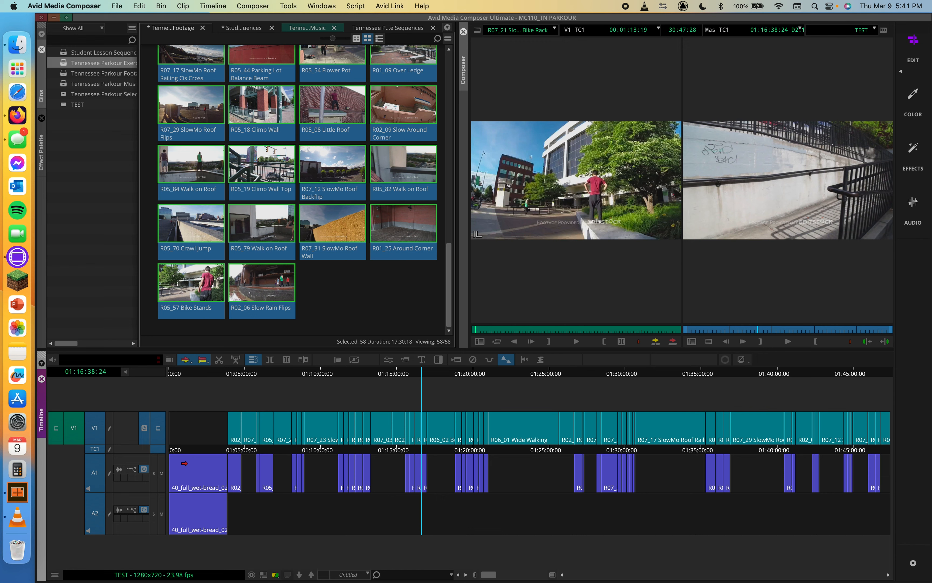
{"action": "left_click_drag", "start_coordinate": [353, 374], "coordinate": [321, 374]}
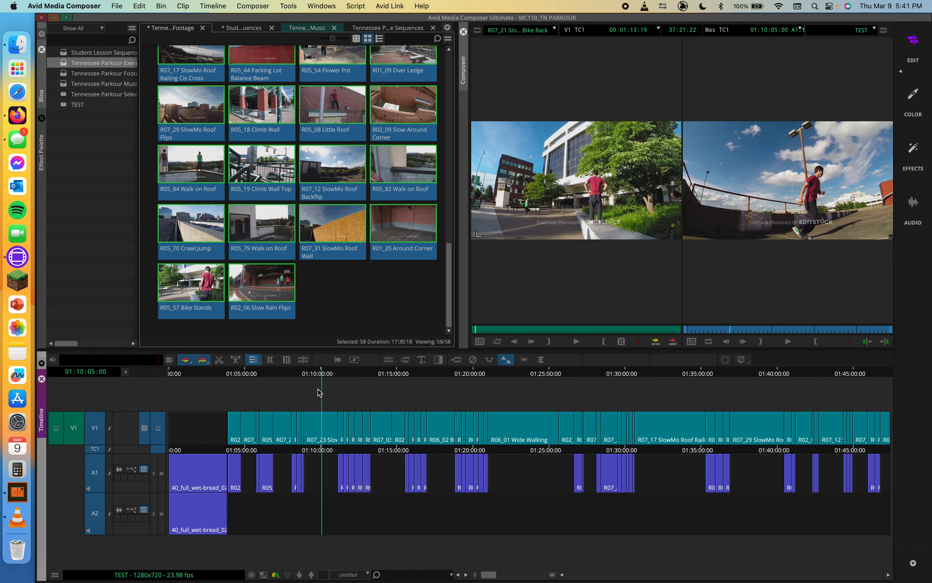
{"action": "left_click", "coordinate": [369, 374]}
{"action": "left_click_drag", "start_coordinate": [384, 376], "coordinate": [498, 374]}
{"action": "key", "text": "Up"}
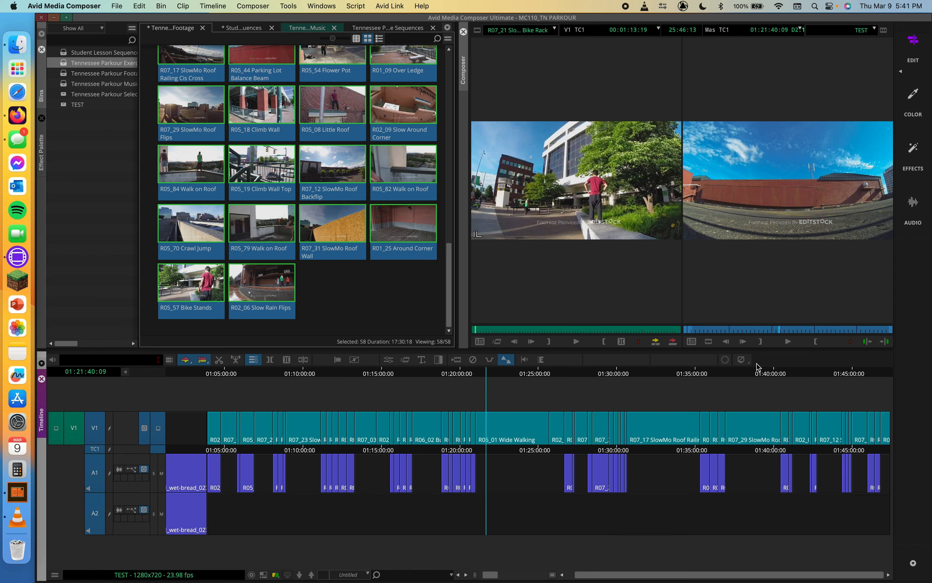
Step: Try to load all the selected footage clips into the Source Monitor, and cancel the request
{"action": "double_click", "coordinate": [345, 227]}
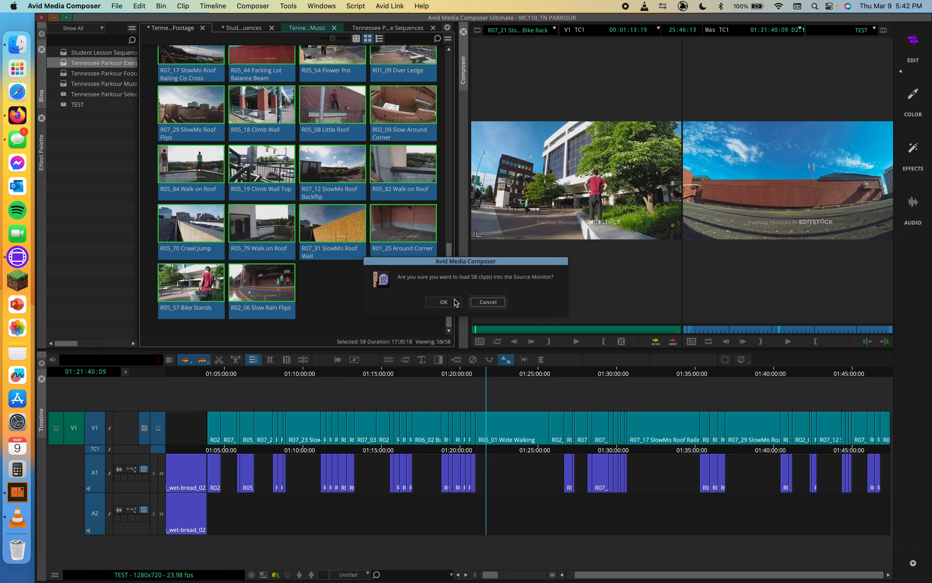
{"action": "left_click", "coordinate": [474, 304]}
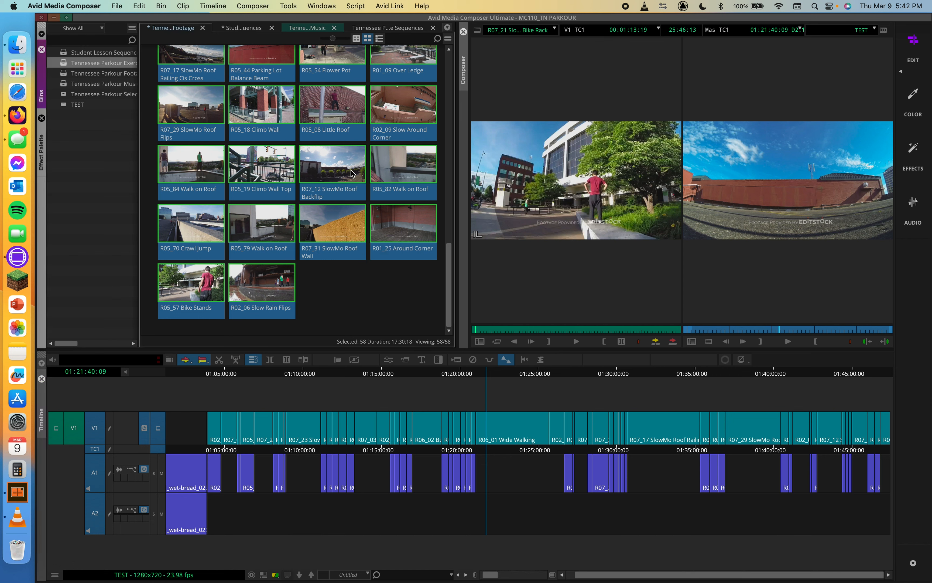
Step: Clear the bin selection, load R05_19 Climb Wall Top into the Source Monitor, and mark its opening section with In and Out points
{"action": "left_click", "coordinate": [349, 287]}
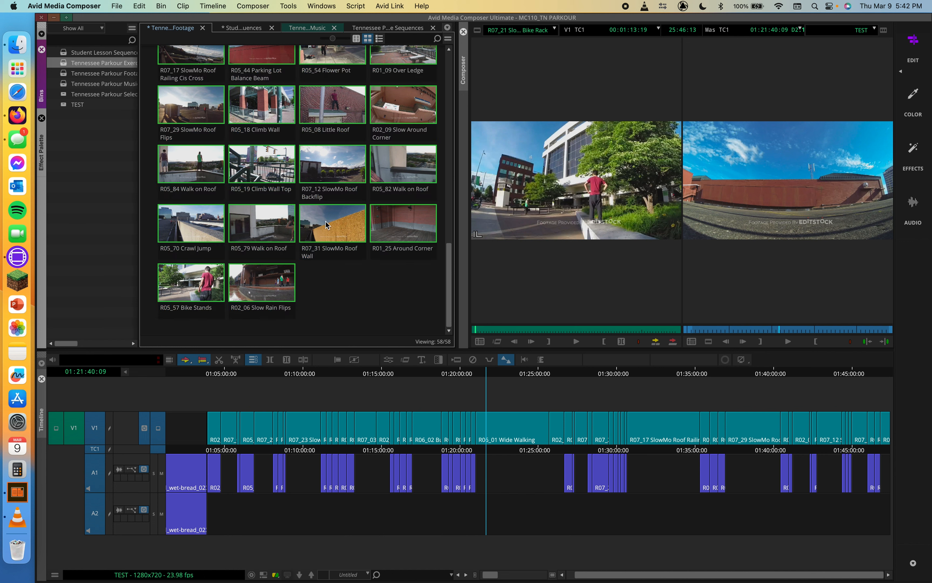
{"action": "mouse_move", "coordinate": [326, 223]}
{"action": "double_click", "coordinate": [282, 179]}
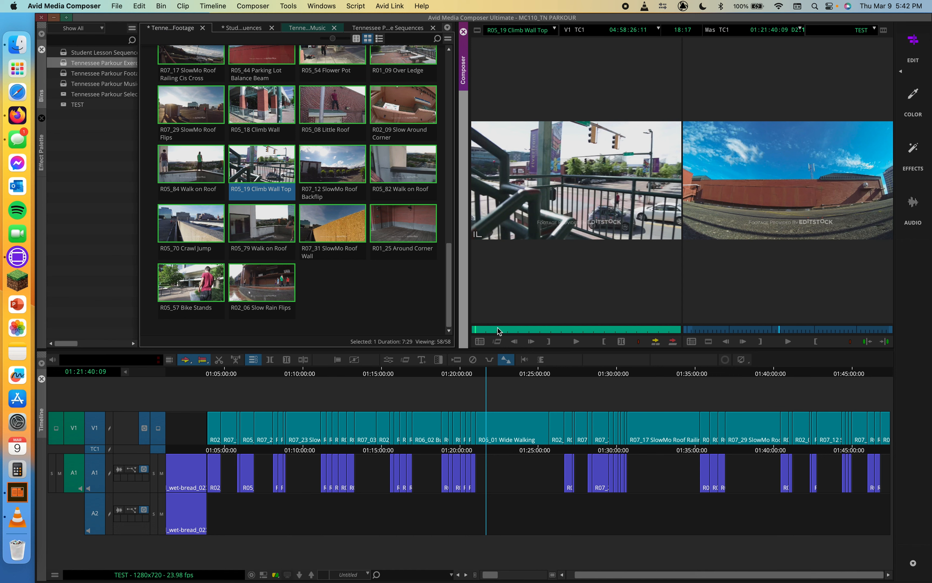
{"action": "left_click", "coordinate": [547, 329]}
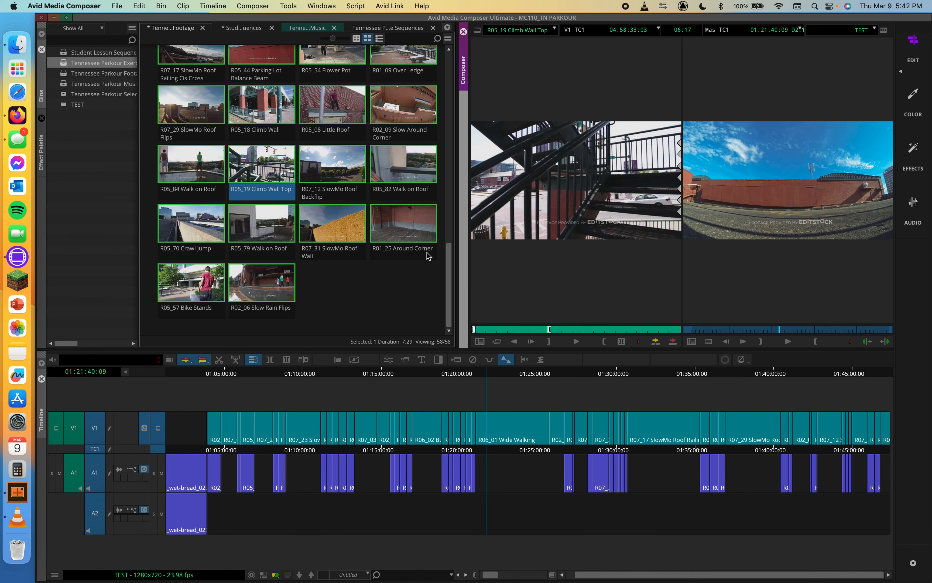
Step: Swap the R05_19 Climb Wall Top and R07_12 SlowMo Roof Backflip thumbnails in the footage bin
{"action": "left_click_drag", "start_coordinate": [269, 175], "coordinate": [361, 192]}
{"action": "left_click_drag", "start_coordinate": [324, 163], "coordinate": [254, 164]}
{"action": "left_click_drag", "start_coordinate": [326, 166], "coordinate": [318, 157]}
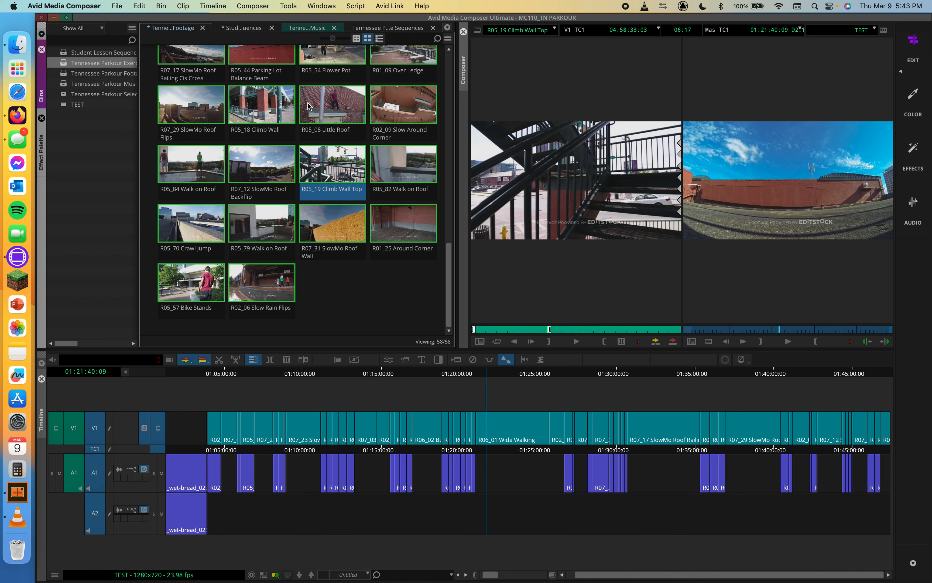
Step: Load R05_08 Little Roof into the Source Monitor and save its current frame as the project poster frame
{"action": "left_click", "coordinate": [329, 109]}
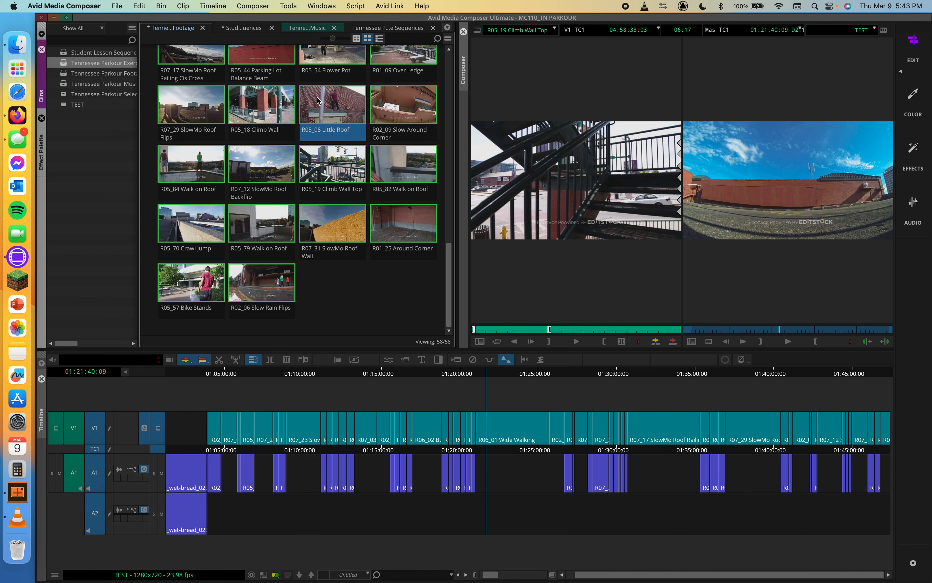
{"action": "left_click_drag", "start_coordinate": [328, 109], "coordinate": [510, 161]}
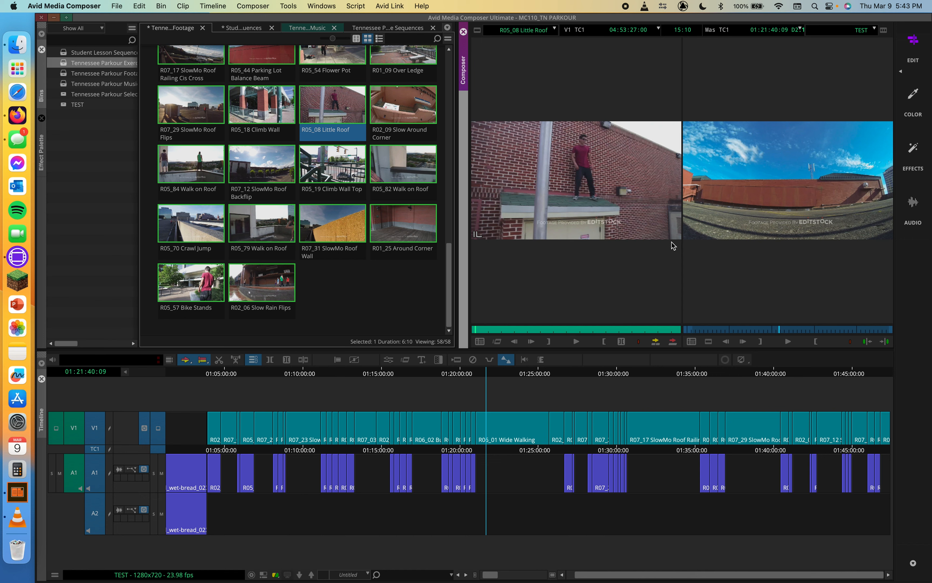
{"action": "right_click", "coordinate": [566, 213]}
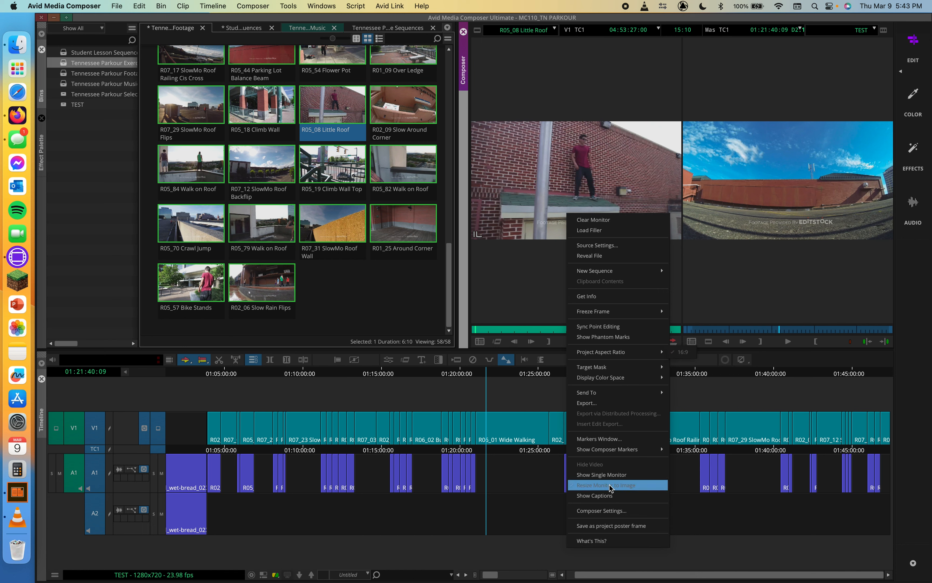
{"action": "left_click", "coordinate": [617, 527]}
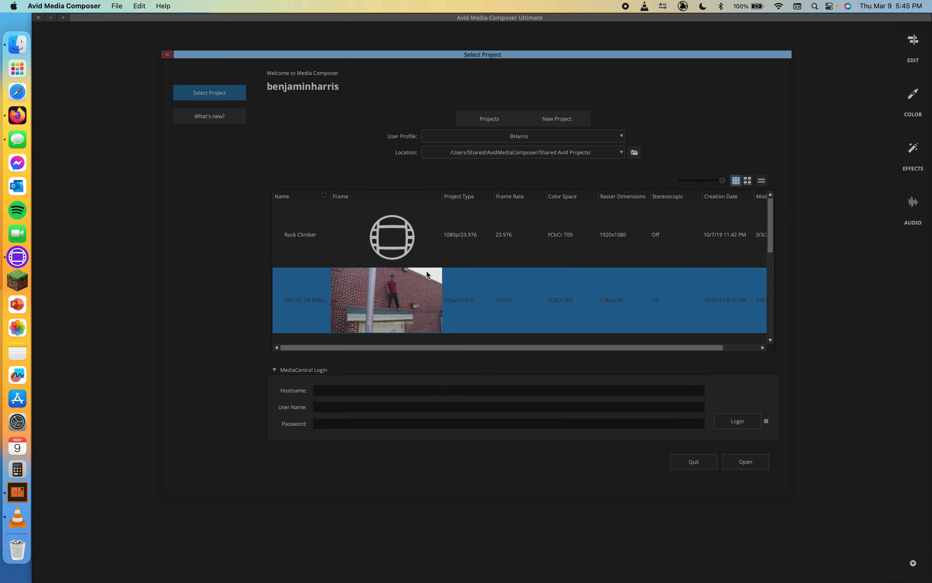
Step: Browse the poster frames in the project list and open the MC110_TN PARKOUR project
{"action": "scroll", "coordinate": [388, 236], "scroll_direction": "down", "scroll_amount": 5}
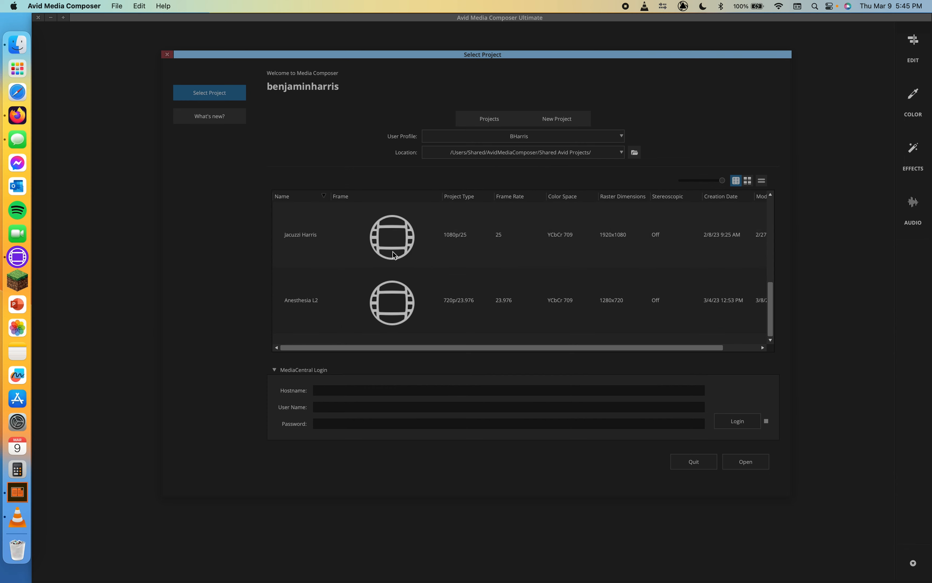
{"action": "scroll", "coordinate": [389, 248], "scroll_direction": "up", "scroll_amount": 5}
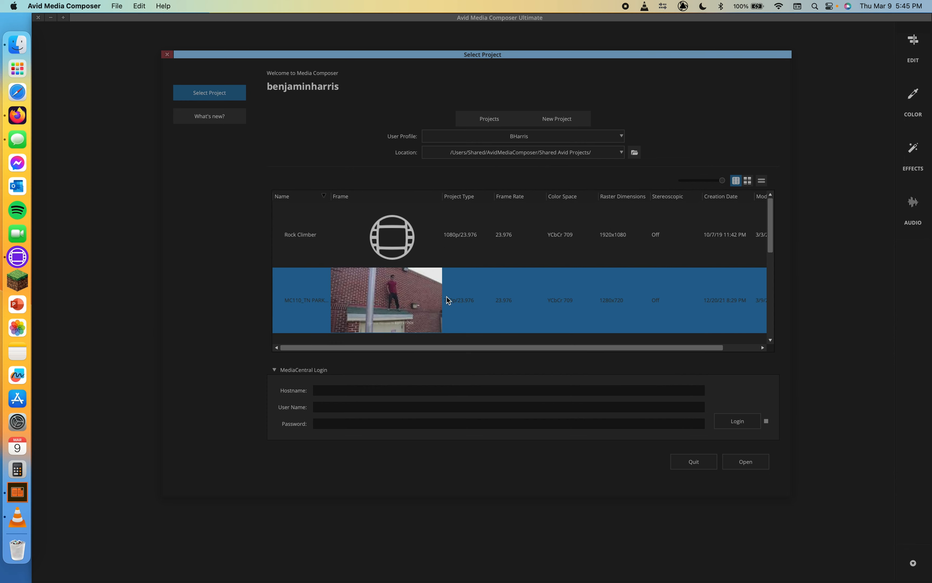
{"action": "double_click", "coordinate": [386, 298]}
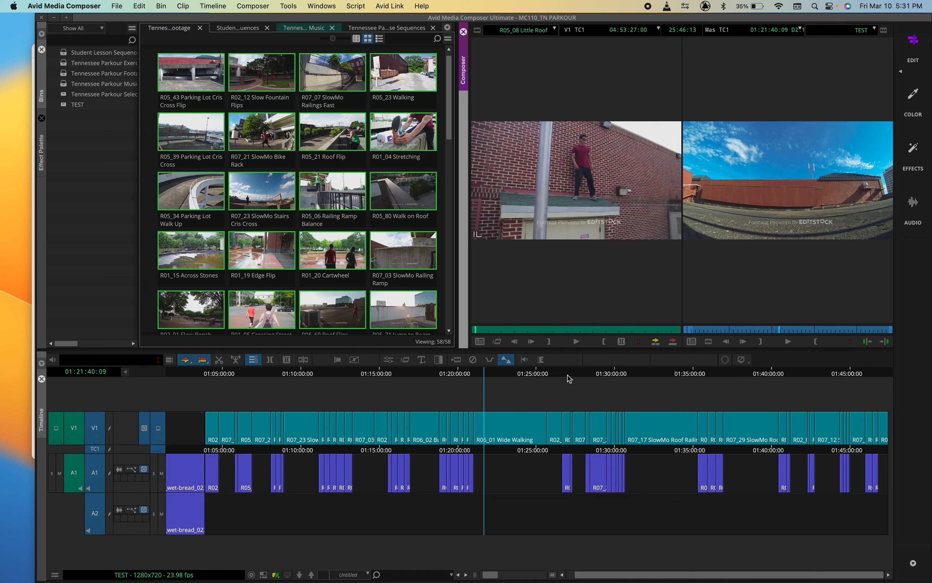
Step: Park the sequence playhead at 01:32:55:20 and deselect record tracks A1 and A2
{"action": "left_click_drag", "start_coordinate": [570, 380], "coordinate": [660, 380]}
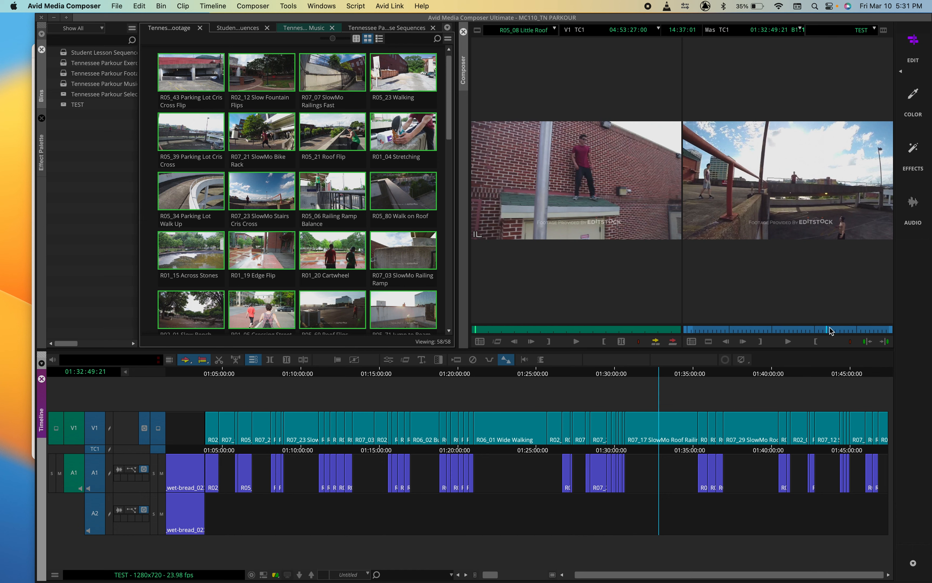
{"action": "left_click_drag", "start_coordinate": [689, 376], "coordinate": [661, 377]}
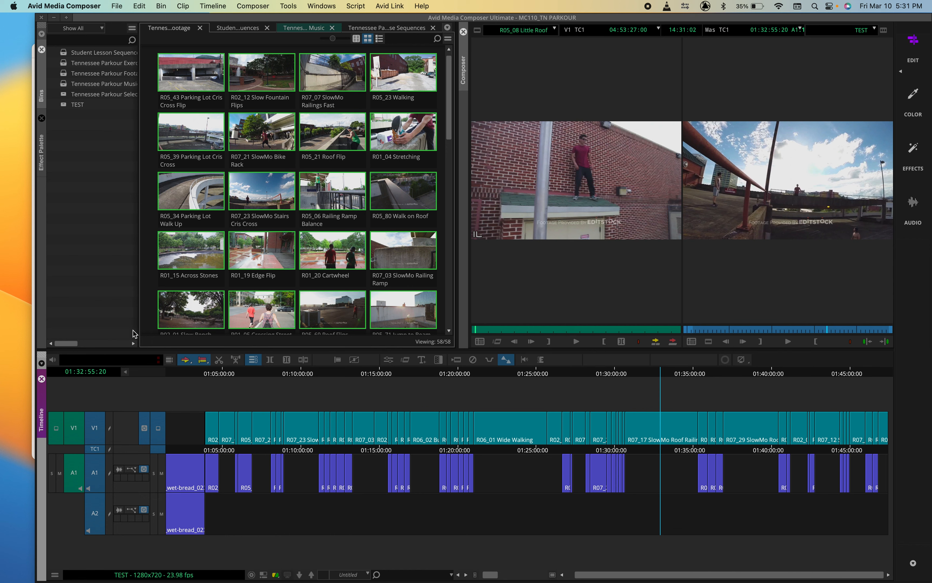
{"action": "left_click", "coordinate": [94, 473]}
{"action": "left_click", "coordinate": [99, 520]}
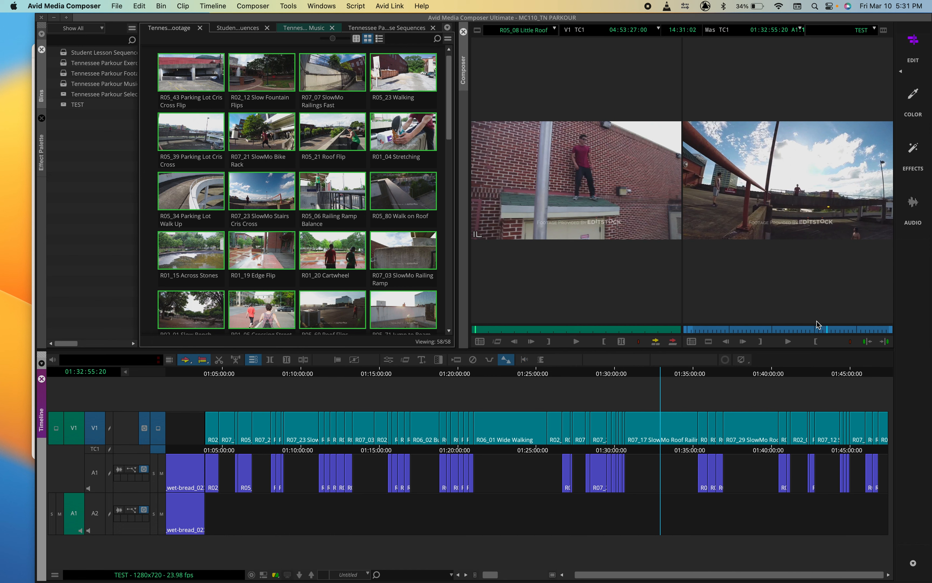
Step: Add a red V1 marker commented "Fix brightness" at the playhead, view it in the Markers window, and close that window
{"action": "left_click", "coordinate": [850, 343]}
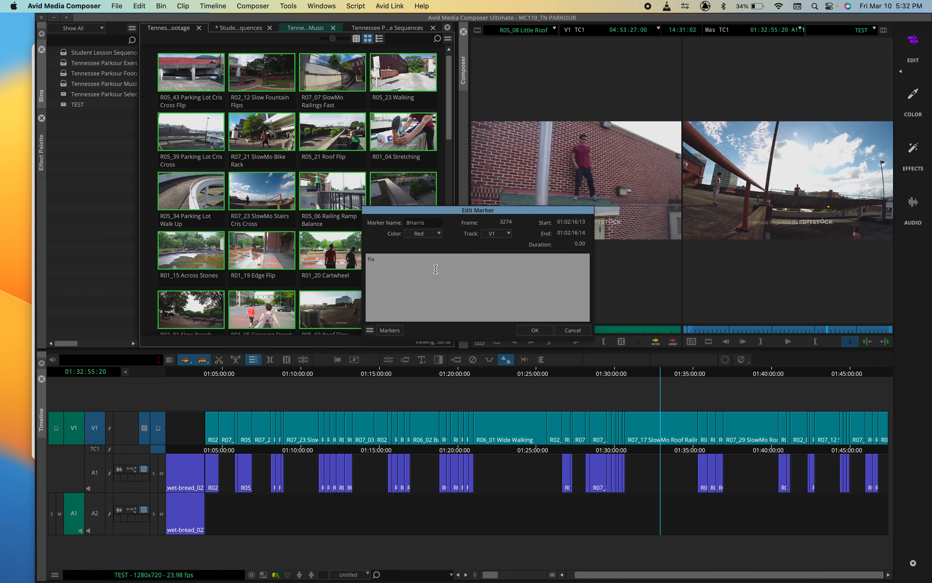
{"action": "type", "text": "brightness"}
{"action": "left_click", "coordinate": [389, 330]}
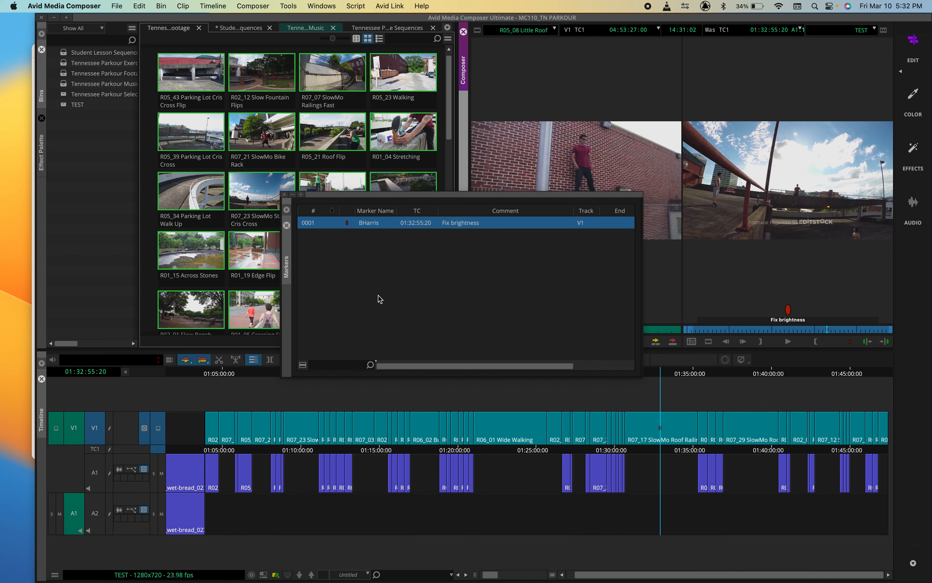
{"action": "left_click", "coordinate": [284, 194]}
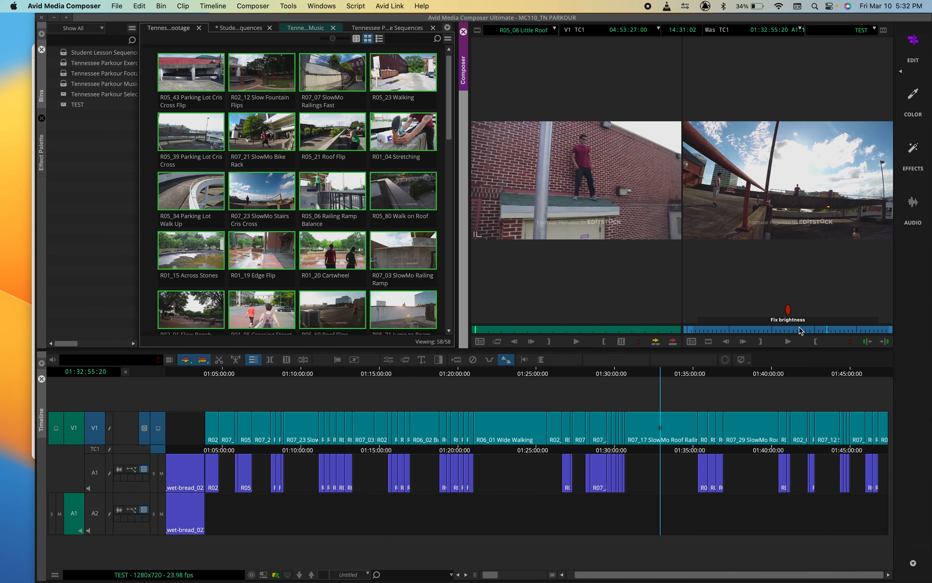
Step: Add a red V1 marker commented "Ugly shot" at 01:38:10:01 in the sequence
{"action": "left_click_drag", "start_coordinate": [772, 376], "coordinate": [743, 379]}
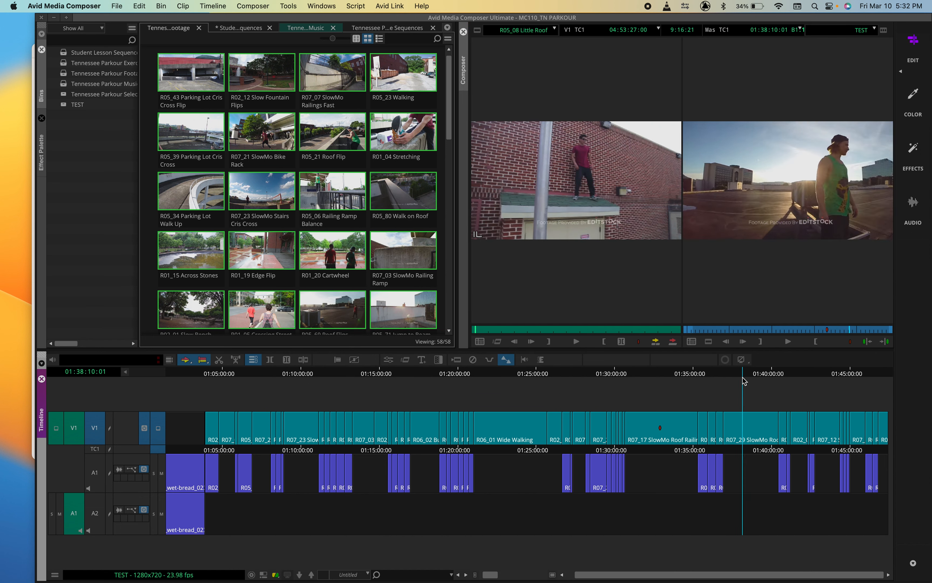
{"action": "left_click", "coordinate": [850, 342]}
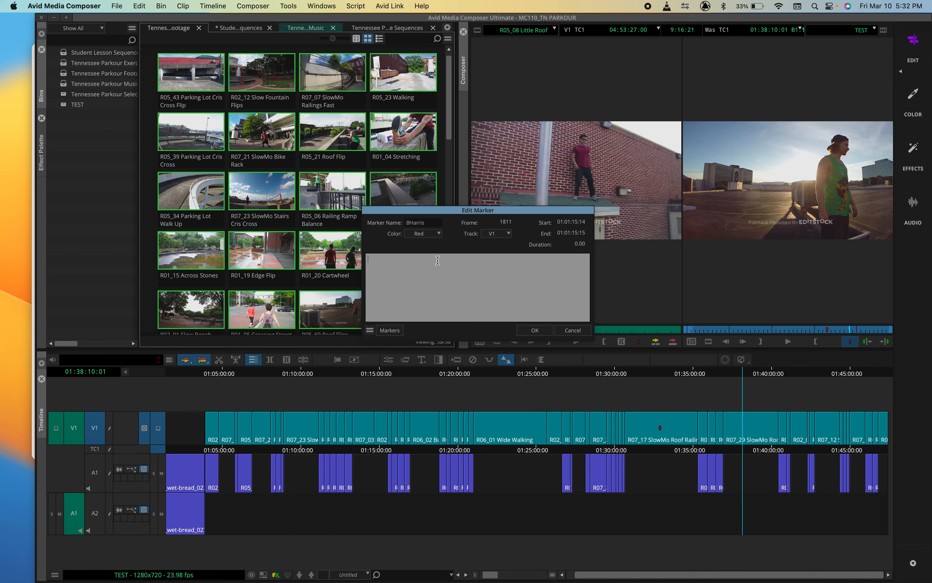
{"action": "type", "text": "Ugly shot"}
{"action": "left_click", "coordinate": [524, 330]}
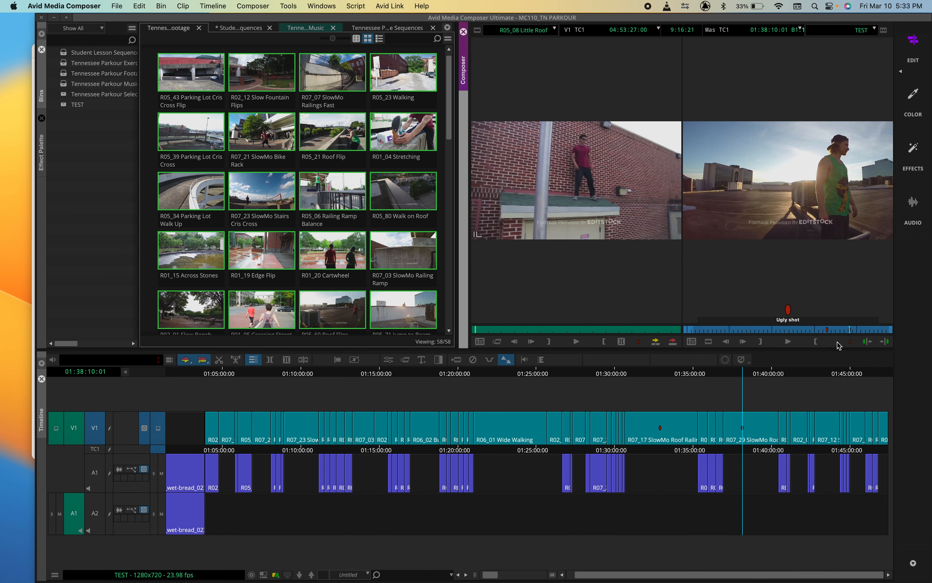
Step: Move through the sequence around the Ugly shot marker and return to the Fix brightness marker
{"action": "left_click", "coordinate": [857, 330]}
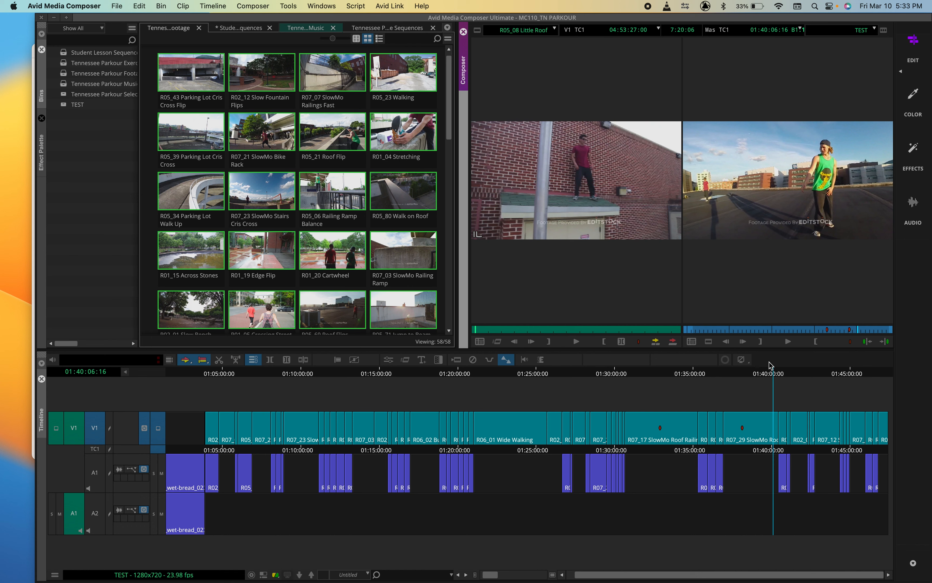
{"action": "left_click_drag", "start_coordinate": [772, 377], "coordinate": [743, 378]}
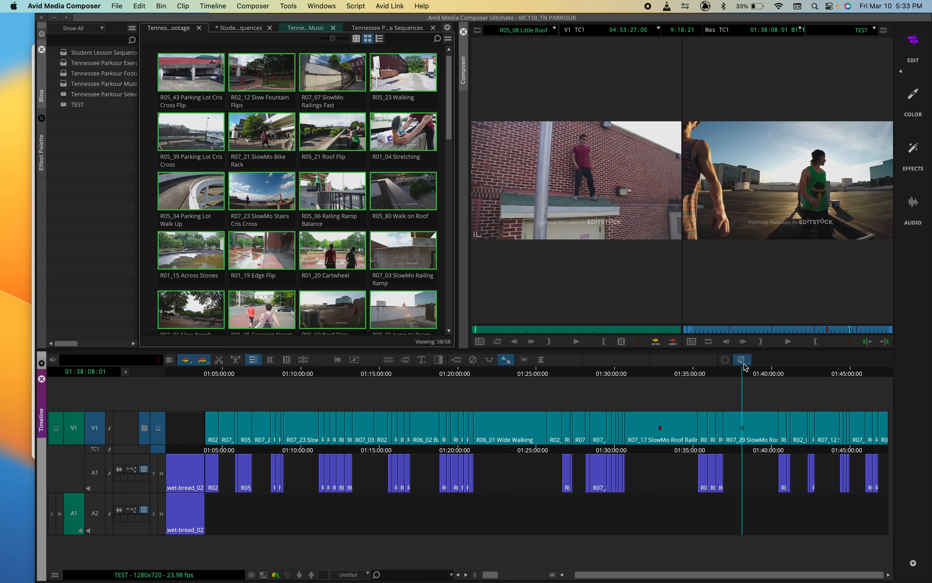
{"action": "left_click", "coordinate": [827, 330]}
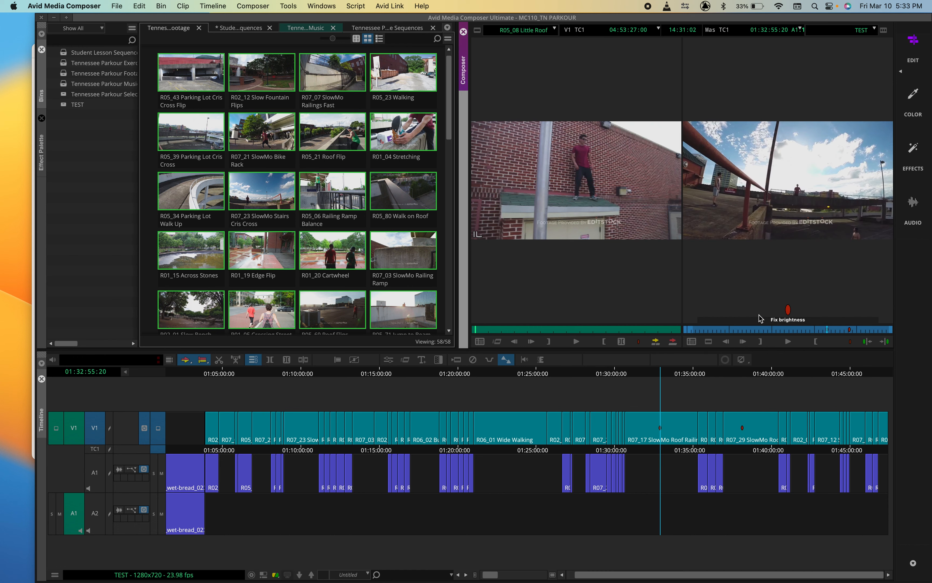
Step: Add a red marker commented "lkjsdnlkcsn" at 04:53:34:09 in the R05_08 Little Roof source clip
{"action": "left_click_drag", "start_coordinate": [497, 333], "coordinate": [574, 333]}
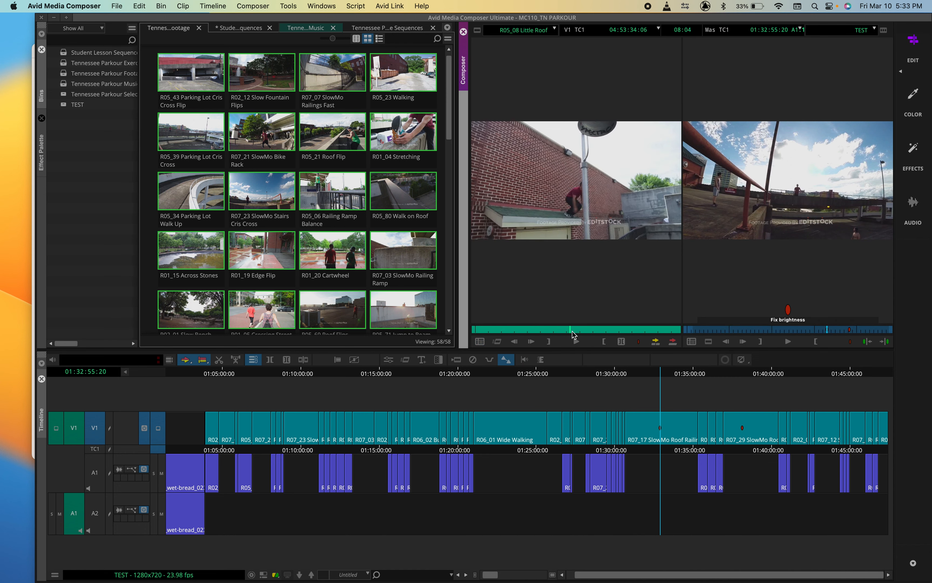
{"action": "left_click", "coordinate": [638, 341]}
{"action": "left_click", "coordinate": [374, 258]}
{"action": "type", "text": "lkjsdnlkcsn"}
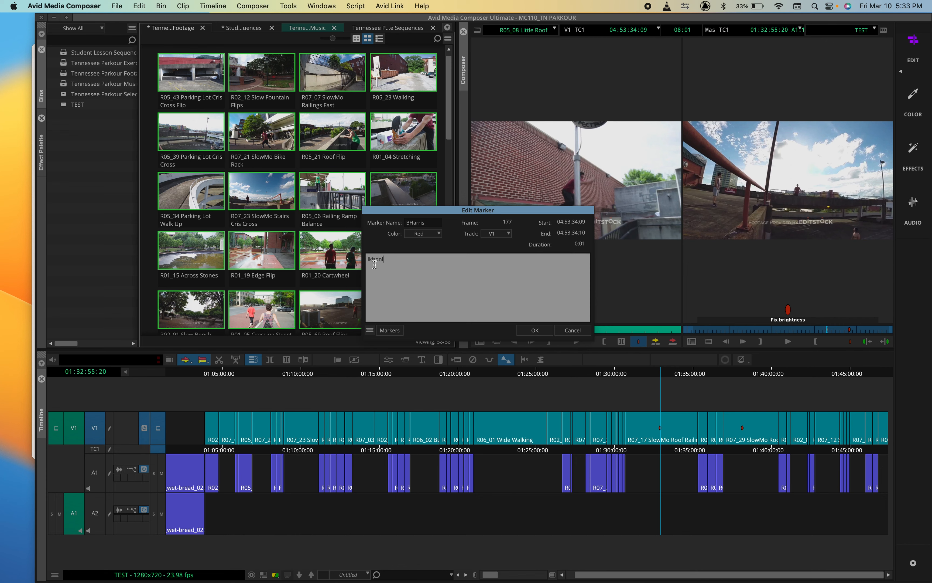
{"action": "left_click", "coordinate": [534, 330]}
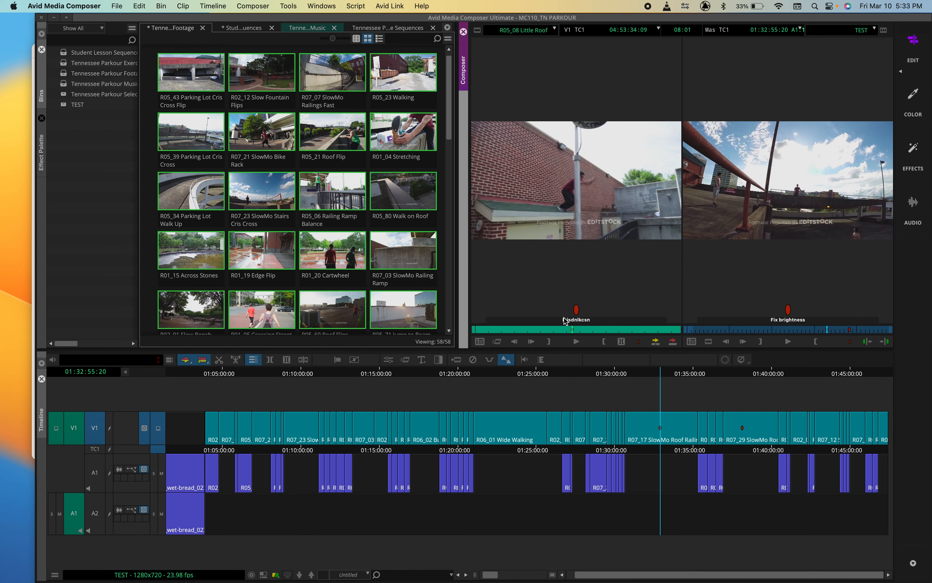
Step: Move off the source clip's marker, open the Markers window, and jump back to that marker from the list
{"action": "mouse_move", "coordinate": [566, 330]}
{"action": "left_mouse_down"}
{"action": "mouse_move", "coordinate": [593, 330]}
{"action": "mouse_move", "coordinate": [558, 327]}
{"action": "left_mouse_up"}
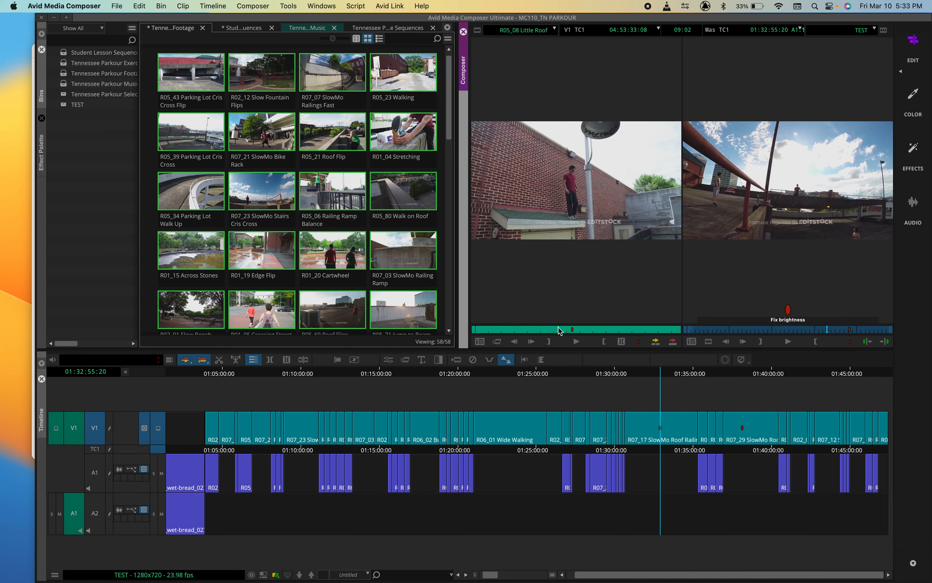
{"action": "left_click", "coordinate": [288, 5]}
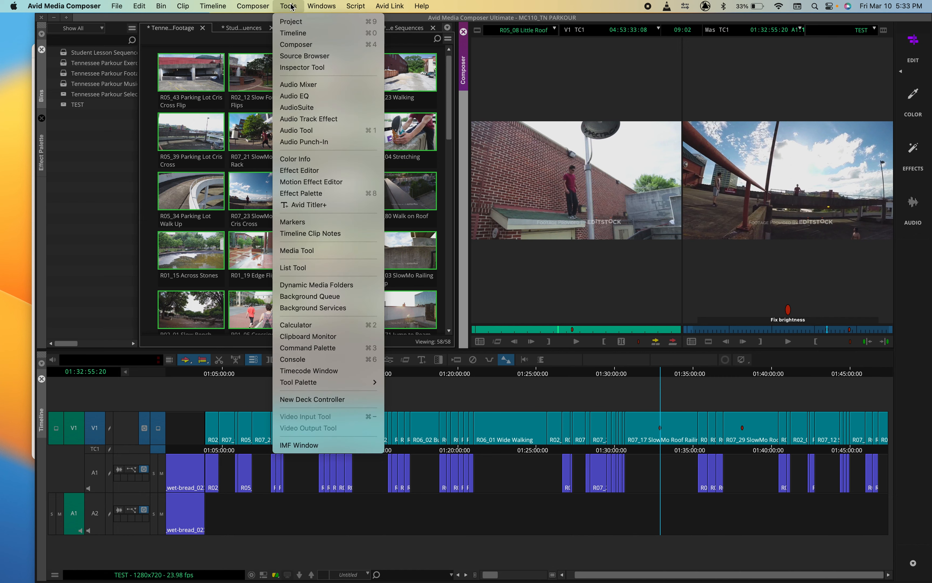
{"action": "left_click", "coordinate": [297, 222]}
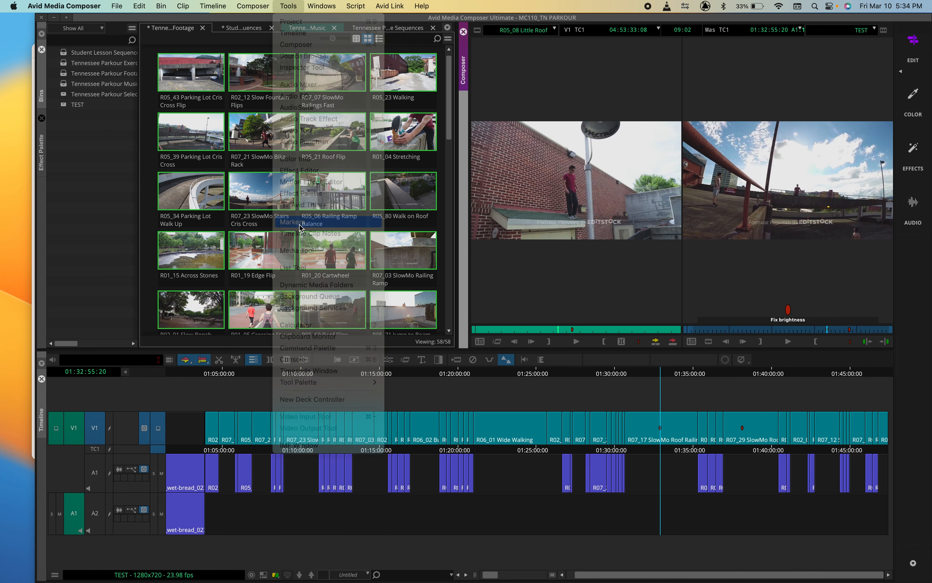
{"action": "left_click", "coordinate": [335, 223]}
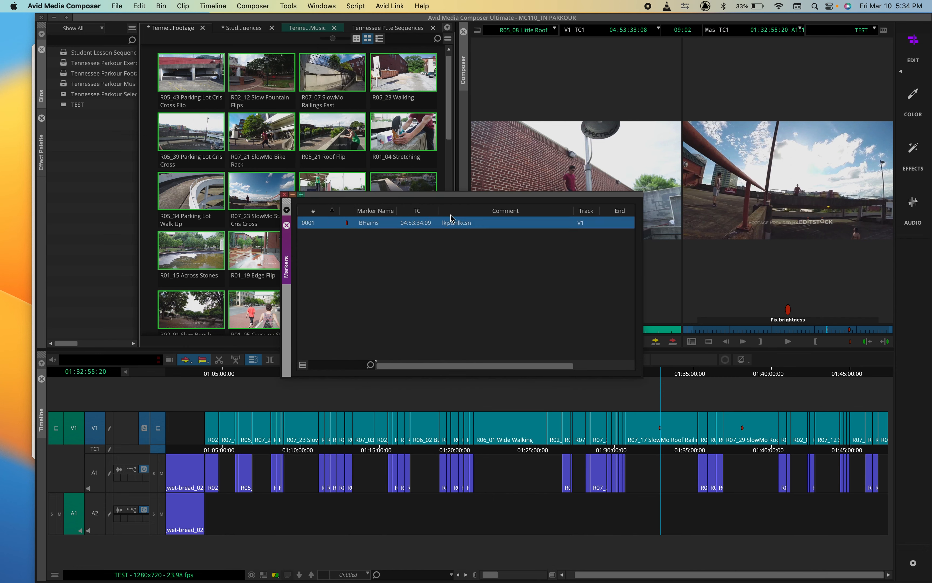
{"action": "double_click", "coordinate": [331, 222]}
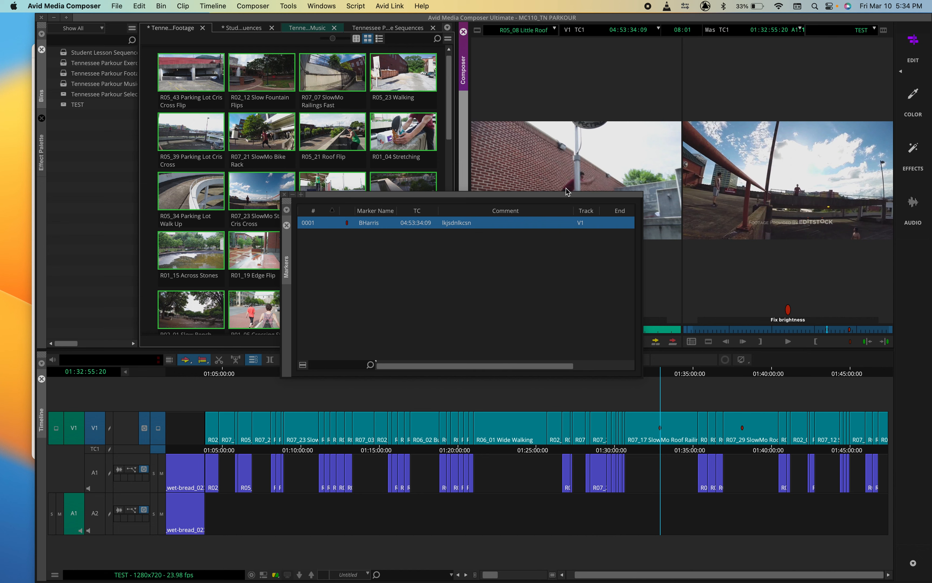
Step: Move the Markers window clear of the monitors, list the sequence's markers, and jump to the Fix brightness marker
{"action": "left_click_drag", "start_coordinate": [566, 197], "coordinate": [420, 177]}
{"action": "left_click", "coordinate": [752, 222]}
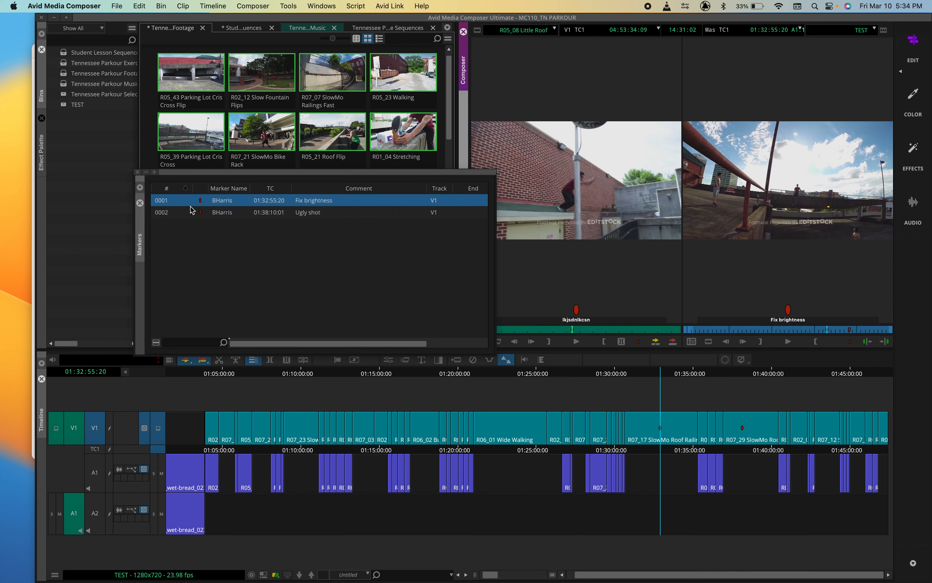
{"action": "double_click", "coordinate": [200, 201]}
Step: Examine the color choices for the Fix brightness marker and leave them without choosing one
{"action": "right_click", "coordinate": [175, 202]}
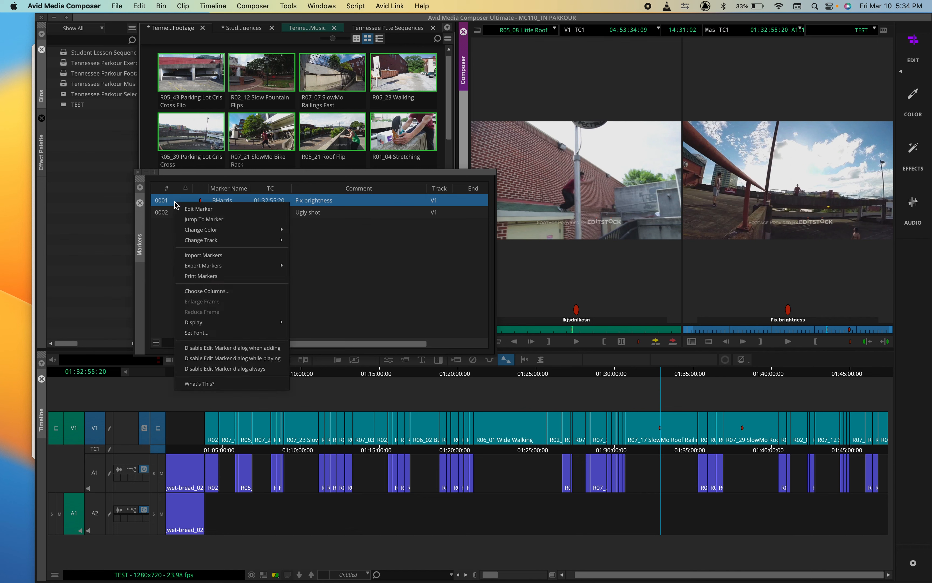
{"action": "mouse_move", "coordinate": [223, 232]}
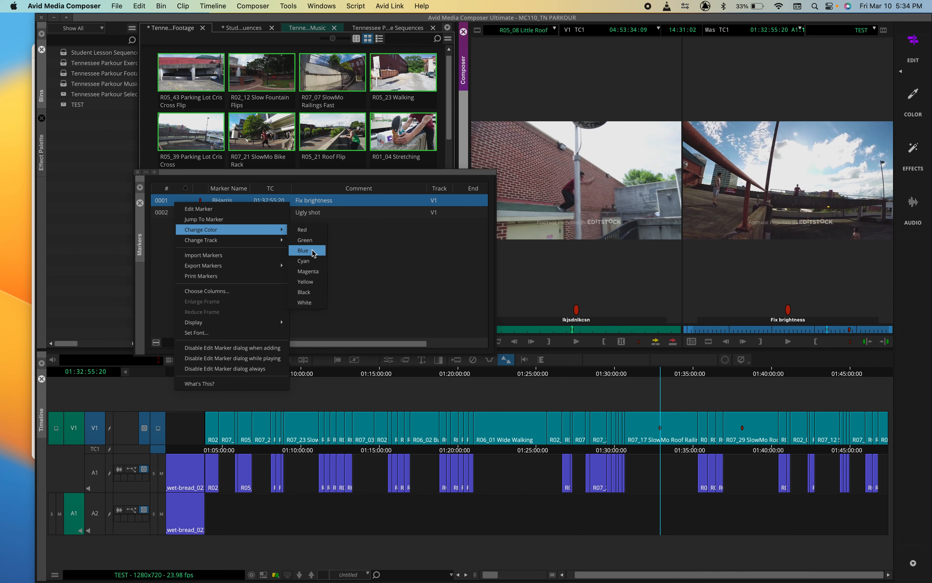
{"action": "left_click", "coordinate": [345, 249]}
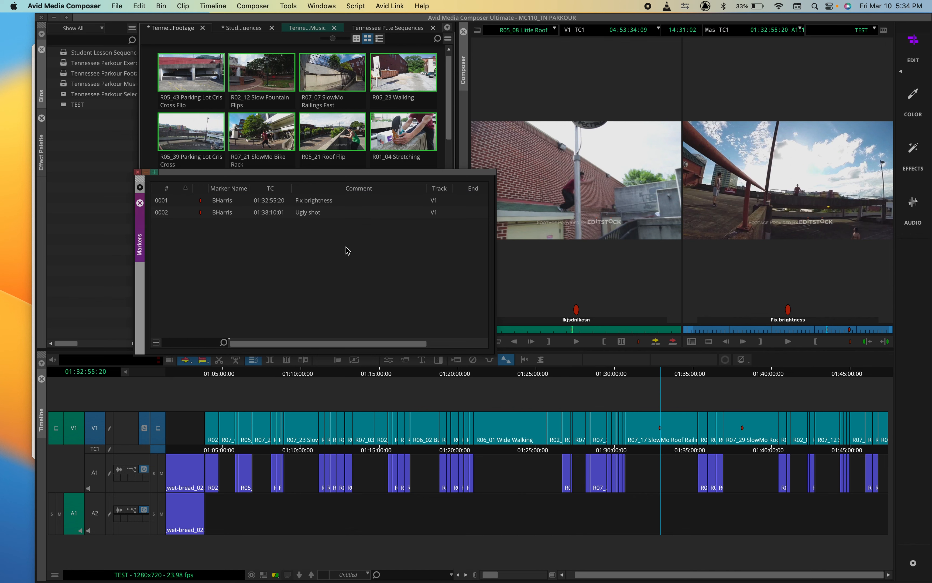
Step: Change the sequence's Fix brightness marker color to Blue and the Ugly shot marker color to Green
{"action": "left_click", "coordinate": [201, 201]}
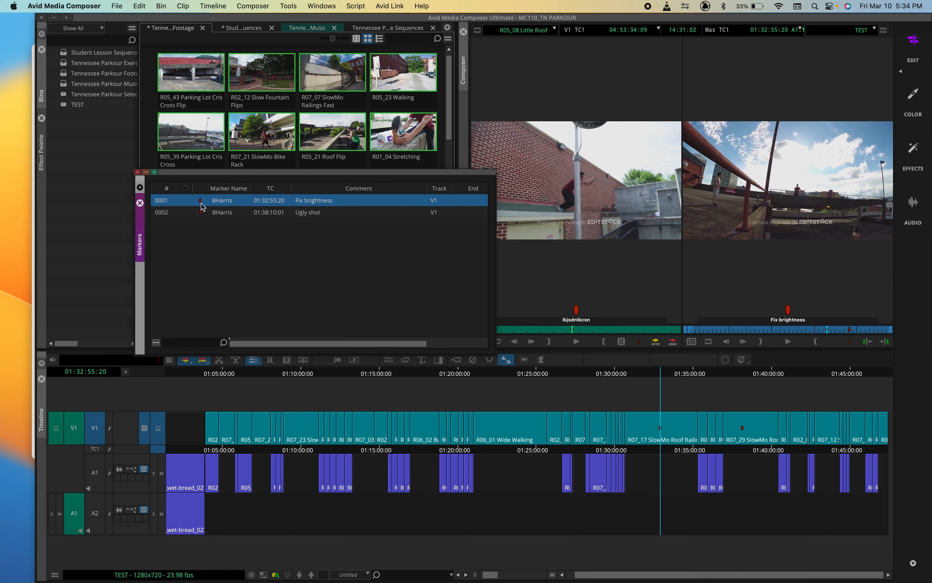
{"action": "right_click", "coordinate": [201, 201]}
{"action": "mouse_move", "coordinate": [244, 232]}
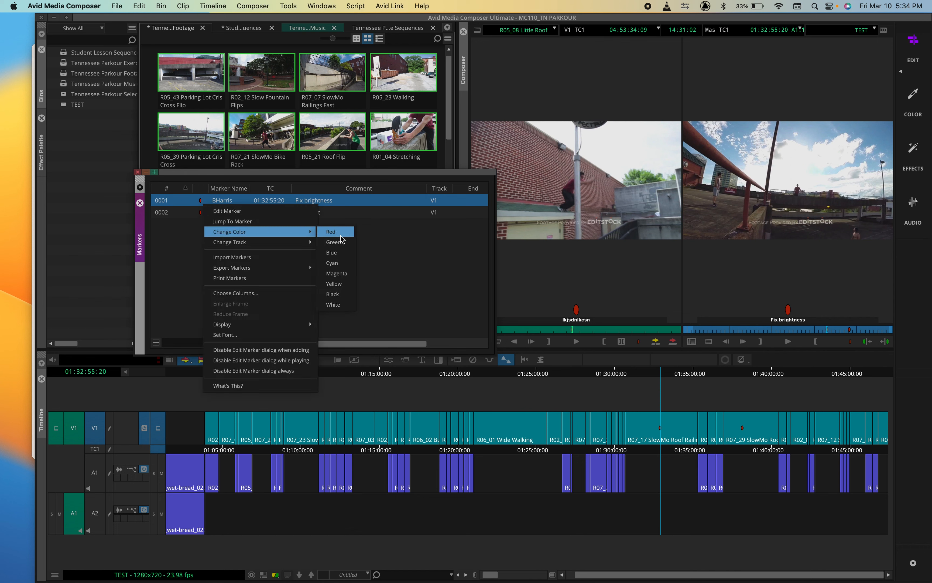
{"action": "left_click", "coordinate": [333, 254]}
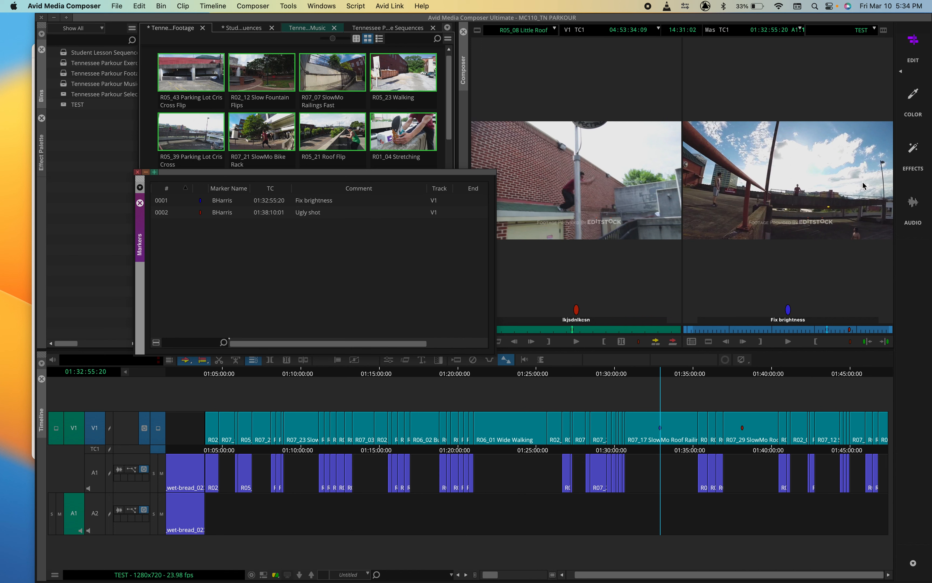
{"action": "right_click", "coordinate": [201, 217]}
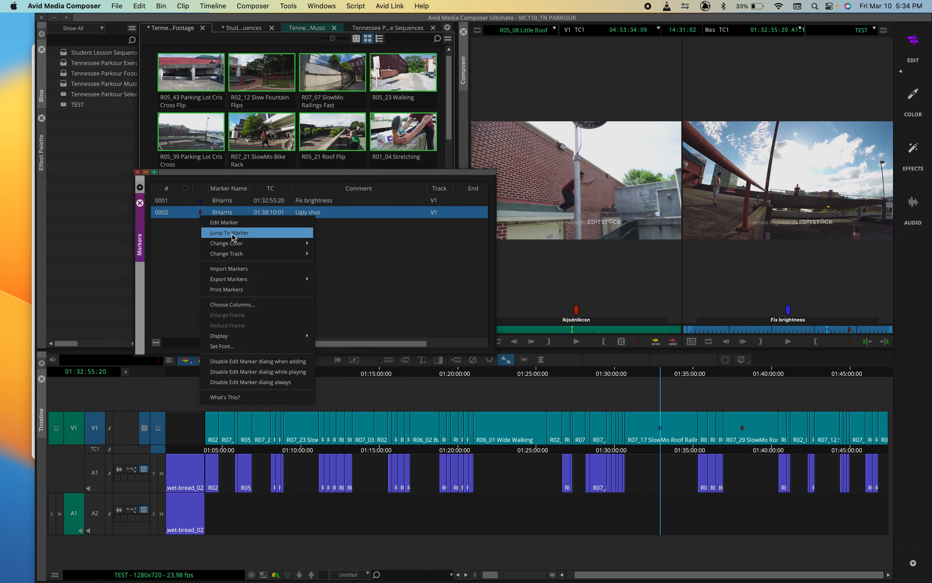
{"action": "mouse_move", "coordinate": [228, 243]}
{"action": "left_click", "coordinate": [340, 261]}
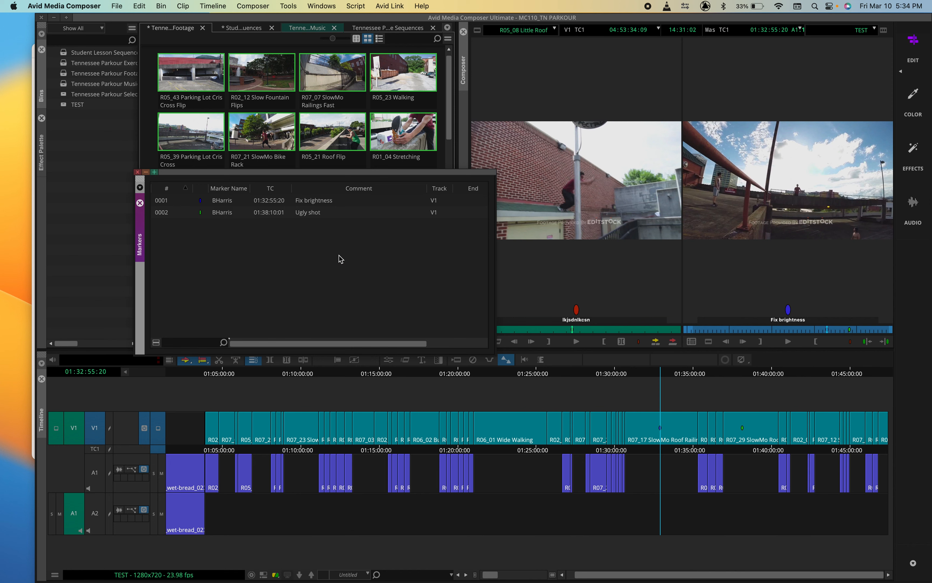
Step: Jump to the Ugly shot marker in the sequence from the marker list and clear the list selection
{"action": "left_click", "coordinate": [196, 215]}
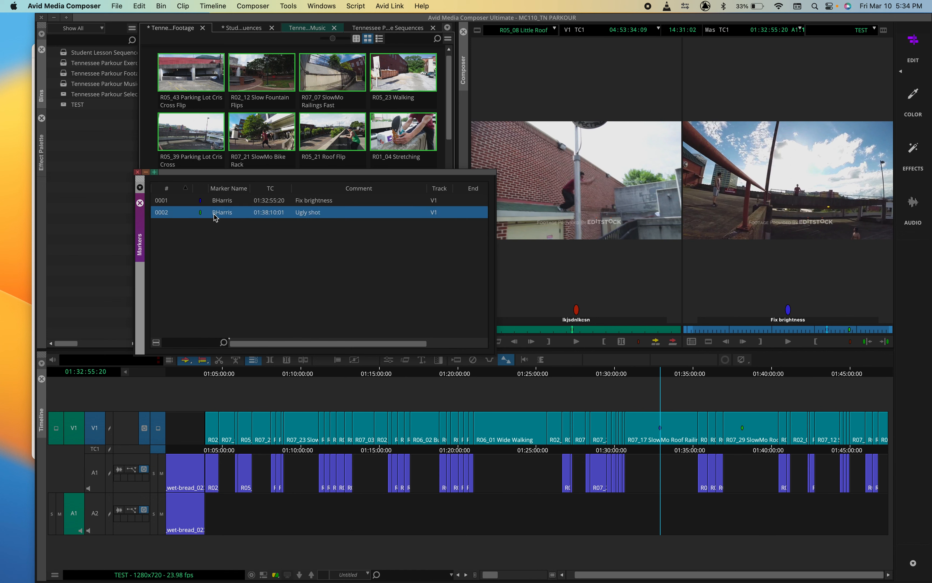
{"action": "double_click", "coordinate": [194, 214]}
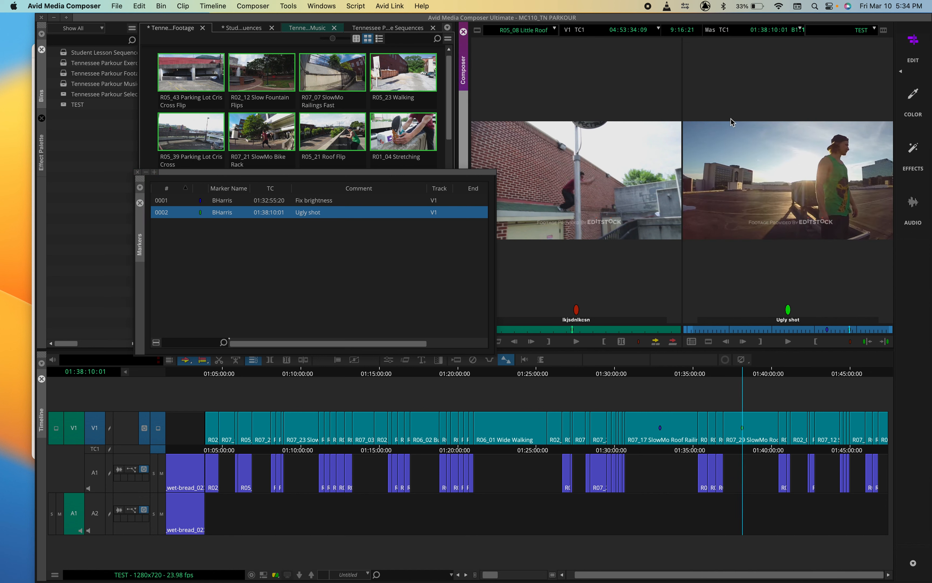
{"action": "left_click", "coordinate": [221, 274]}
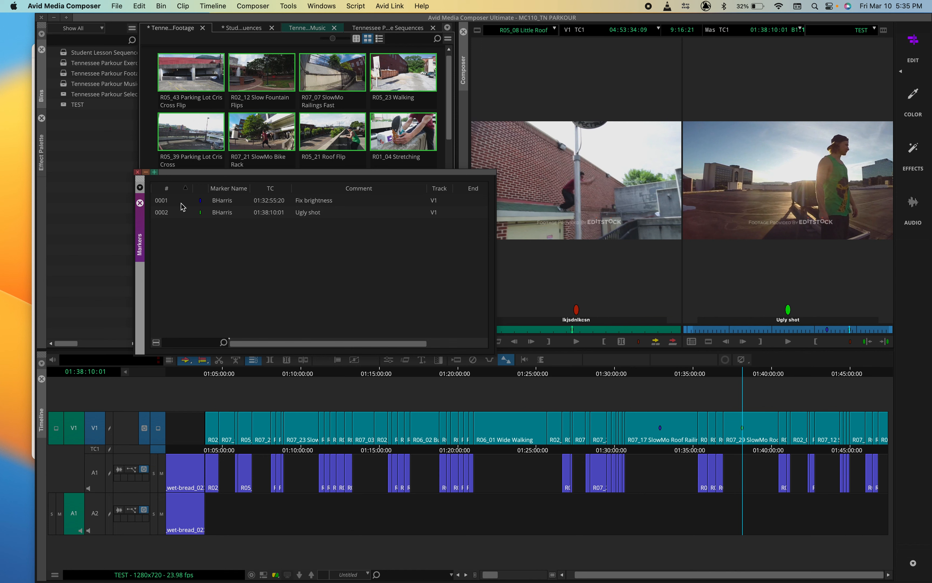
Step: Select the timecode, comment and track columns of the marker list in turn
{"action": "left_click", "coordinate": [275, 187]}
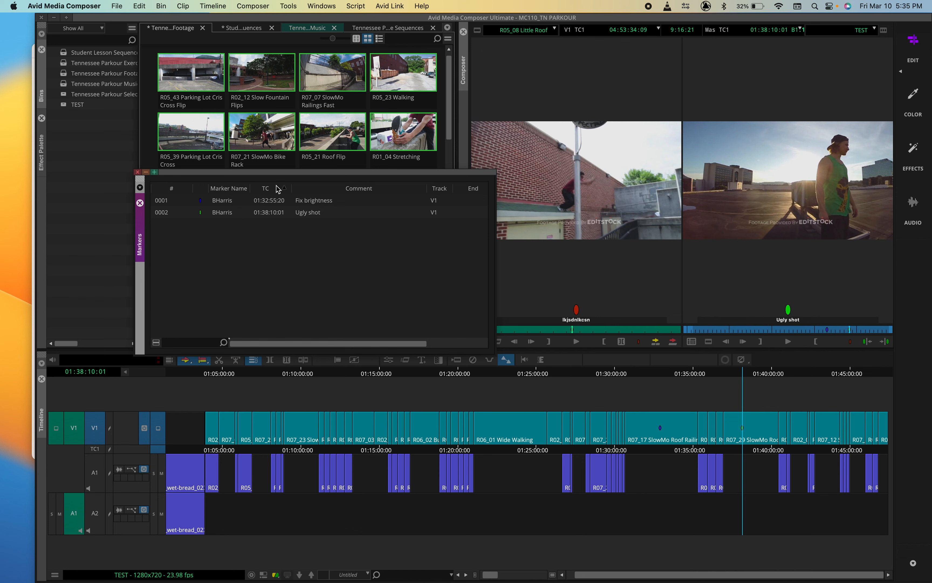
{"action": "left_click", "coordinate": [344, 190]}
{"action": "left_click", "coordinate": [442, 189]}
Step: Examine the marker list's export, track-change and display options, leaving them without choosing one
{"action": "right_click", "coordinate": [319, 228]}
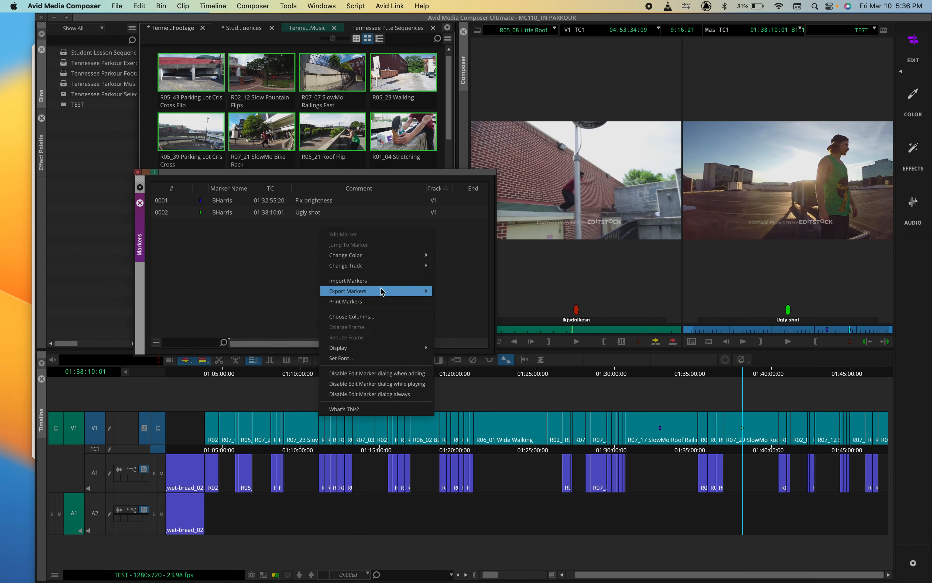
{"action": "left_click", "coordinate": [251, 215]}
{"action": "right_click", "coordinate": [249, 213]}
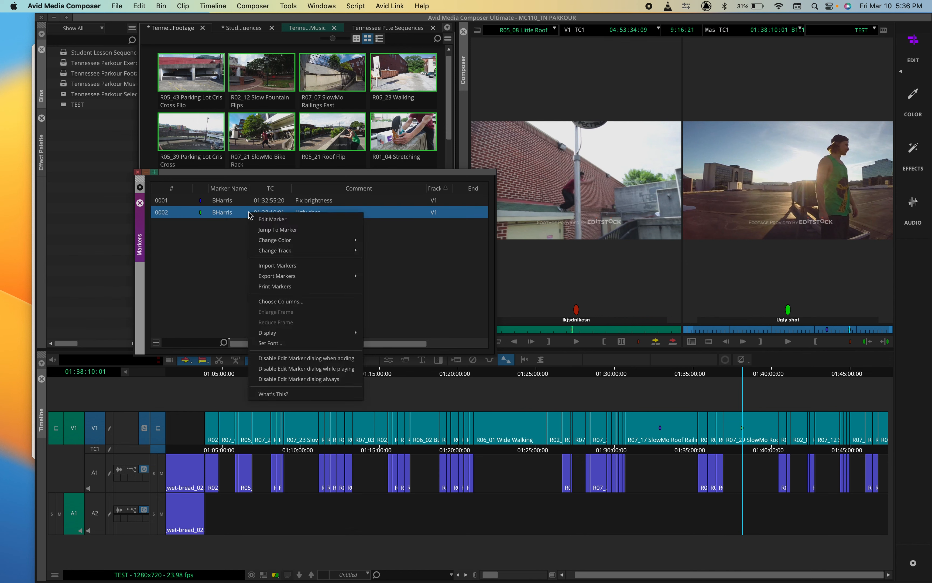
{"action": "mouse_move", "coordinate": [283, 251]}
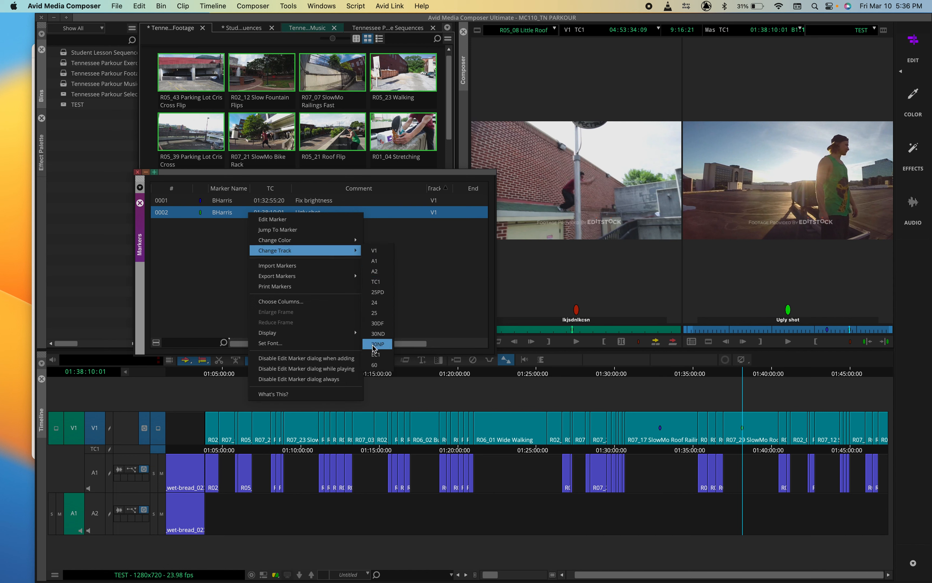
{"action": "left_click", "coordinate": [439, 275]}
{"action": "right_click", "coordinate": [284, 230]}
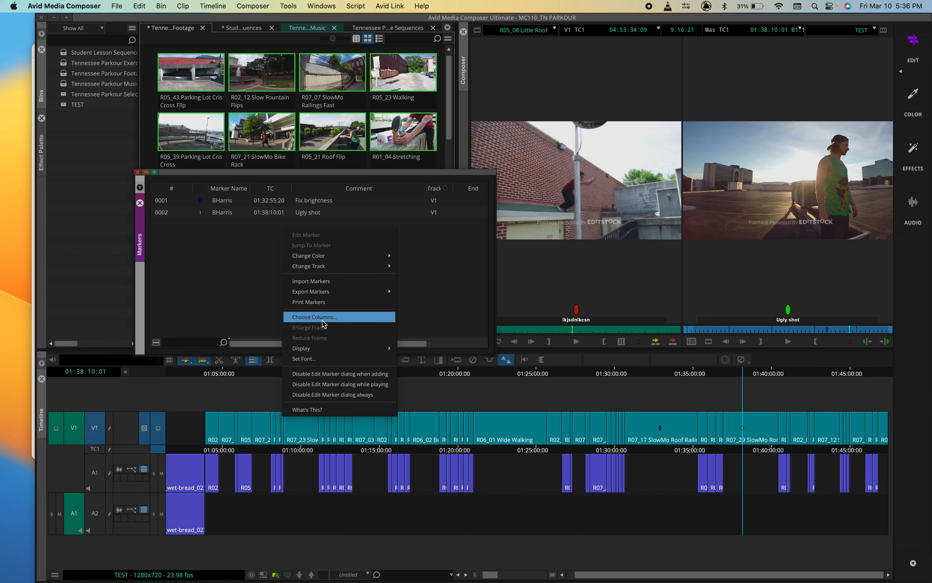
{"action": "mouse_move", "coordinate": [310, 350]}
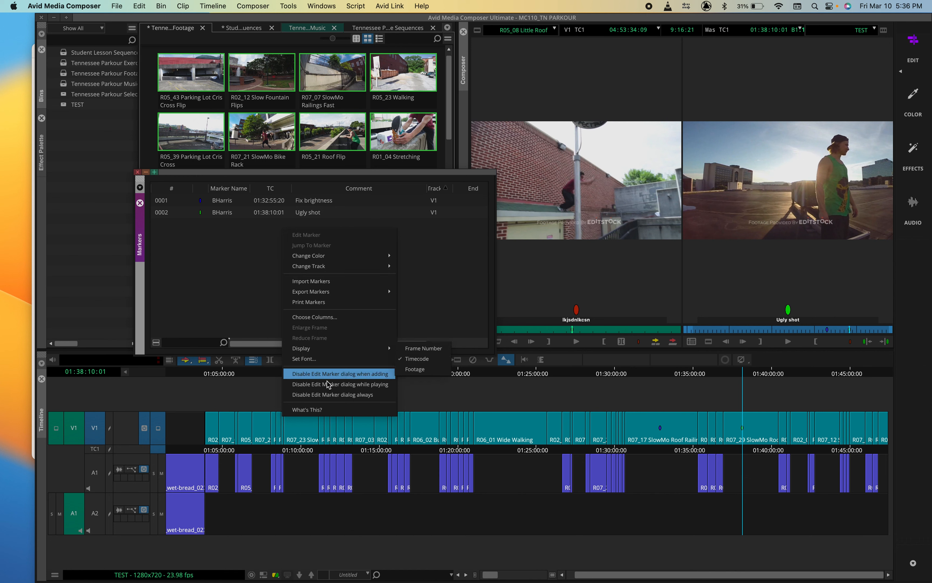
{"action": "left_click", "coordinate": [449, 253]}
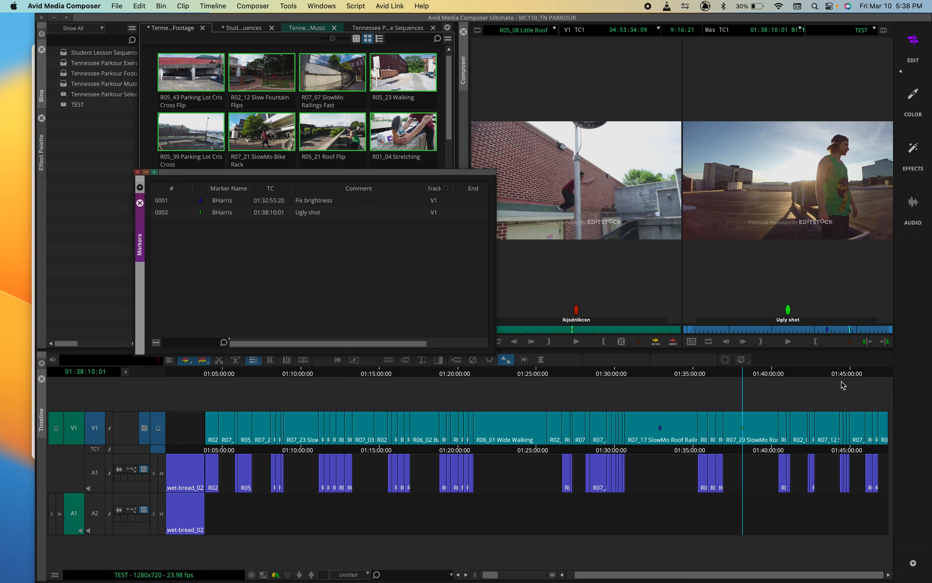
Step: Check several points along the TEST sequence and park the position indicator at the end of the sequence
{"action": "mouse_move", "coordinate": [760, 370]}
{"action": "left_mouse_down"}
{"action": "mouse_move", "coordinate": [918, 373]}
{"action": "mouse_move", "coordinate": [745, 371]}
{"action": "left_mouse_up"}
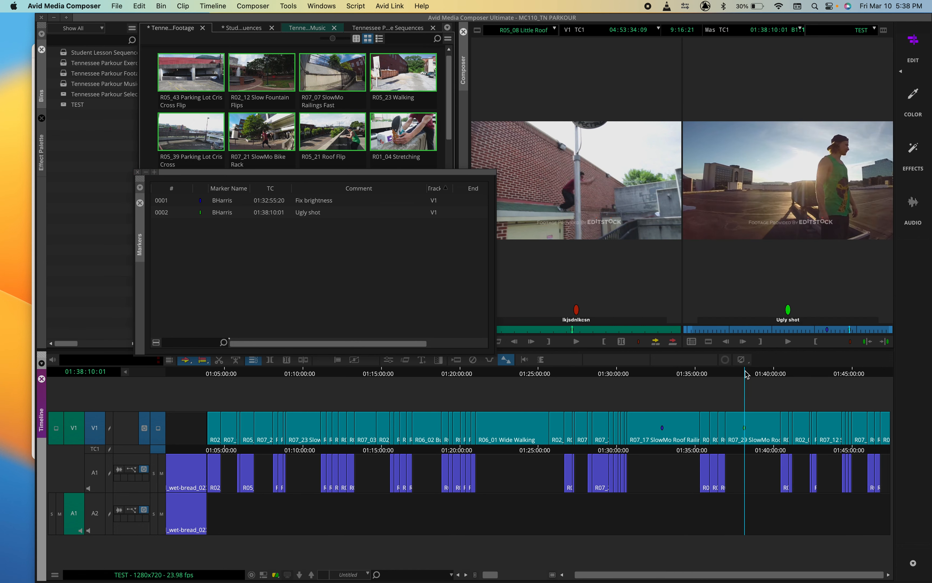
{"action": "left_click", "coordinate": [523, 375]}
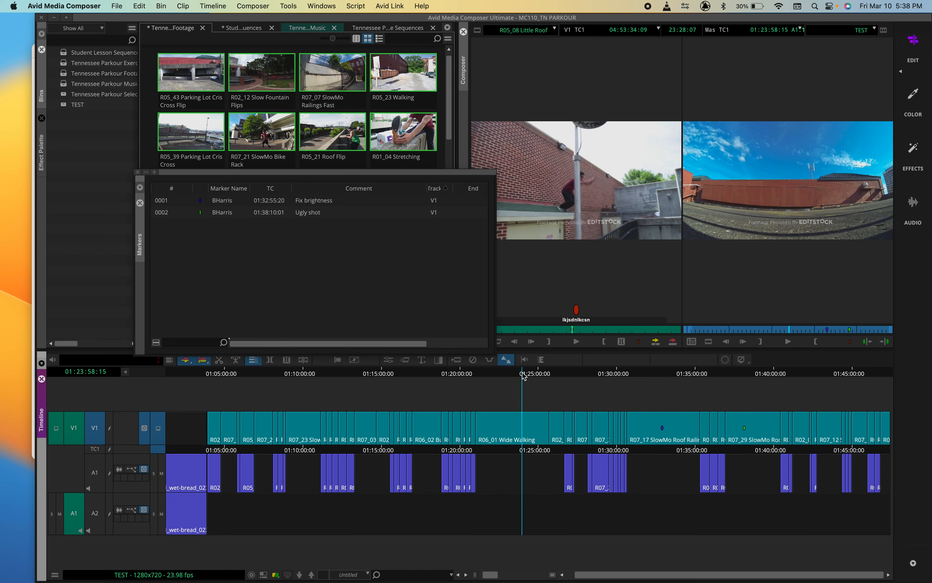
{"action": "left_click", "coordinate": [383, 374]}
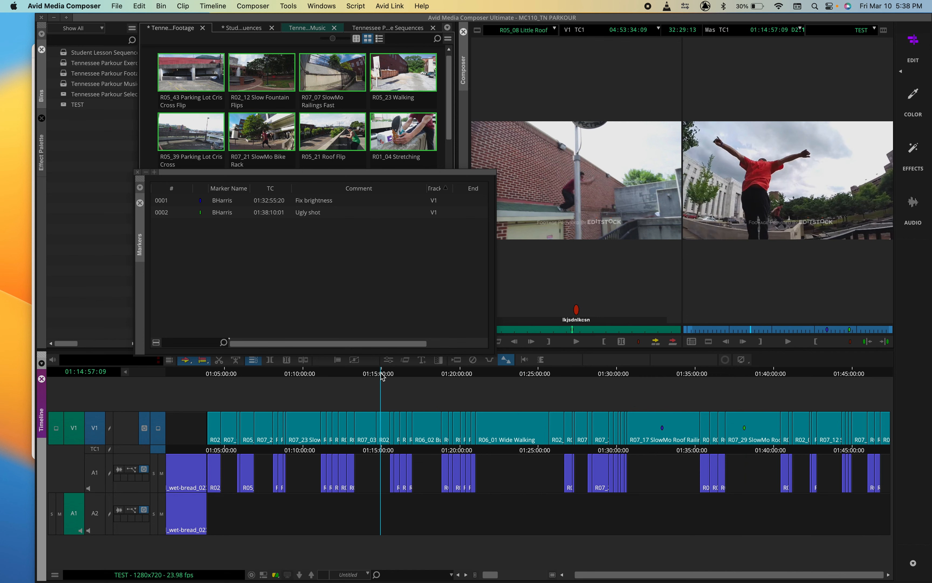
{"action": "left_click", "coordinate": [514, 372]}
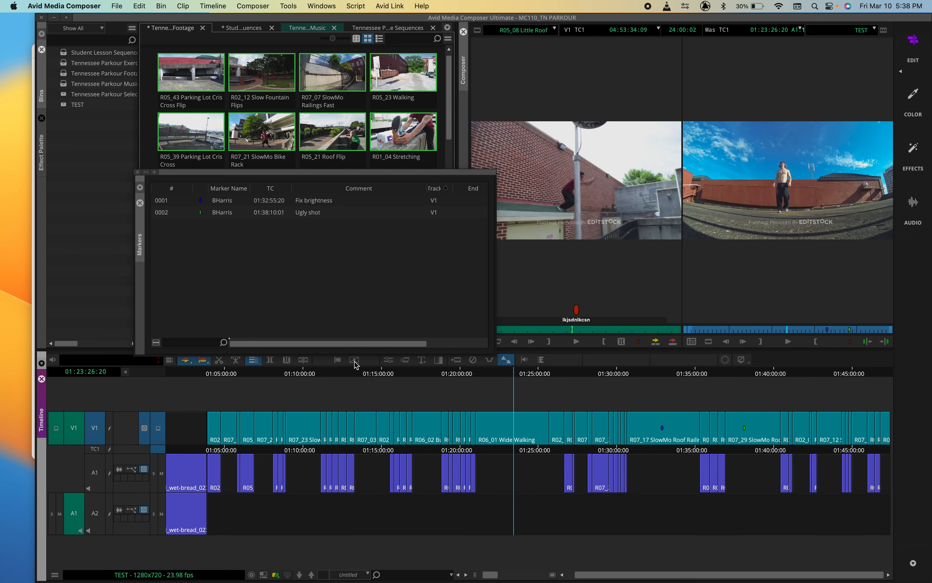
{"action": "left_click", "coordinate": [366, 375]}
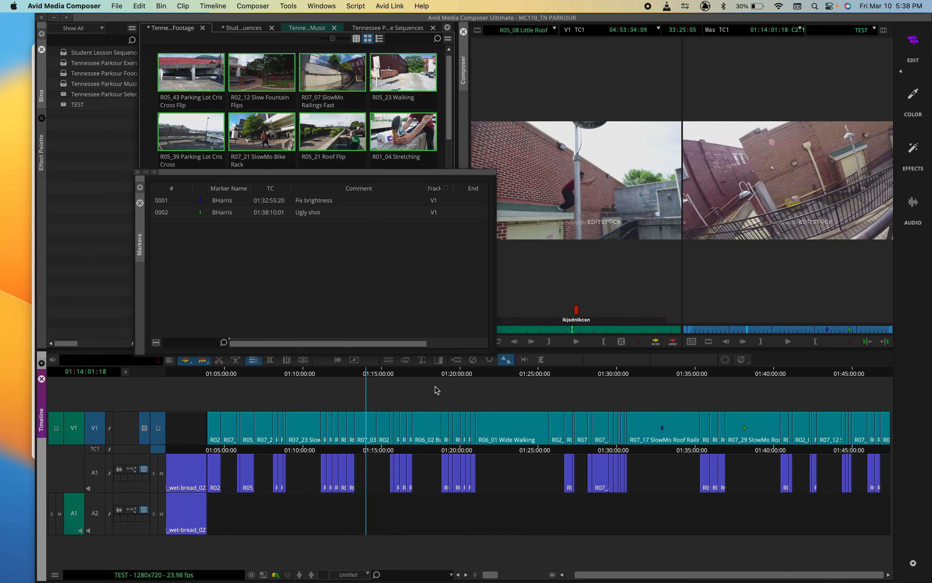
{"action": "left_click_drag", "start_coordinate": [815, 376], "coordinate": [922, 376]}
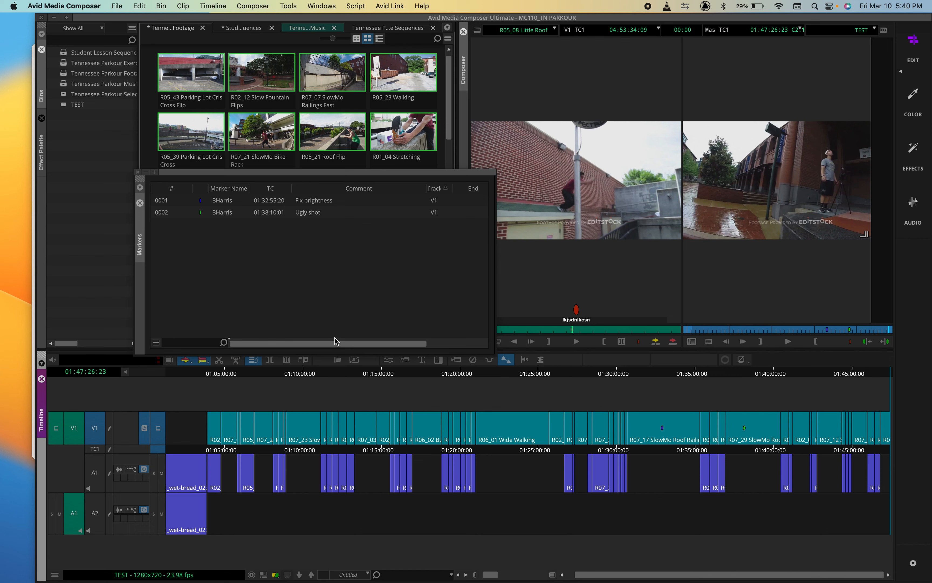
Step: List the R05_08 Little Roof source clip's markers and delete the one commented "lkjsdnlkcsn"
{"action": "left_click", "coordinate": [201, 213]}
{"action": "left_click", "coordinate": [541, 209]}
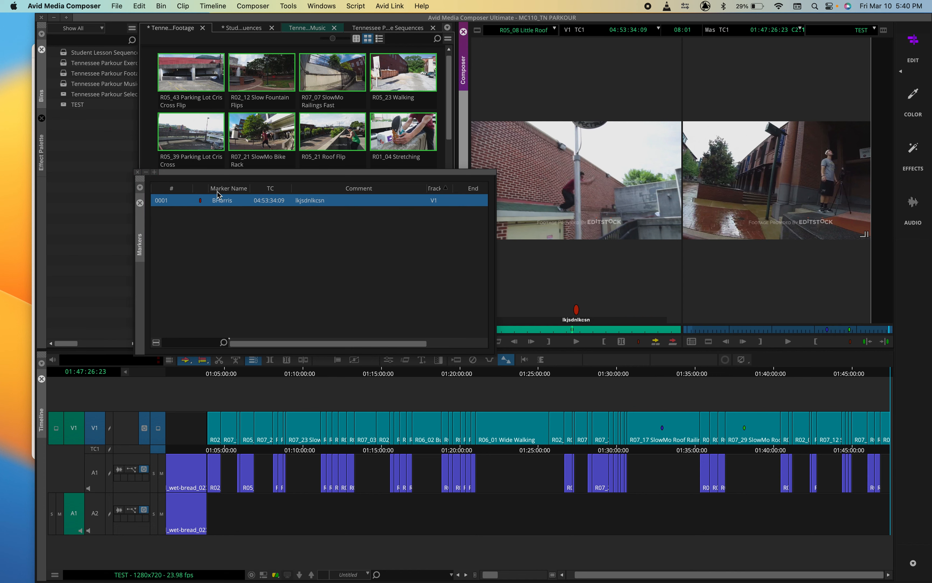
{"action": "right_click", "coordinate": [193, 203]}
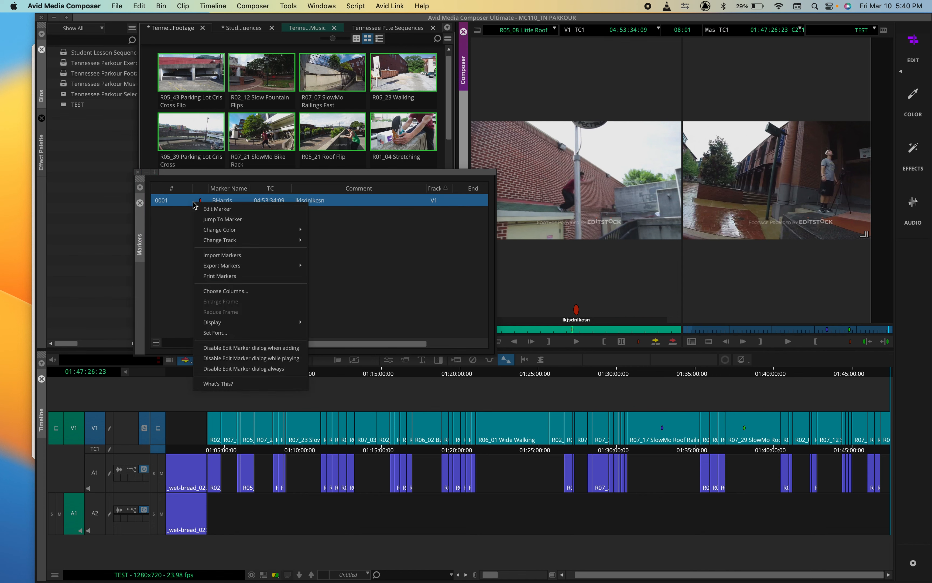
{"action": "left_click", "coordinate": [184, 205]}
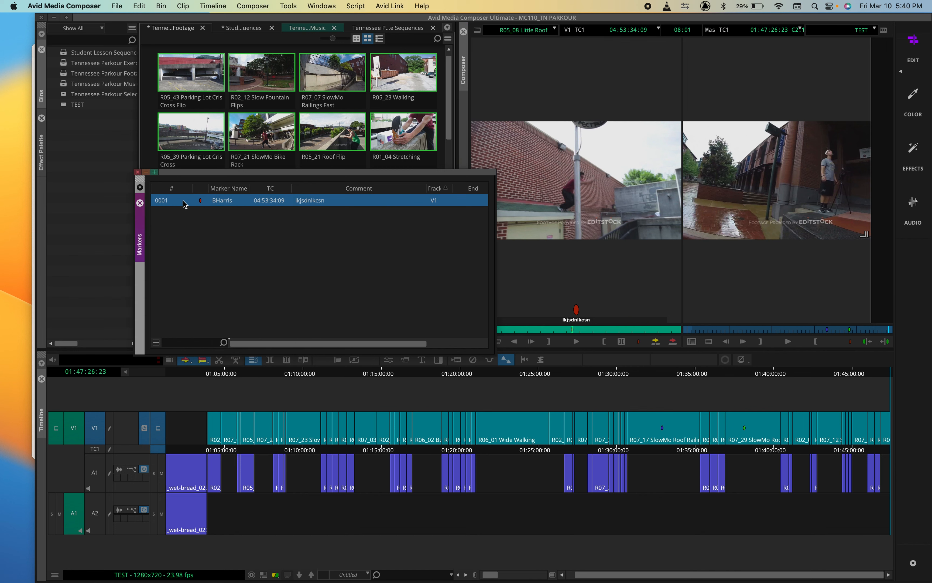
{"action": "key", "text": "Delete"}
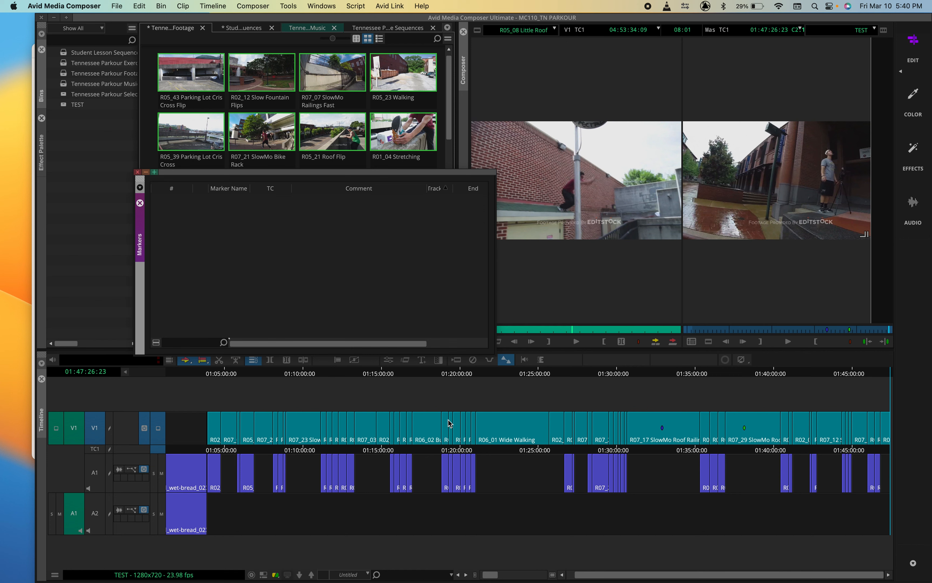
Step: List the TEST sequence's markers, jumping to the Ugly shot marker and on to the Fix brightness marker
{"action": "left_click", "coordinate": [813, 175]}
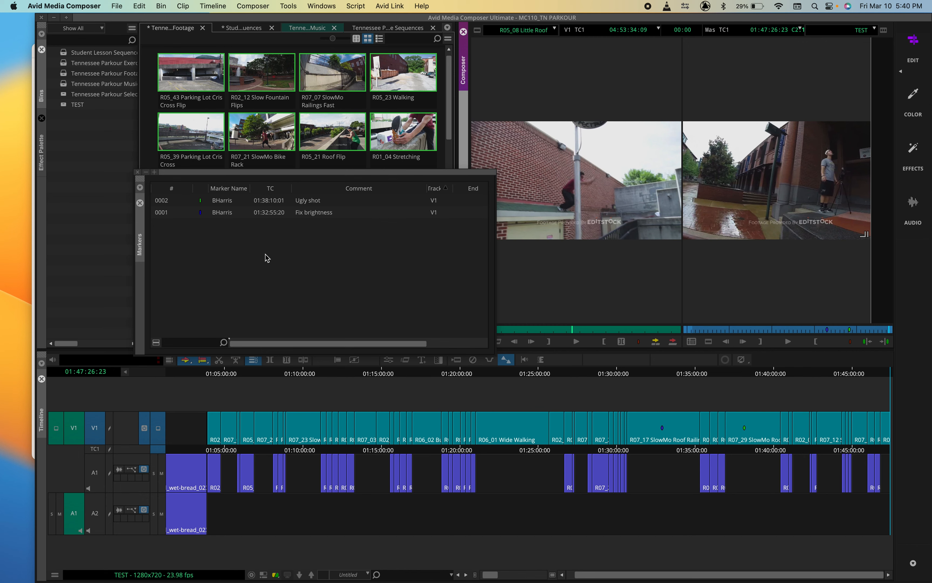
{"action": "left_click", "coordinate": [289, 5]}
{"action": "left_click", "coordinate": [204, 269]}
{"action": "left_click", "coordinate": [174, 200]}
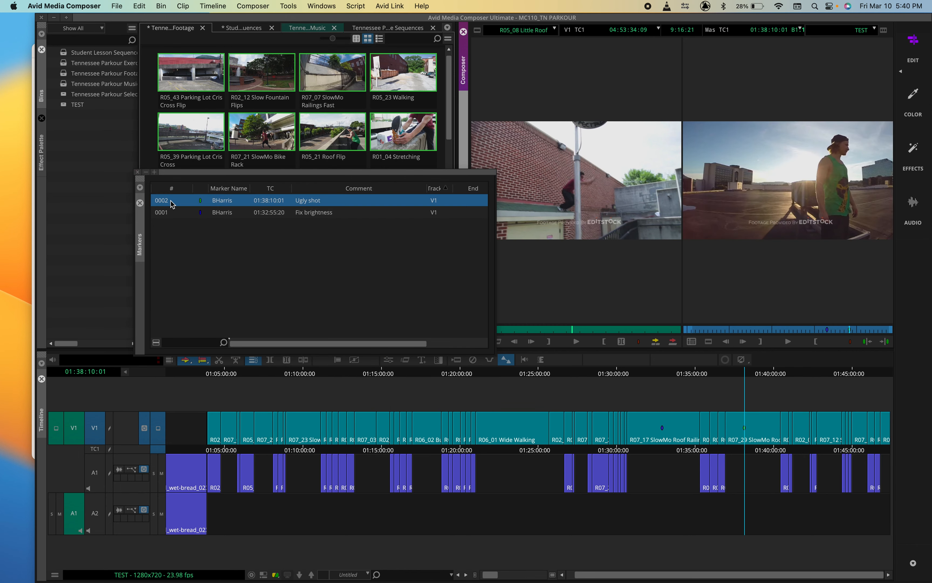
{"action": "left_click", "coordinate": [172, 215]}
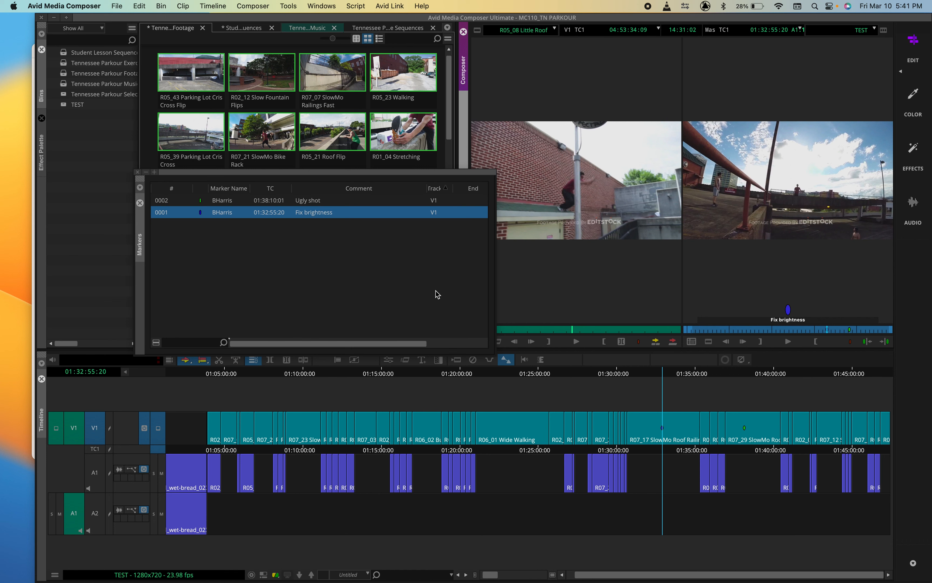
Step: Park on the Ugly shot marker at 01:38:10:01 in the sequence, delete it, and save all open bins
{"action": "left_click", "coordinate": [196, 201]}
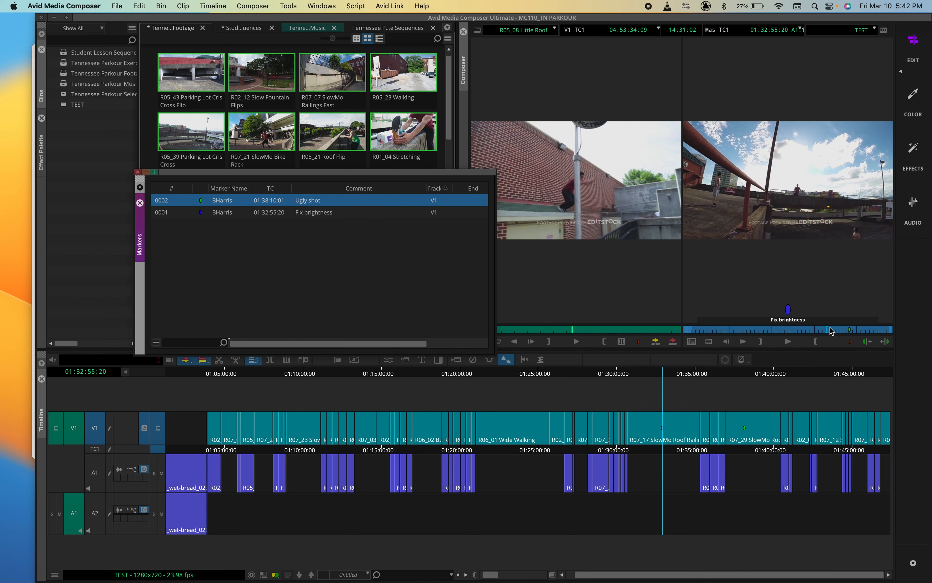
{"action": "left_click_drag", "start_coordinate": [825, 327], "coordinate": [848, 330]}
{"action": "left_click", "coordinate": [849, 329]}
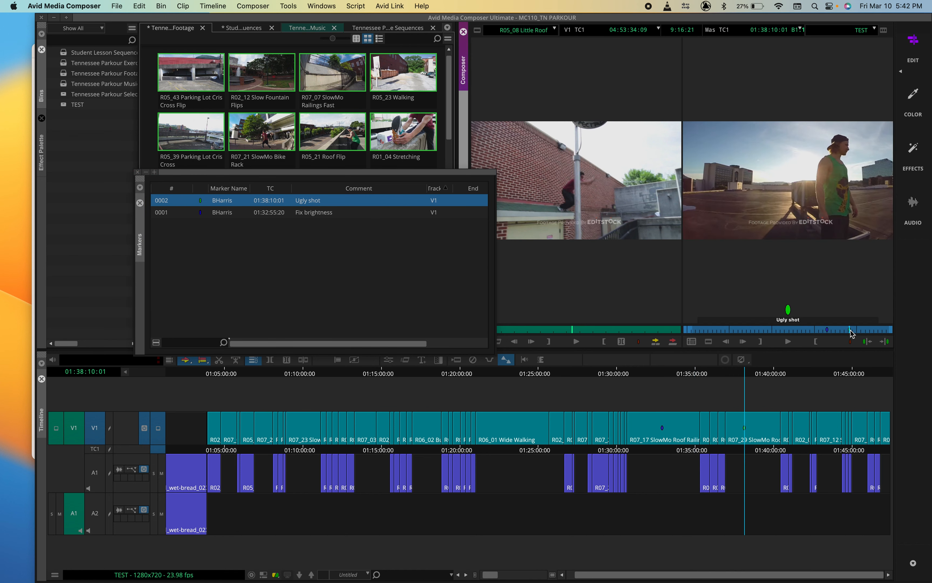
{"action": "key", "text": "Delete"}
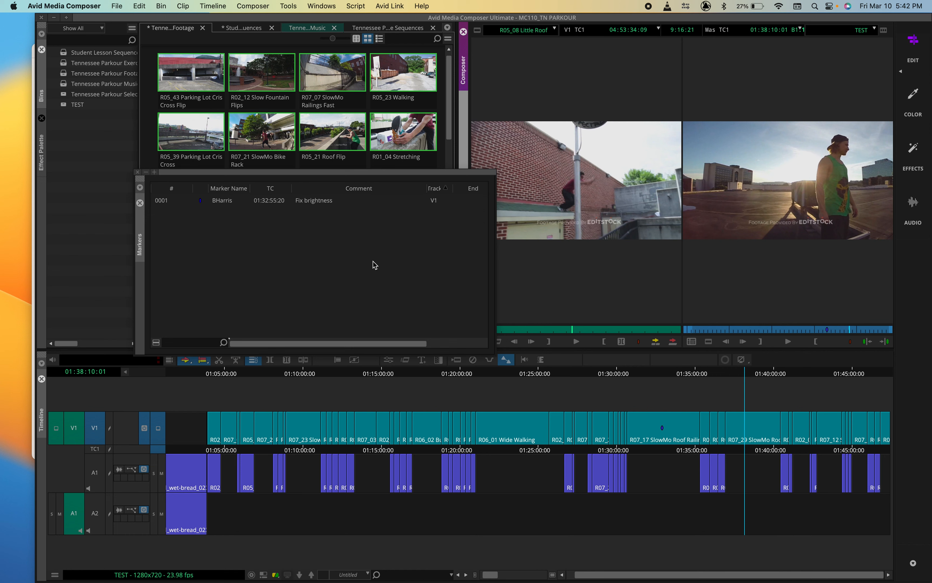
{"action": "key", "text": "super+s"}
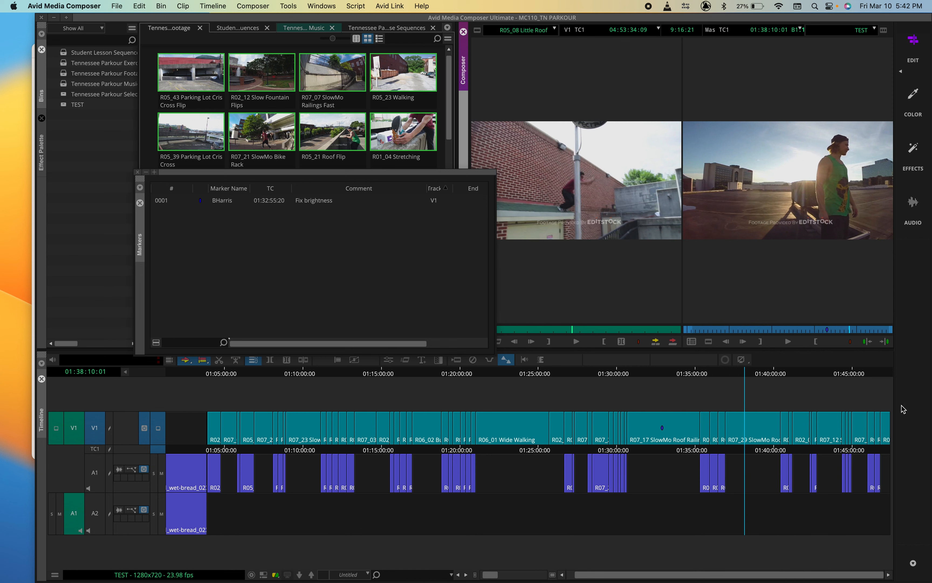
Step: Add video track V2 to the TEST sequence and park the position indicator at 01:10:04:25
{"action": "left_click", "coordinate": [86, 398]}
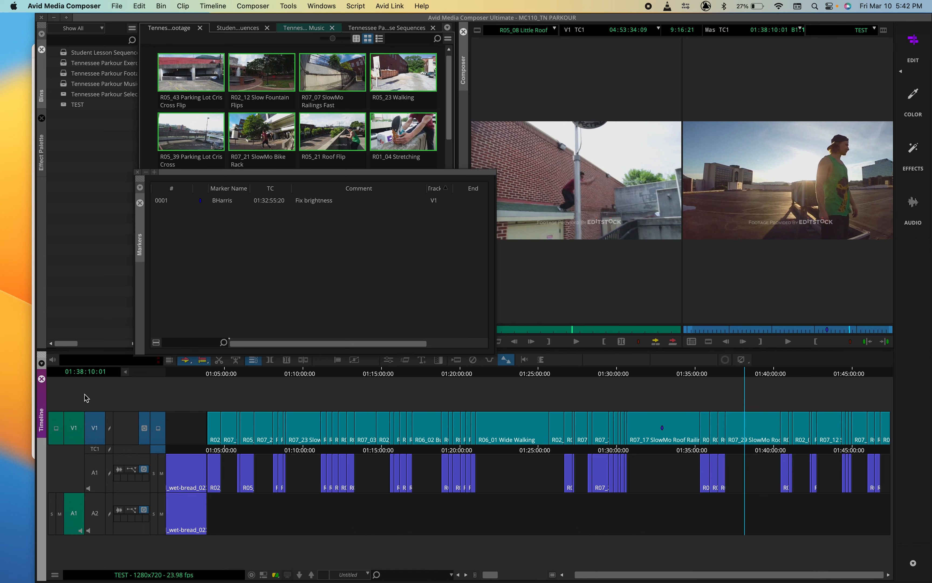
{"action": "key", "text": "super+y"}
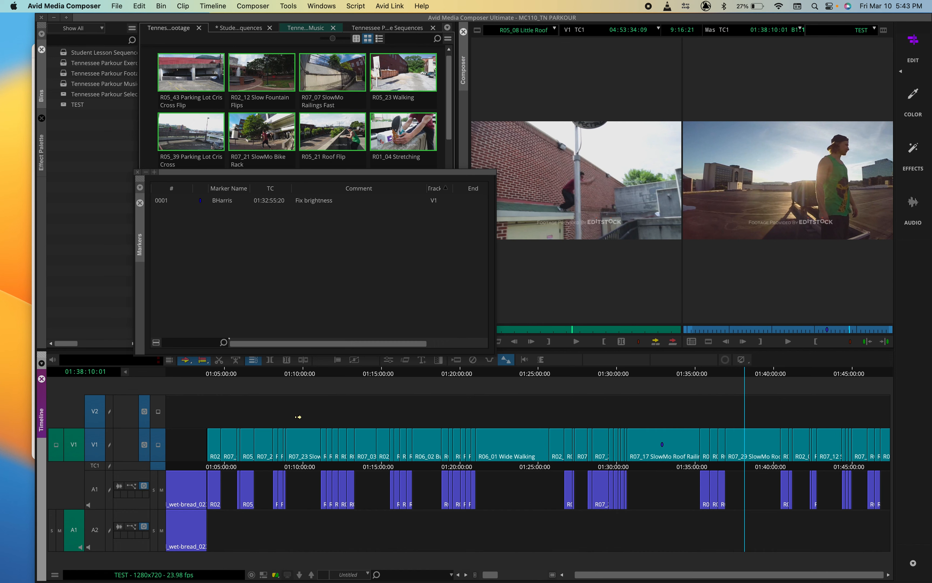
{"action": "left_click_drag", "start_coordinate": [270, 373], "coordinate": [304, 374]}
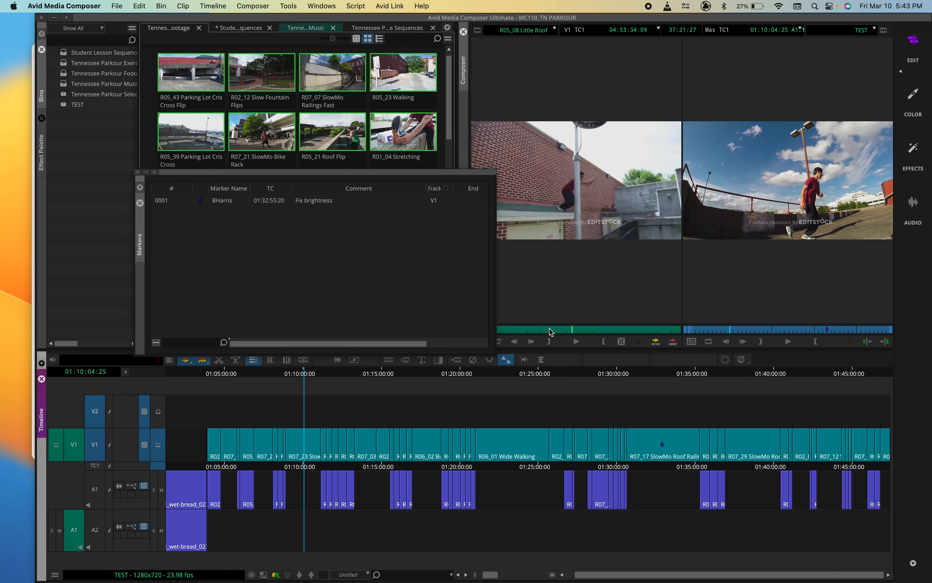
Step: Scrub the R05_08 Little Roof source clip and the TEST sequence in turn, comparing the markers listed for each
{"action": "left_click_drag", "start_coordinate": [553, 330], "coordinate": [571, 332]}
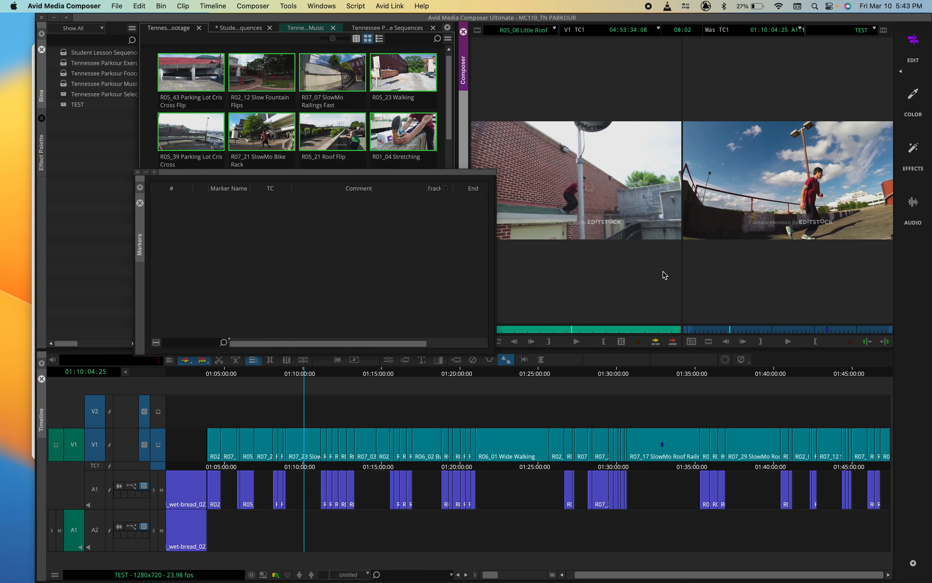
{"action": "left_click", "coordinate": [641, 344]}
{"action": "left_click_drag", "start_coordinate": [195, 375], "coordinate": [248, 378]}
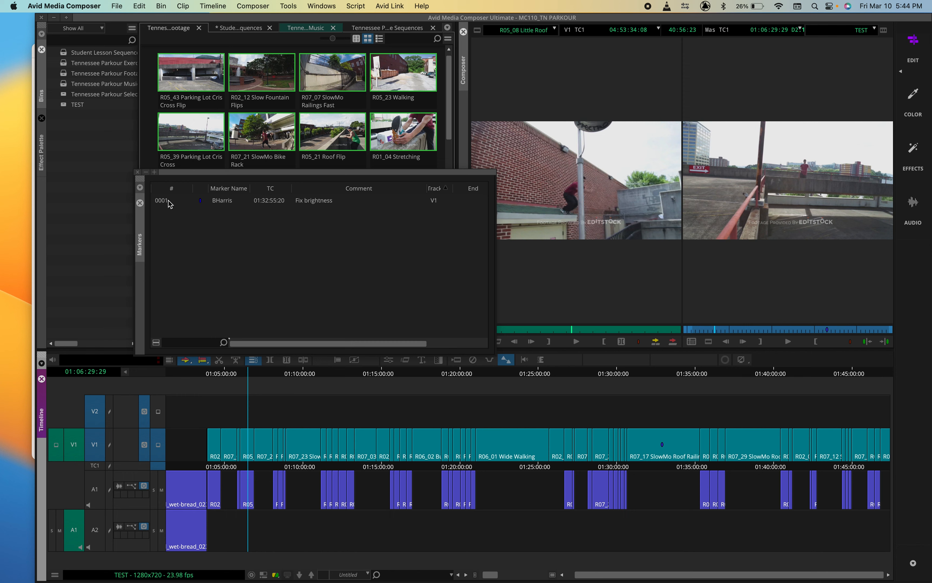
{"action": "left_click", "coordinate": [282, 375]}
{"action": "left_click_drag", "start_coordinate": [299, 375], "coordinate": [337, 377]}
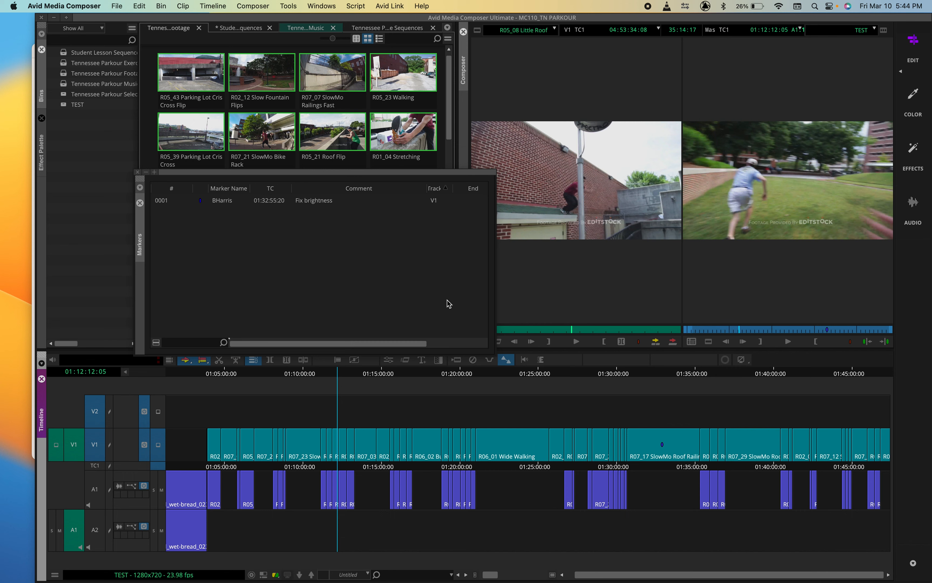
{"action": "left_click_drag", "start_coordinate": [339, 373], "coordinate": [231, 374]}
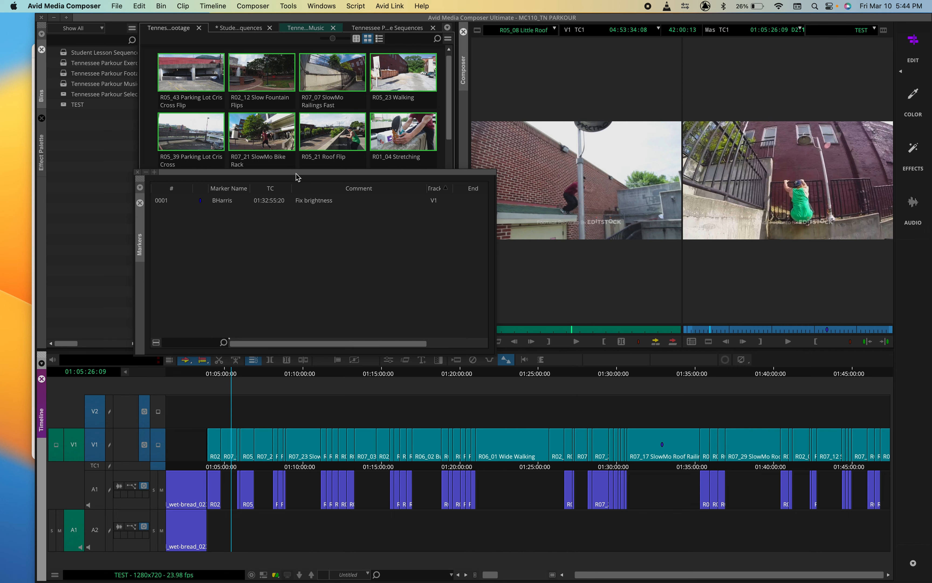
Step: Inspect the Fix brightness comment in the TEST sequence's marker list and park the sequence at 01:07:25:20
{"action": "left_click_drag", "start_coordinate": [296, 172], "coordinate": [610, 141]}
{"action": "double_click", "coordinate": [685, 170]}
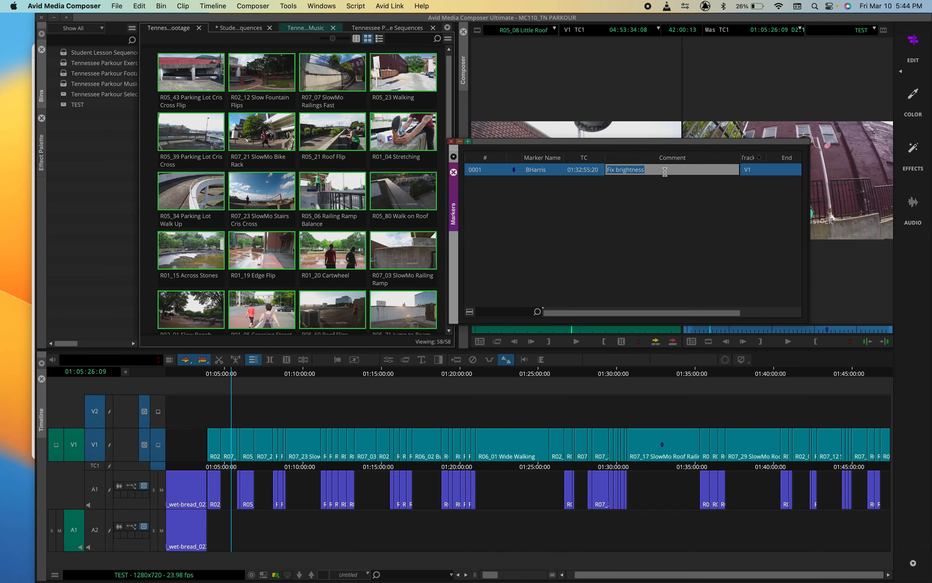
{"action": "left_click", "coordinate": [668, 207]}
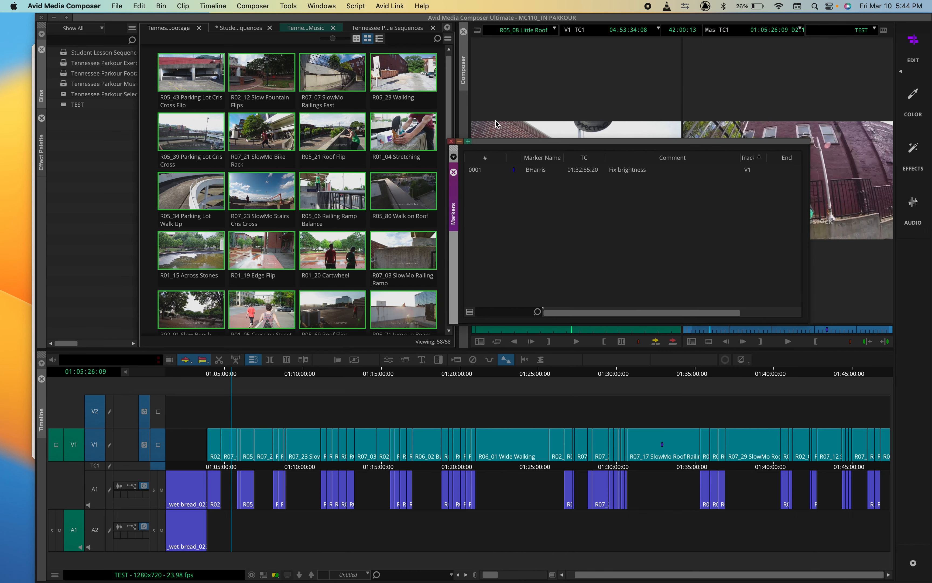
{"action": "left_click_drag", "start_coordinate": [496, 144], "coordinate": [191, 97]}
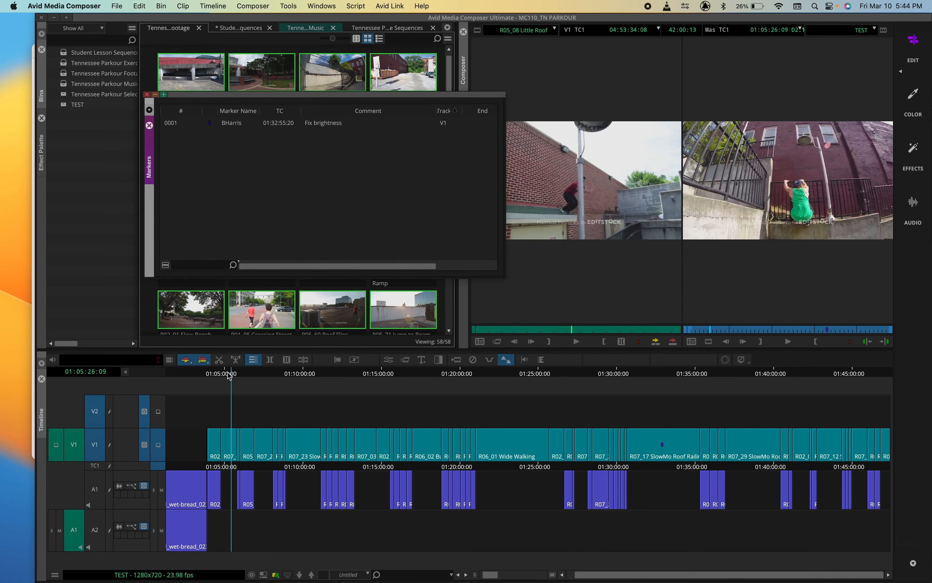
{"action": "left_click_drag", "start_coordinate": [233, 374], "coordinate": [264, 372]}
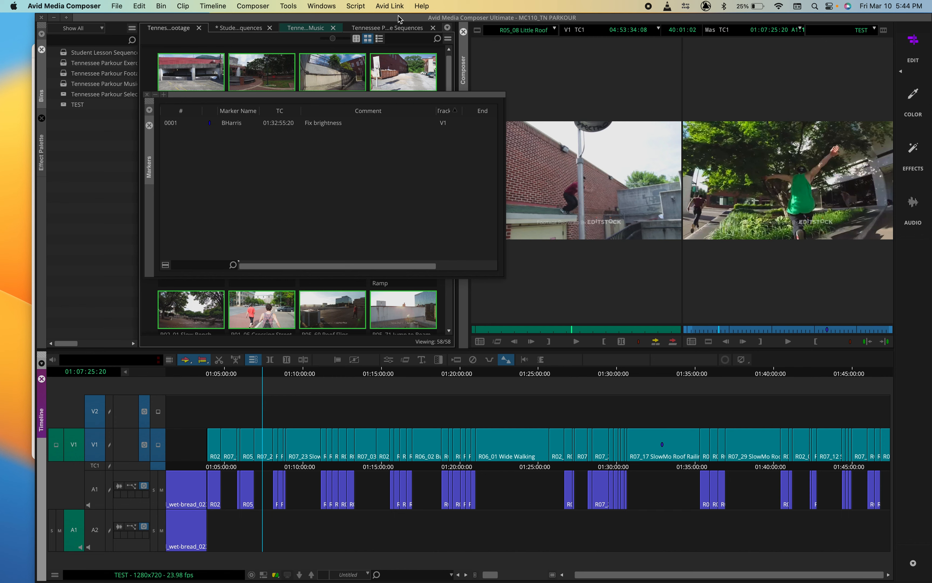
{"action": "left_click", "coordinate": [184, 110]}
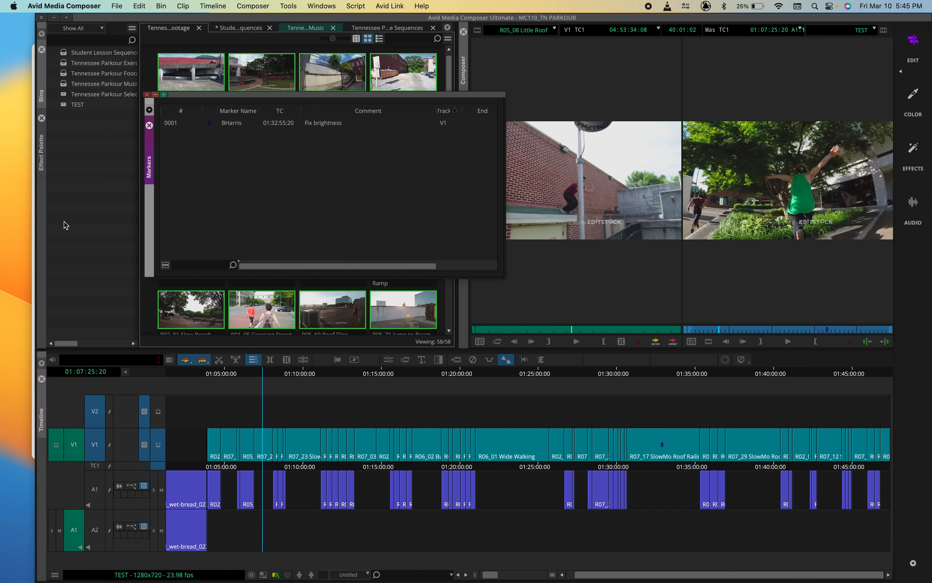
Step: Load the R01_19 Edge Flip clip and add a red marker commented "LSKCNL" on its first frame, 04:26:40:00
{"action": "left_click_drag", "start_coordinate": [258, 94], "coordinate": [749, 249]}
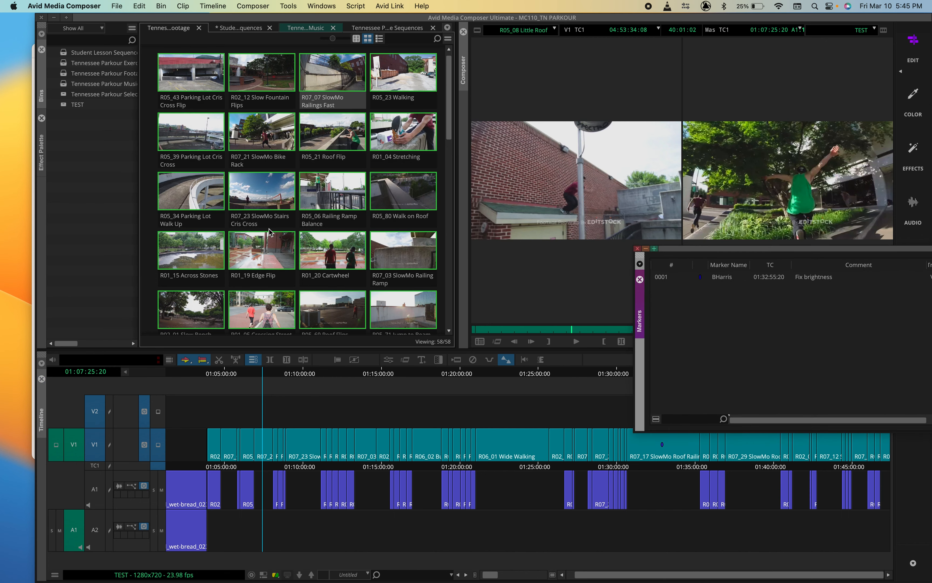
{"action": "double_click", "coordinate": [261, 243]}
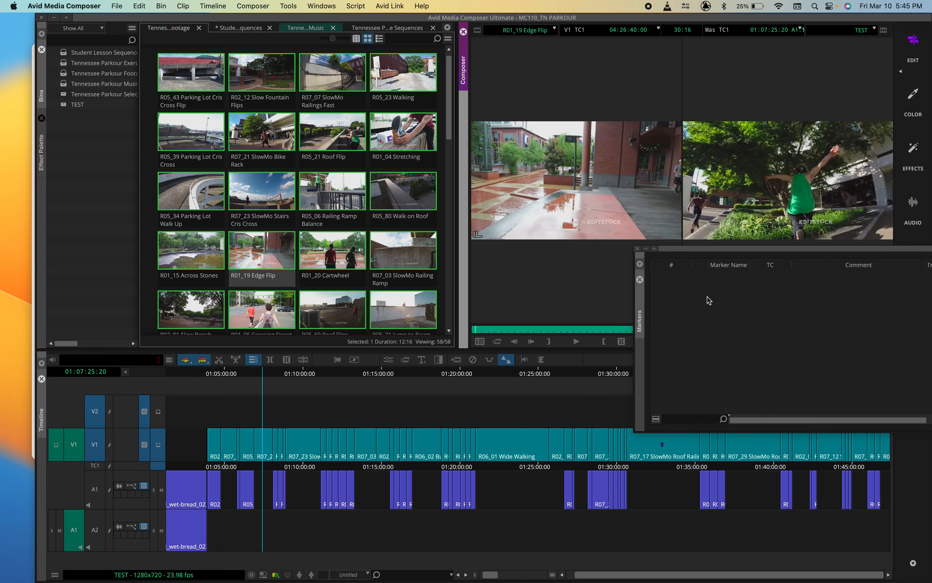
{"action": "left_click_drag", "start_coordinate": [699, 248], "coordinate": [834, 248]}
{"action": "left_click", "coordinate": [576, 286]}
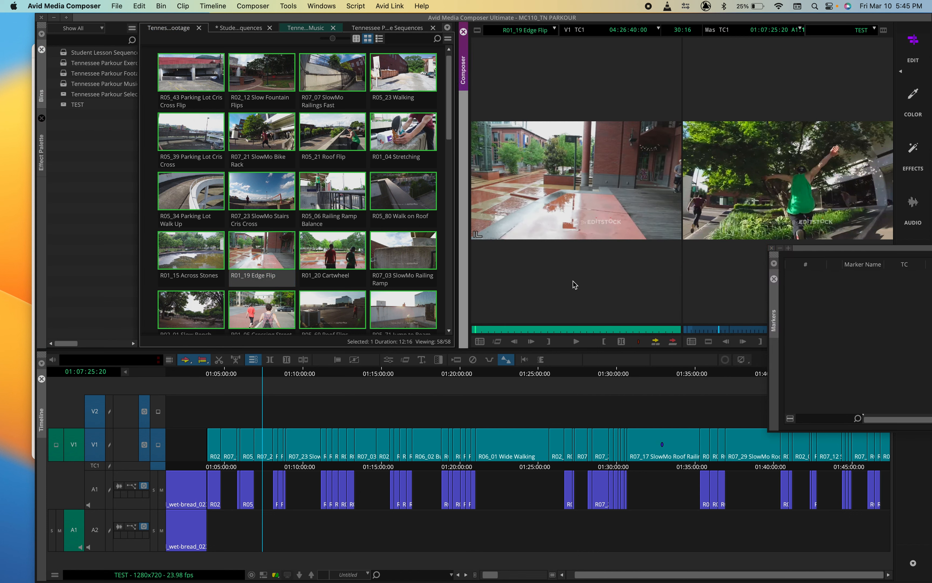
{"action": "left_click", "coordinate": [638, 341]}
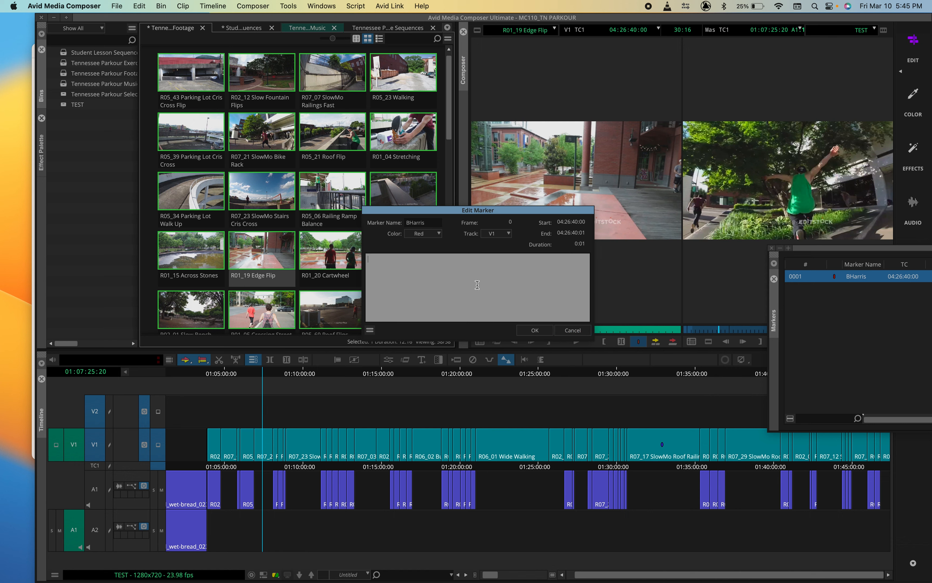
{"action": "type", "text": "LSKCNL"}
{"action": "left_click", "coordinate": [535, 331]}
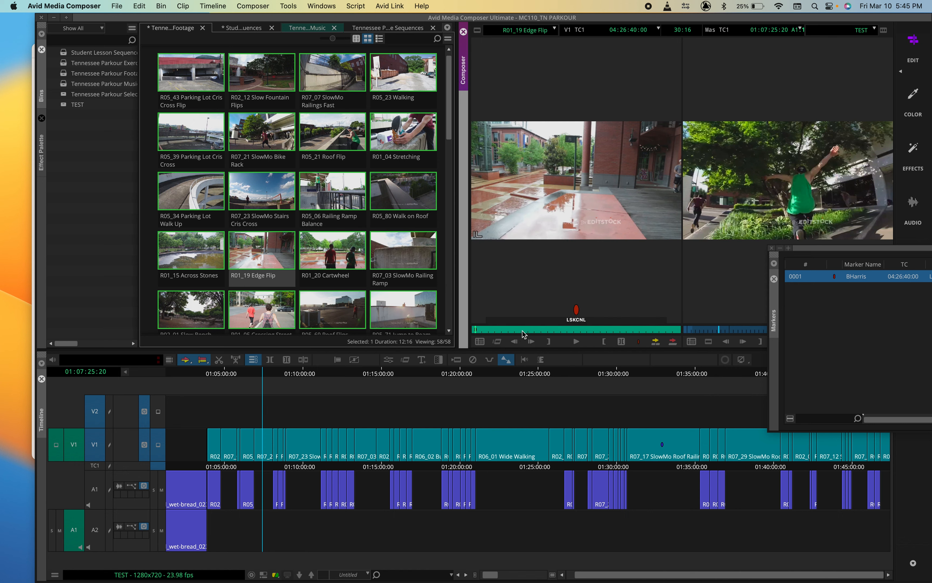
Step: Add a red marker commented "wHY purple????" to the R01_19 Edge Flip source clip at 04:26:58:02
{"action": "left_click", "coordinate": [596, 330]}
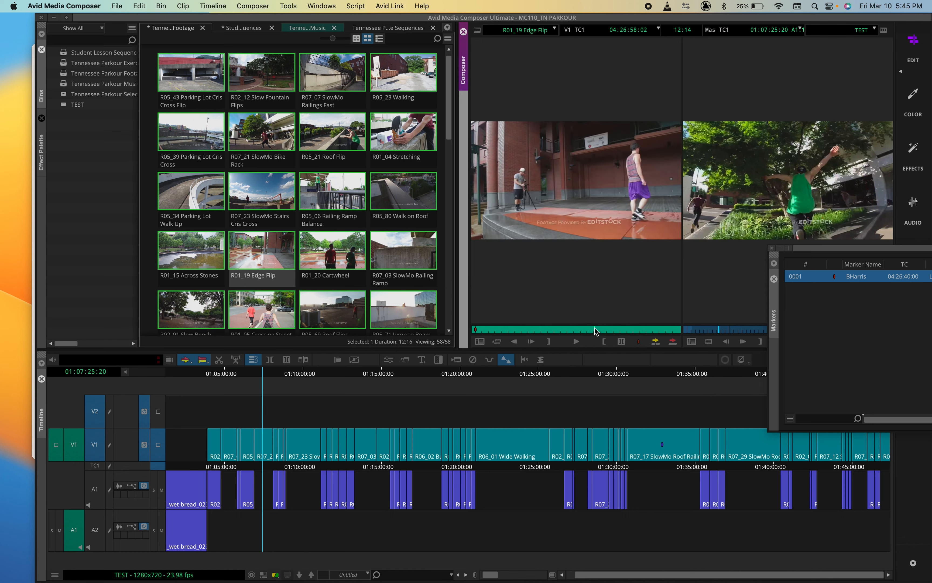
{"action": "left_click", "coordinate": [638, 341]}
{"action": "type", "text": "wH"}
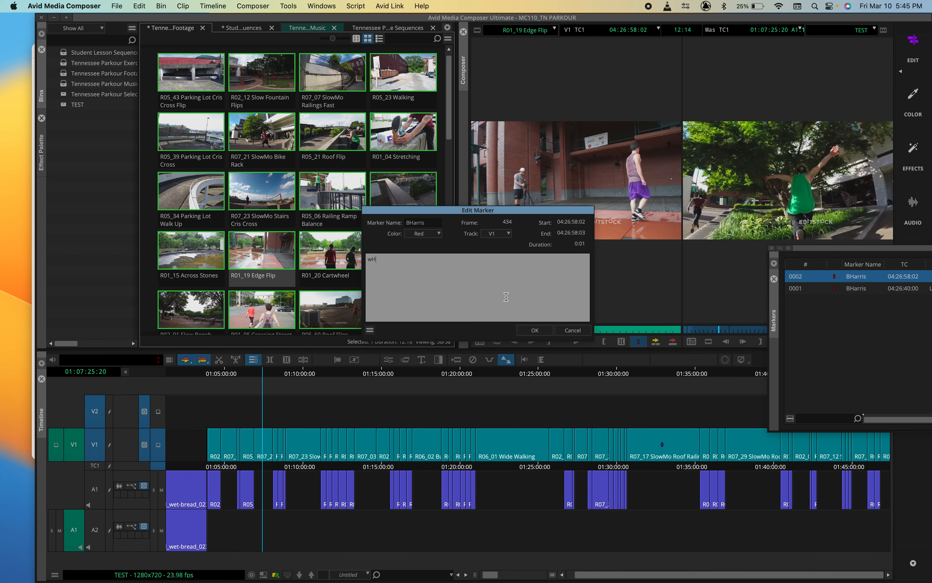
{"action": "type", "text": "Y purple????"}
{"action": "left_click", "coordinate": [535, 330]}
Step: Add a red marker without a comment to the R01_19 Edge Flip source clip at 04:27:04:01
{"action": "left_click_drag", "start_coordinate": [628, 331], "coordinate": [633, 331]}
{"action": "left_click", "coordinate": [641, 342]}
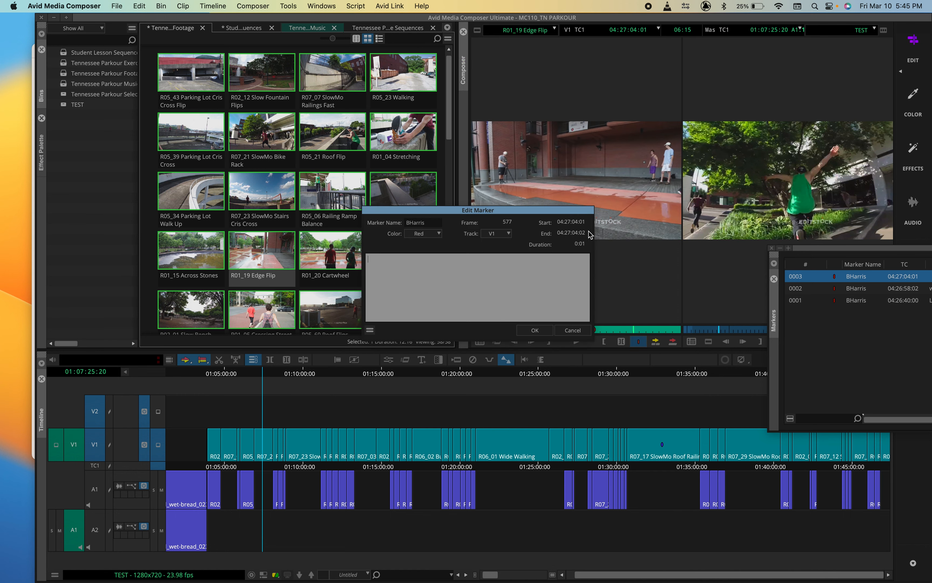
{"action": "left_click", "coordinate": [538, 332]}
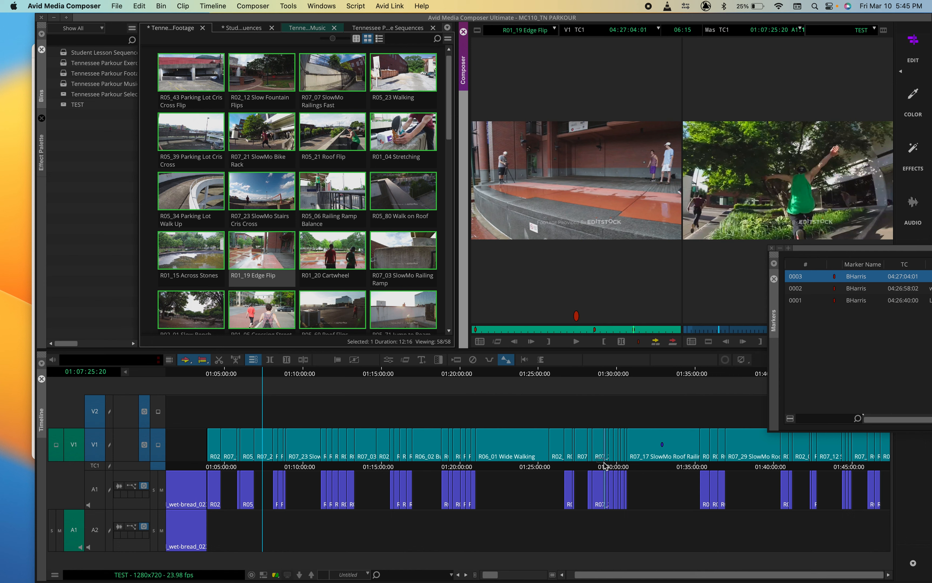
Step: Overwrite the end portion of R01_19 Edge Flip, from 04:27:04:01, into the TEST sequence at 01:26:53:18 and again at 01:26:48:15
{"action": "left_click_drag", "start_coordinate": [606, 465], "coordinate": [568, 441]}
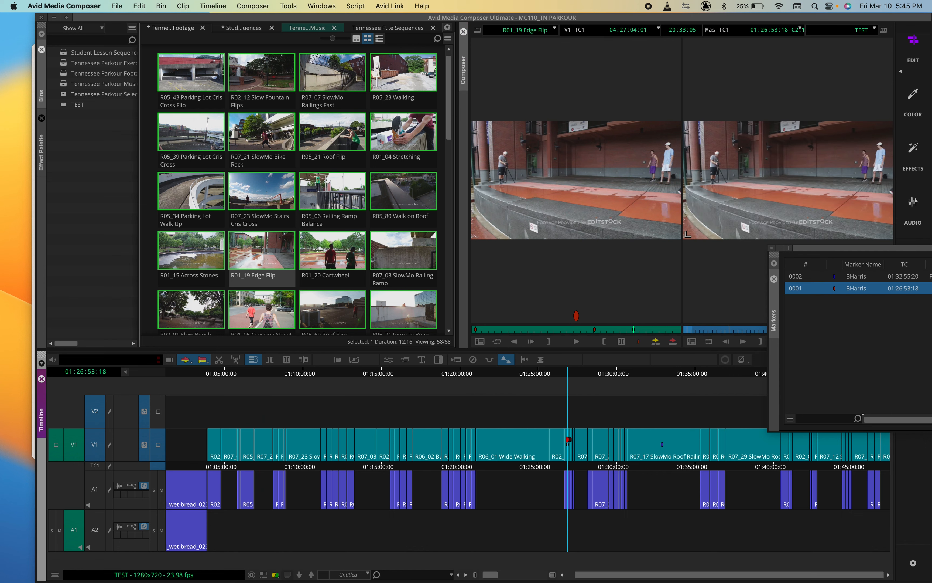
{"action": "left_click", "coordinate": [553, 574]}
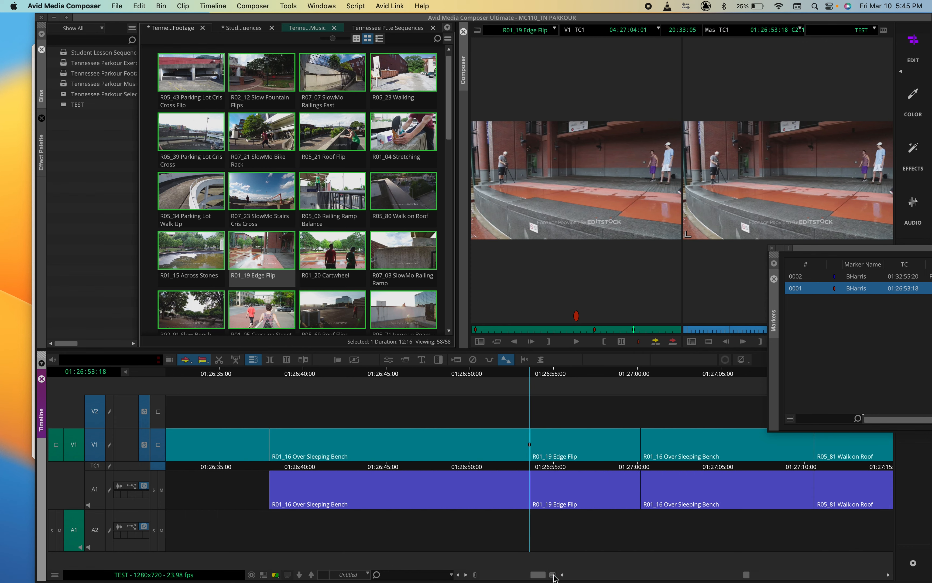
{"action": "mouse_move", "coordinate": [449, 373]}
{"action": "left_mouse_down"}
{"action": "mouse_move", "coordinate": [391, 373]}
{"action": "mouse_move", "coordinate": [535, 371]}
{"action": "mouse_move", "coordinate": [283, 380]}
{"action": "mouse_move", "coordinate": [446, 381]}
{"action": "left_mouse_up"}
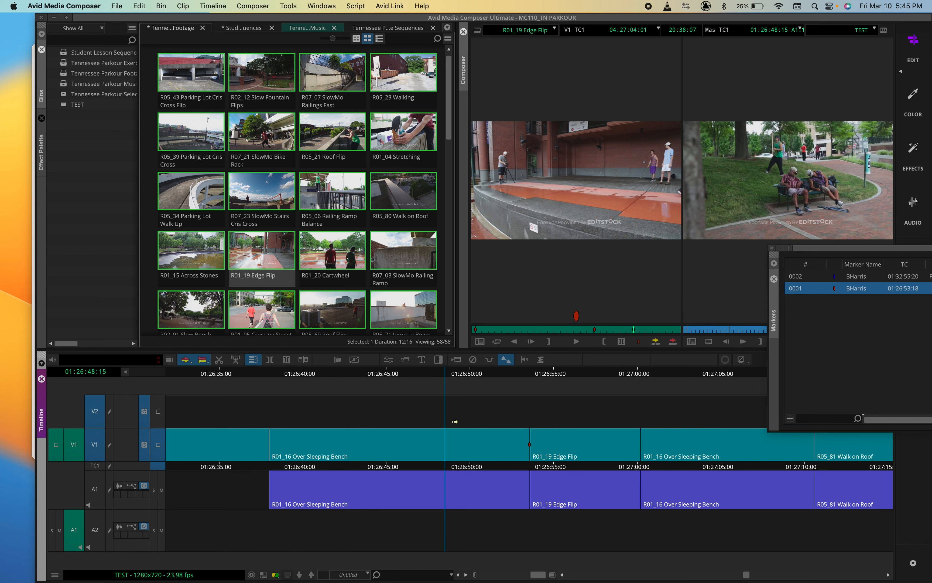
{"action": "key", "text": "b"}
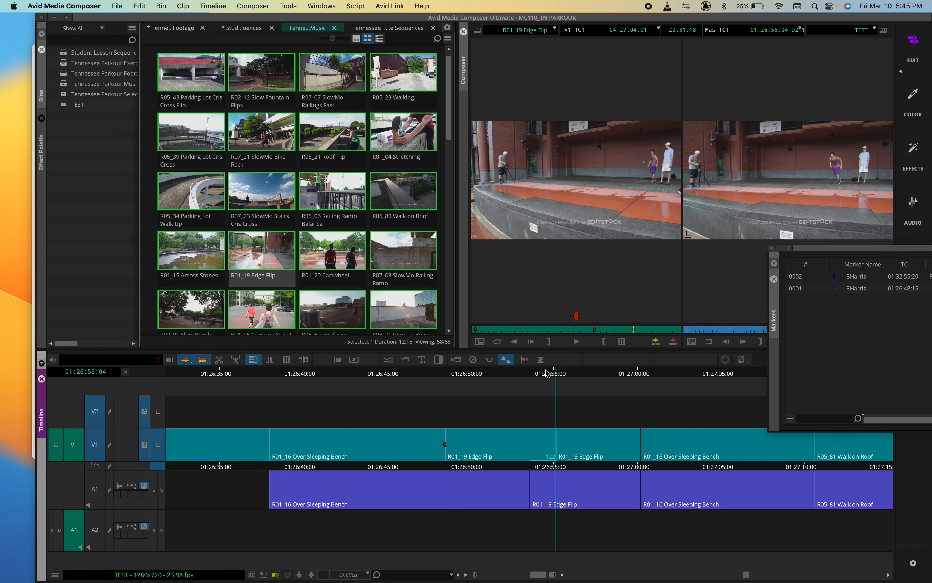
Step: Compare the TEST sequence's marker at 01:26:48:15 with the markers of R01_19 Edge Flip, parking the source on the "wHY purple????" marker
{"action": "left_click_drag", "start_coordinate": [531, 373], "coordinate": [446, 371]}
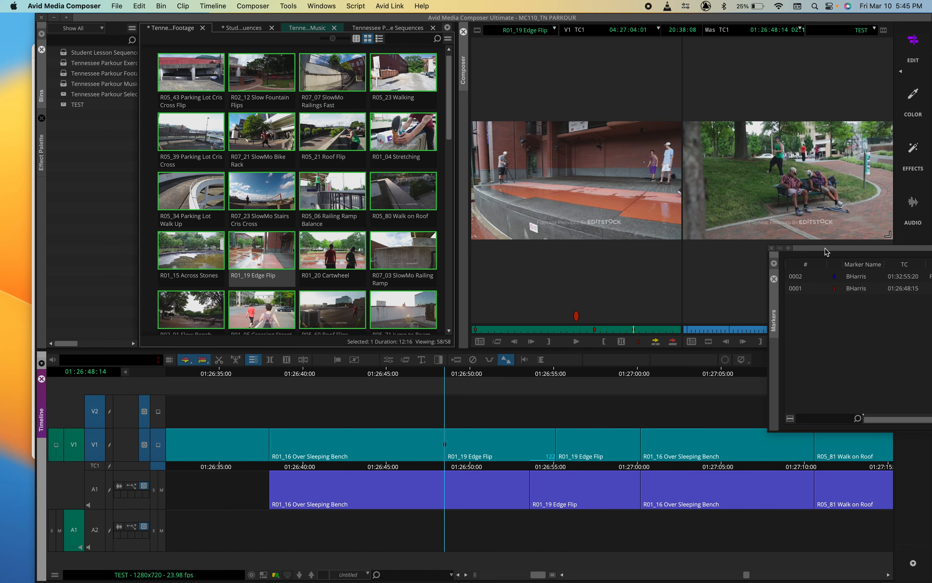
{"action": "left_click_drag", "start_coordinate": [826, 248], "coordinate": [295, 144]}
{"action": "left_click", "coordinate": [777, 208]}
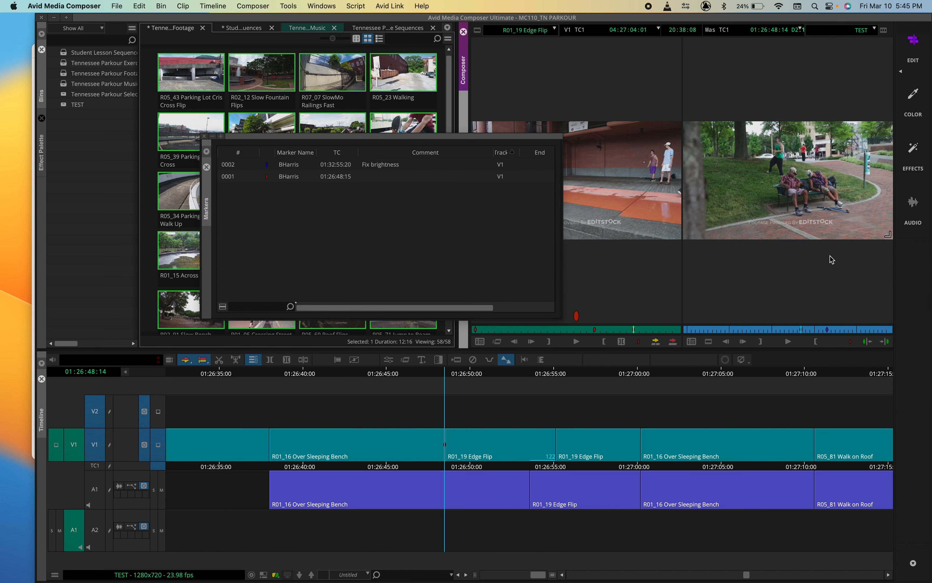
{"action": "left_click", "coordinate": [803, 329]}
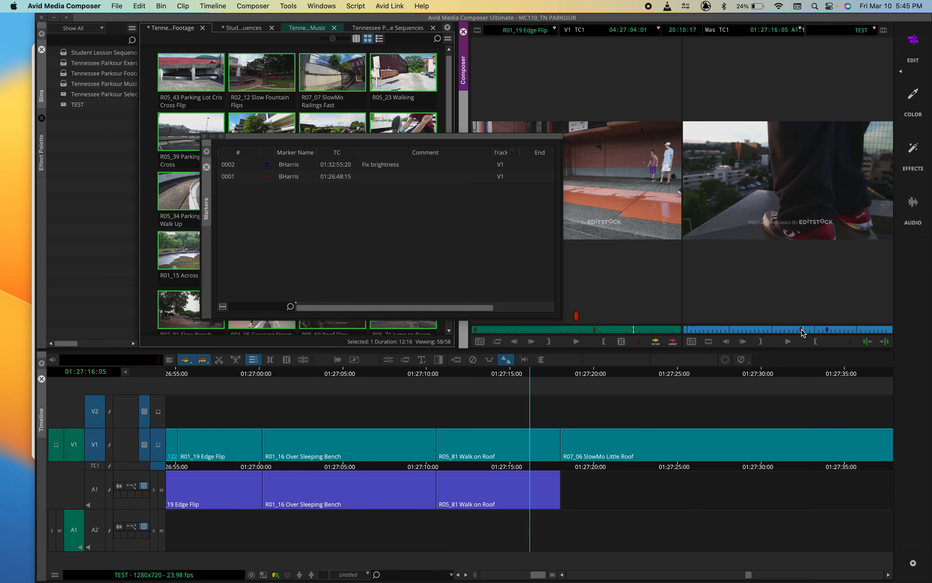
{"action": "left_click", "coordinate": [802, 329]}
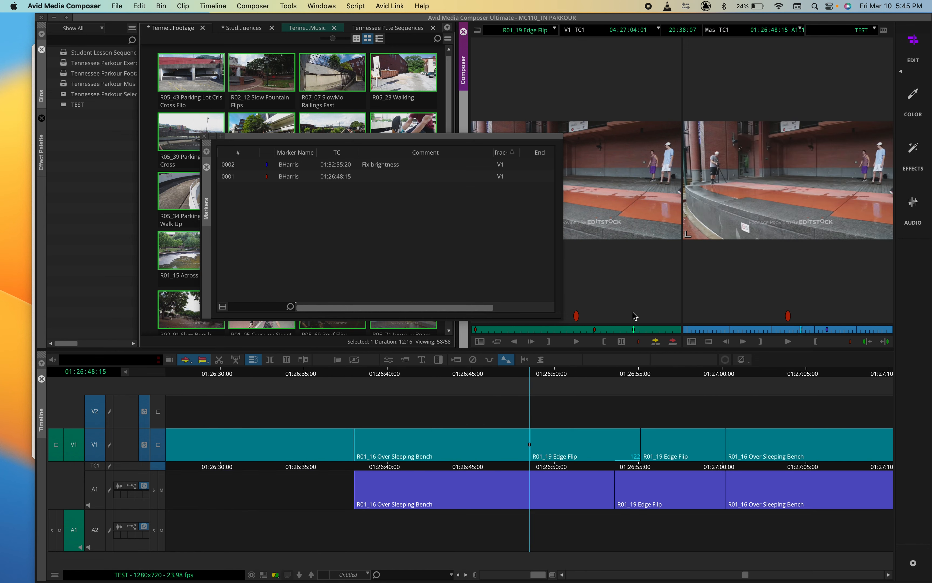
{"action": "left_click", "coordinate": [628, 271]}
{"action": "left_click", "coordinate": [594, 330]}
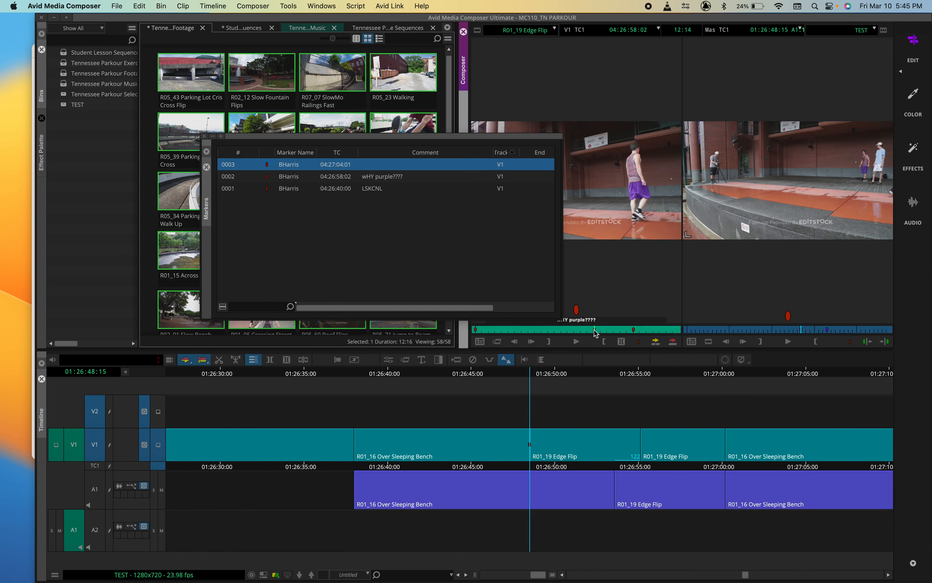
Step: Mark the whole R01_19 Edge Flip clip, 04:26:40:00 to 04:27:10:16, and overwrite it into the TEST sequence at 01:26:38:11
{"action": "left_click", "coordinate": [677, 331]}
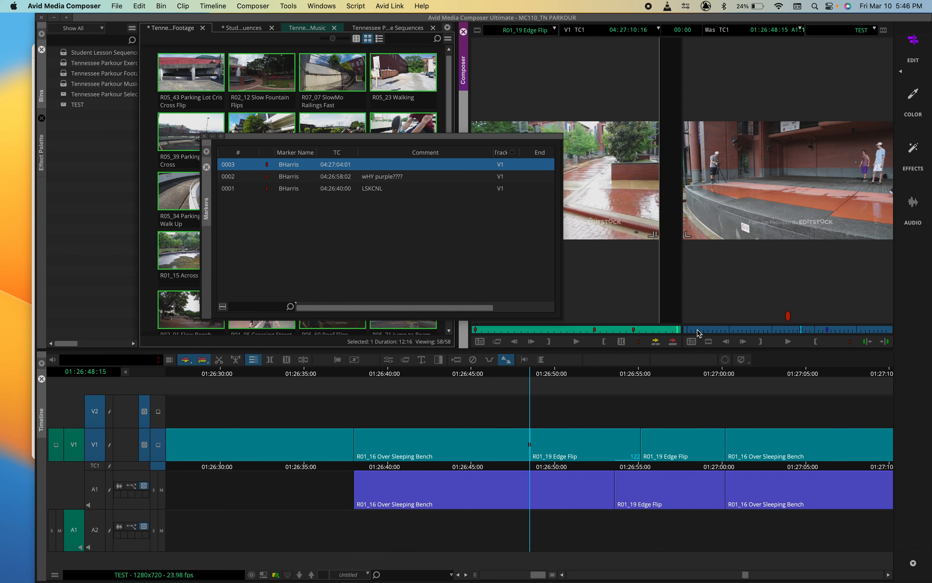
{"action": "key", "text": "o"}
{"action": "left_click_drag", "start_coordinate": [658, 330], "coordinate": [395, 331]}
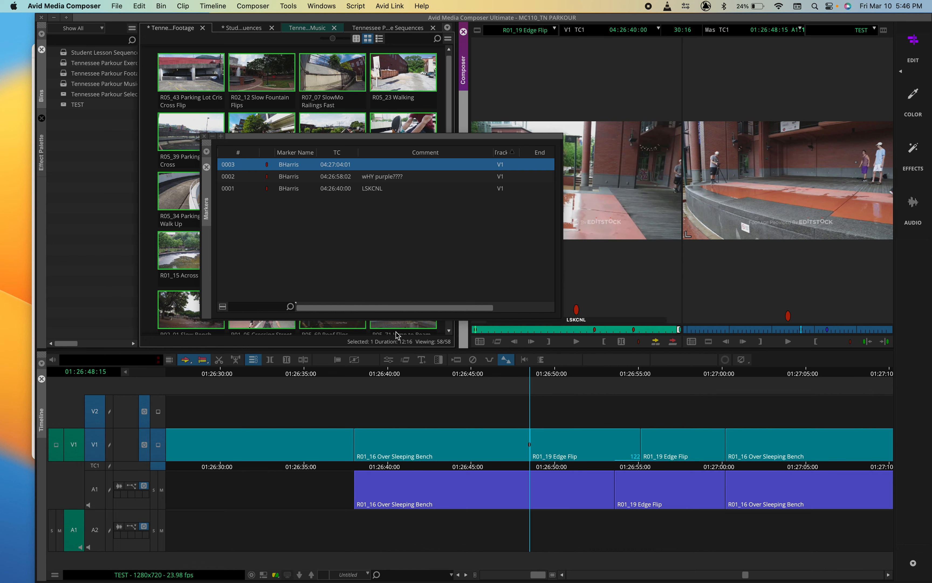
{"action": "mouse_move", "coordinate": [635, 249]}
{"action": "left_mouse_down"}
{"action": "mouse_move", "coordinate": [460, 487]}
{"action": "mouse_move", "coordinate": [386, 473]}
{"action": "mouse_move", "coordinate": [360, 444]}
{"action": "left_mouse_up"}
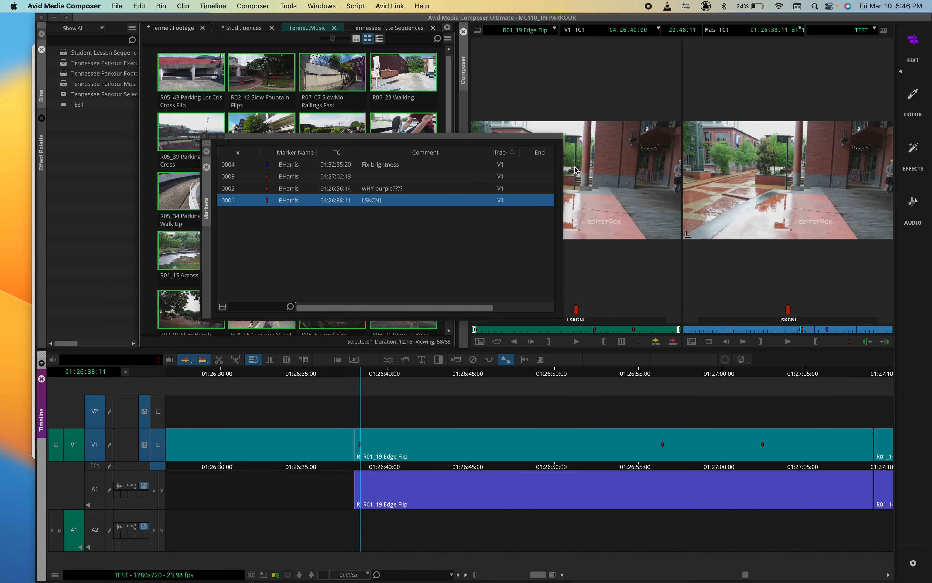
Step: Park the R01_19 Edge Flip source clip at 04:26:52:10 and close the markers list
{"action": "left_click", "coordinate": [296, 143]}
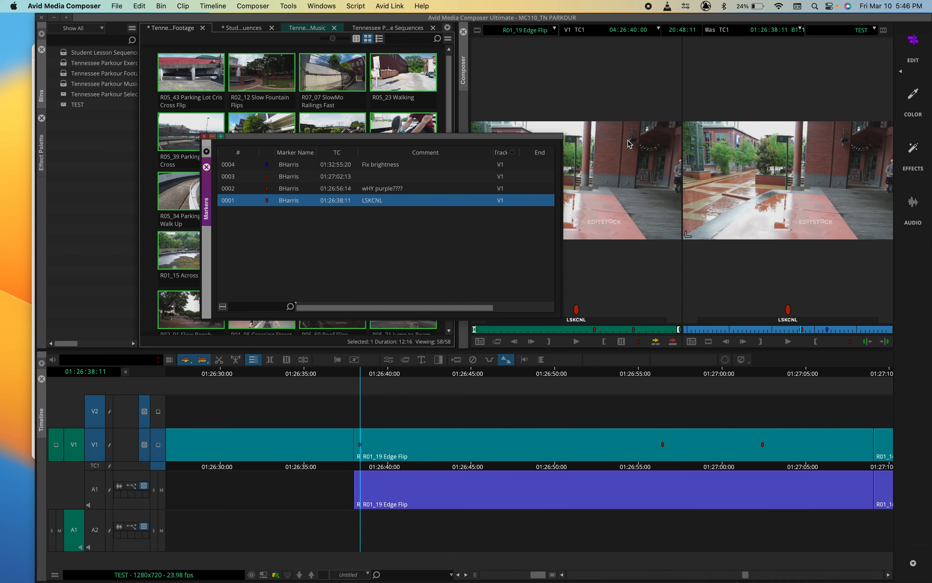
{"action": "left_click_drag", "start_coordinate": [390, 137], "coordinate": [121, 192]}
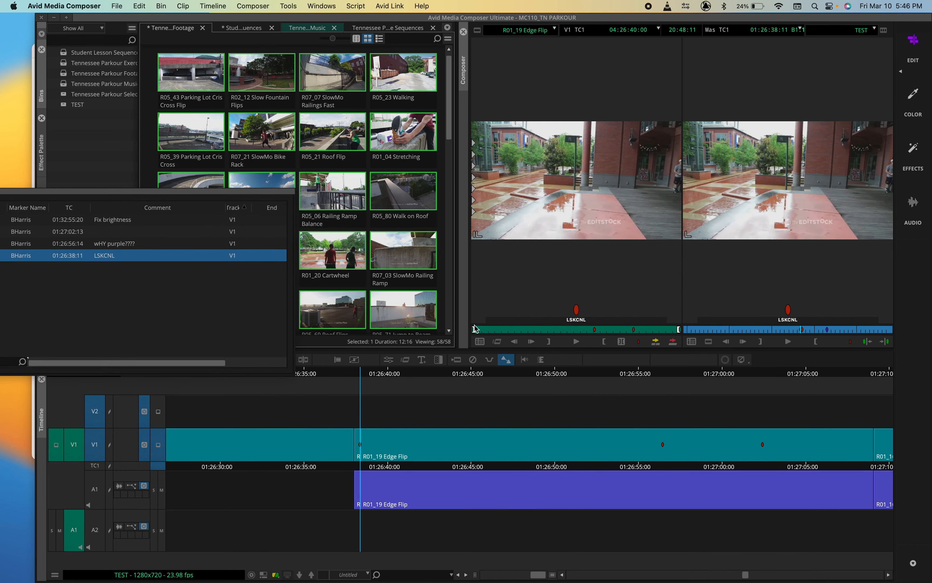
{"action": "mouse_move", "coordinate": [475, 328]}
{"action": "left_mouse_down"}
{"action": "mouse_move", "coordinate": [691, 329]}
{"action": "mouse_move", "coordinate": [557, 305]}
{"action": "left_mouse_up"}
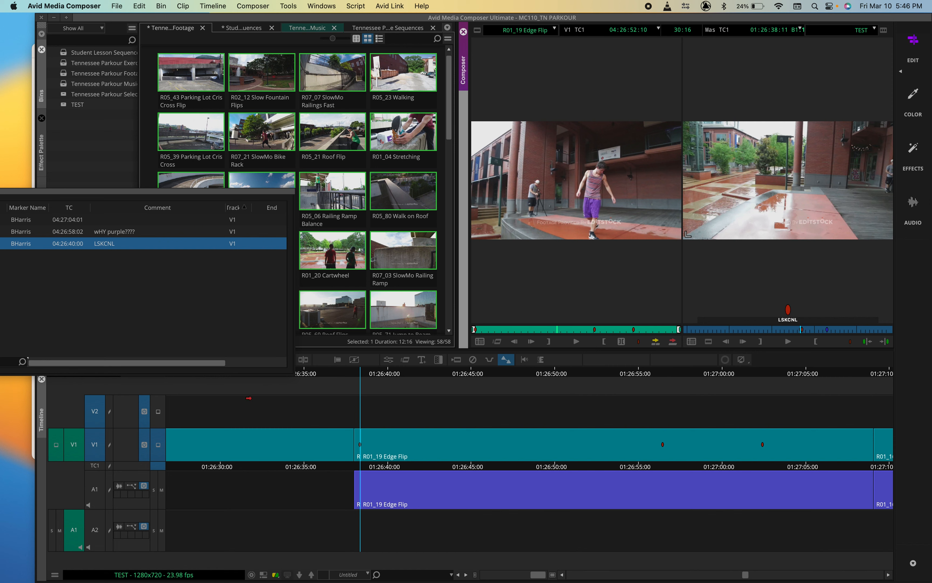
{"action": "left_click_drag", "start_coordinate": [158, 194], "coordinate": [574, 151]}
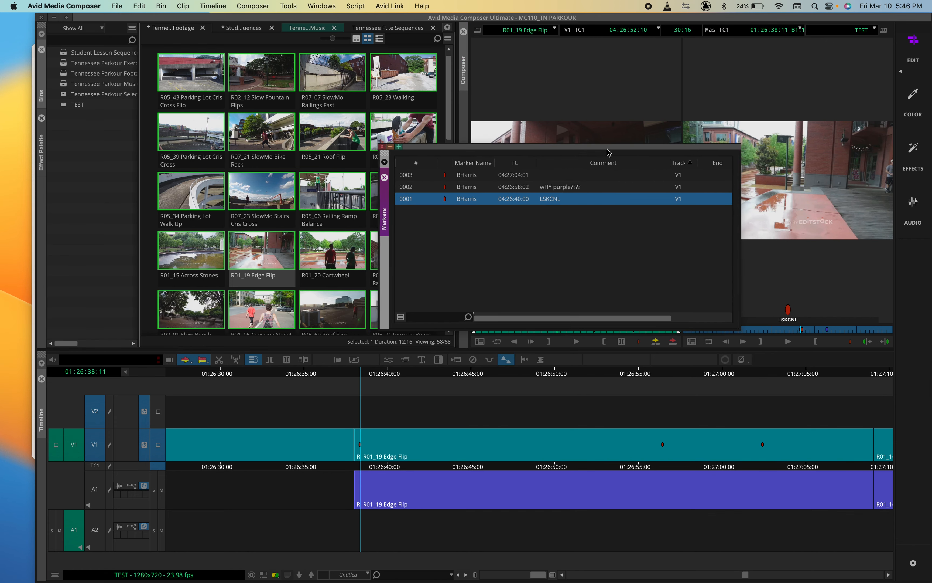
{"action": "left_click", "coordinate": [384, 148]}
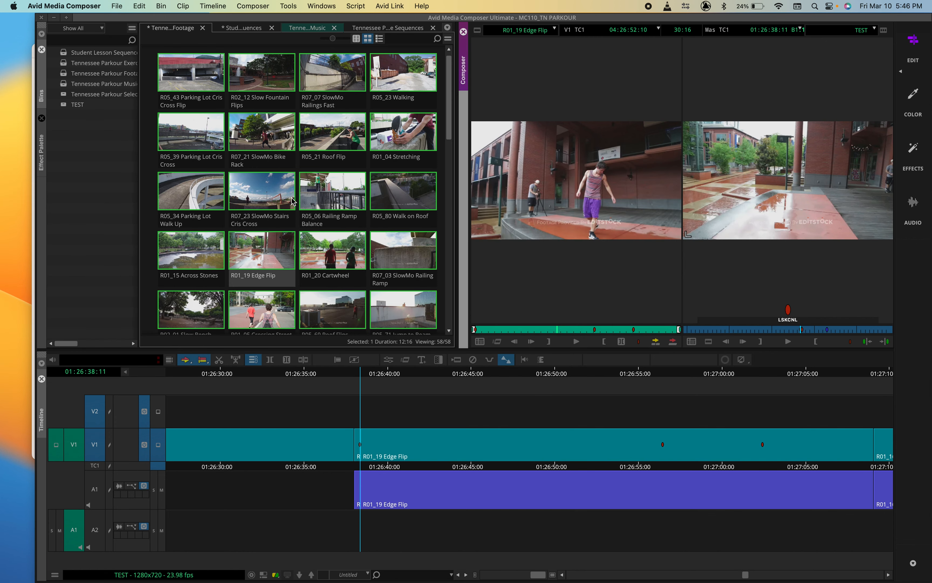
Step: Load R06_02 Building to Building into the source monitor and show the Comments column in the footage bin's Text view
{"action": "scroll", "coordinate": [292, 201], "scroll_direction": "down", "scroll_amount": 5}
{"action": "scroll", "coordinate": [293, 201], "scroll_direction": "down", "scroll_amount": 1}
{"action": "double_click", "coordinate": [236, 152]}
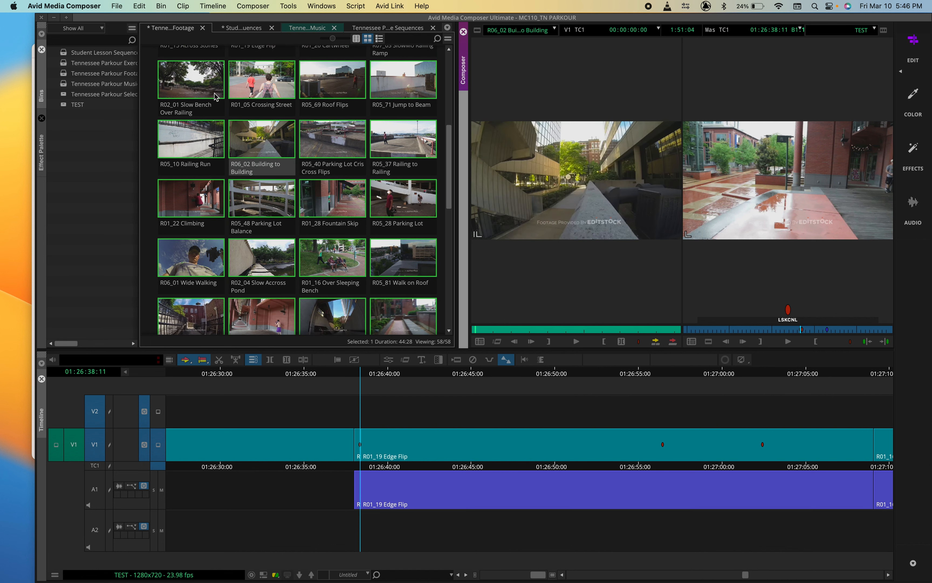
{"action": "left_click", "coordinate": [356, 38]}
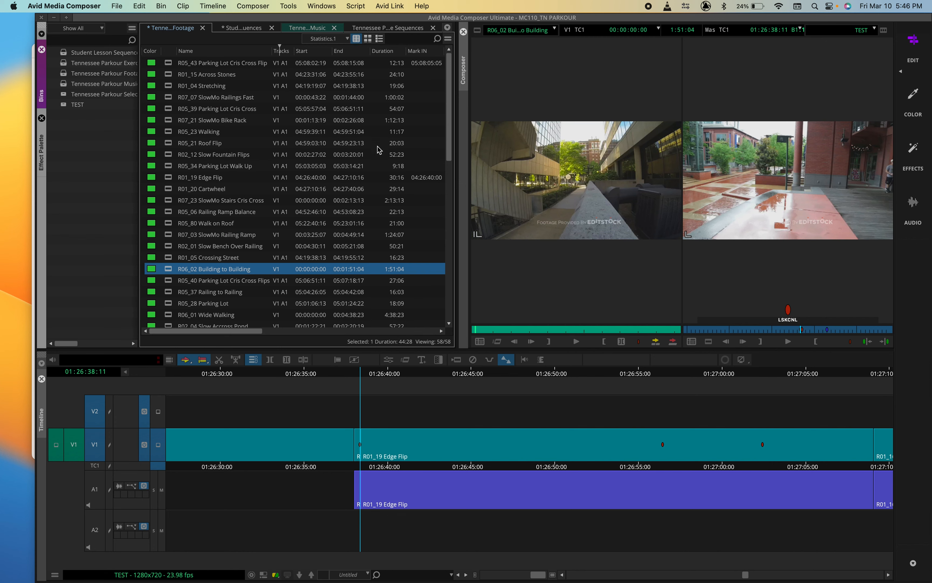
{"action": "scroll", "coordinate": [354, 84], "scroll_direction": "right", "scroll_amount": 3}
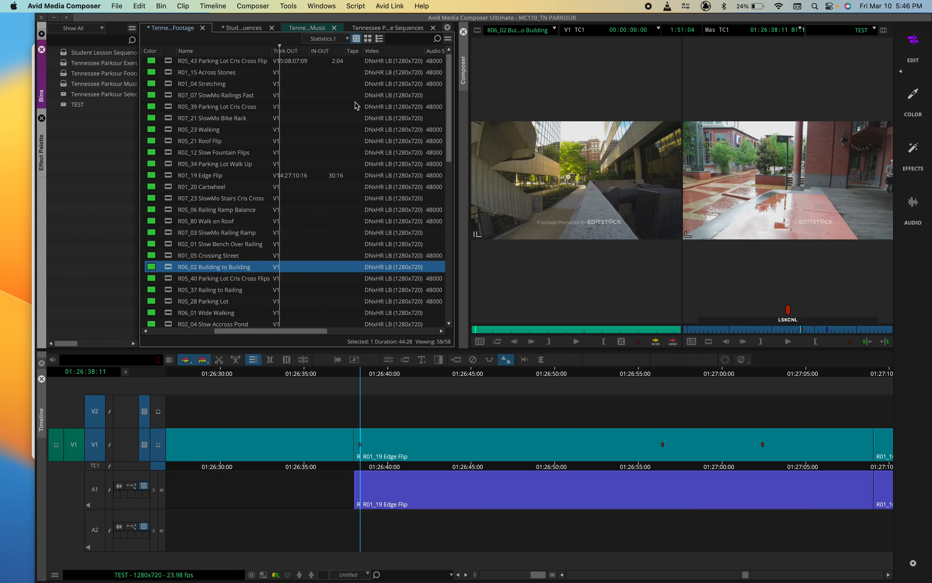
{"action": "scroll", "coordinate": [357, 106], "scroll_direction": "right", "scroll_amount": 5}
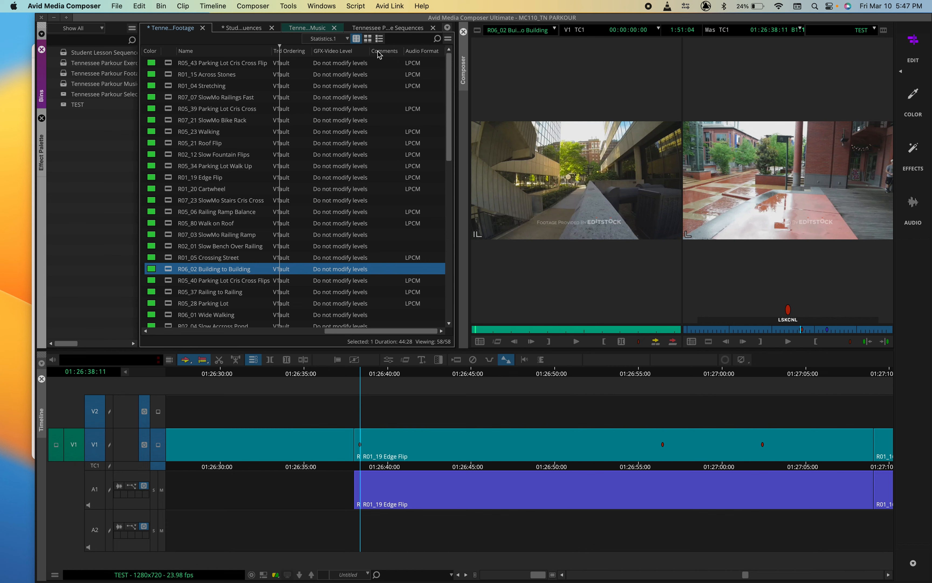
{"action": "left_click", "coordinate": [167, 121]}
{"action": "double_click", "coordinate": [168, 122]}
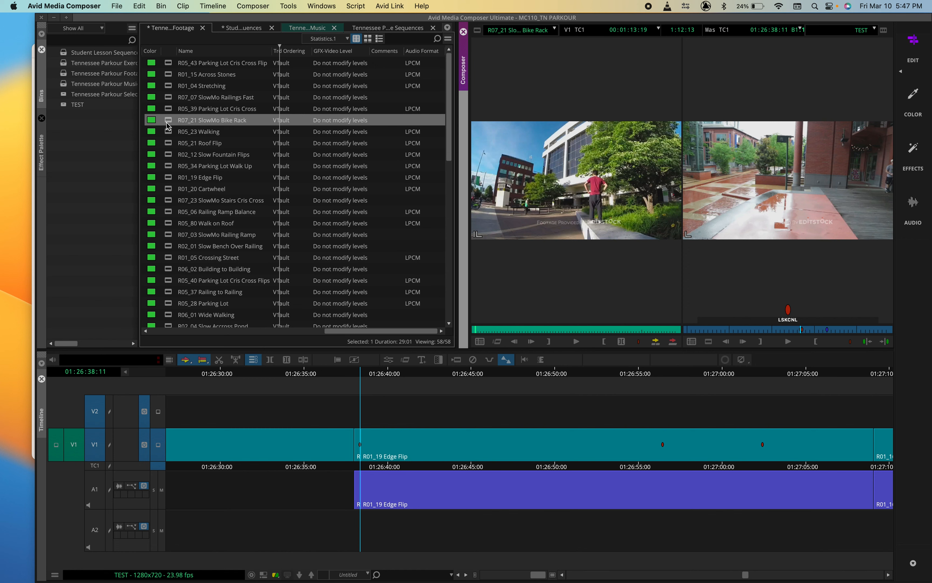
{"action": "left_click", "coordinate": [512, 331]}
{"action": "key", "text": "u"}
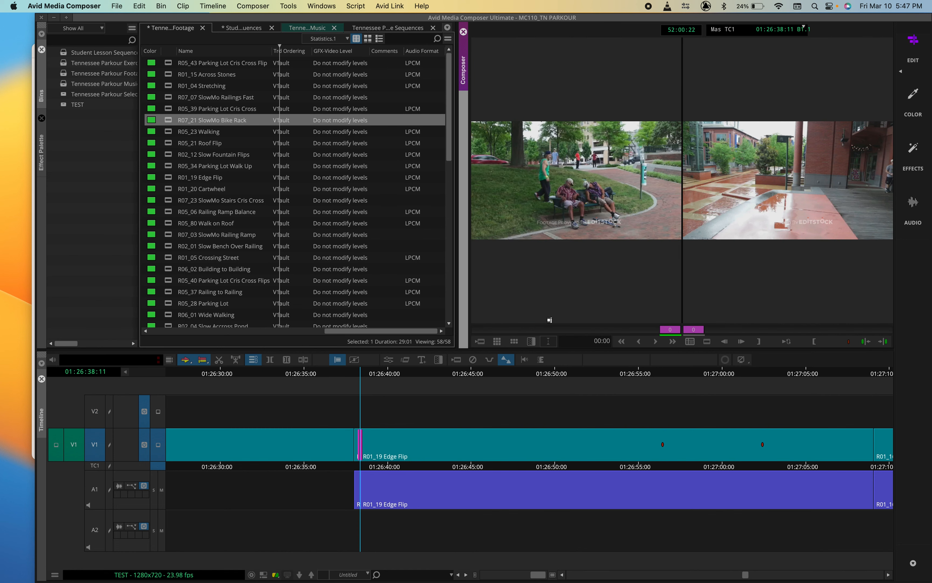
Step: Mark R05_23 Walking from 04:59:42:15 to 04:59:45:21 and add a red TC1 spanned marker across it with the comment "LSKDNCL"
{"action": "left_click", "coordinate": [164, 131]}
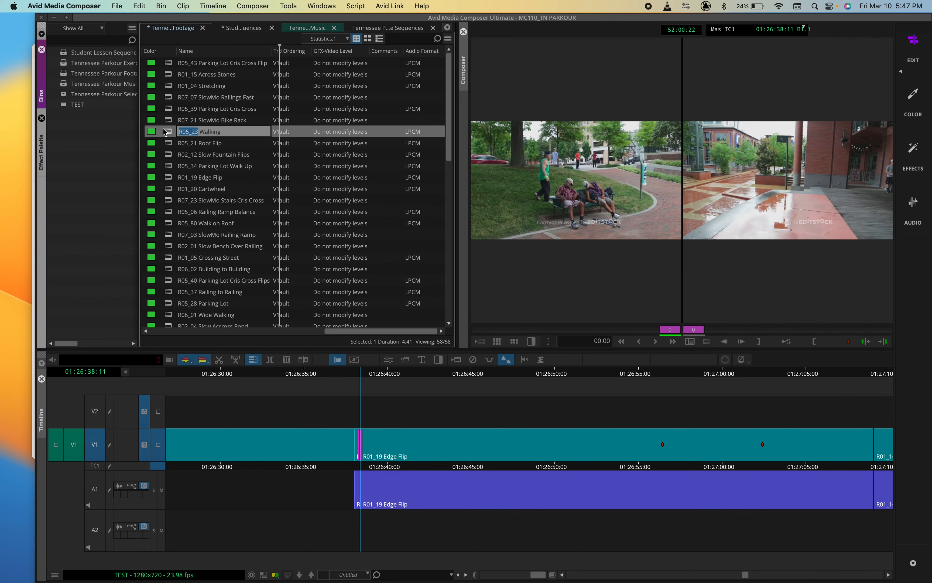
{"action": "double_click", "coordinate": [163, 131]}
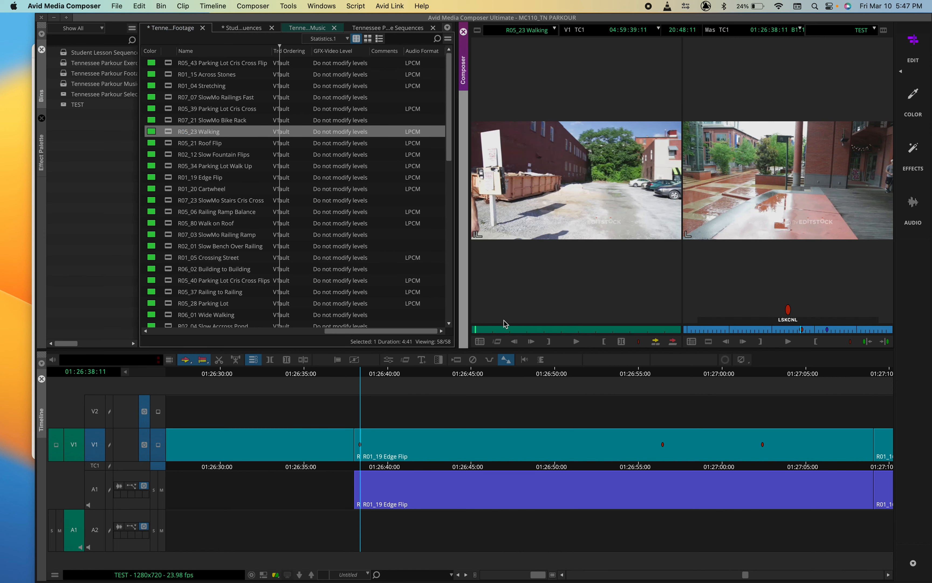
{"action": "left_click", "coordinate": [549, 329]}
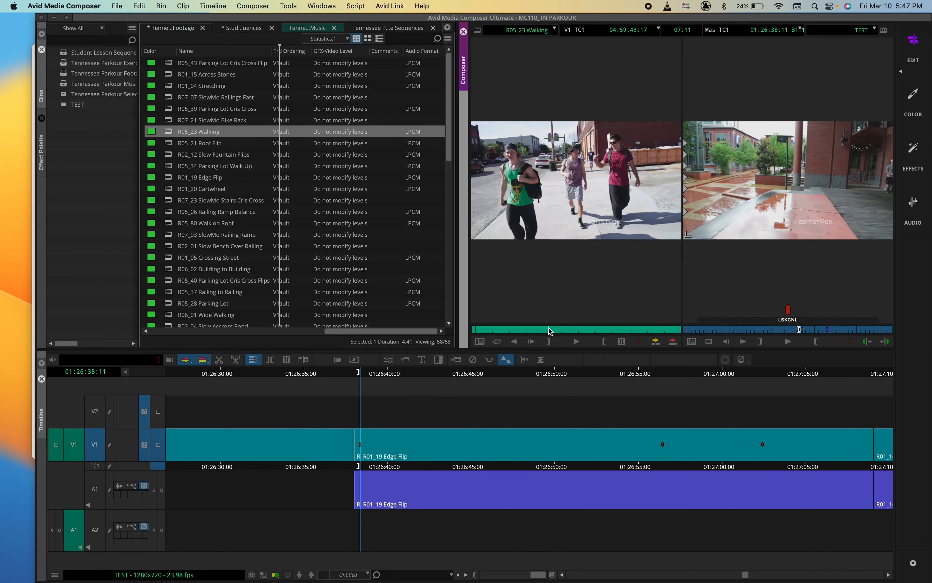
{"action": "left_click", "coordinate": [530, 329]}
{"action": "left_click", "coordinate": [587, 329]}
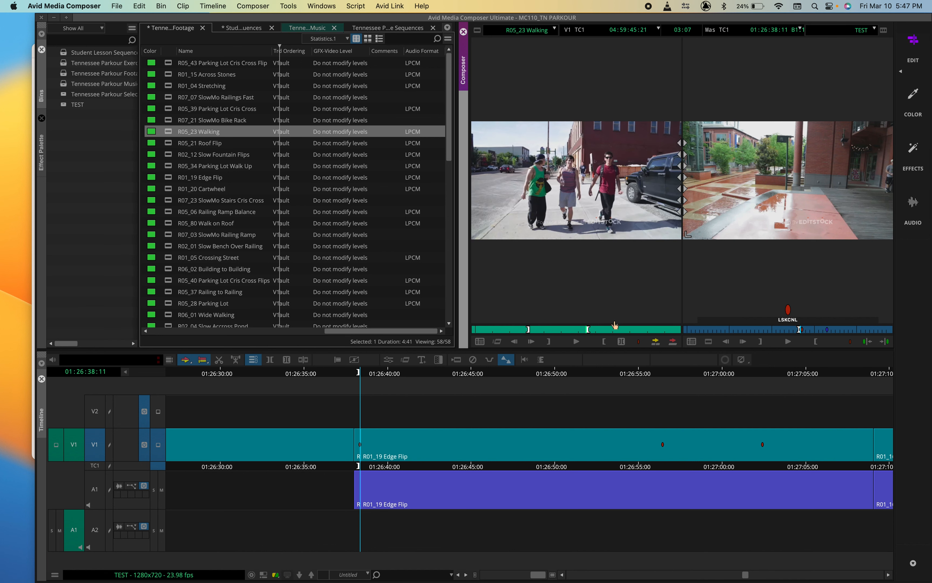
{"action": "left_click", "coordinate": [646, 346]}
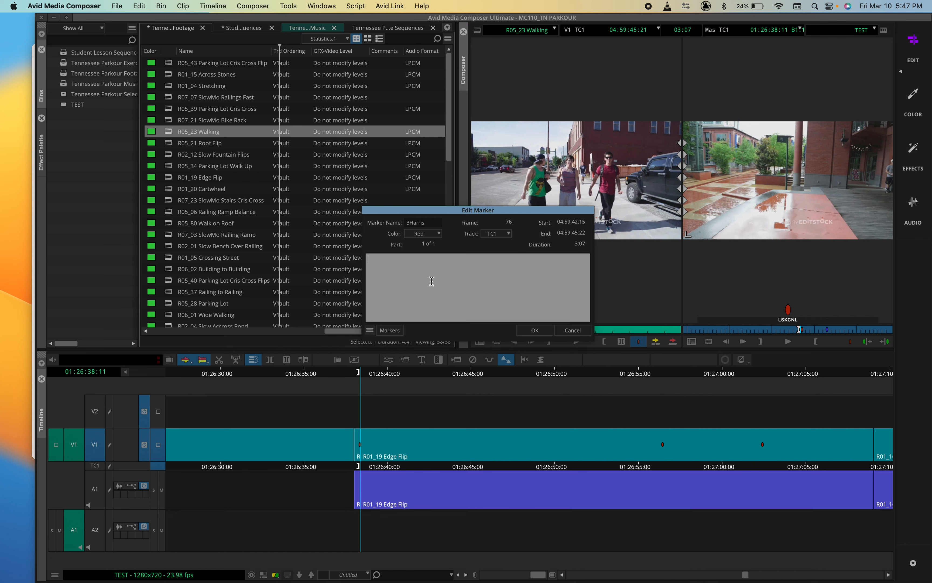
{"action": "type", "text": "LSKDNCL"}
{"action": "left_click", "coordinate": [527, 330]}
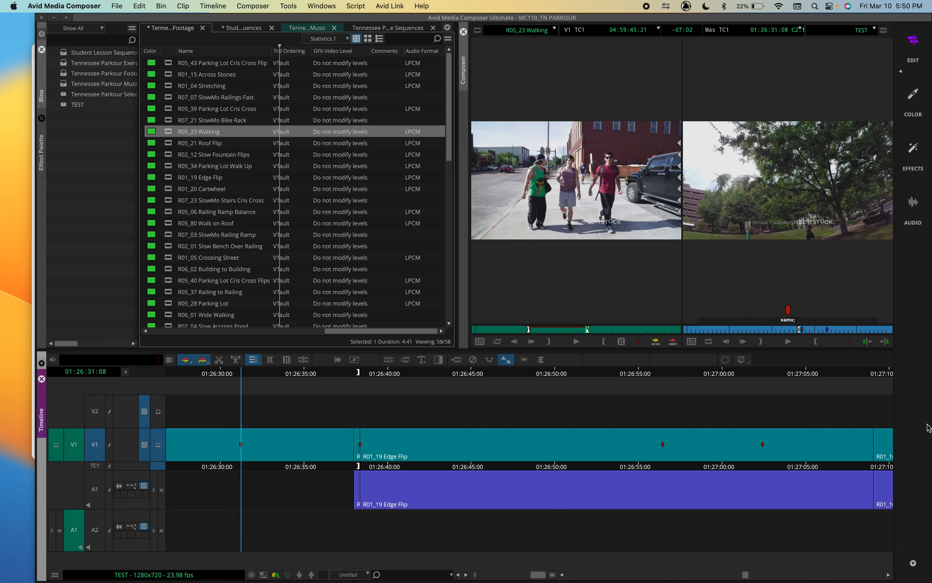
Step: Examine the Show Markers options of the timeline without changing any of them
{"action": "left_click", "coordinate": [55, 575]}
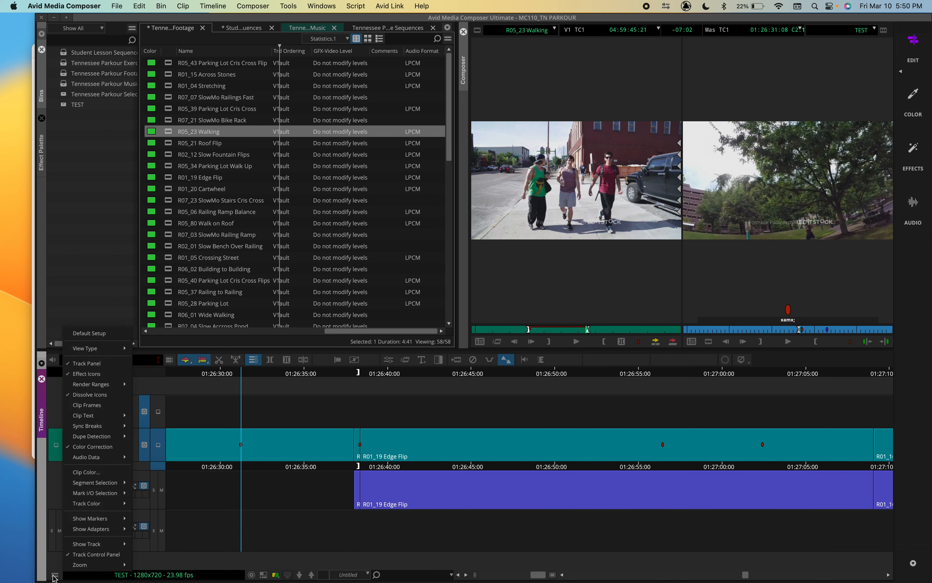
{"action": "mouse_move", "coordinate": [109, 523]}
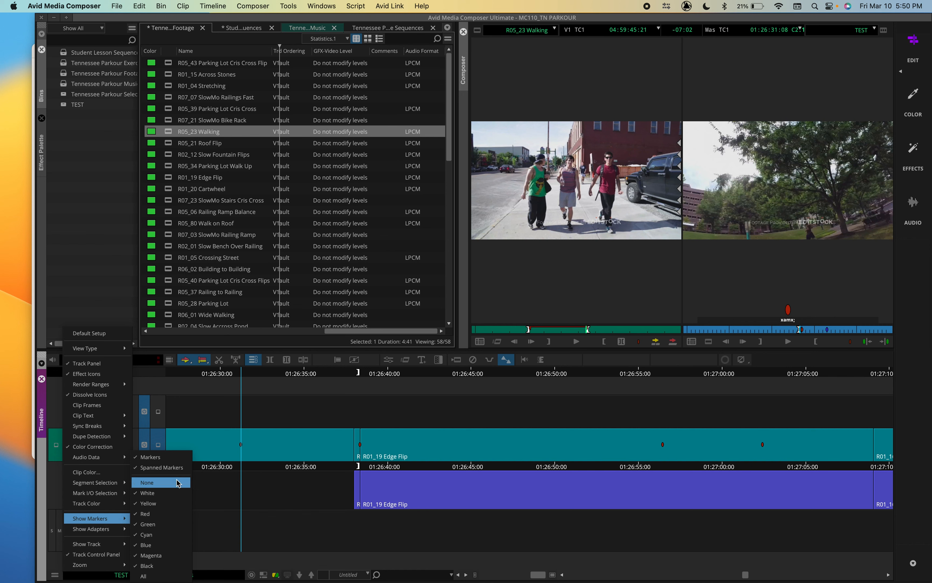
{"action": "left_click", "coordinate": [293, 400]}
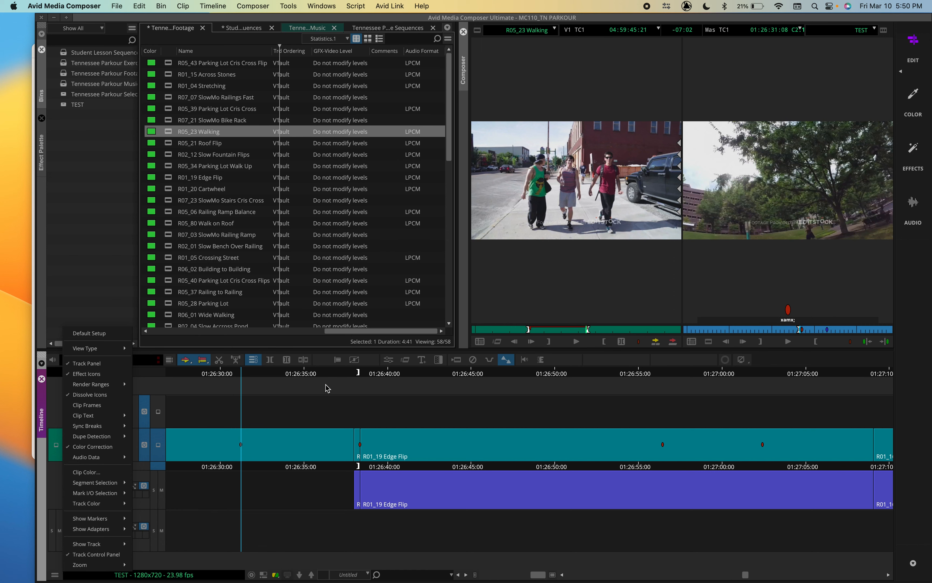
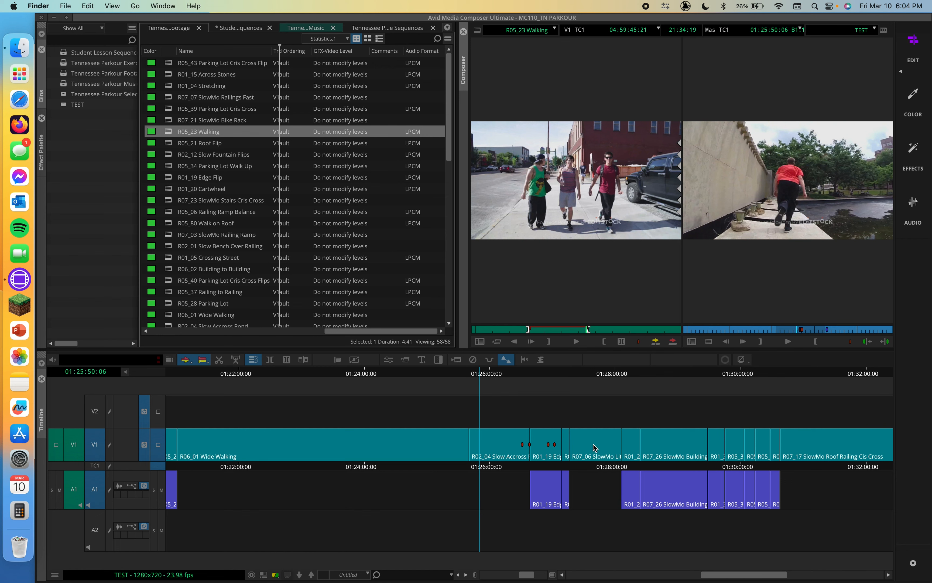
Step: Mark the R07_26 SlowMo Building segment, move its OUT mark to 01:28:39:25 and extract the portion before that point
{"action": "mouse_move", "coordinate": [494, 381]}
{"action": "left_mouse_down"}
{"action": "mouse_move", "coordinate": [472, 379]}
{"action": "mouse_move", "coordinate": [498, 381]}
{"action": "left_mouse_up"}
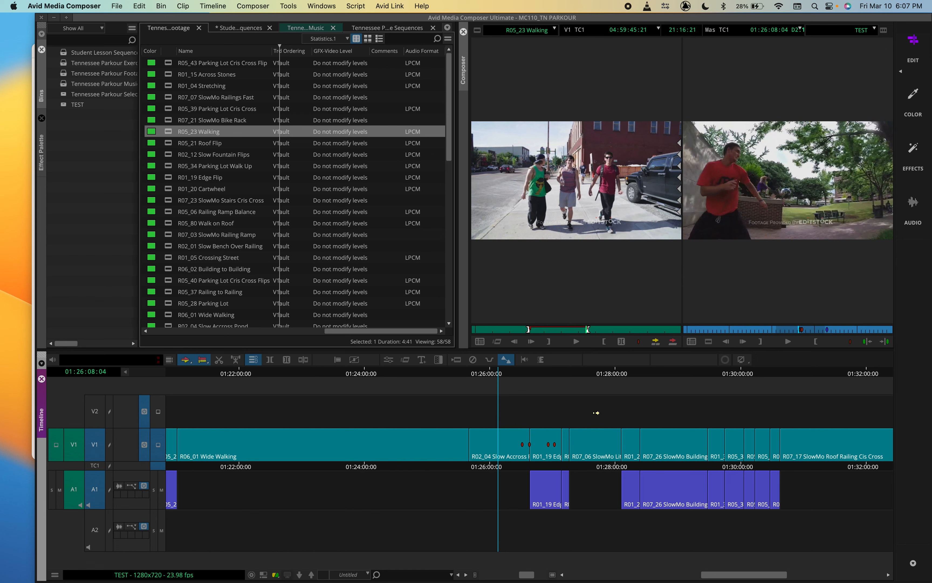
{"action": "left_click", "coordinate": [623, 375]}
{"action": "mouse_move", "coordinate": [672, 378]}
{"action": "left_mouse_down"}
{"action": "mouse_move", "coordinate": [655, 381]}
{"action": "mouse_move", "coordinate": [667, 385]}
{"action": "left_mouse_up"}
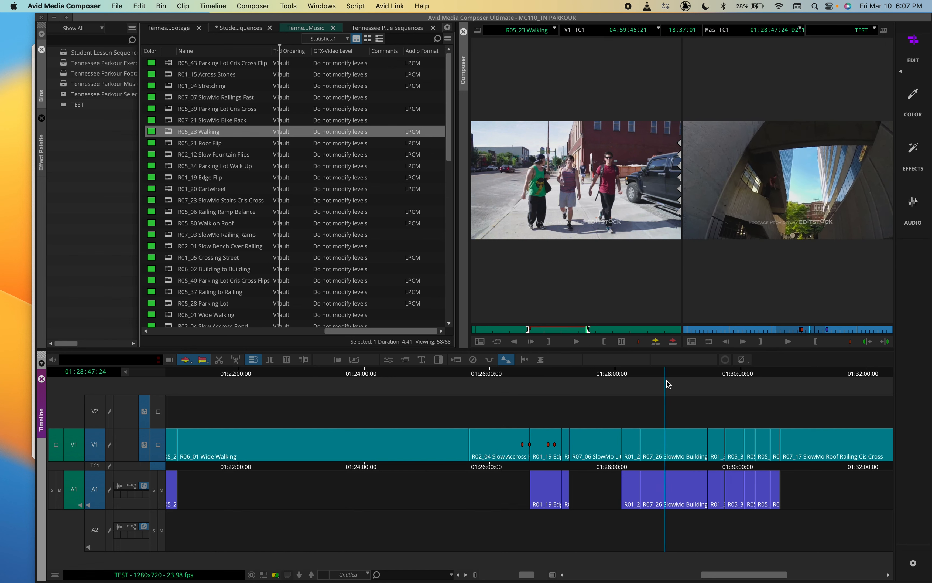
{"action": "left_click", "coordinate": [665, 443]}
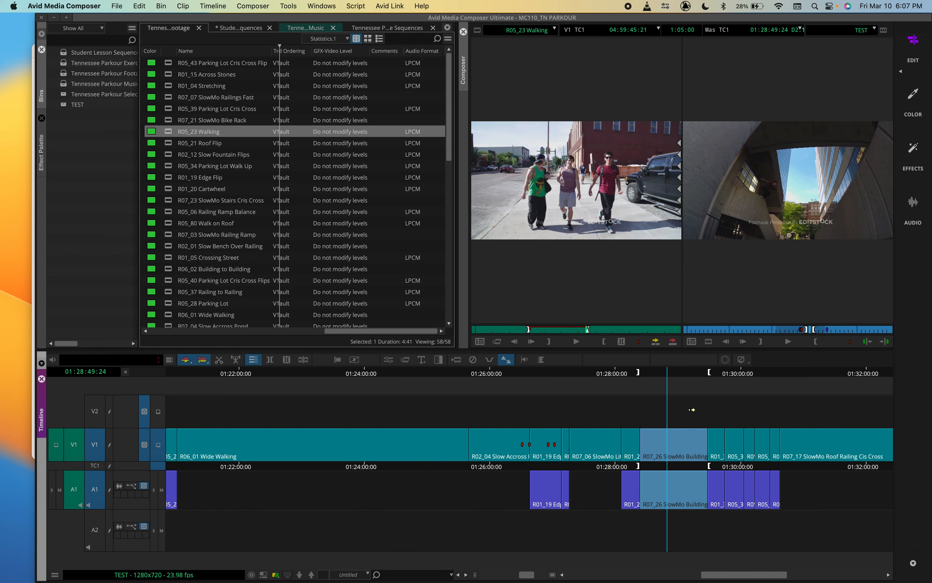
{"action": "left_click_drag", "start_coordinate": [664, 378], "coordinate": [657, 378]}
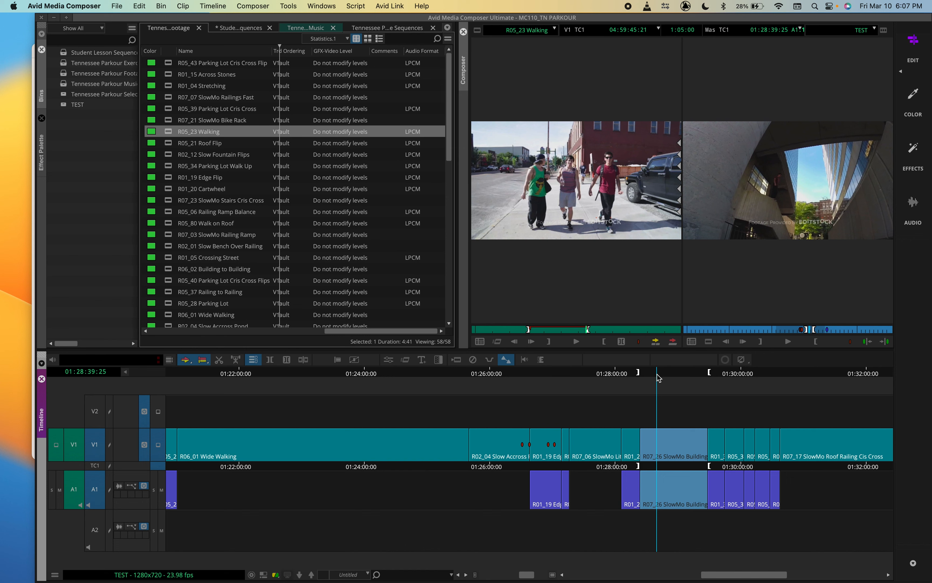
{"action": "key", "text": "i"}
{"action": "key", "text": "x"}
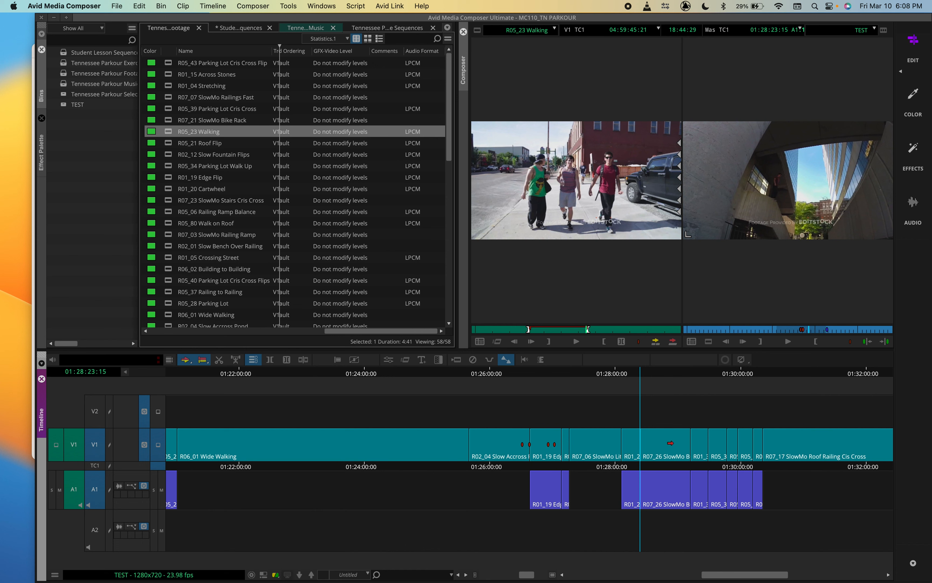
Step: Mark the remaining R07_26 SlowMo Building segment and extract its beginning up to 01:28:33:11
{"action": "key", "text": "t"}
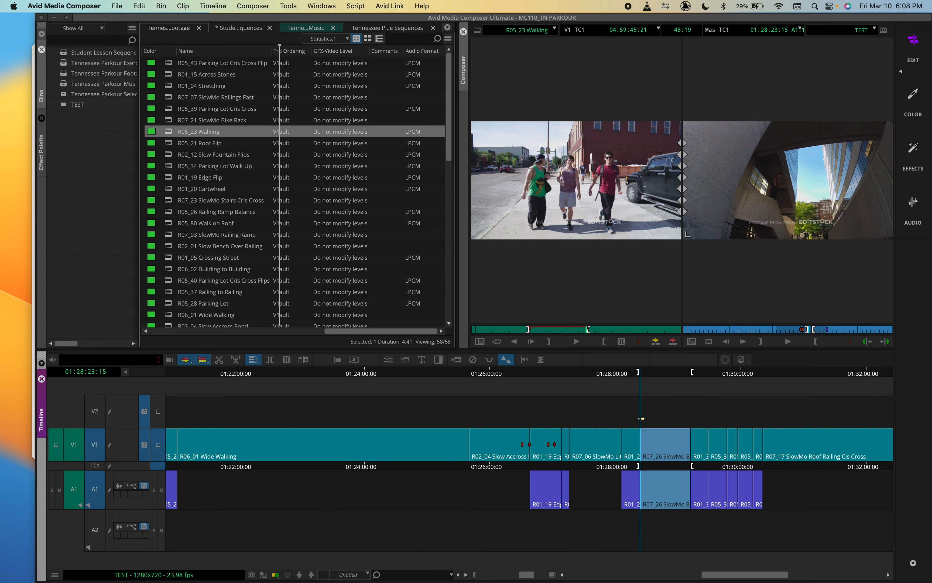
{"action": "left_click", "coordinate": [650, 372]}
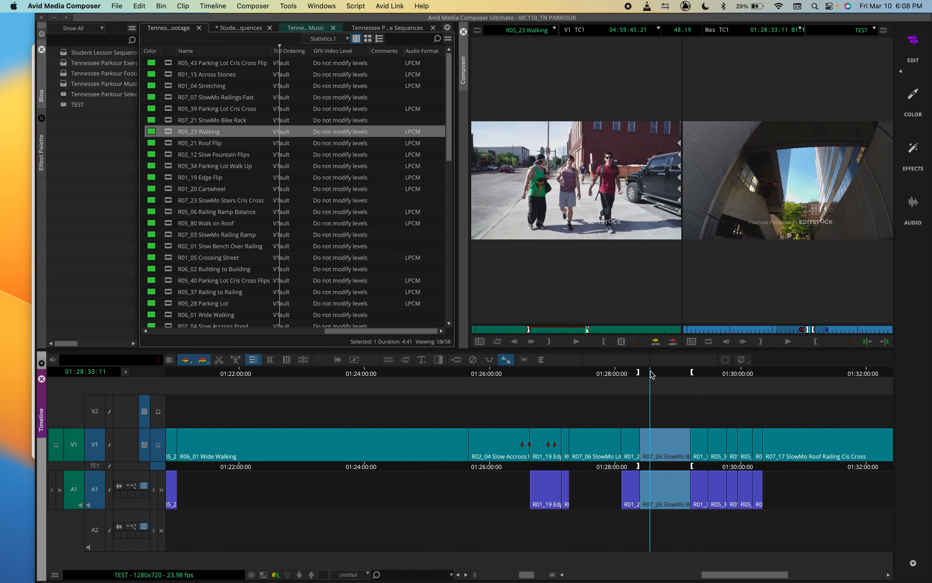
{"action": "key", "text": "i"}
{"action": "key", "text": "x"}
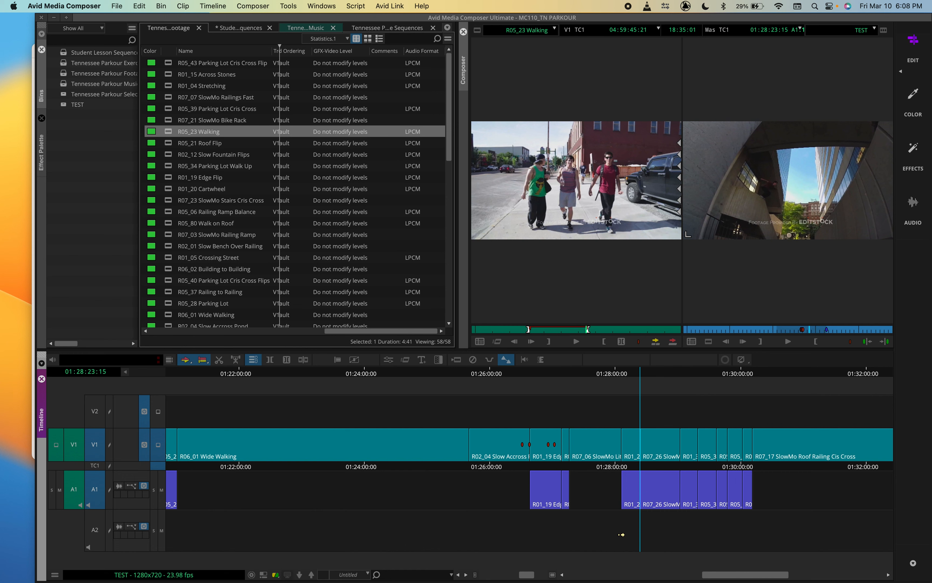
Step: Mark the R07_26 SlowMo Building segment again and extract its ending from 01:28:54:23 onward
{"action": "key", "text": "t"}
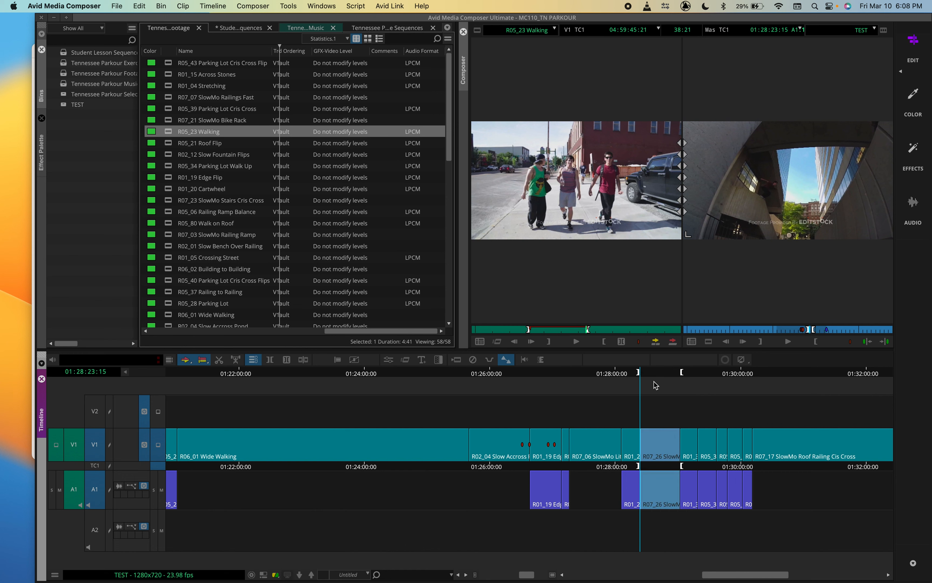
{"action": "left_click_drag", "start_coordinate": [648, 374], "coordinate": [674, 376]}
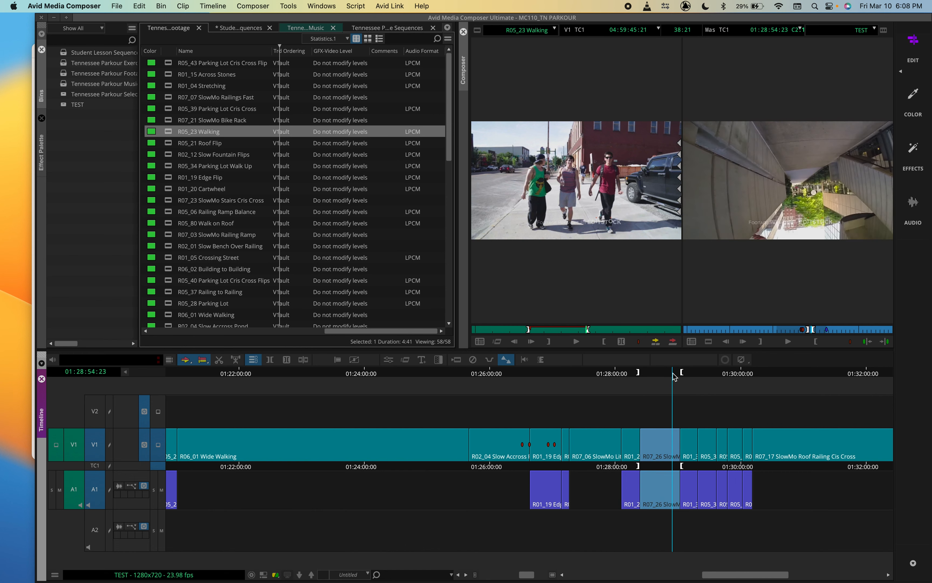
{"action": "key", "text": "o"}
{"action": "key", "text": "x"}
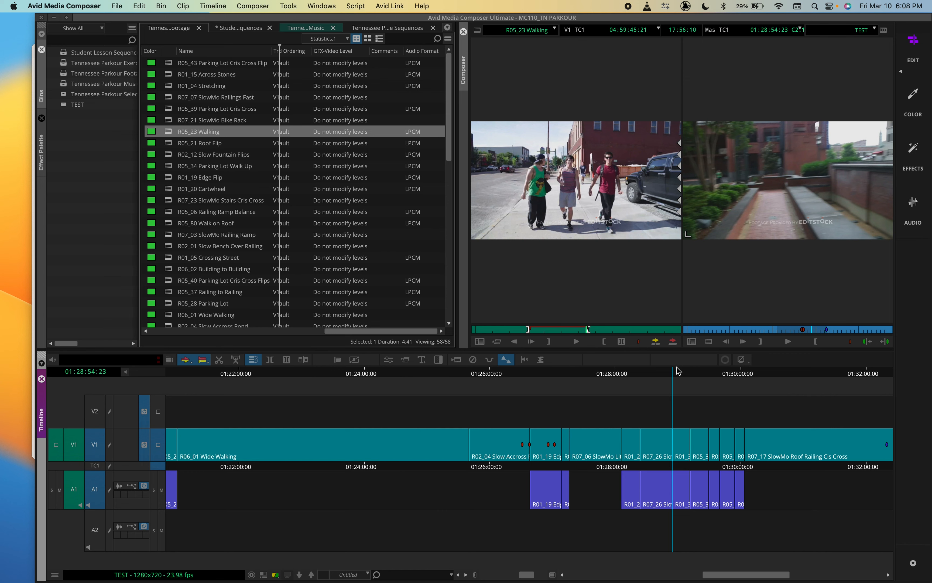
Step: Scrub through the shortened R07_26 SlowMo Building segment and park the TEST sequence at 01:25:50:21 within the R02_04 clip
{"action": "left_click_drag", "start_coordinate": [675, 374], "coordinate": [652, 371]}
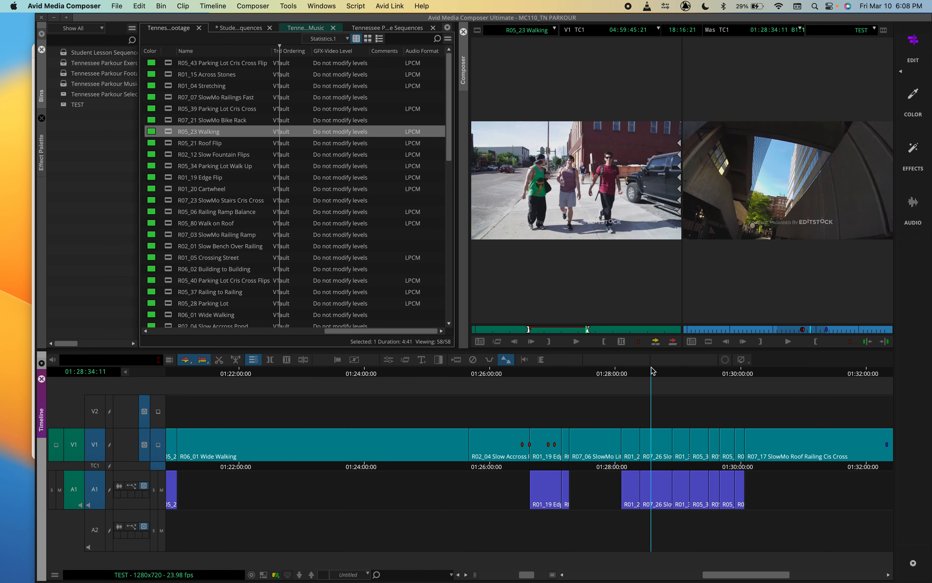
{"action": "mouse_move", "coordinate": [652, 370]}
{"action": "left_mouse_down"}
{"action": "mouse_move", "coordinate": [639, 372]}
{"action": "mouse_move", "coordinate": [677, 372]}
{"action": "mouse_move", "coordinate": [655, 370]}
{"action": "left_mouse_up"}
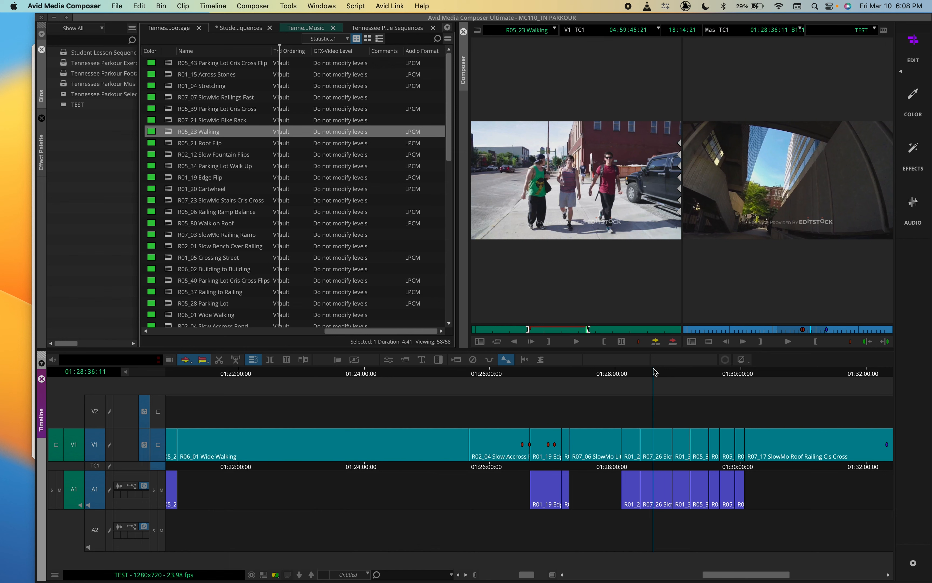
{"action": "left_click_drag", "start_coordinate": [655, 372], "coordinate": [645, 374]}
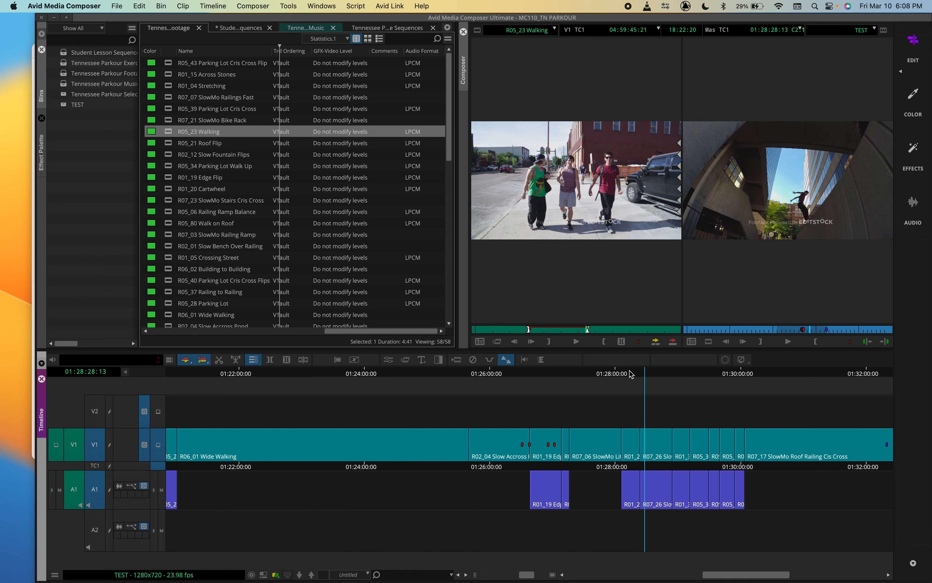
{"action": "left_click_drag", "start_coordinate": [502, 372], "coordinate": [474, 371]}
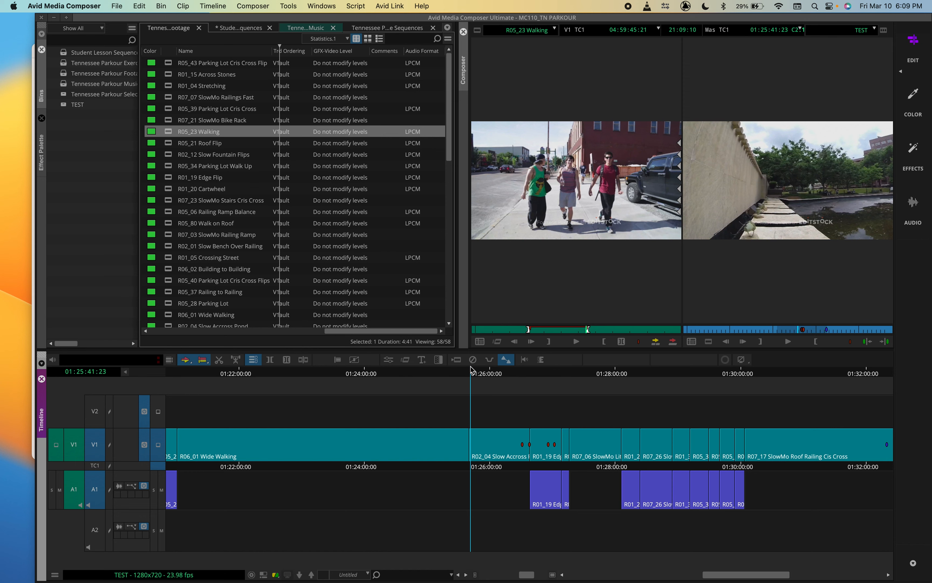
{"action": "left_click_drag", "start_coordinate": [474, 370], "coordinate": [481, 368]}
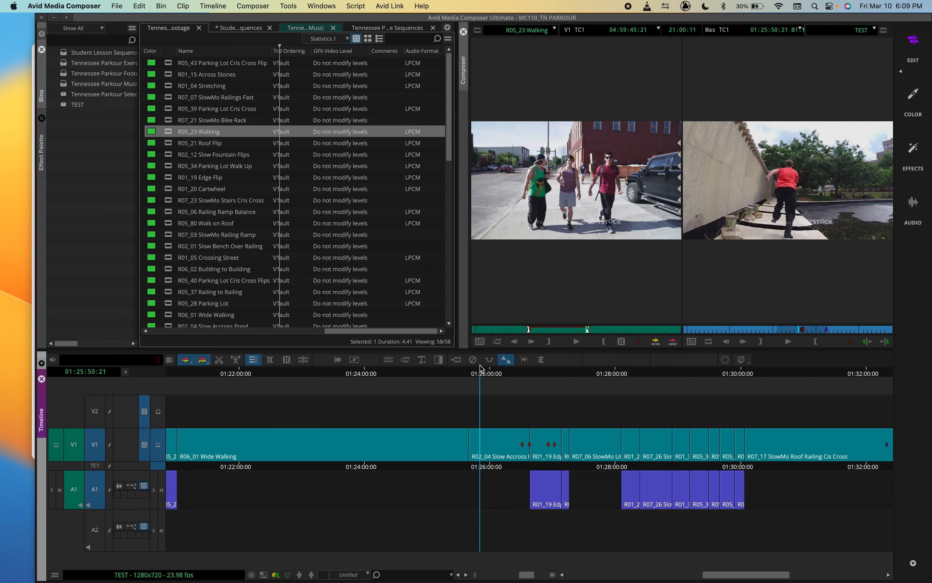
Step: Add the Top and Tail editing commands to the free Timeline toolbar slots beside Add Edit, and close the Command Palette
{"action": "key", "text": "super+3"}
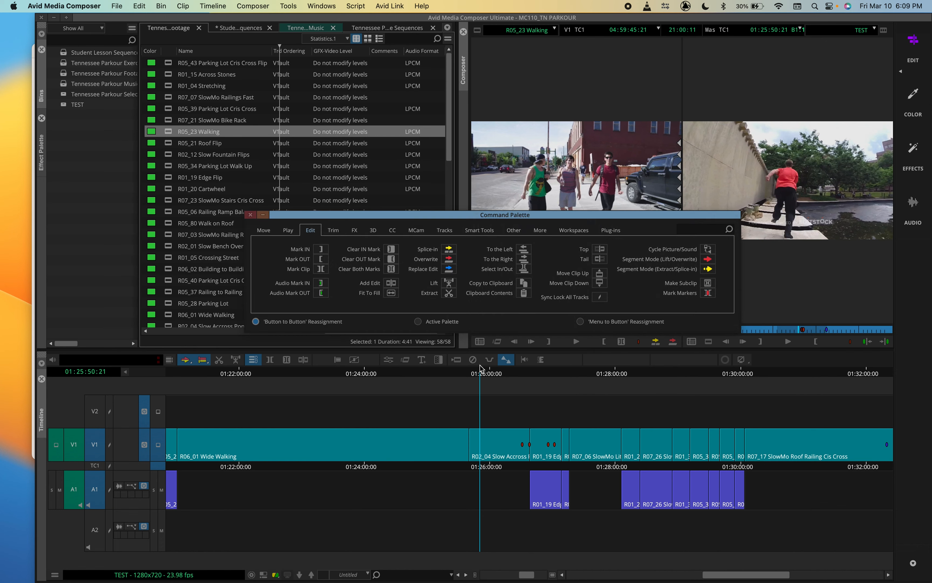
{"action": "left_click_drag", "start_coordinate": [424, 217], "coordinate": [490, 160]}
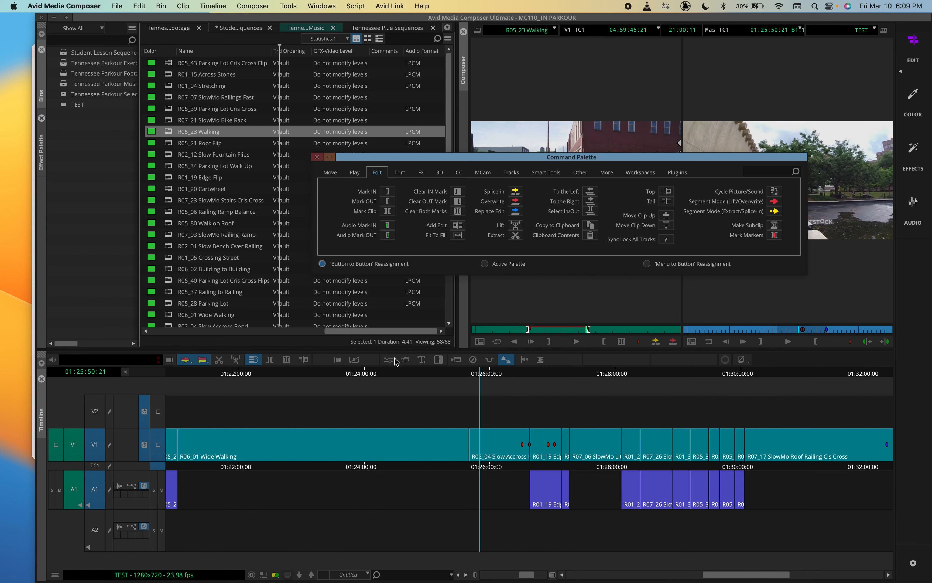
{"action": "left_click", "coordinate": [354, 364]}
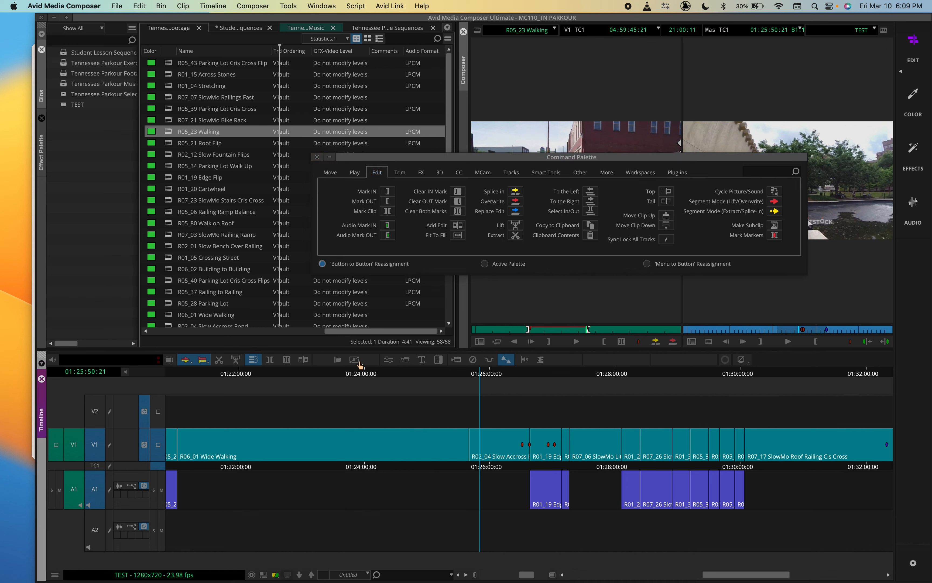
{"action": "mouse_move", "coordinate": [355, 364]}
{"action": "left_mouse_down"}
{"action": "mouse_move", "coordinate": [370, 364]}
{"action": "mouse_move", "coordinate": [357, 360]}
{"action": "left_mouse_up"}
{"action": "left_click", "coordinate": [668, 195]}
{"action": "left_click_drag", "start_coordinate": [668, 195], "coordinate": [323, 364]}
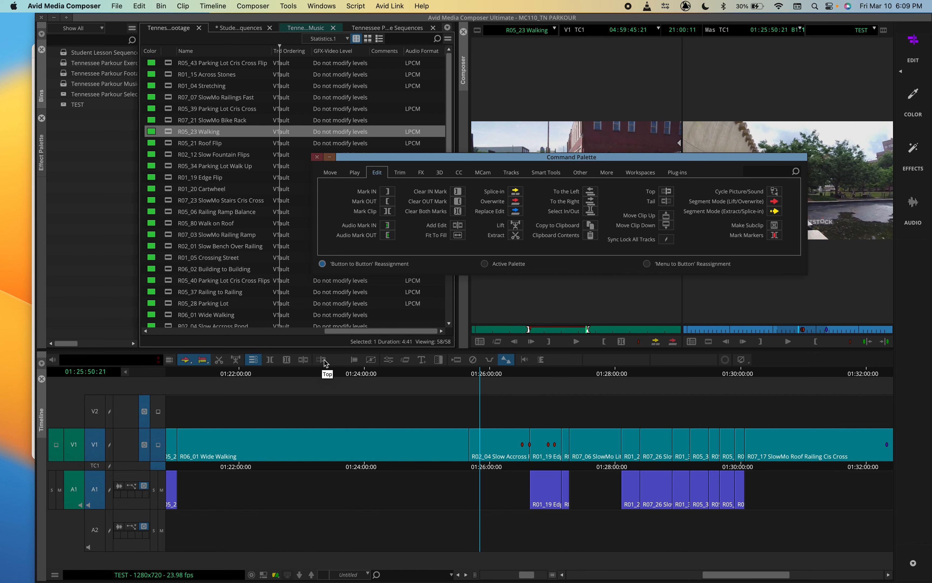
{"action": "left_click_drag", "start_coordinate": [669, 203], "coordinate": [339, 357]}
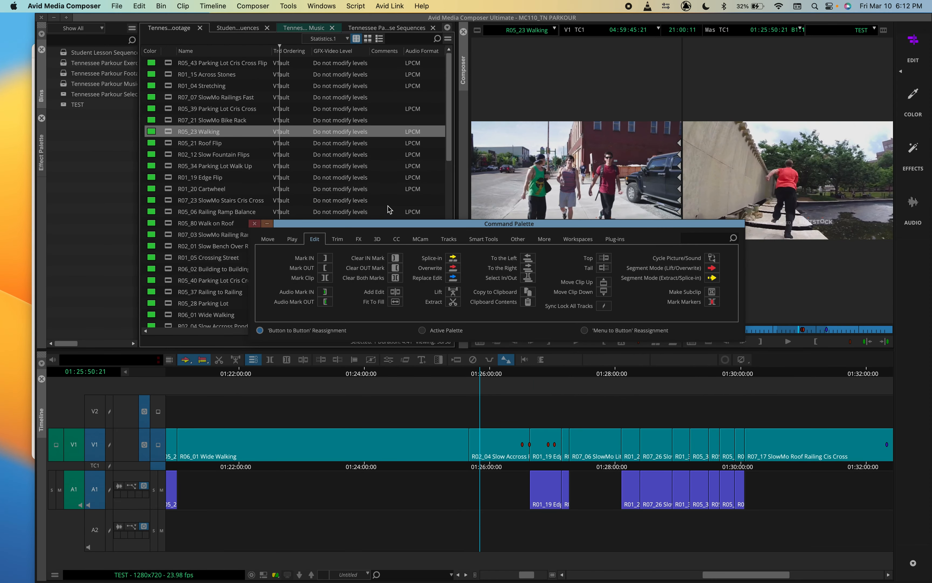
{"action": "left_click", "coordinate": [252, 224]}
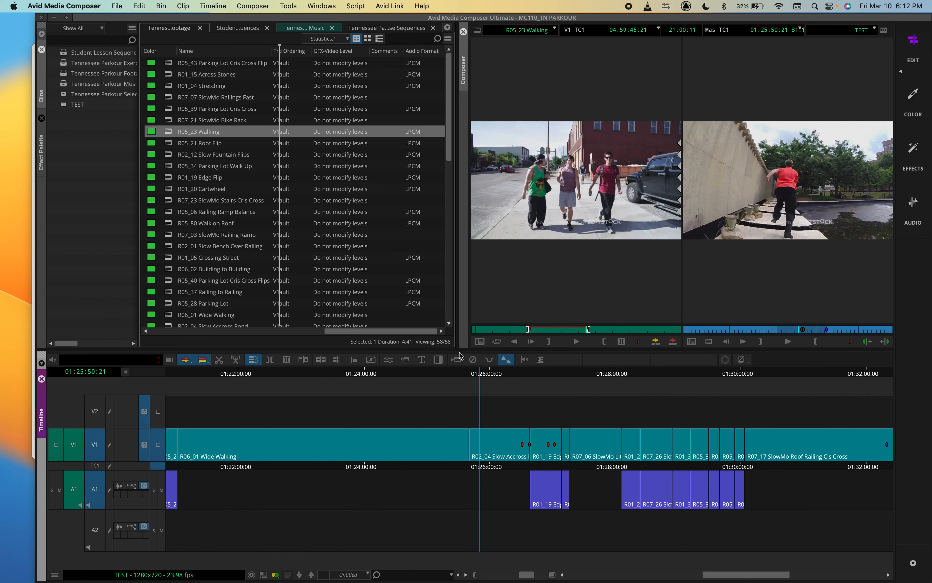
Step: Remove the material ahead of 01:25:50:21 in the TEST sequence with Top and review the shortened R02_04 segment
{"action": "left_click", "coordinate": [321, 360]}
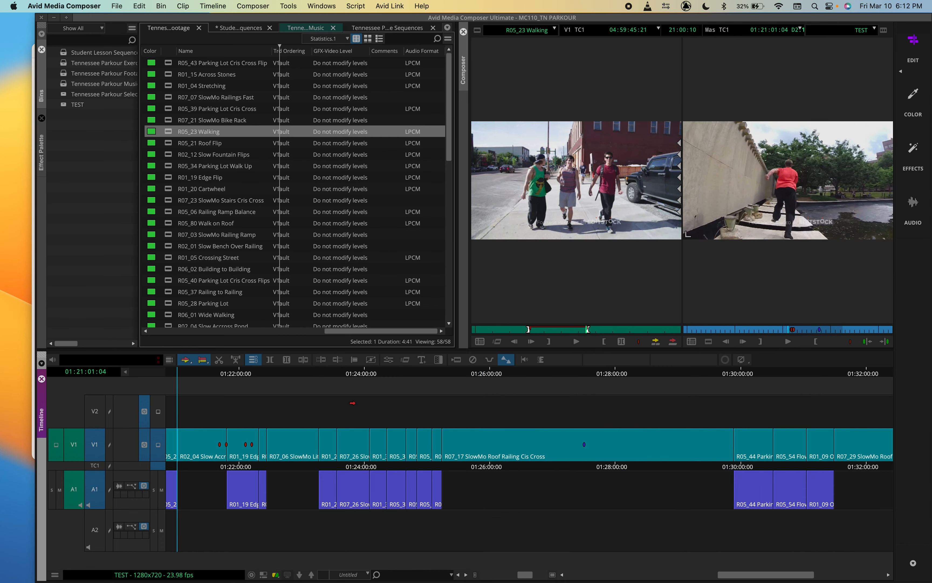
{"action": "scroll", "coordinate": [308, 411], "scroll_direction": "left", "scroll_amount": 10}
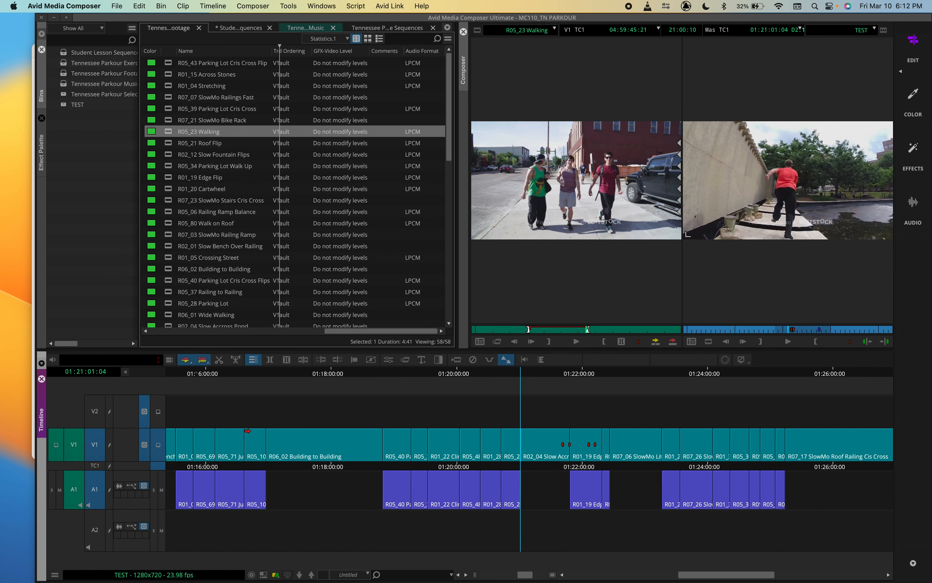
{"action": "scroll", "coordinate": [250, 430], "scroll_direction": "right", "scroll_amount": 8}
{"action": "scroll", "coordinate": [250, 430], "scroll_direction": "left", "scroll_amount": 8}
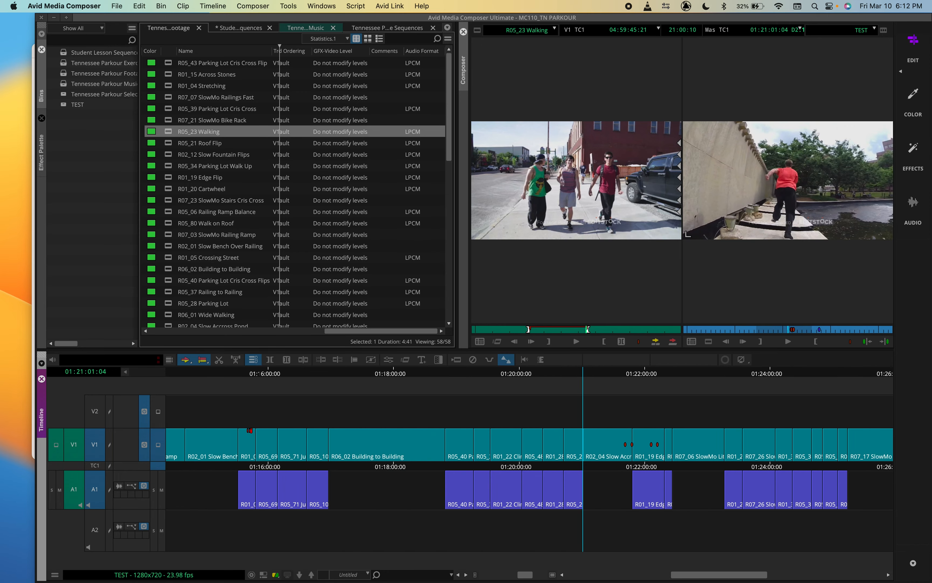
Step: Mark the shortened R02_04 segment in the TEST sequence and clear its marks
{"action": "left_click", "coordinate": [582, 373]}
{"action": "left_click_drag", "start_coordinate": [582, 369], "coordinate": [587, 372]}
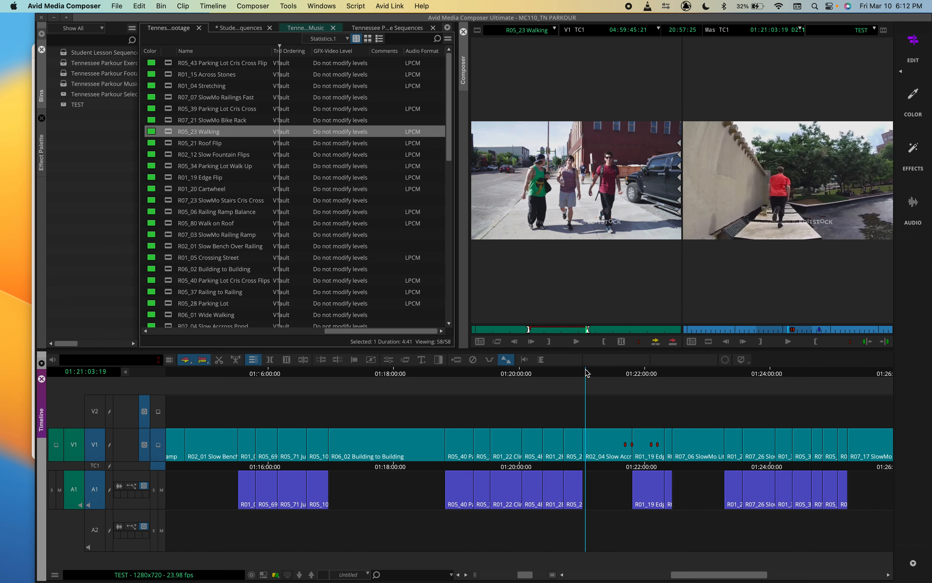
{"action": "key", "text": "t"}
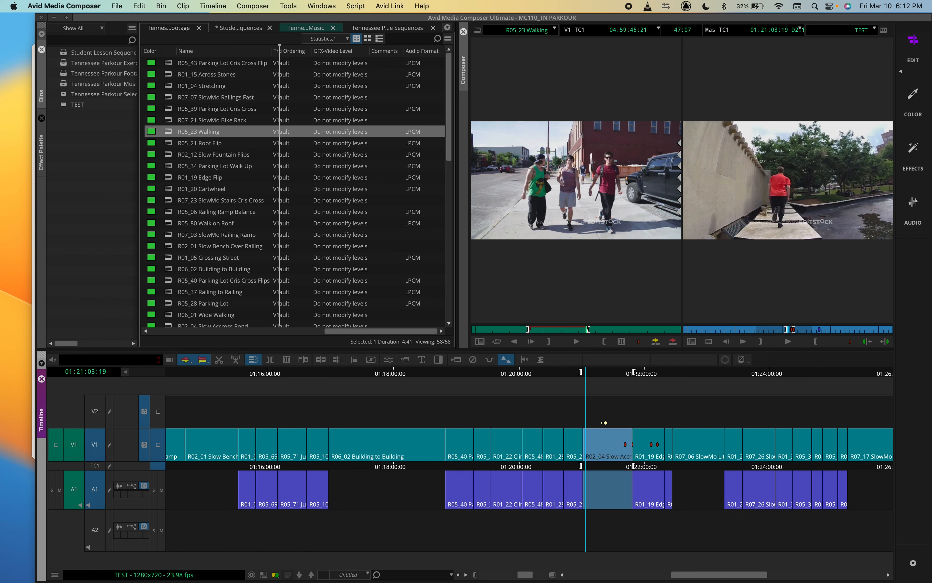
{"action": "left_click_drag", "start_coordinate": [593, 374], "coordinate": [588, 375]}
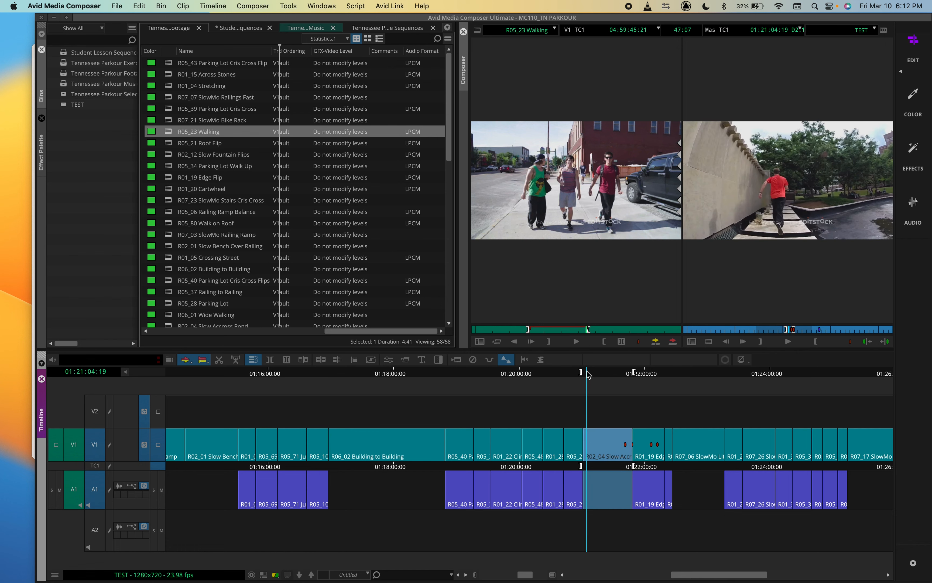
{"action": "key", "text": "i"}
{"action": "key", "text": "g"}
{"action": "left_click", "coordinate": [567, 447]}
{"action": "left_click", "coordinate": [600, 441]}
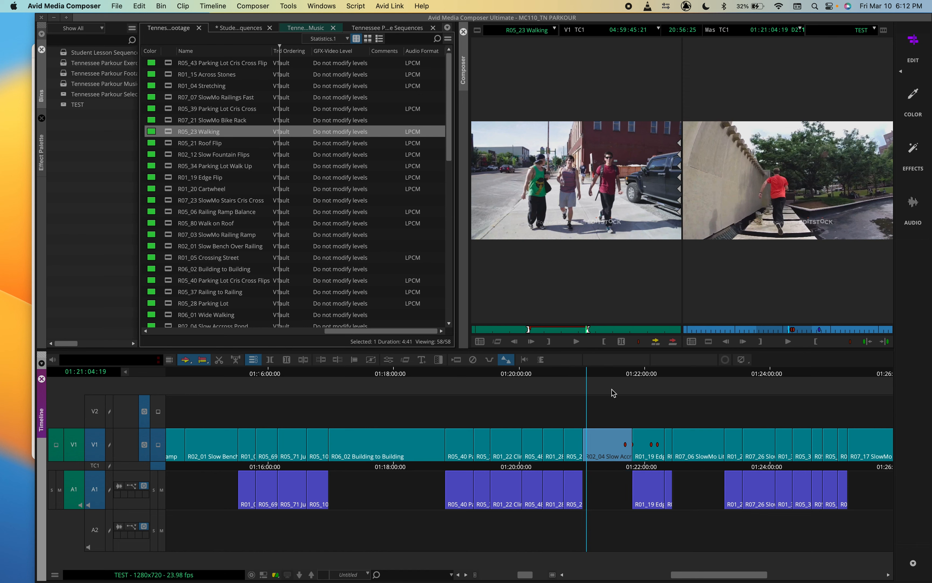
Step: Park the sequence at 01:21:41:29 near the end of the R02_04 segment and remove the remainder with Tail
{"action": "left_click_drag", "start_coordinate": [608, 373], "coordinate": [625, 374]}
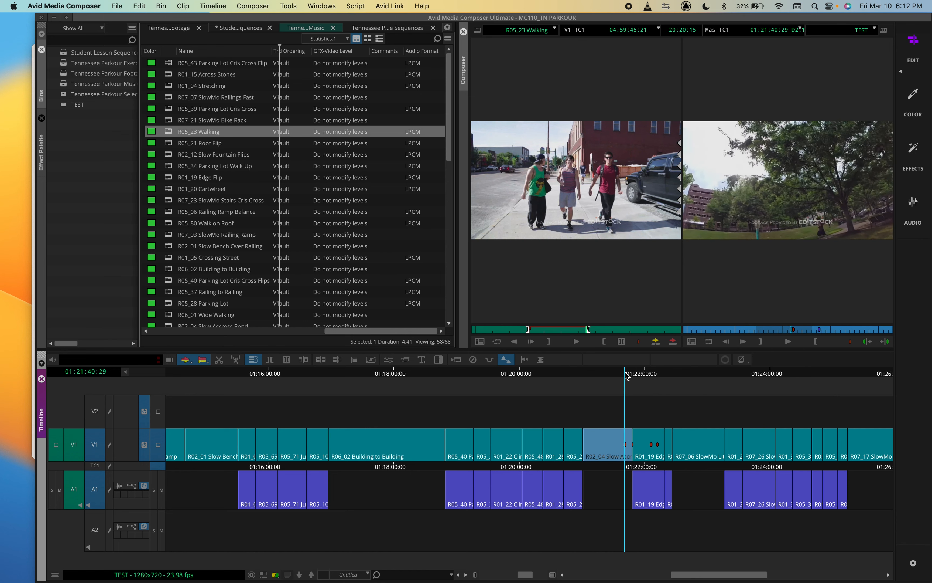
{"action": "left_click_drag", "start_coordinate": [625, 373], "coordinate": [626, 372]}
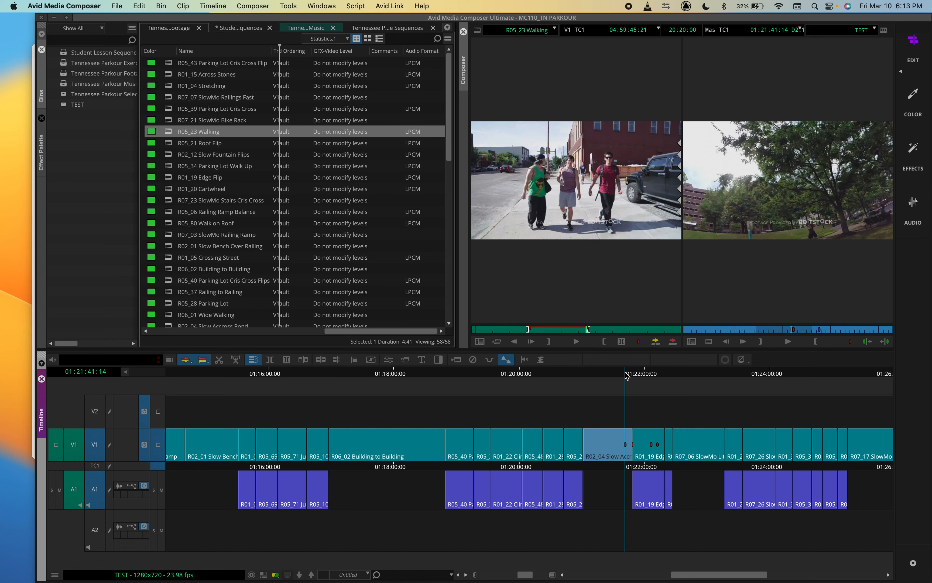
{"action": "mouse_move", "coordinate": [626, 376]}
{"action": "left_mouse_down"}
{"action": "mouse_move", "coordinate": [615, 376]}
{"action": "mouse_move", "coordinate": [627, 376]}
{"action": "left_mouse_up"}
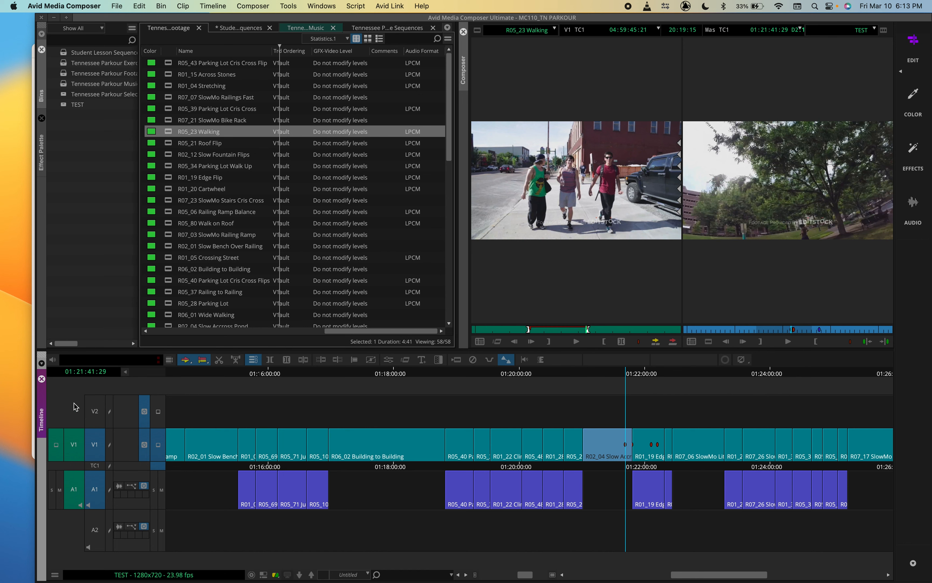
{"action": "left_click", "coordinate": [338, 361]}
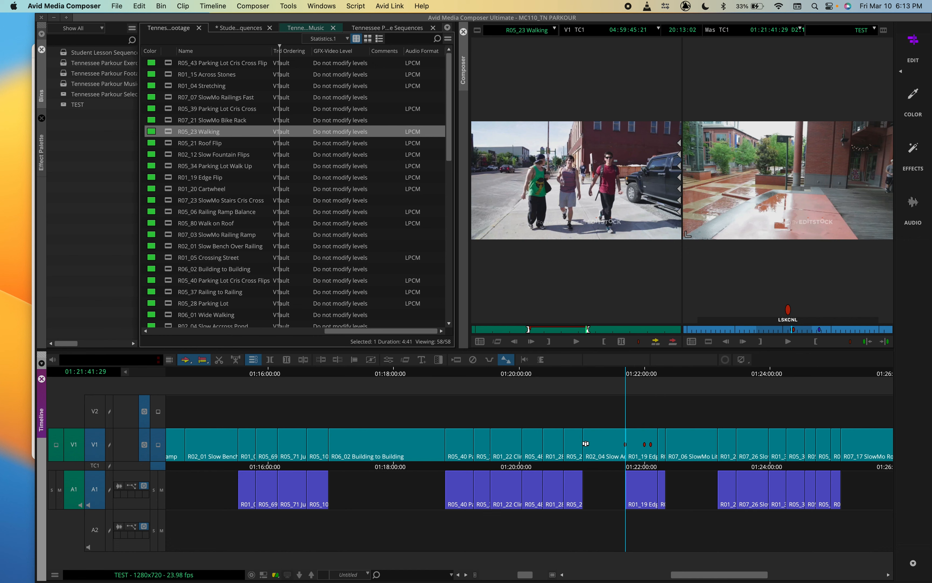
{"action": "left_click", "coordinate": [771, 178]}
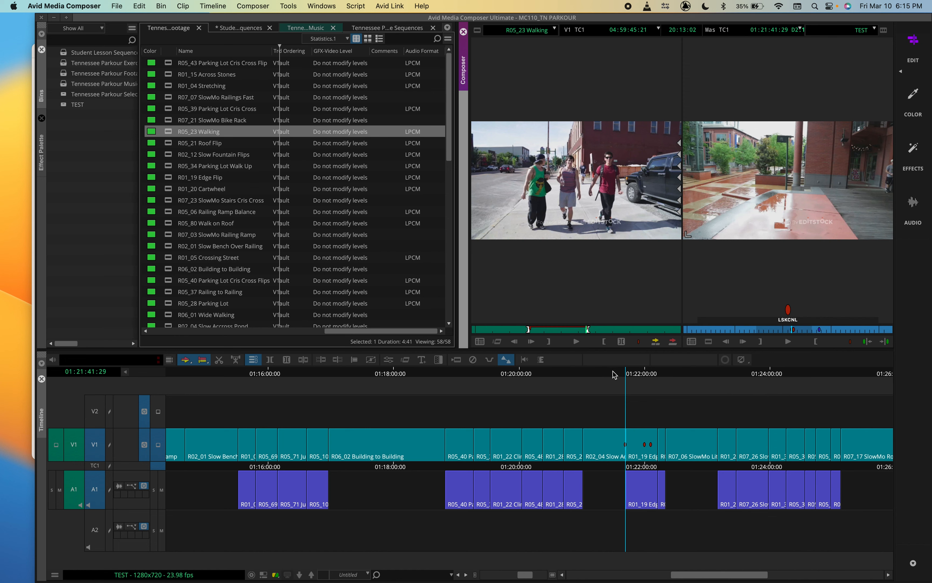
Step: Scrub back through the TEST sequence and park at 01:19:32:11, the start of the R01_22 segment
{"action": "left_click_drag", "start_coordinate": [614, 375], "coordinate": [514, 374]}
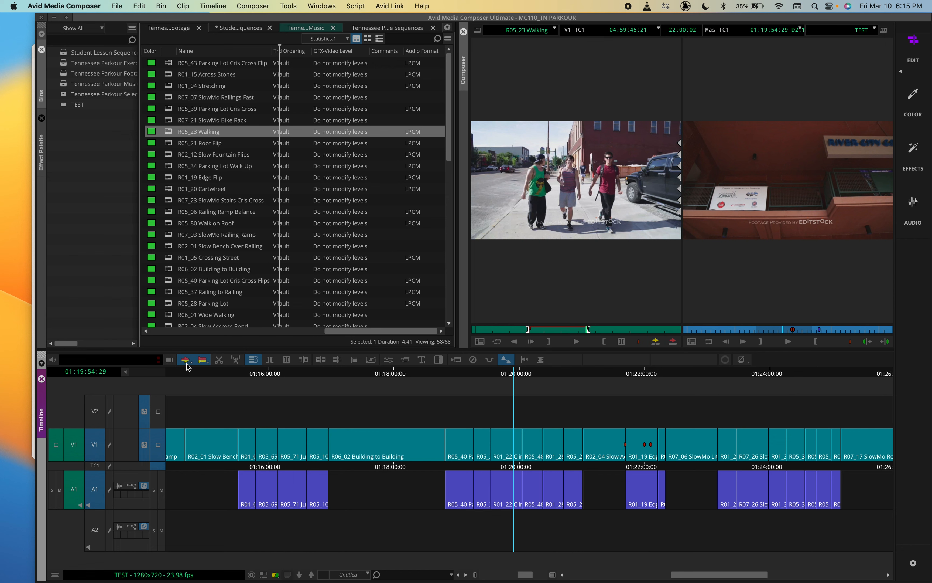
{"action": "left_click", "coordinate": [508, 371]}
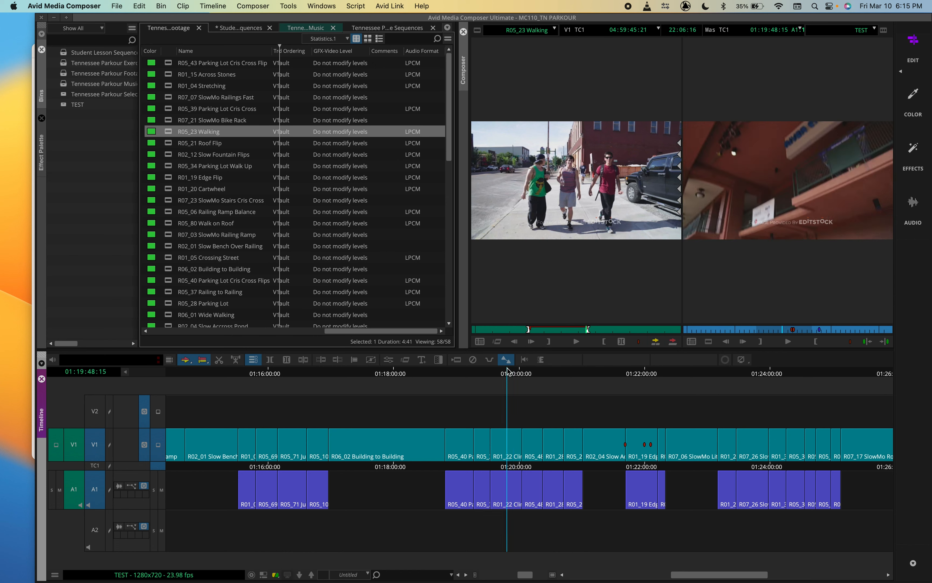
{"action": "left_click", "coordinate": [489, 372]}
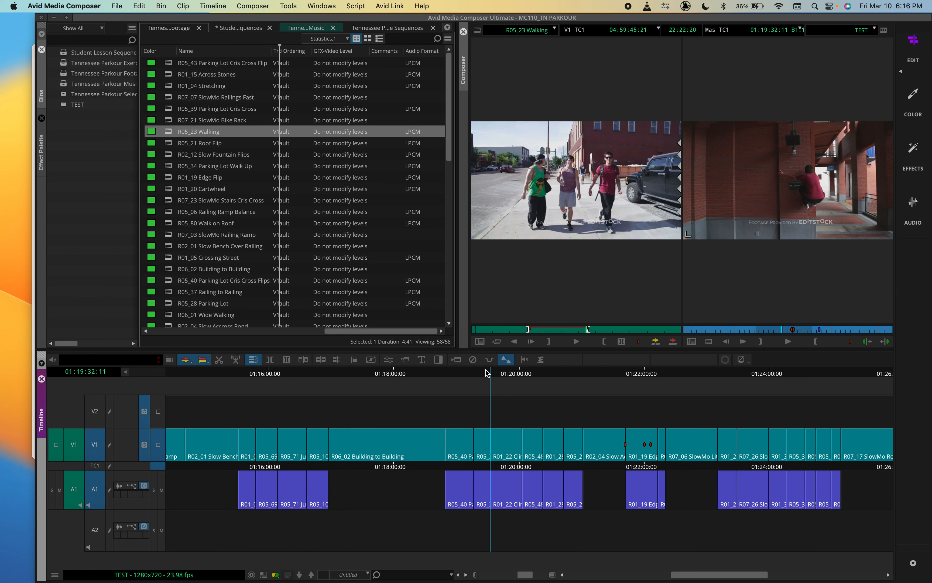
Step: Enable sync locks on all sequence tracks and switch them off again
{"action": "left_click", "coordinate": [109, 411]}
{"action": "left_click", "coordinate": [111, 458]}
{"action": "left_click", "coordinate": [110, 486]}
{"action": "left_click", "coordinate": [110, 527]}
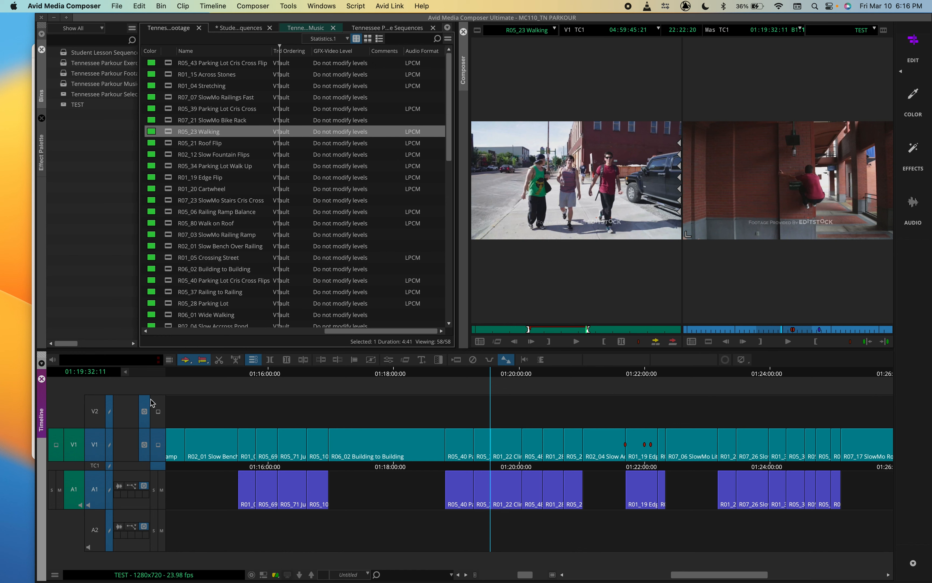
{"action": "left_click", "coordinate": [110, 421]}
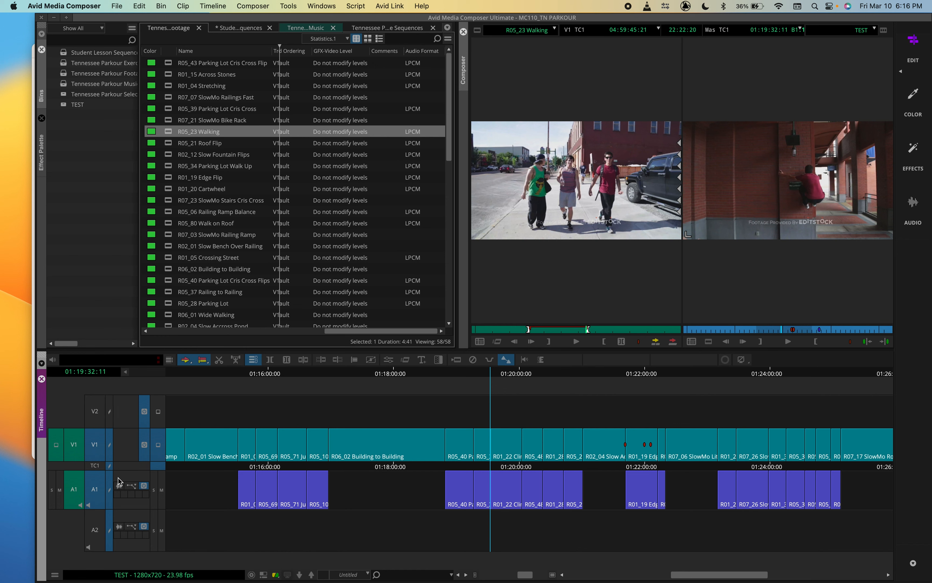
{"action": "left_click", "coordinate": [110, 542]}
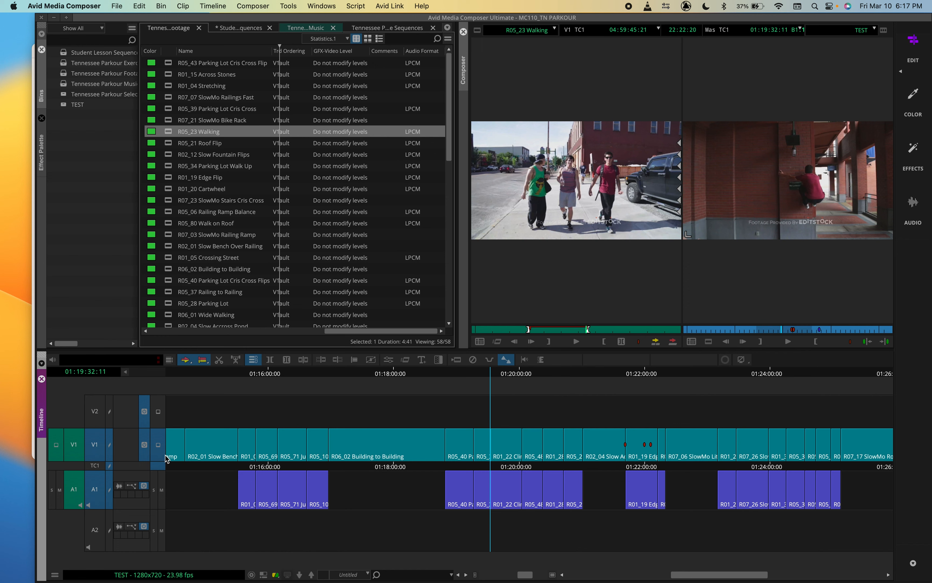
{"action": "left_click", "coordinate": [110, 466]}
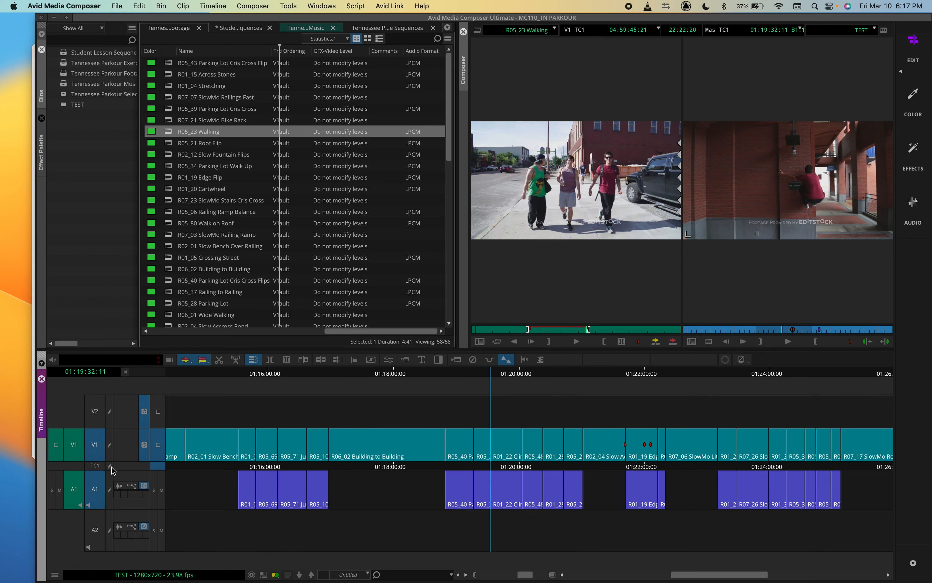
Step: Sync lock all tracks, release the locks on V2 and A2 while keeping TC1 and A1 locked, and deselect the A1 track
{"action": "left_click", "coordinate": [111, 465]}
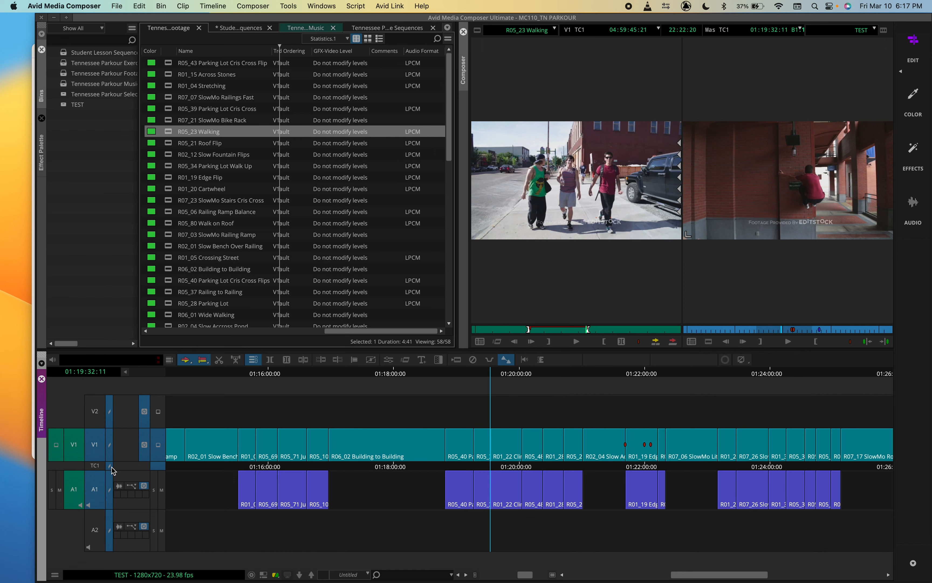
{"action": "left_click", "coordinate": [110, 411]}
{"action": "left_click", "coordinate": [113, 491]}
{"action": "left_click", "coordinate": [115, 527]}
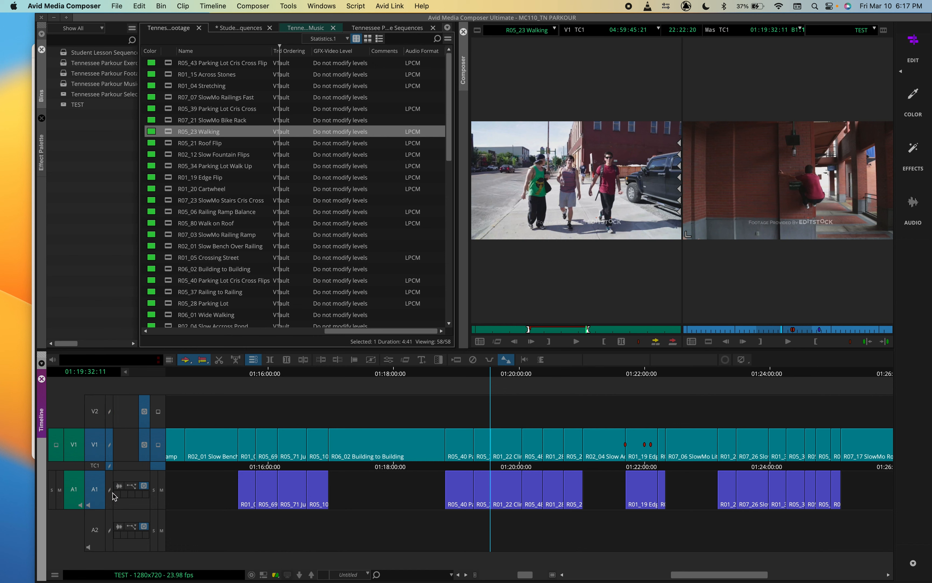
{"action": "left_click", "coordinate": [111, 494]}
{"action": "left_click", "coordinate": [104, 503]}
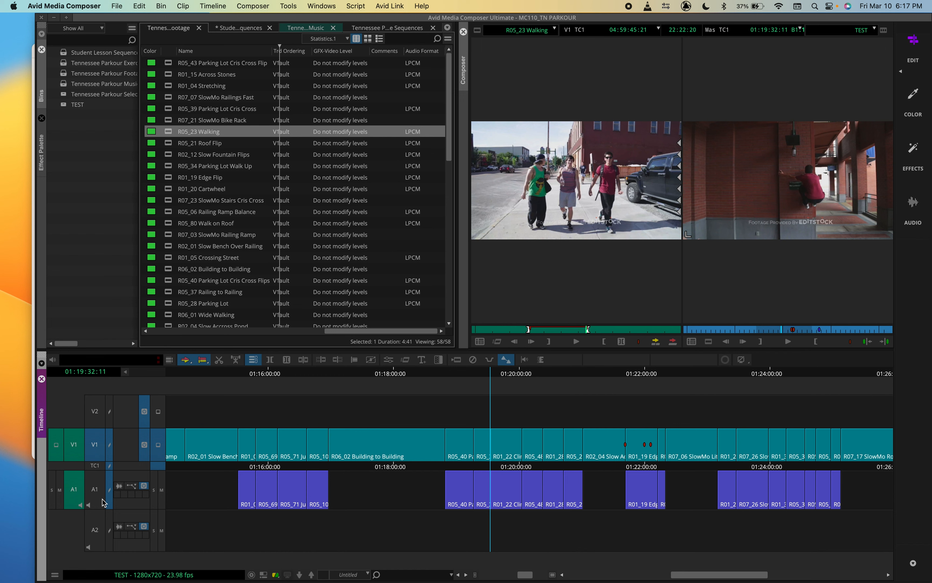
Step: Try removing the head of the R01_22 segment up to 01:19:43:16 with Top, undoing the edit each time
{"action": "left_click", "coordinate": [496, 376]}
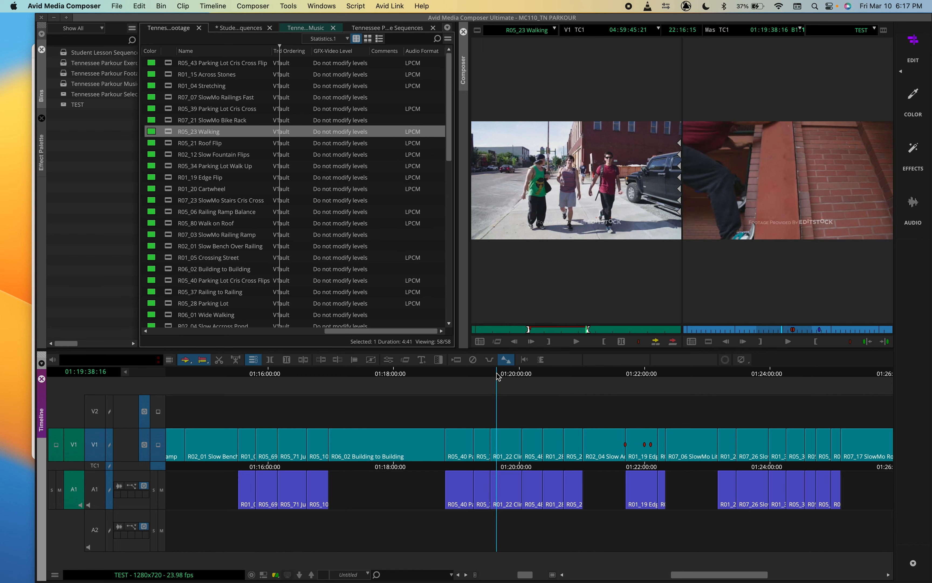
{"action": "left_click_drag", "start_coordinate": [497, 376], "coordinate": [502, 376]}
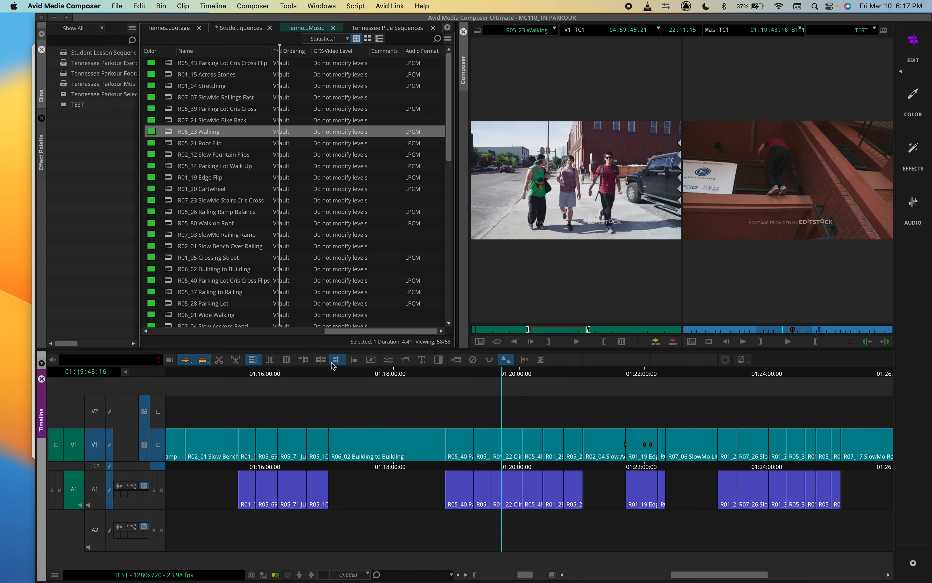
{"action": "left_click", "coordinate": [321, 363]}
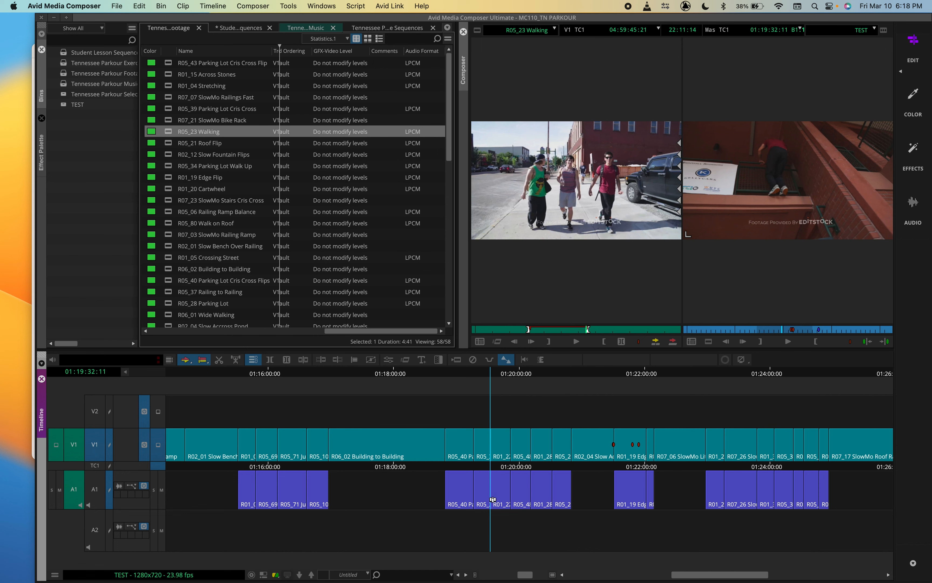
{"action": "key", "text": "super+z"}
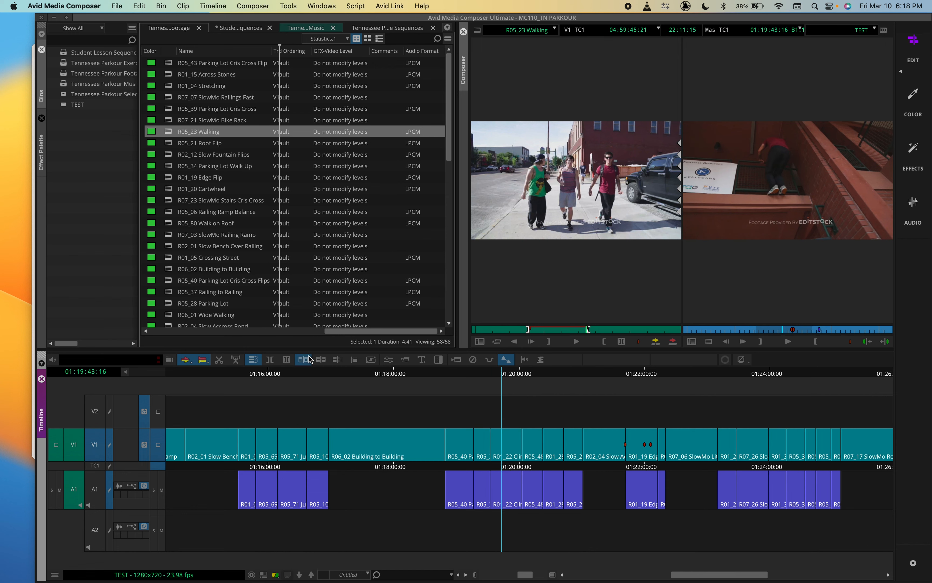
{"action": "left_click", "coordinate": [323, 359]}
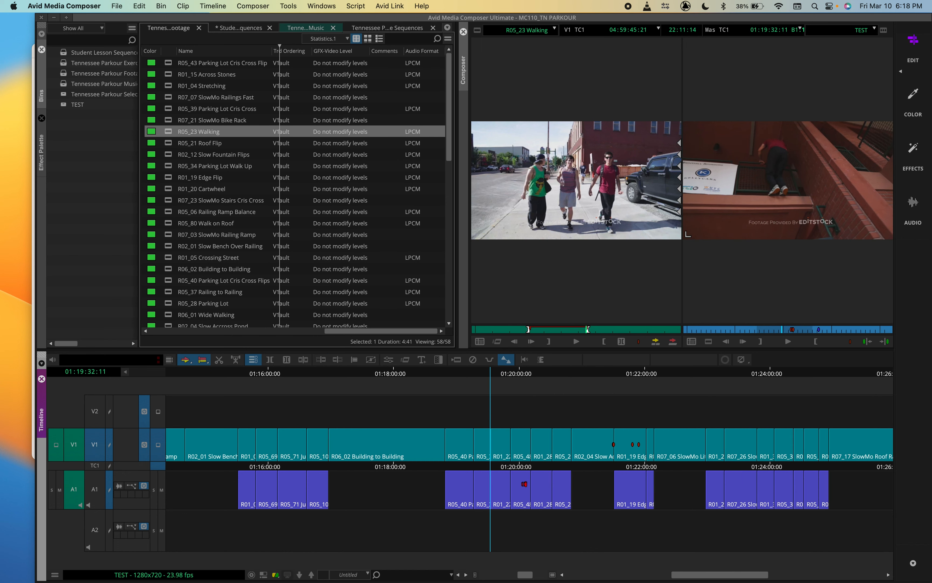
{"action": "key", "text": "super+z"}
Step: Reselect the A1 track and scrub over the restored R01_22 segment, parking at 01:19:50:00
{"action": "left_click", "coordinate": [100, 492]}
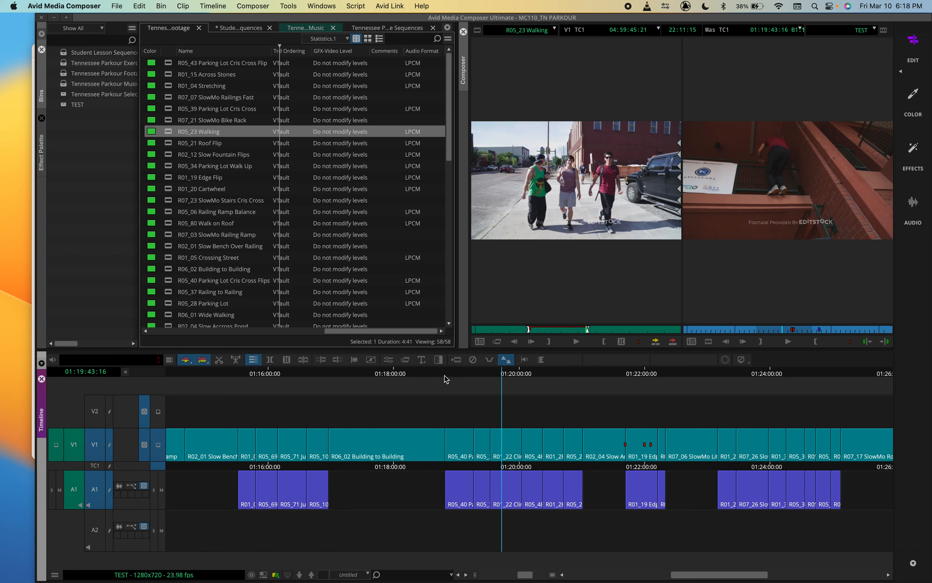
{"action": "left_click_drag", "start_coordinate": [444, 376], "coordinate": [487, 376]}
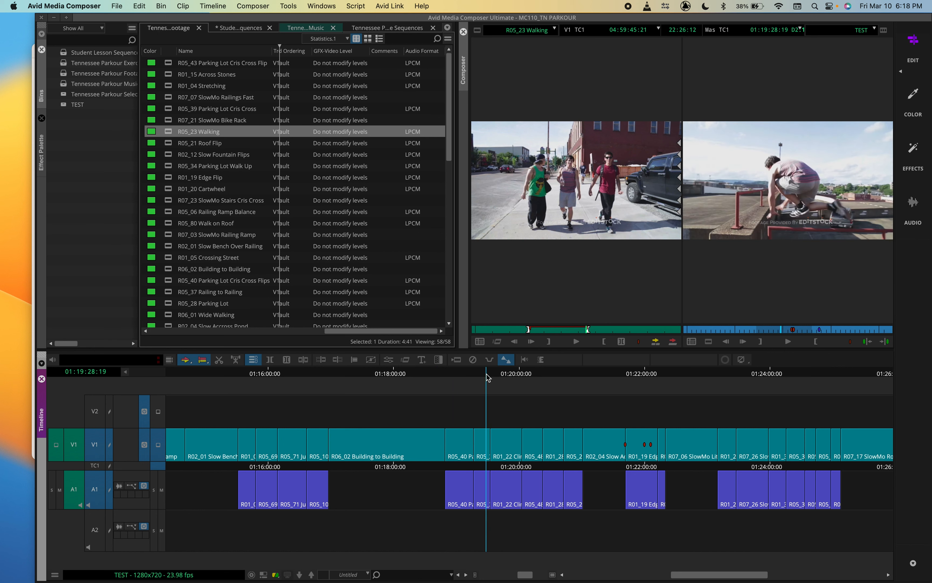
{"action": "left_click_drag", "start_coordinate": [486, 377], "coordinate": [510, 375]}
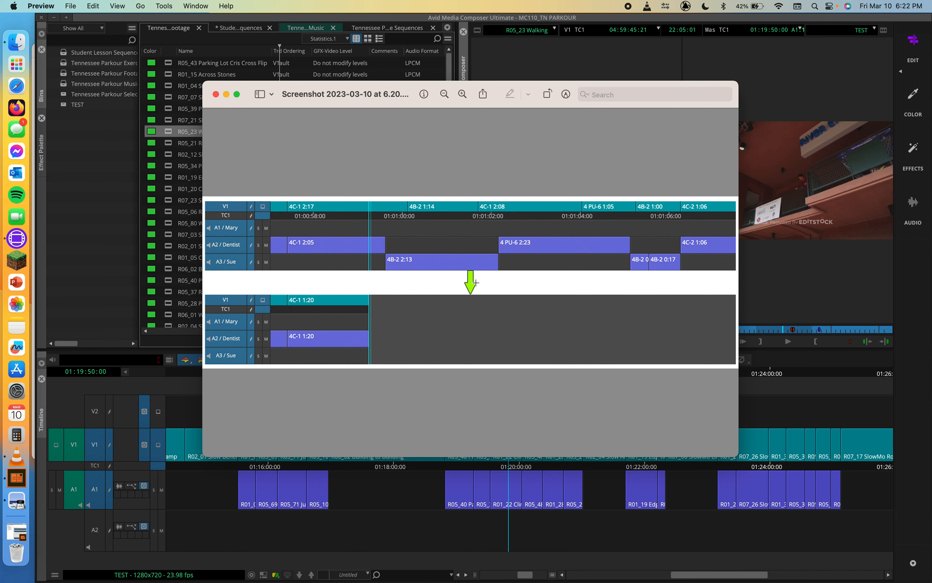
Step: Close the screenshot preview and scrub the TEST sequence back to 01:18:38:26, in the R06_02 segment
{"action": "left_click", "coordinate": [216, 95]}
{"action": "left_click", "coordinate": [459, 373]}
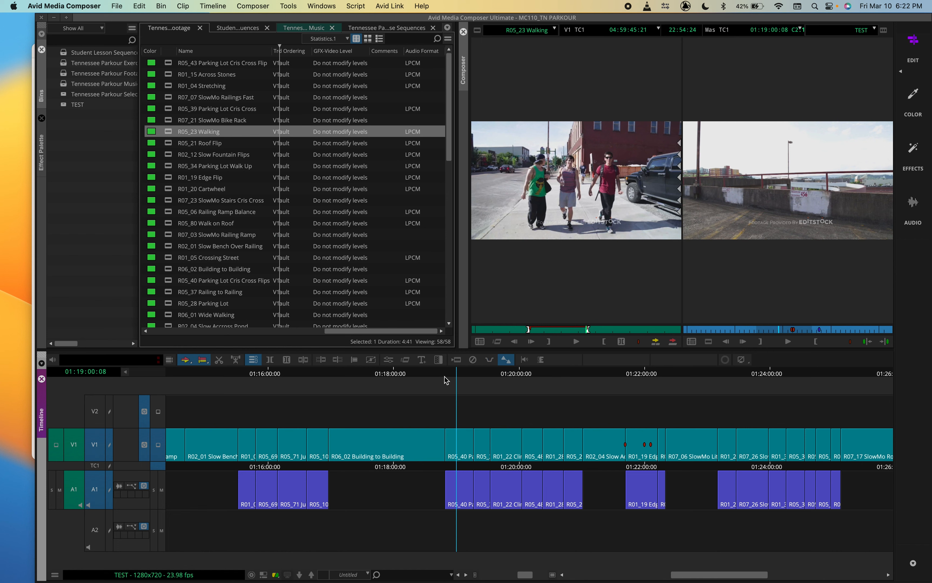
{"action": "left_click_drag", "start_coordinate": [457, 374], "coordinate": [436, 376]}
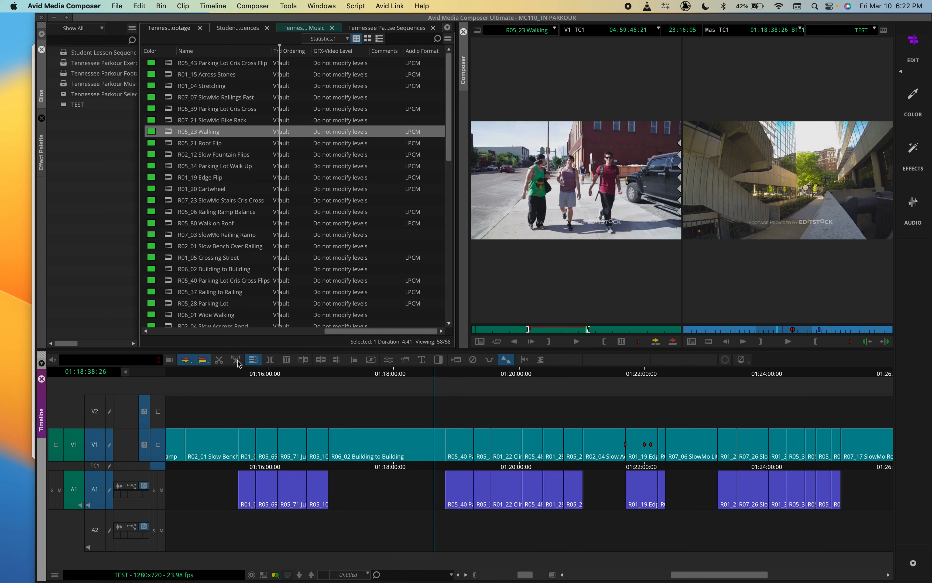
{"action": "left_click", "coordinate": [340, 362]}
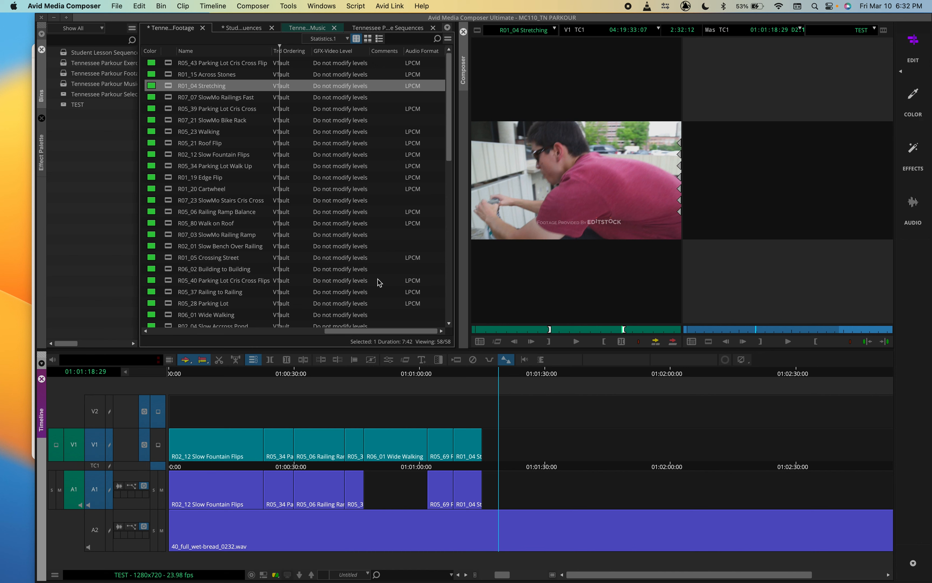
Step: Enter Trim mode at the cut after the R05_06 segment, leave it, and park at 01:00:28:25 in the R05_34 segment
{"action": "left_click", "coordinate": [406, 359]}
{"action": "left_click_drag", "start_coordinate": [389, 377], "coordinate": [319, 389]}
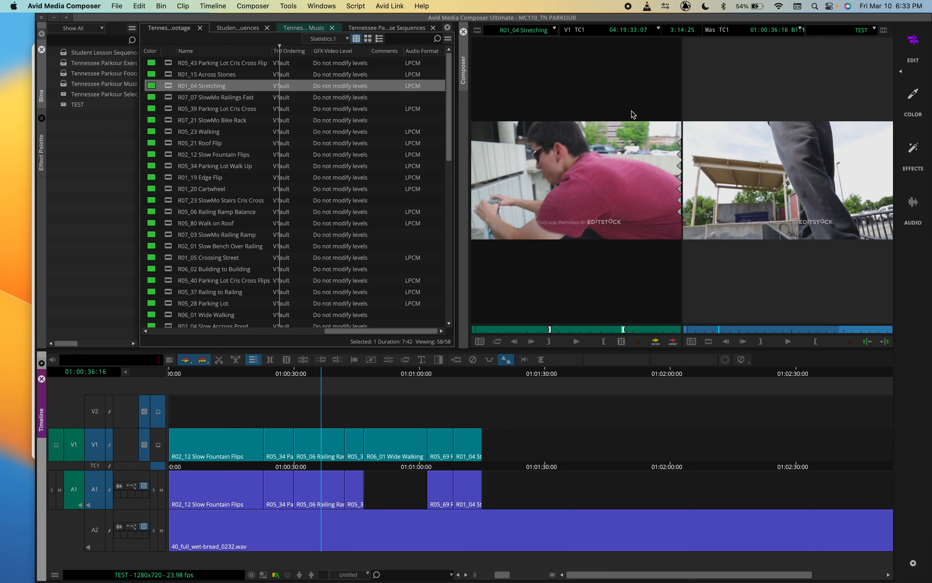
{"action": "key", "text": "u"}
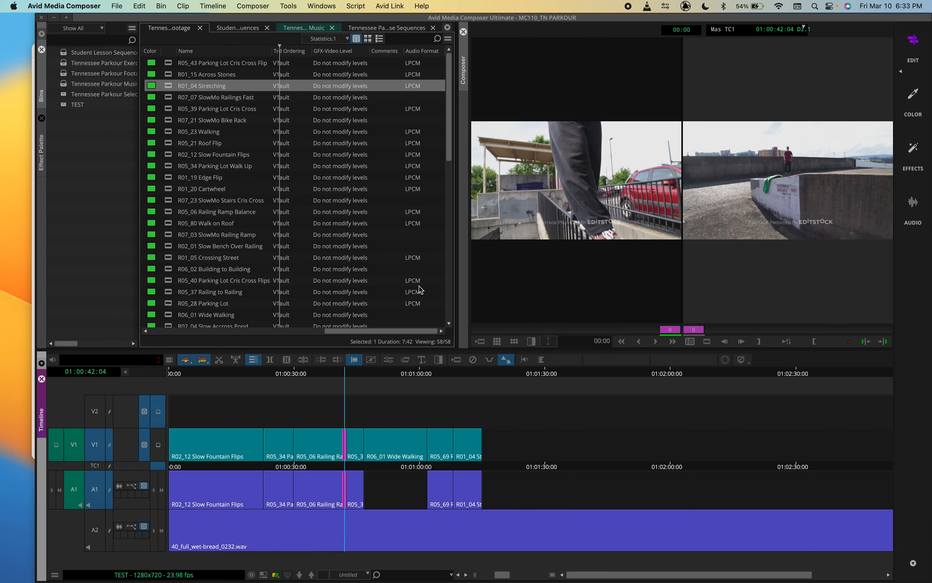
{"action": "left_click", "coordinate": [291, 370]}
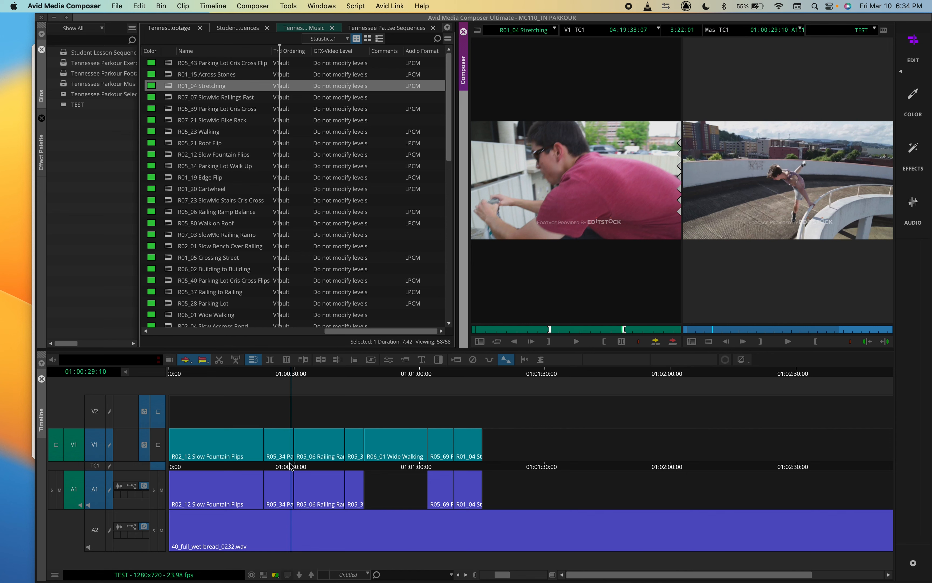
{"action": "mouse_move", "coordinate": [292, 373]}
{"action": "left_mouse_down"}
{"action": "mouse_move", "coordinate": [307, 372]}
{"action": "mouse_move", "coordinate": [290, 370]}
{"action": "left_mouse_up"}
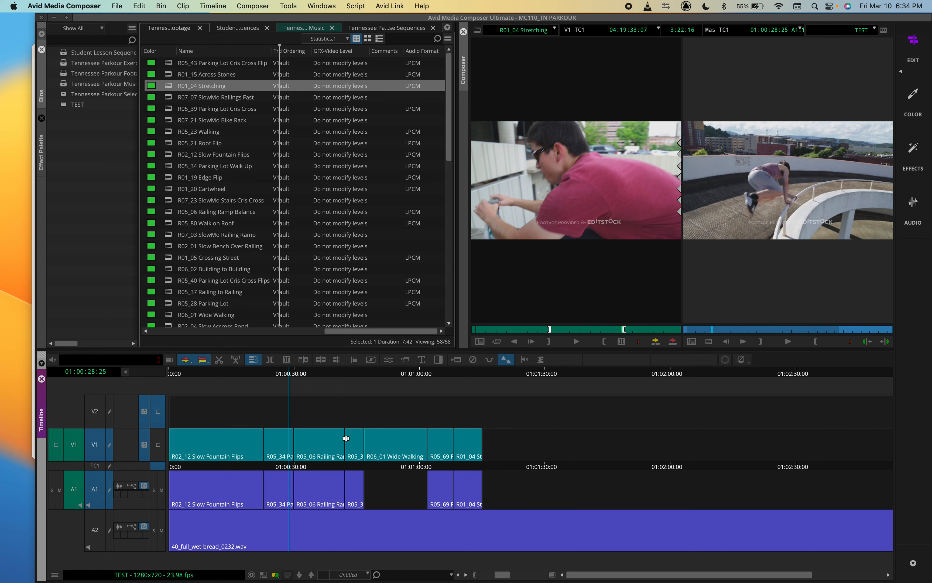
Step: Map the Extend command from the Command Palette's Trim category beside the Timeline's trim button, moving the button already there to an empty slot
{"action": "key", "text": "super+3"}
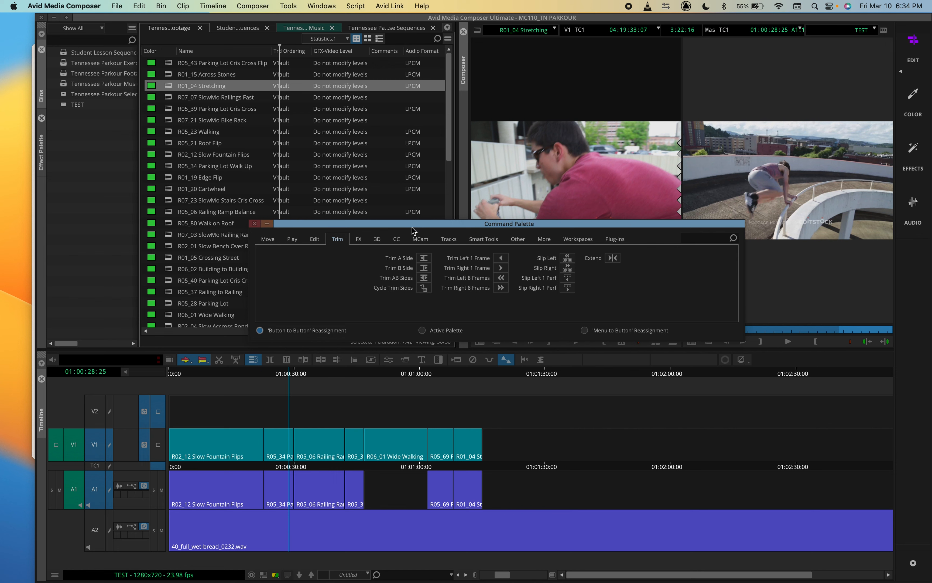
{"action": "left_click_drag", "start_coordinate": [413, 226], "coordinate": [473, 177]}
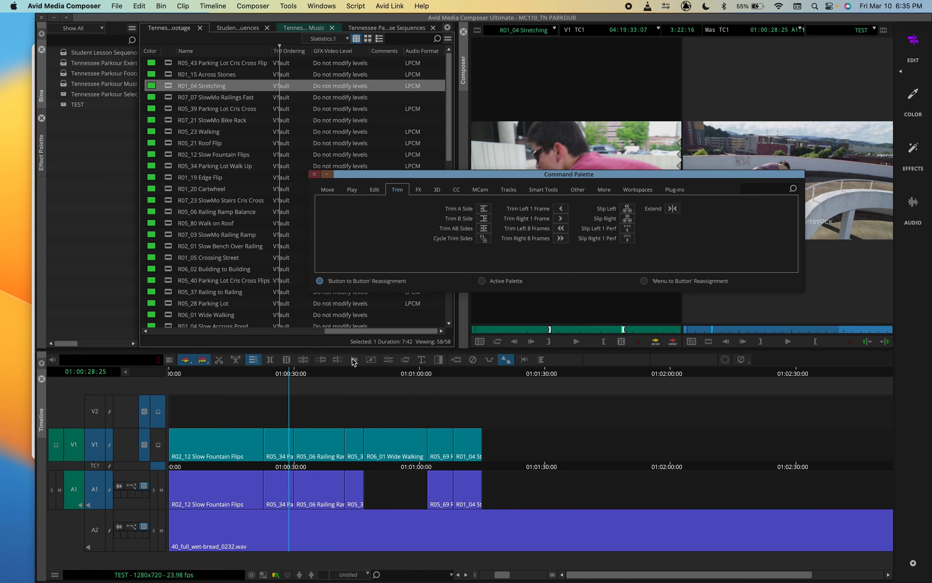
{"action": "left_click", "coordinate": [371, 362]}
{"action": "left_click_drag", "start_coordinate": [502, 360], "coordinate": [556, 362]}
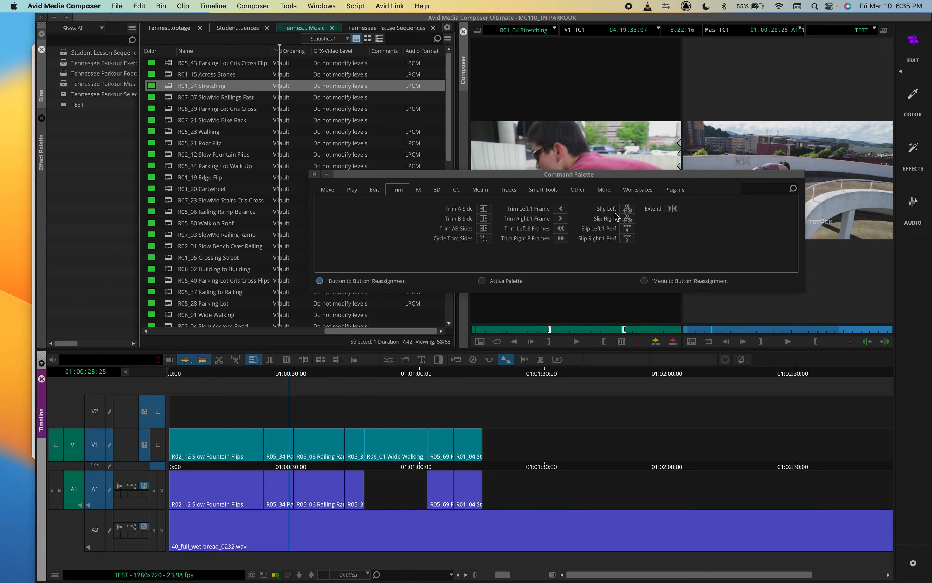
{"action": "left_click_drag", "start_coordinate": [672, 208], "coordinate": [373, 363]}
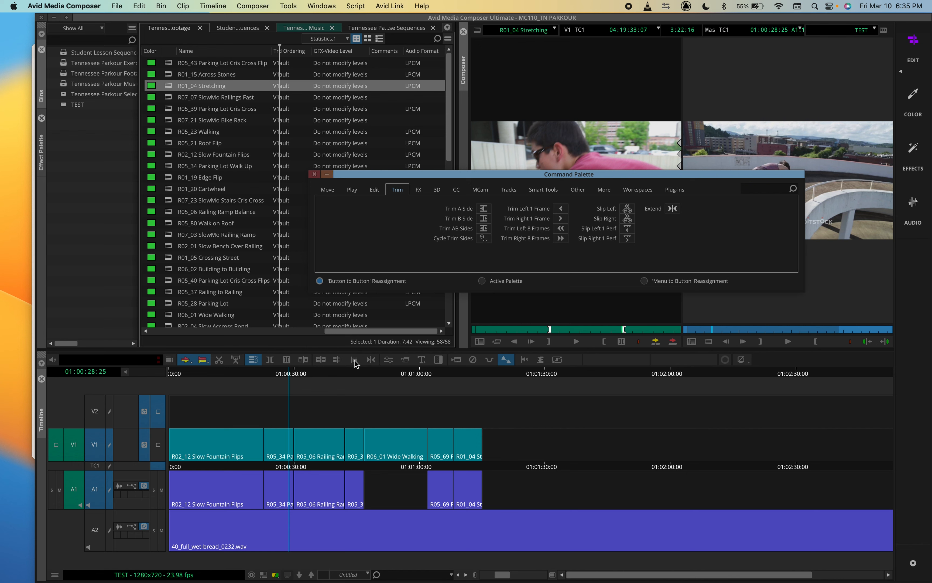
{"action": "left_click", "coordinate": [314, 175]}
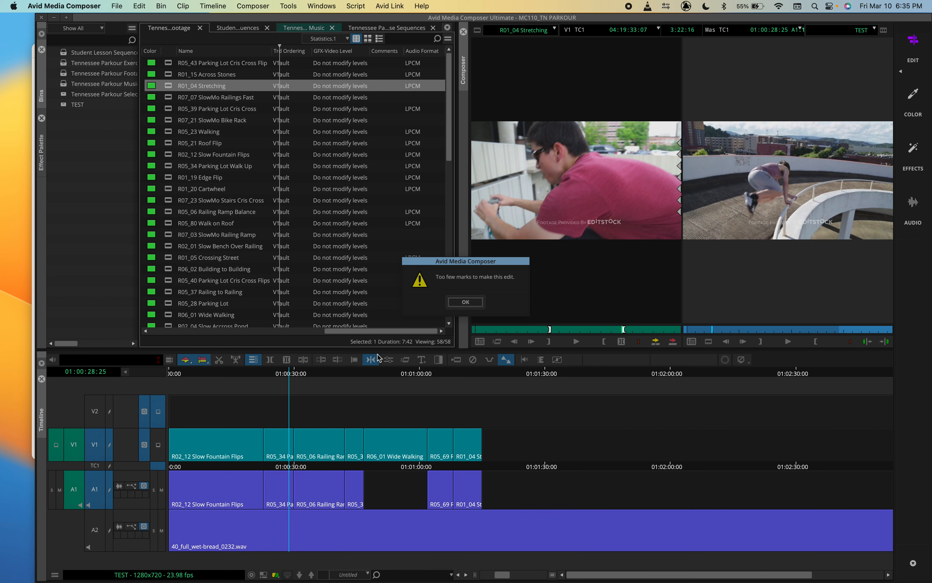
Step: Mark an IN at 01:00:28:25 and extend the head of the R05_06 segment back to it
{"action": "left_click", "coordinate": [477, 302]}
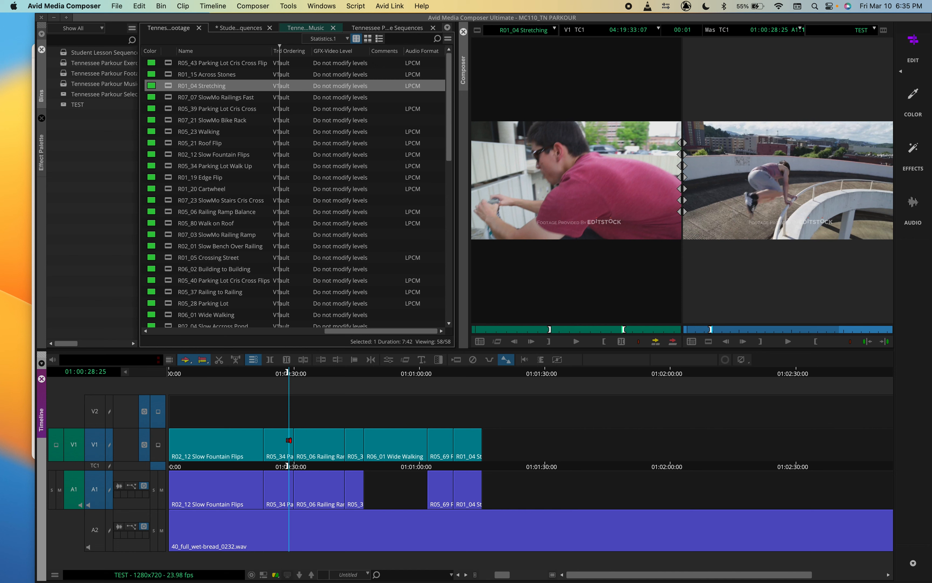
{"action": "left_click", "coordinate": [371, 359]}
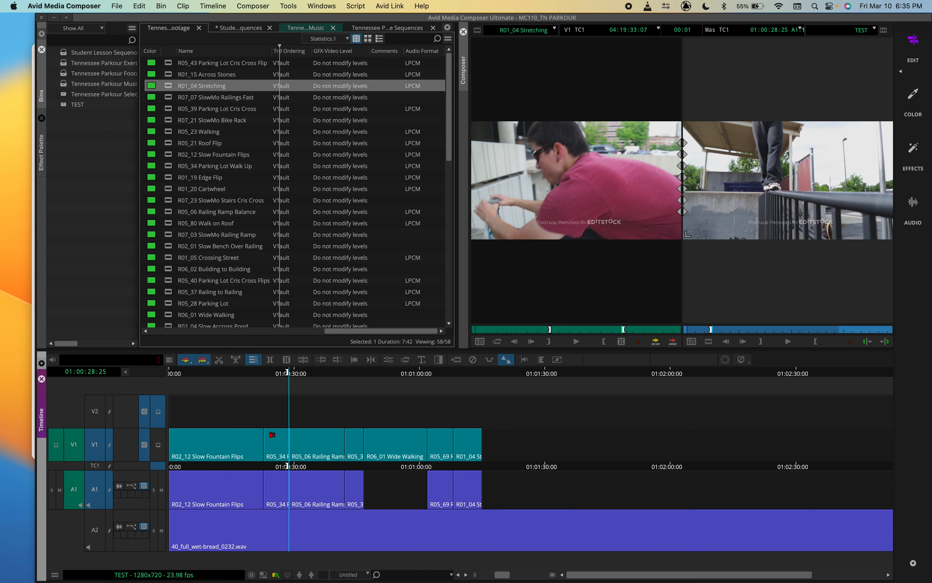
{"action": "mouse_move", "coordinate": [290, 373]}
{"action": "left_mouse_down"}
{"action": "mouse_move", "coordinate": [300, 374]}
{"action": "mouse_move", "coordinate": [290, 376]}
{"action": "left_mouse_up"}
{"action": "left_click", "coordinate": [366, 360]}
Step: Clear the IN mark, mark an OUT at 01:00:44:00, and extend the tail of the R05_06 segment to it
{"action": "left_click_drag", "start_coordinate": [302, 374], "coordinate": [343, 374]}
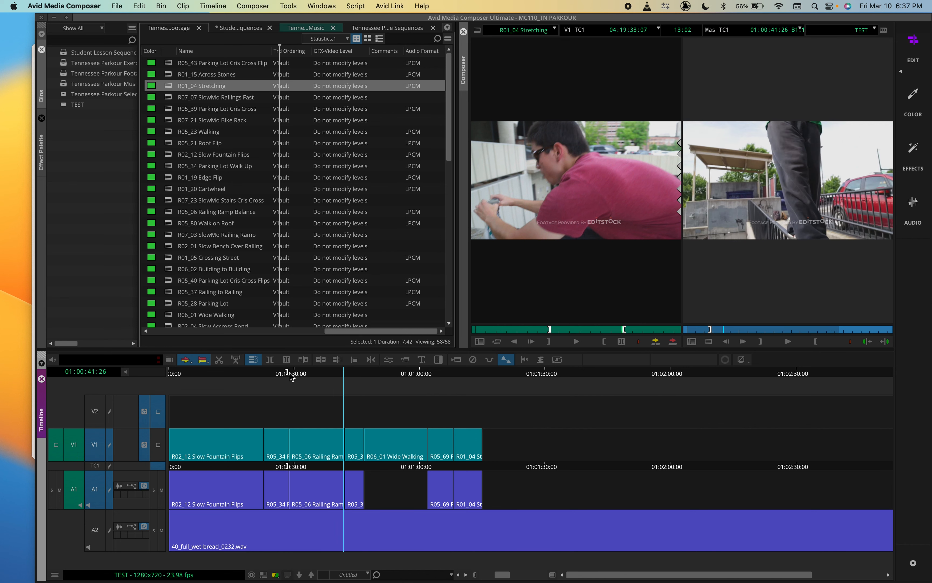
{"action": "key", "text": "f"}
{"action": "key", "text": "space"}
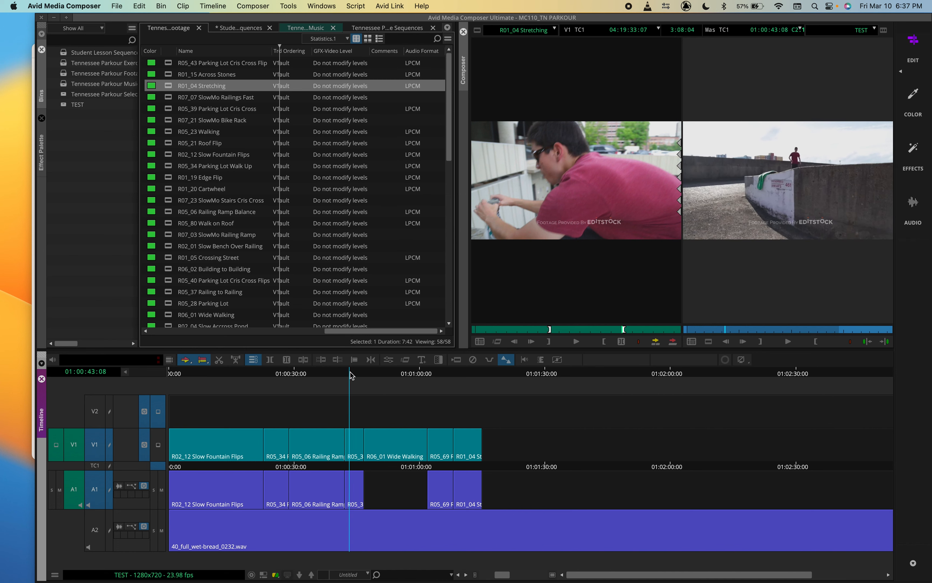
{"action": "left_click_drag", "start_coordinate": [350, 372], "coordinate": [352, 372]}
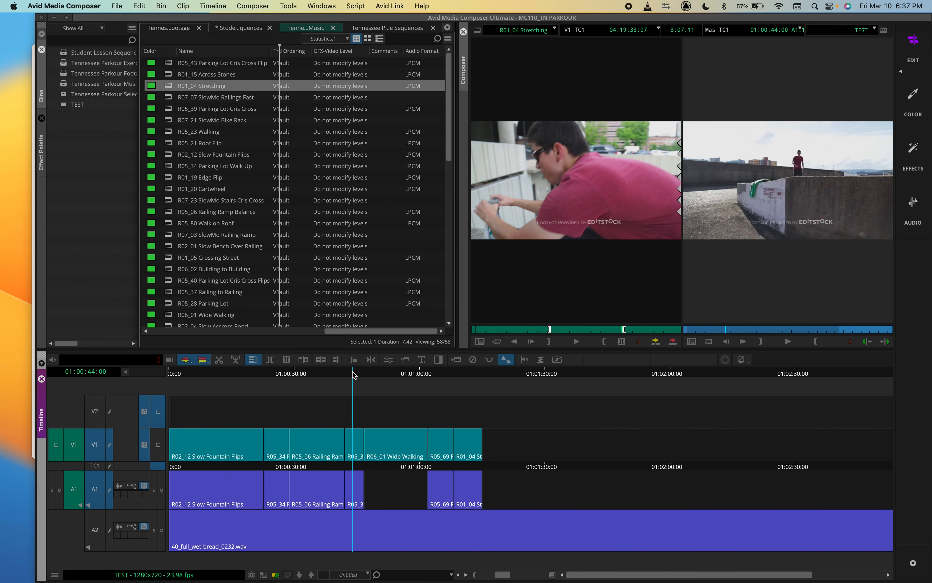
{"action": "key", "text": "i"}
{"action": "left_click", "coordinate": [370, 361]}
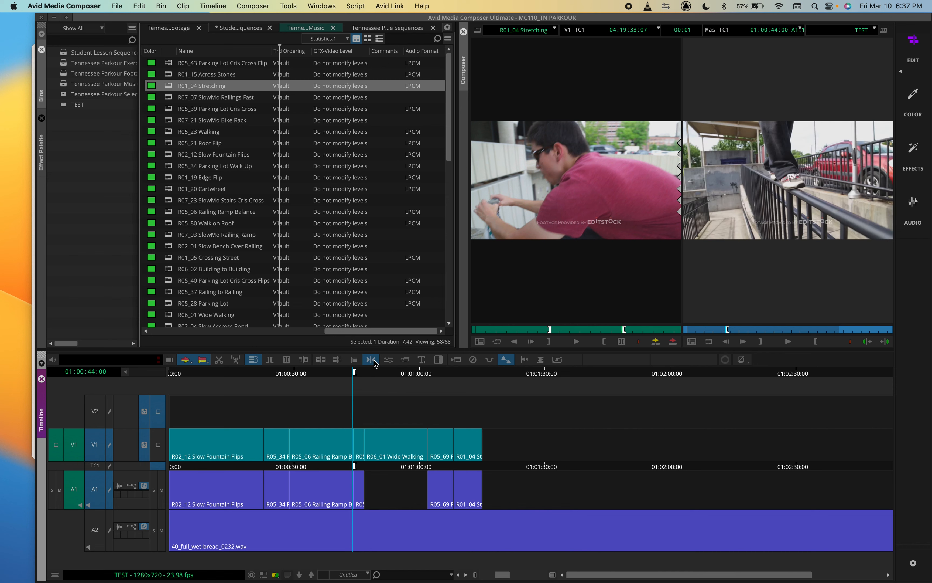
{"action": "left_click", "coordinate": [351, 373]}
{"action": "mouse_move", "coordinate": [352, 376]}
{"action": "left_mouse_down"}
{"action": "mouse_move", "coordinate": [345, 376]}
{"action": "mouse_move", "coordinate": [362, 377]}
{"action": "left_mouse_up"}
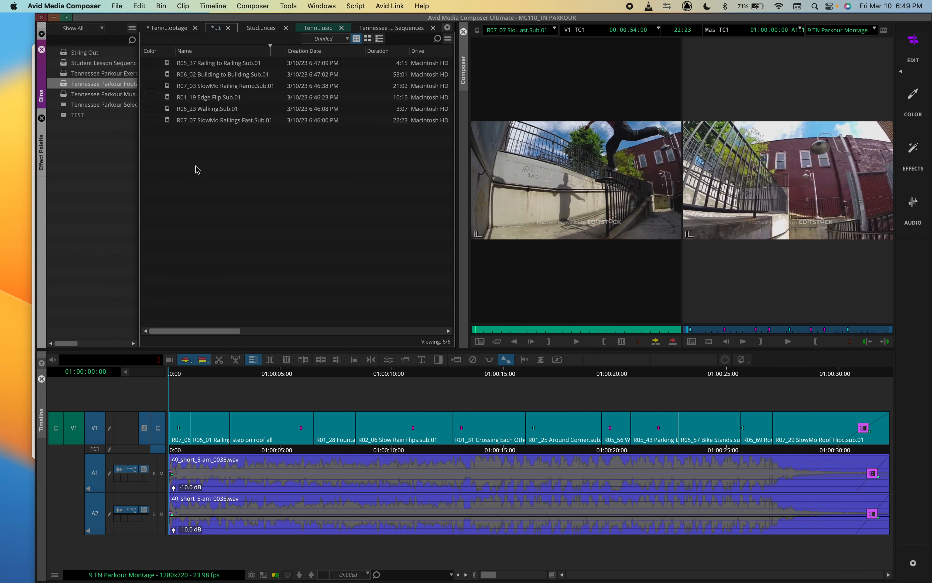
Step: Select all six subclips in the bin at once, including with marquee selections, clearing the selection each time
{"action": "key", "text": "super+a"}
{"action": "left_click", "coordinate": [243, 160]}
{"action": "left_click_drag", "start_coordinate": [202, 167], "coordinate": [193, 29]}
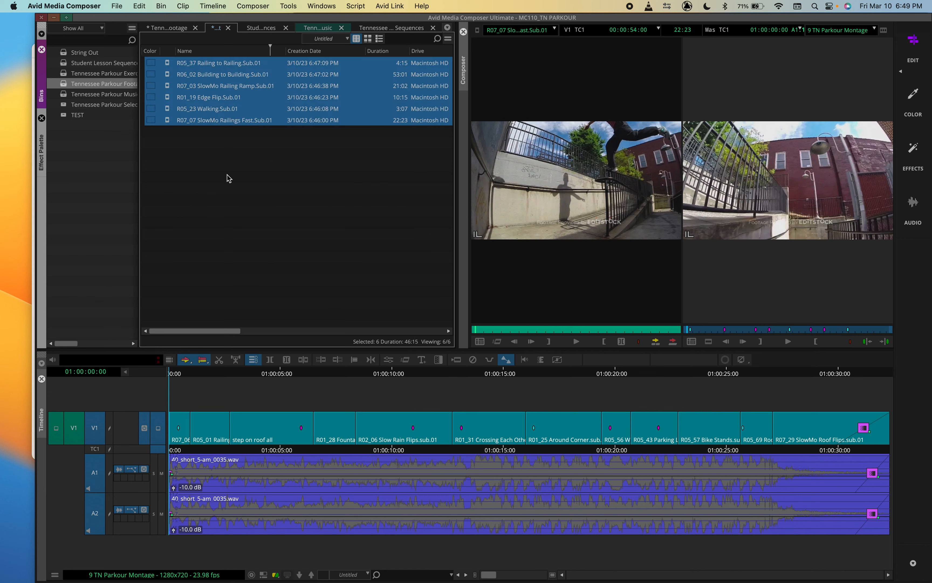
{"action": "left_click", "coordinate": [235, 176]}
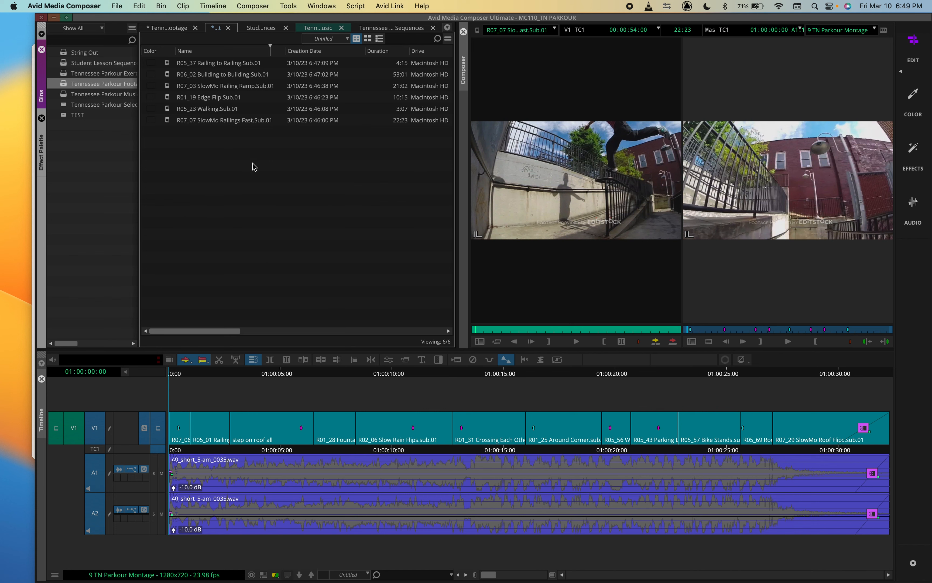
{"action": "left_click_drag", "start_coordinate": [253, 168], "coordinate": [215, 87]}
{"action": "left_click", "coordinate": [281, 180]}
{"action": "left_click_drag", "start_coordinate": [217, 144], "coordinate": [197, 62]}
{"action": "left_click", "coordinate": [244, 141]}
Step: Select the R05_37, R07_03 and R05_23 subclips together, and clear the selection
{"action": "scroll", "coordinate": [385, 106], "scroll_direction": "right", "scroll_amount": 10}
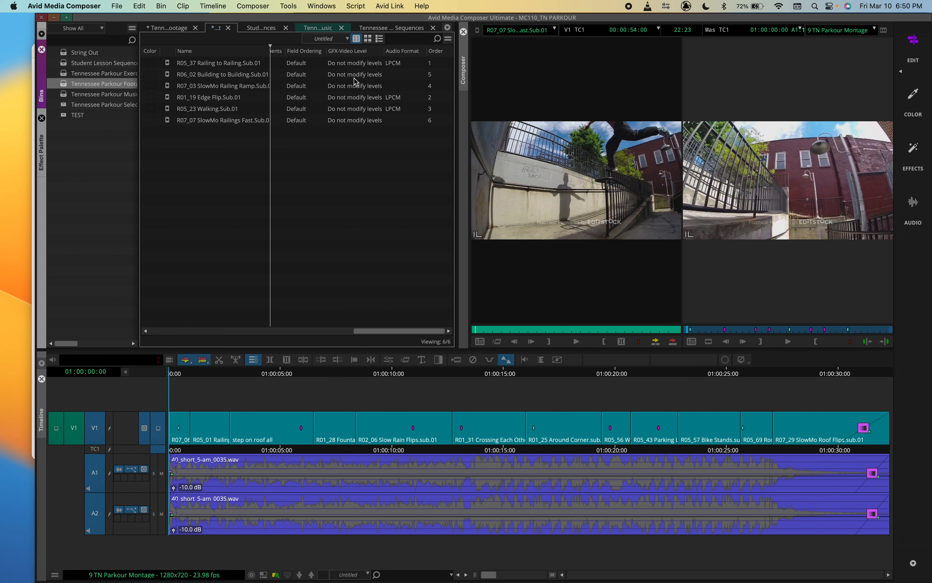
{"action": "left_click", "coordinate": [162, 67]}
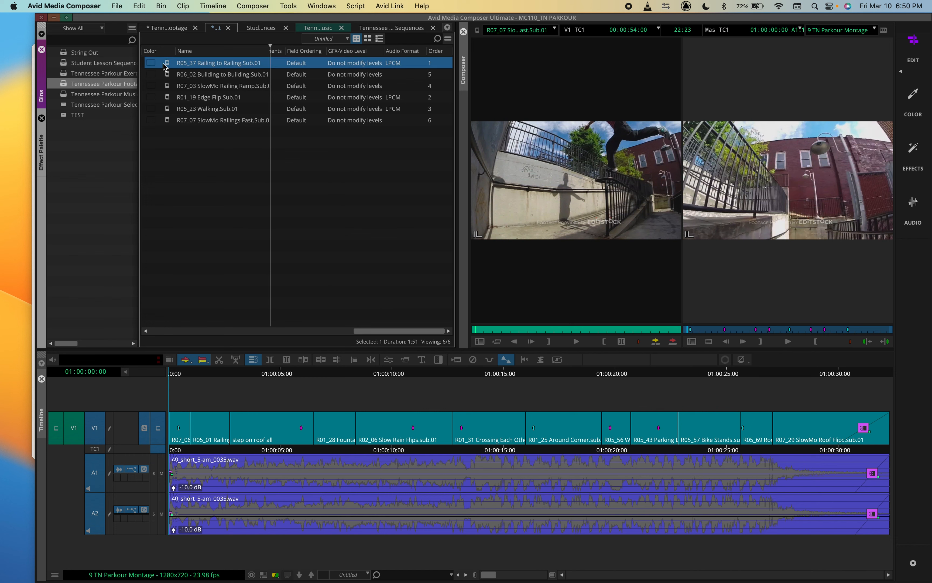
{"action": "left_click", "coordinate": [174, 84], "text": "super"}
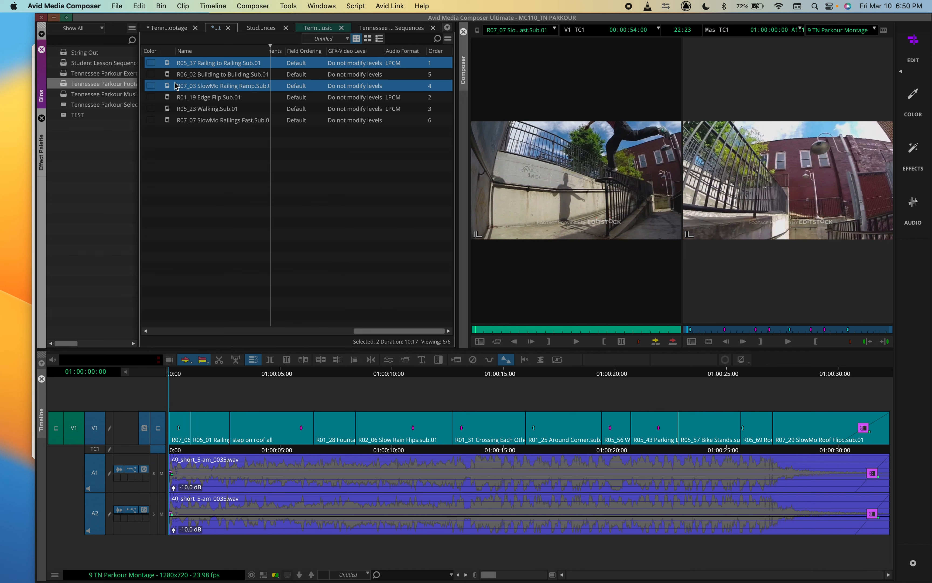
{"action": "left_click", "coordinate": [169, 109], "text": "super"}
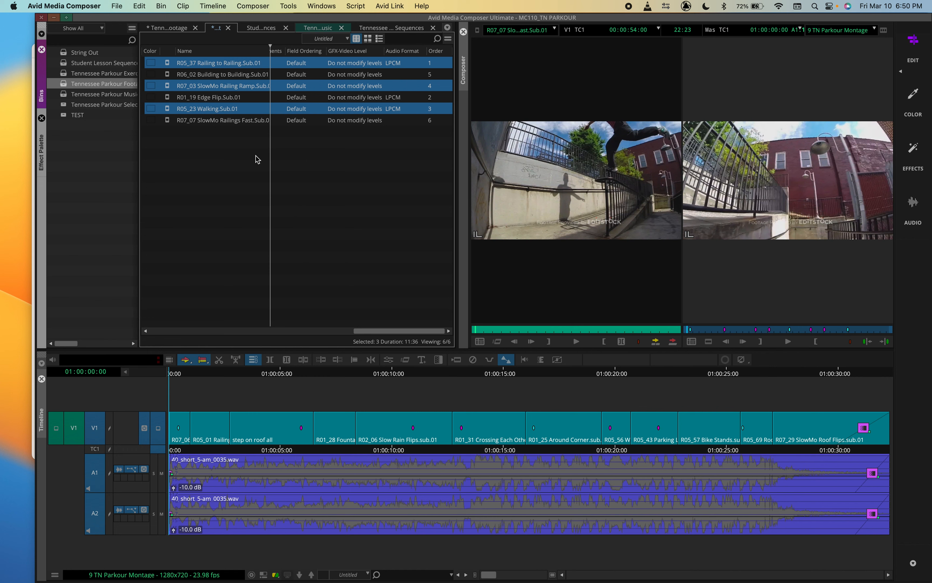
{"action": "left_click", "coordinate": [279, 187]}
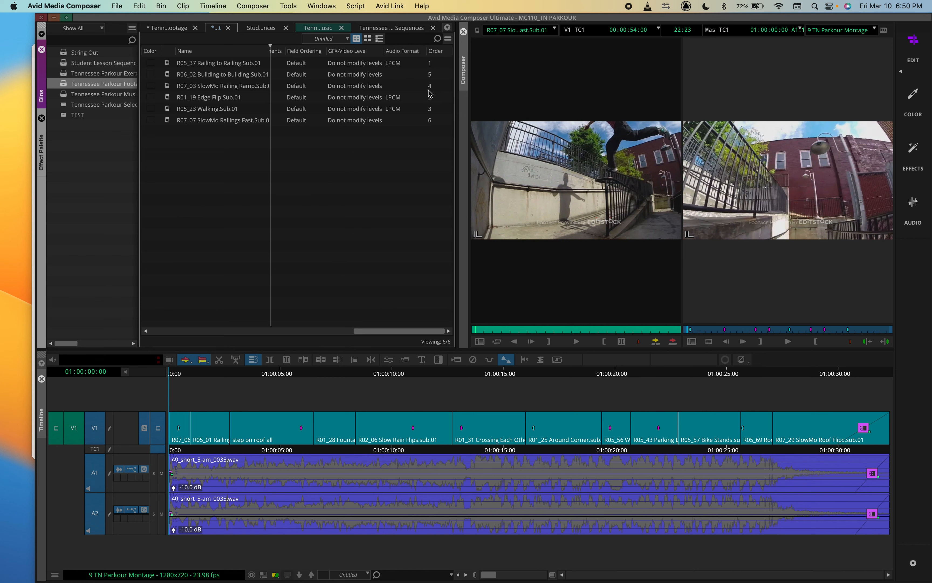
Step: Sort the subclip bin by the Order column in ascending order and deselect the column
{"action": "right_click", "coordinate": [438, 51]}
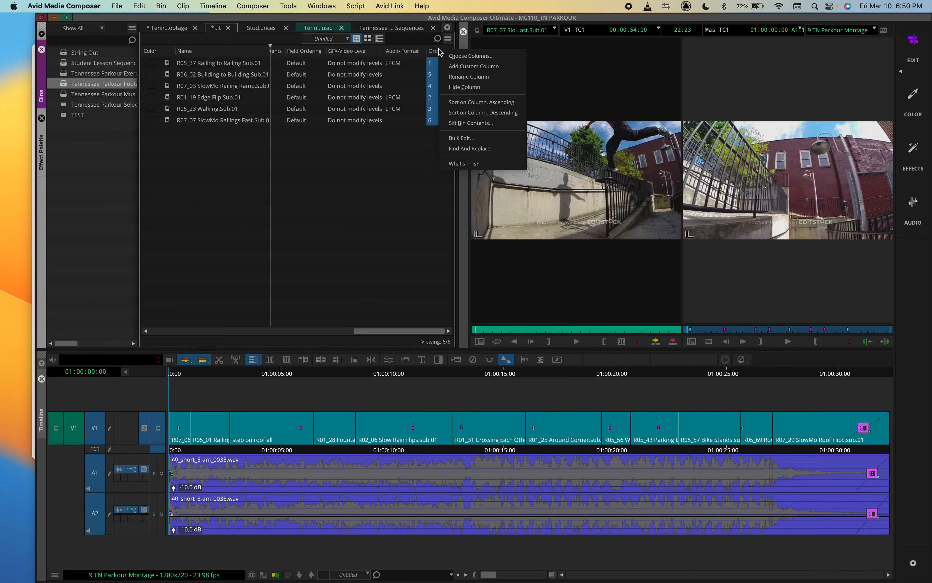
{"action": "left_click", "coordinate": [485, 102]}
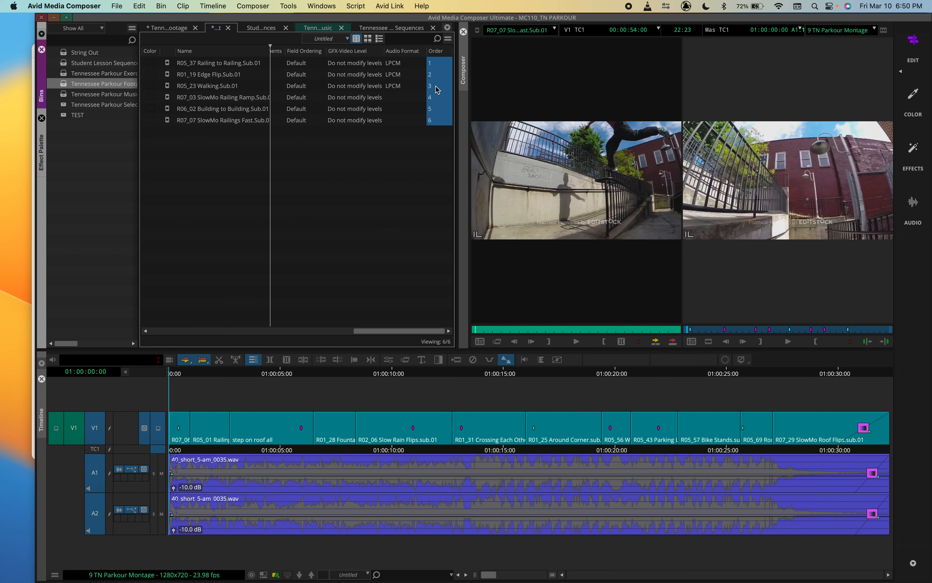
{"action": "left_click", "coordinate": [401, 152]}
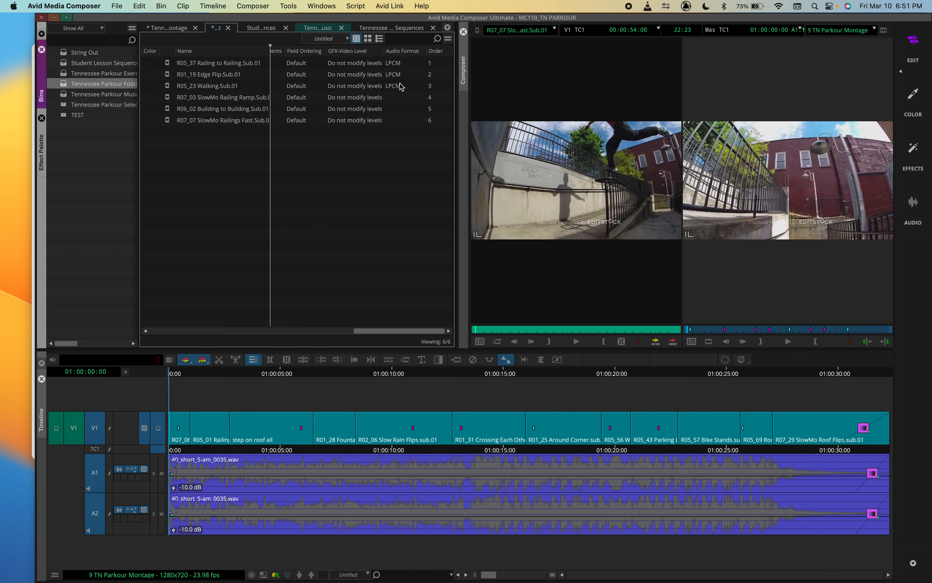
{"action": "scroll", "coordinate": [297, 150], "scroll_direction": "left", "scroll_amount": 10}
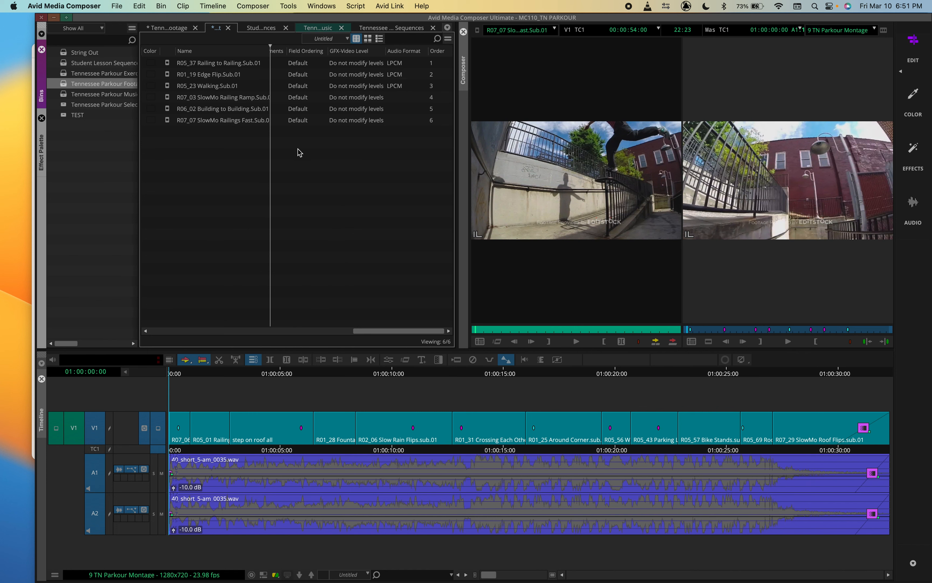
{"action": "scroll", "coordinate": [377, 110], "scroll_direction": "right", "scroll_amount": 3}
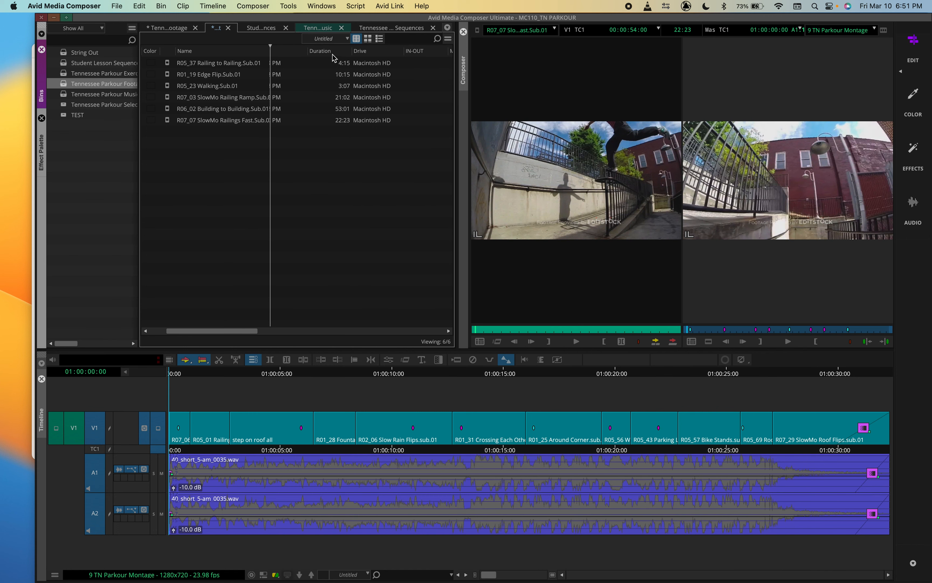
{"action": "scroll", "coordinate": [339, 102], "scroll_direction": "right", "scroll_amount": 3}
{"action": "scroll", "coordinate": [362, 106], "scroll_direction": "right", "scroll_amount": 4}
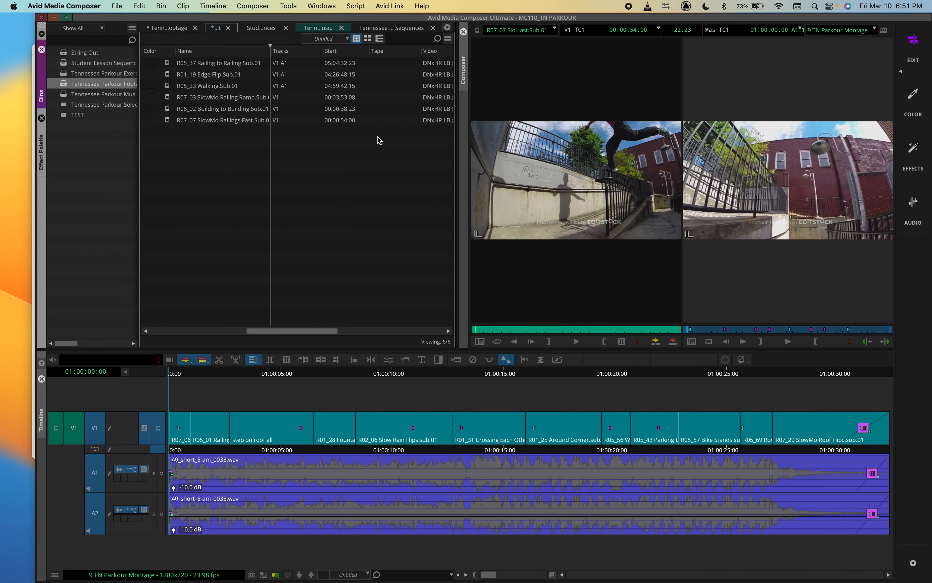
Step: Look through the subclip bin's columns and select all six subclips at once
{"action": "scroll", "coordinate": [377, 139], "scroll_direction": "right", "scroll_amount": 4}
{"action": "scroll", "coordinate": [378, 139], "scroll_direction": "left", "scroll_amount": 10}
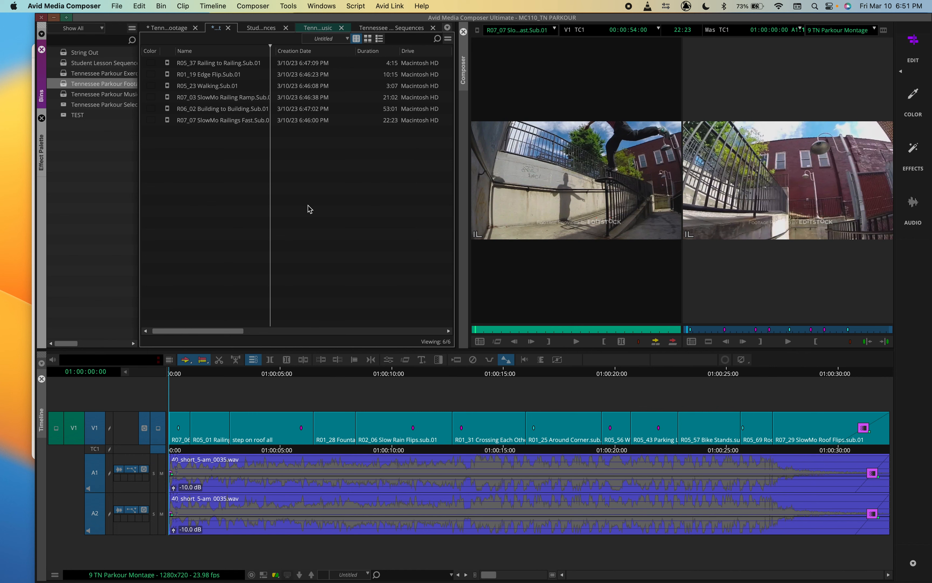
{"action": "left_click", "coordinate": [171, 109]}
{"action": "scroll", "coordinate": [291, 126], "scroll_direction": "right", "scroll_amount": 5}
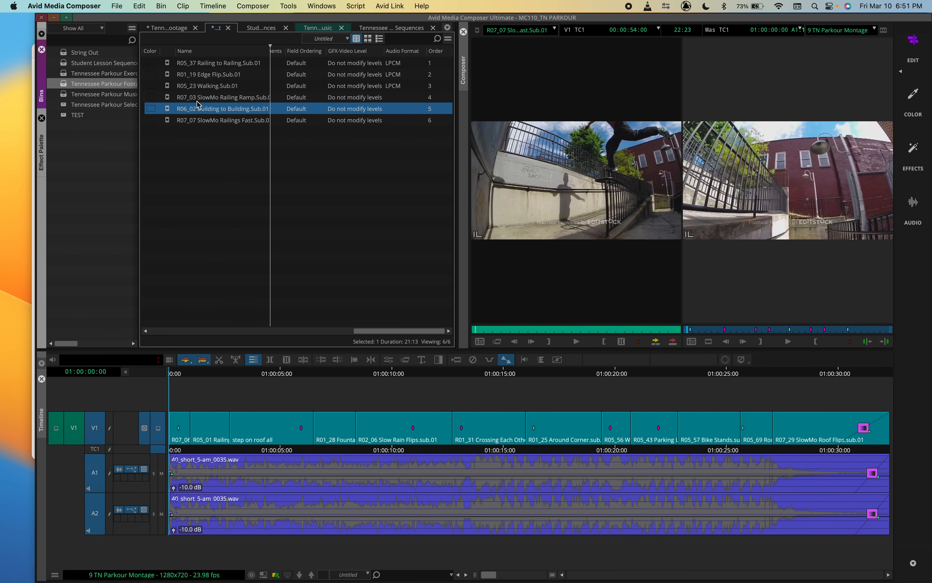
{"action": "left_click", "coordinate": [250, 242]}
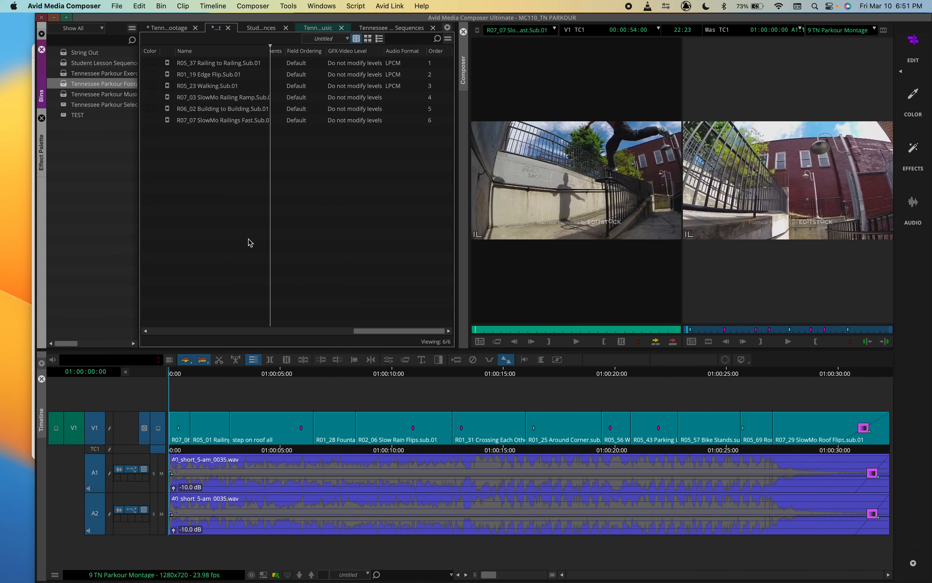
{"action": "key", "text": "super+a"}
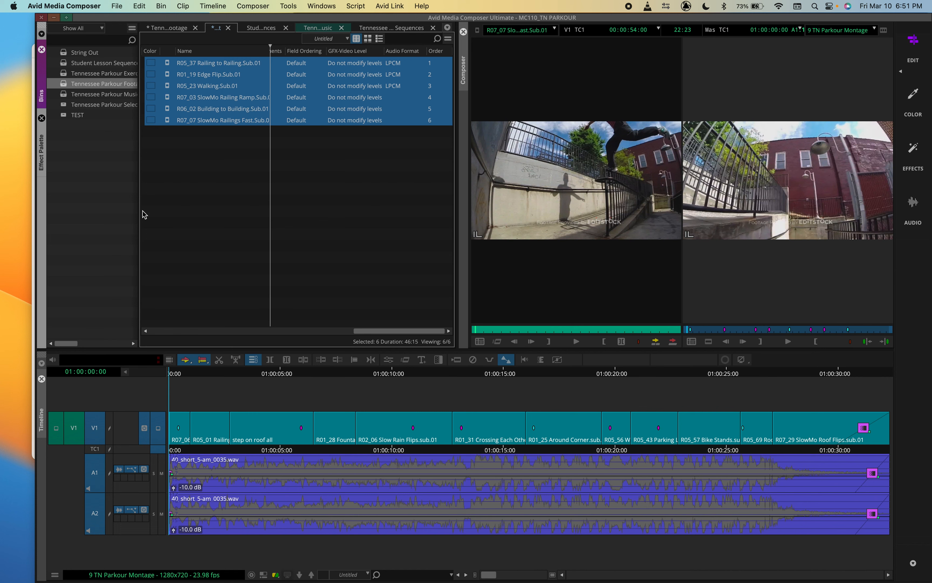
Step: Create a new sequence named String Out in the Student Lesson Sequences bin and load it
{"action": "double_click", "coordinate": [65, 66]}
{"action": "left_click", "coordinate": [192, 132]}
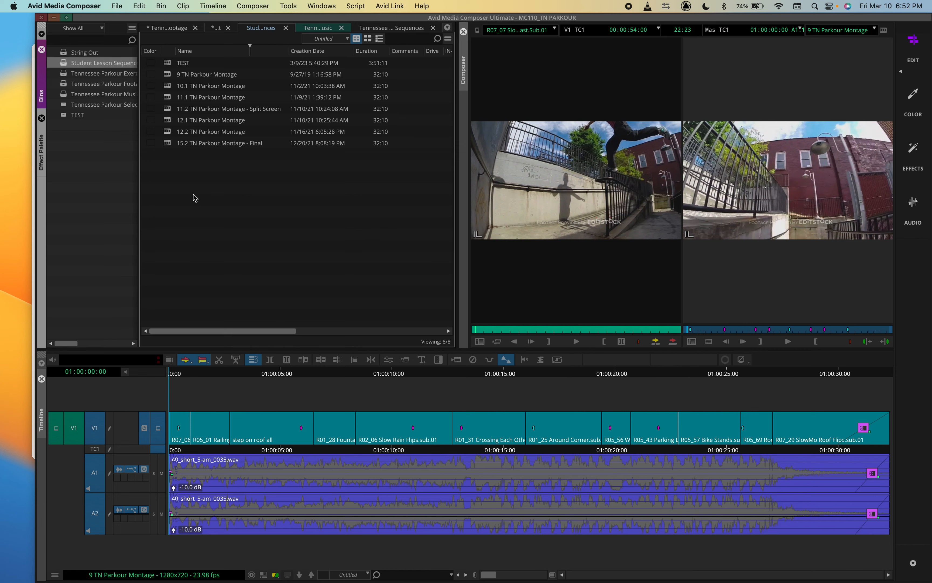
{"action": "key", "text": "super+shift+n"}
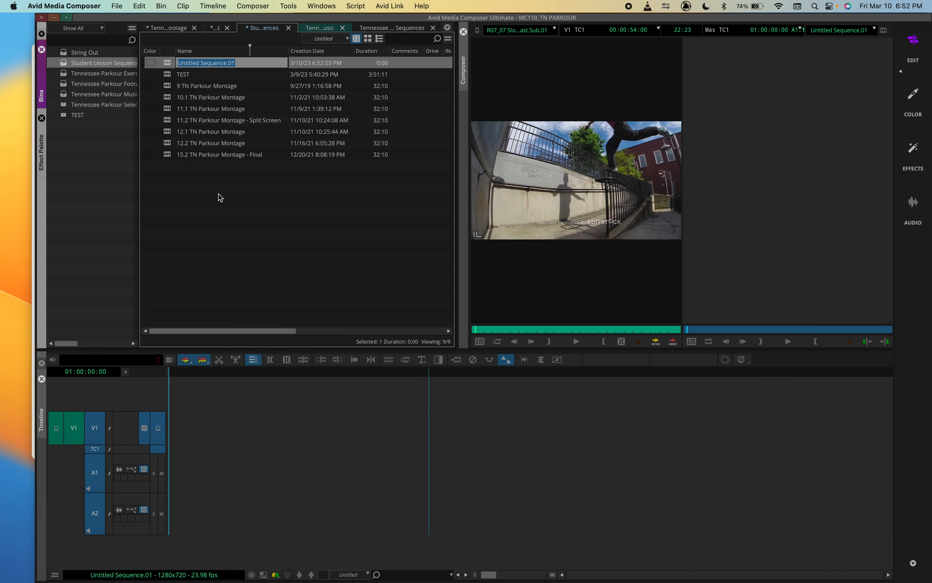
{"action": "type", "text": "S"}
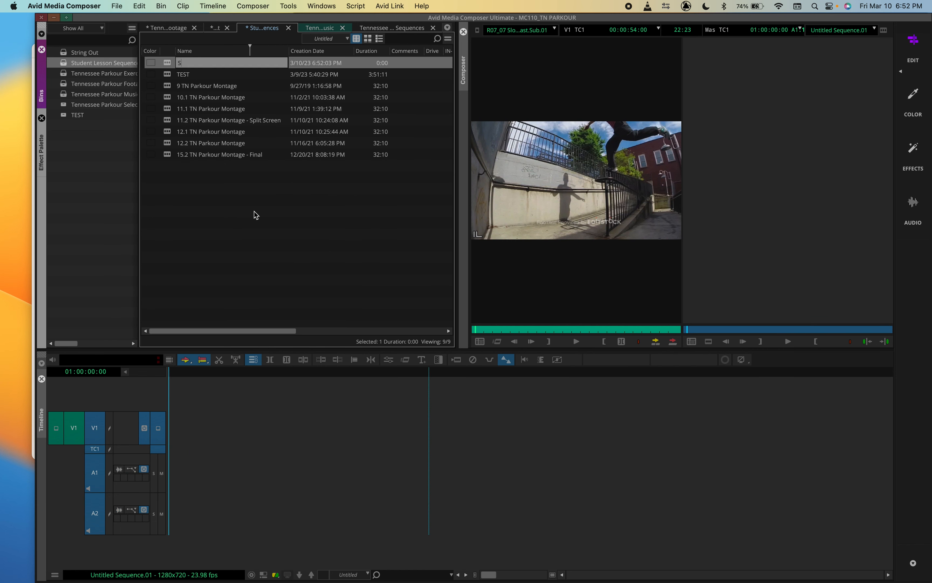
{"action": "type", "text": "tring Out"}
{"action": "key", "text": "Return"}
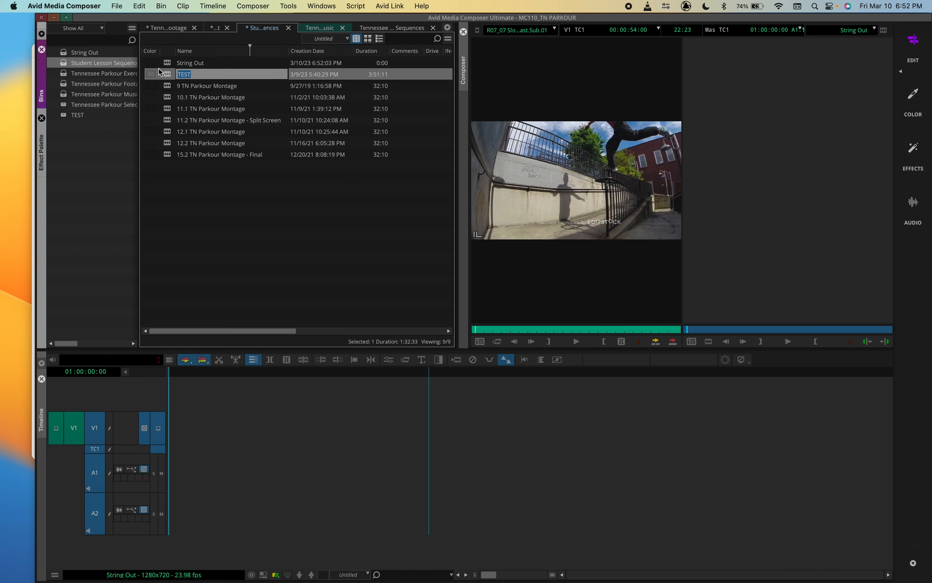
{"action": "double_click", "coordinate": [168, 62]}
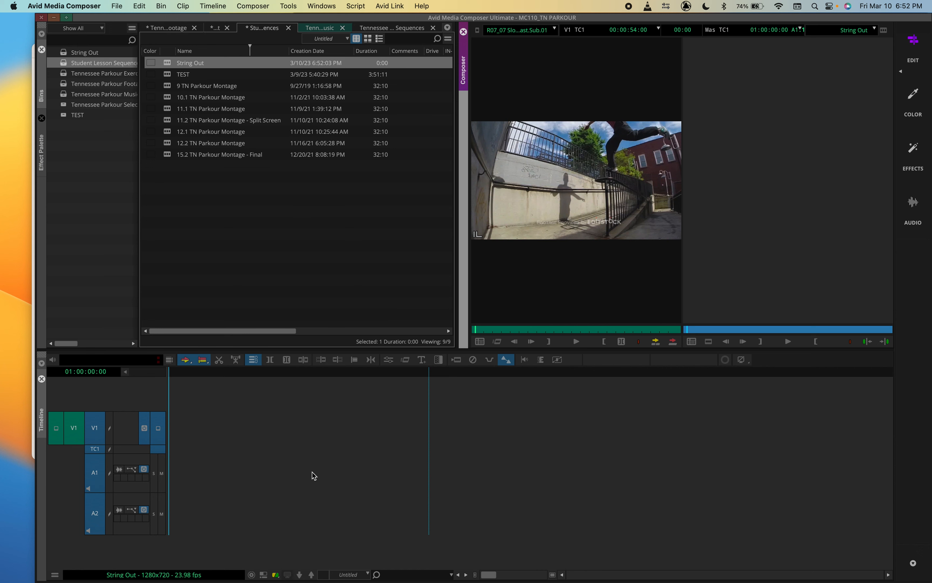
Step: Edit the six selected subclips from the String Out bin into the String Out sequence and scrub through it
{"action": "left_click", "coordinate": [66, 53]}
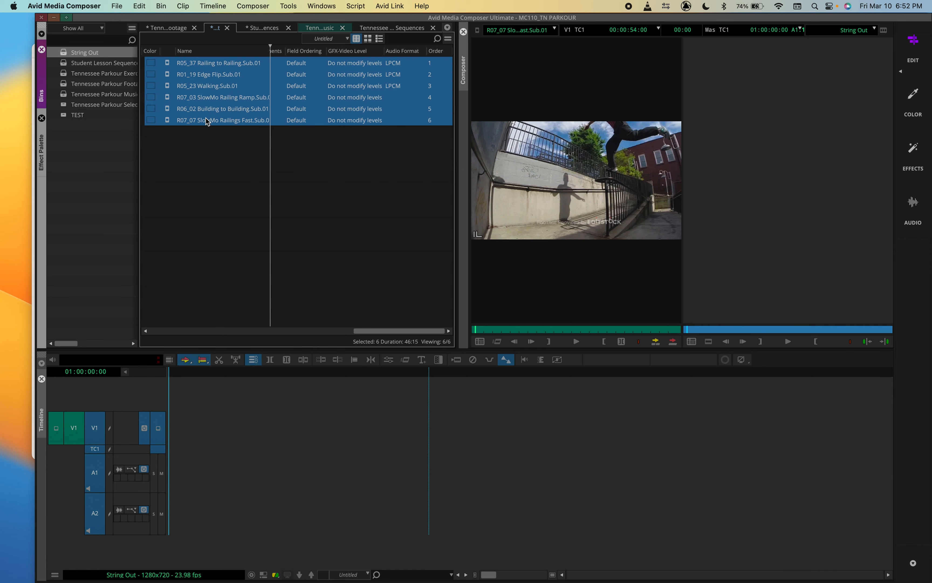
{"action": "left_click_drag", "start_coordinate": [188, 106], "coordinate": [181, 462]}
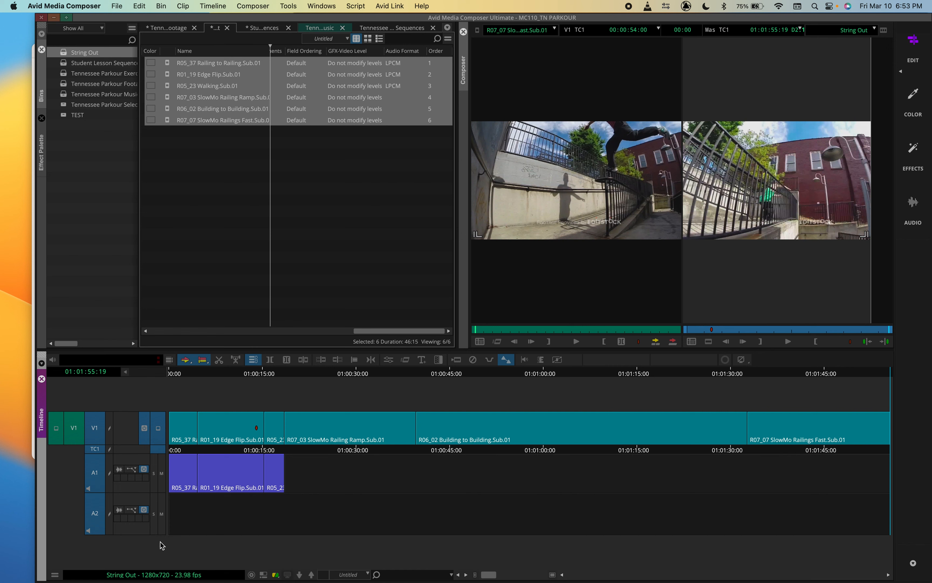
{"action": "left_click", "coordinate": [347, 373]}
{"action": "left_click", "coordinate": [336, 373]}
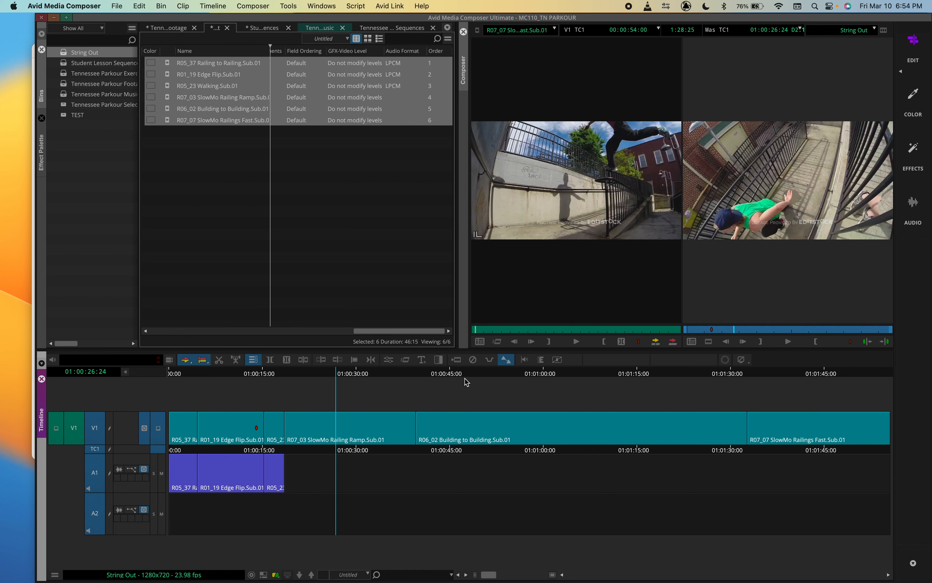
{"action": "left_click_drag", "start_coordinate": [576, 375], "coordinate": [311, 404]}
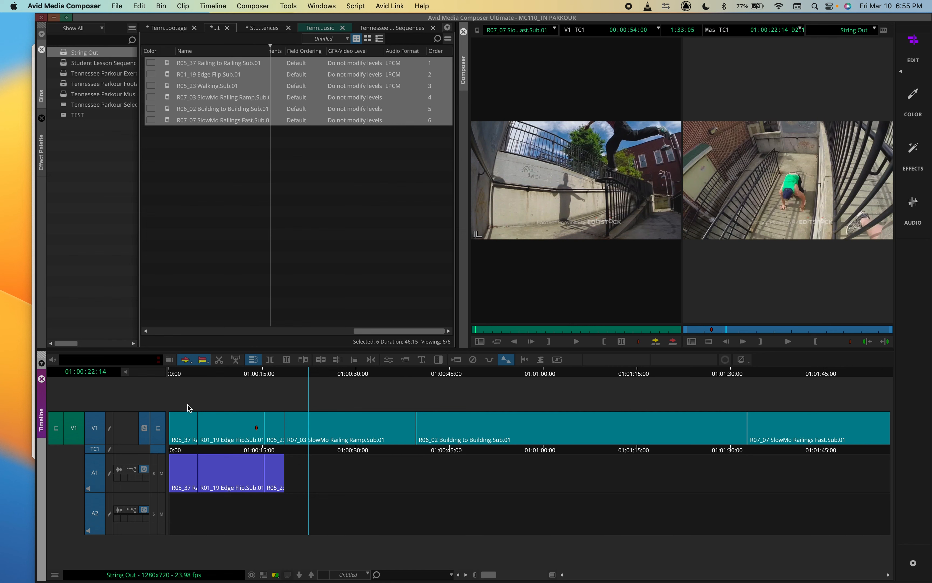
Step: Add video track V2 to the String Out sequence and apply the Timecode Burn-In generator effect to its filler
{"action": "key", "text": "super+y"}
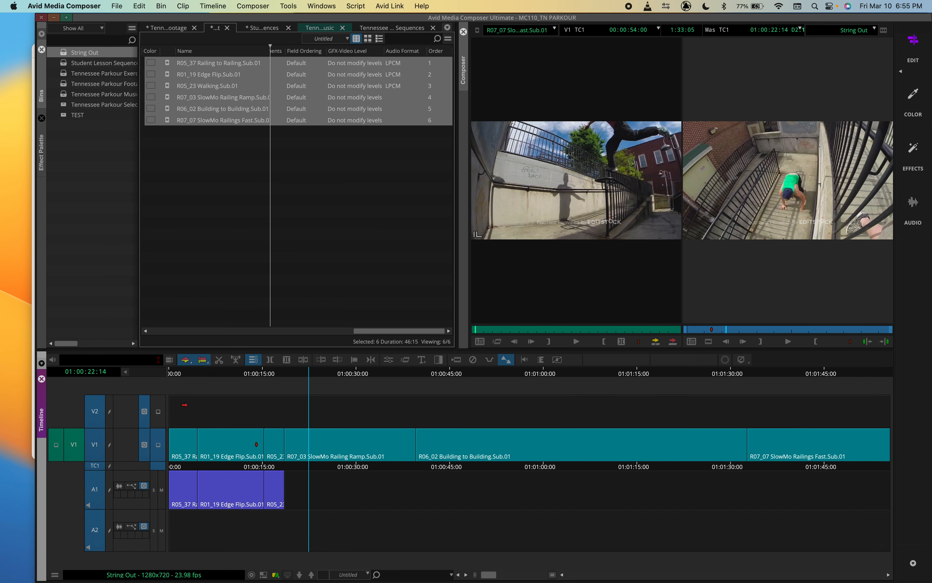
{"action": "left_click", "coordinate": [229, 407]}
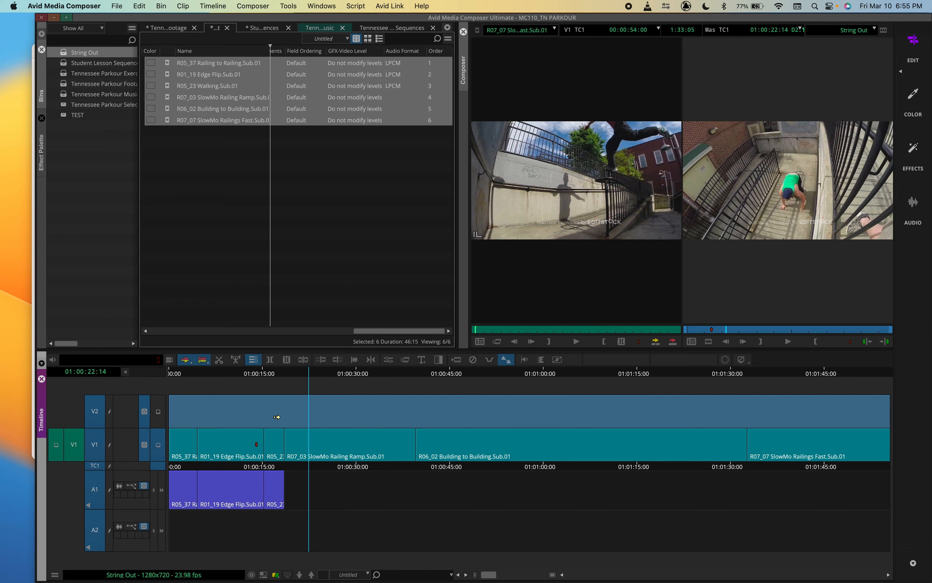
{"action": "left_click", "coordinate": [42, 163]}
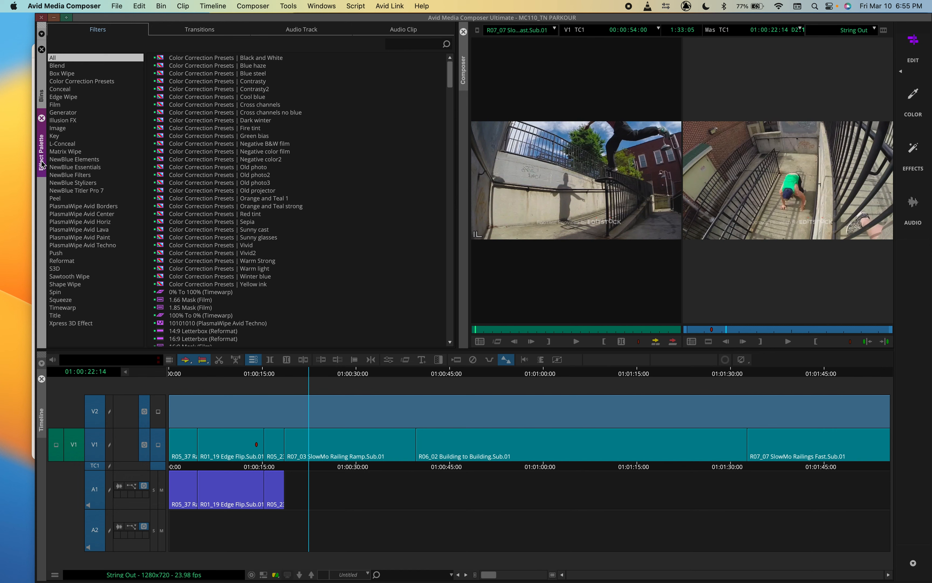
{"action": "left_click", "coordinate": [75, 113]}
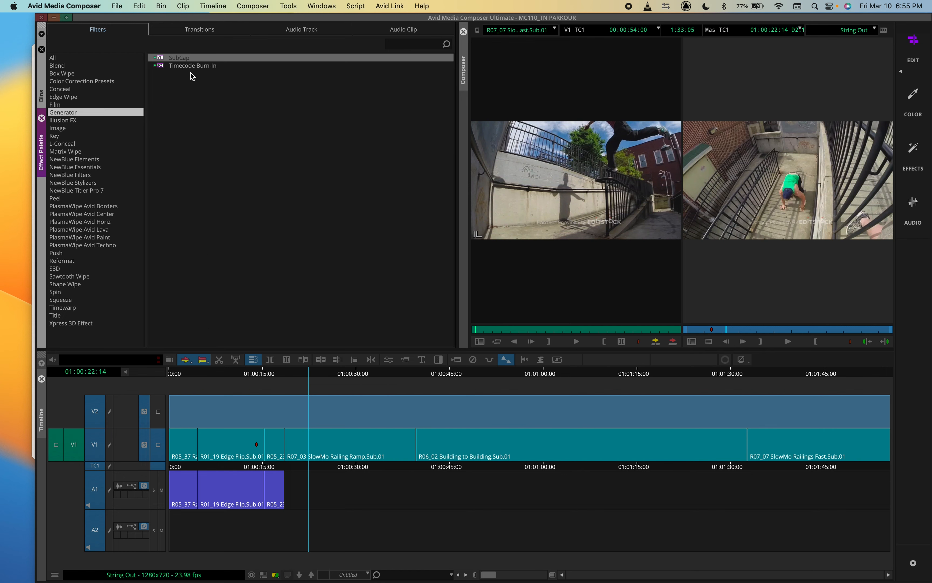
{"action": "mouse_move", "coordinate": [166, 66]}
{"action": "left_mouse_down"}
{"action": "mouse_move", "coordinate": [334, 338]}
{"action": "mouse_move", "coordinate": [266, 421]}
{"action": "mouse_move", "coordinate": [277, 411]}
{"action": "mouse_move", "coordinate": [387, 404]}
{"action": "mouse_move", "coordinate": [233, 401]}
{"action": "mouse_move", "coordinate": [260, 405]}
{"action": "left_mouse_up"}
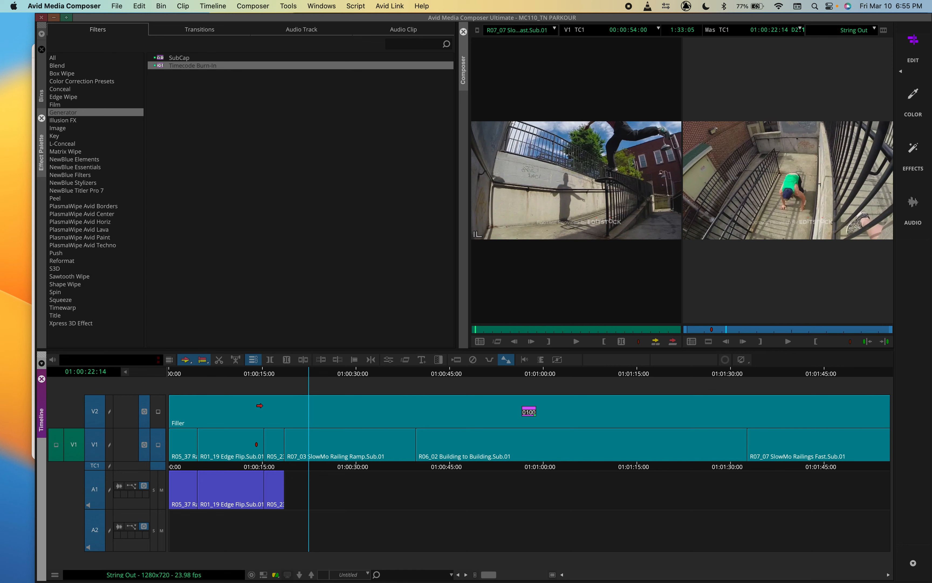
Step: Examine the Timecode Burn-In effect's display type and timecode display options in the Effect Editor, leaving them as they are
{"action": "left_click_drag", "start_coordinate": [459, 373], "coordinate": [506, 372]}
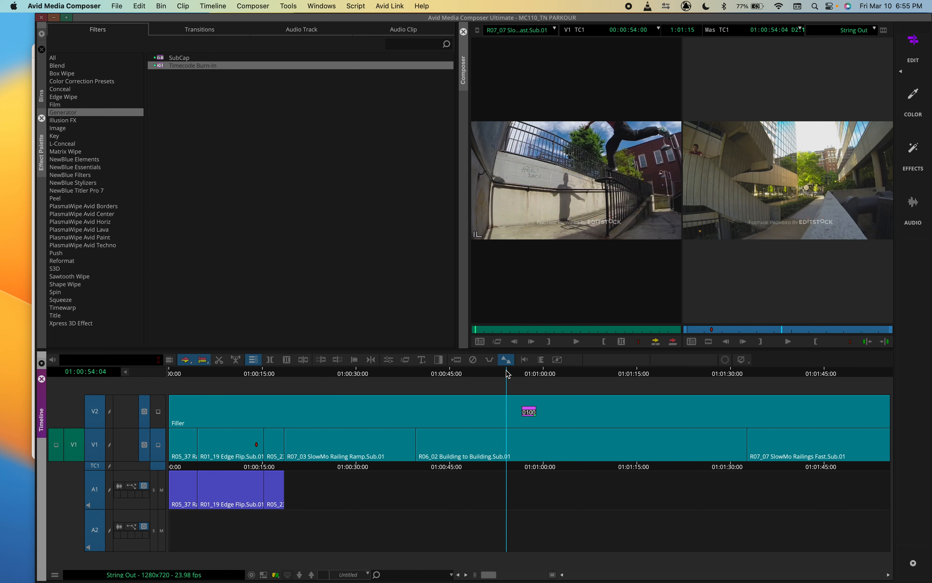
{"action": "left_click", "coordinate": [390, 360]}
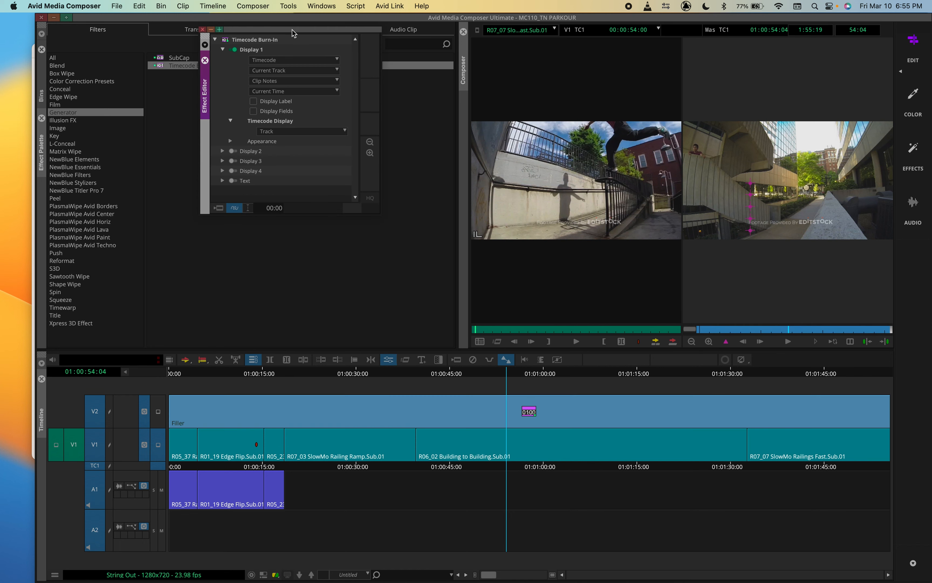
{"action": "left_click_drag", "start_coordinate": [291, 30], "coordinate": [476, 59]}
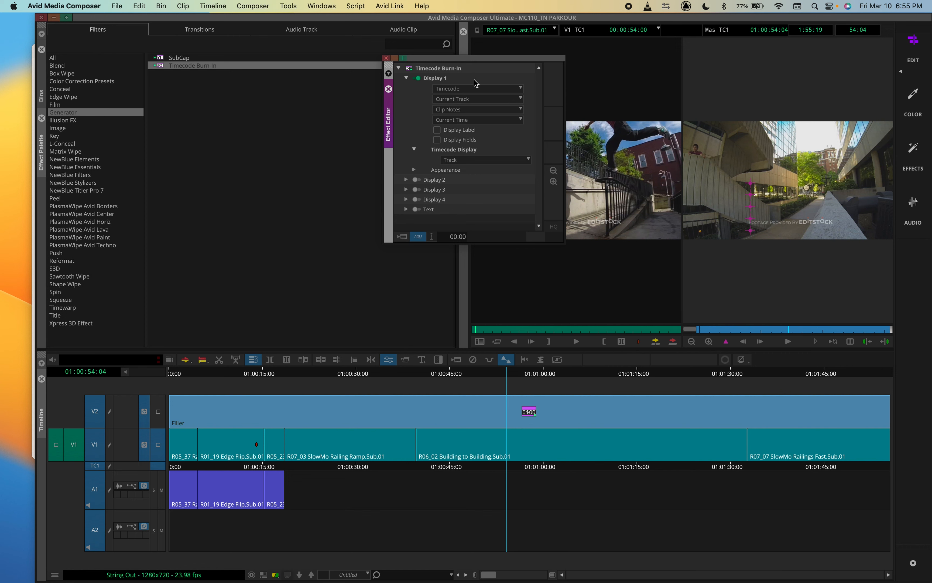
{"action": "left_click", "coordinate": [462, 88]}
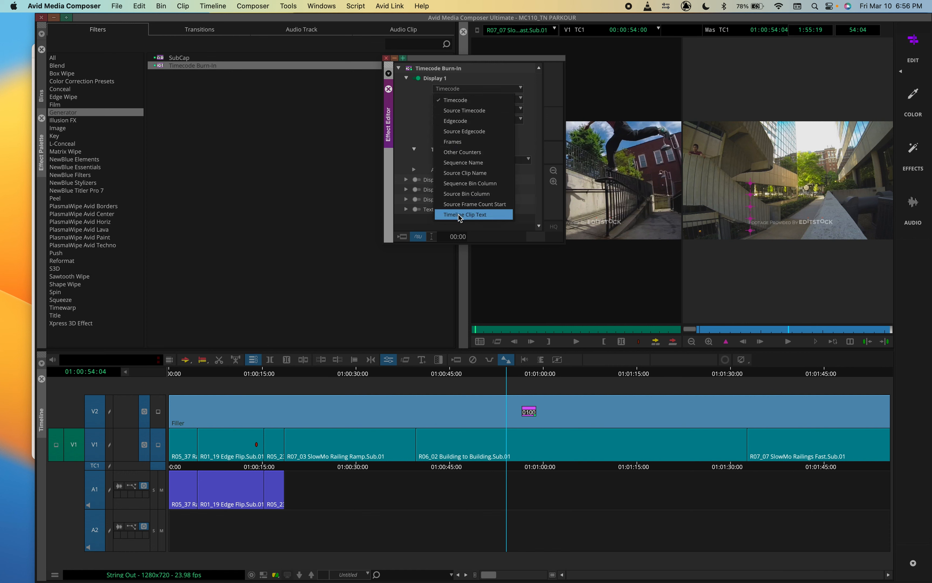
{"action": "left_click", "coordinate": [419, 139]}
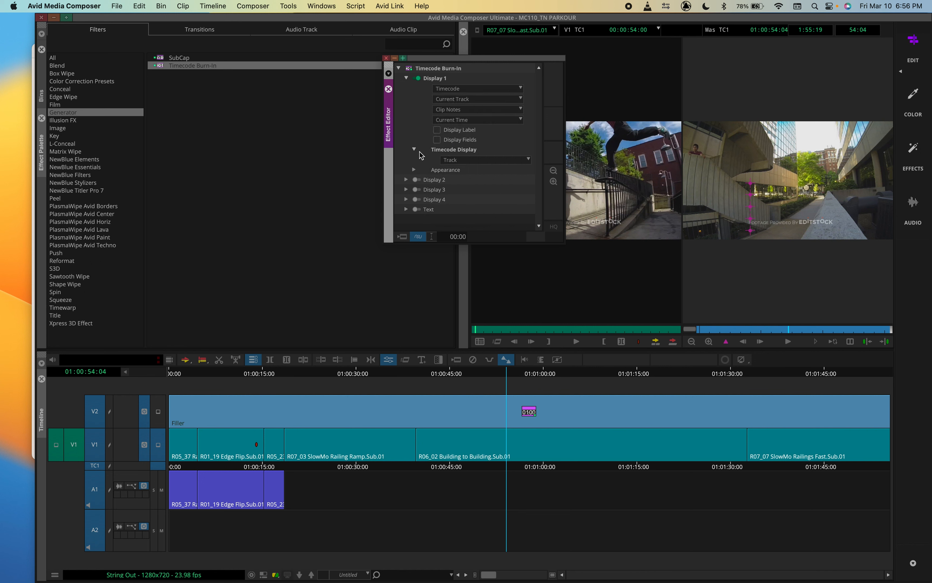
{"action": "left_click", "coordinate": [463, 160]}
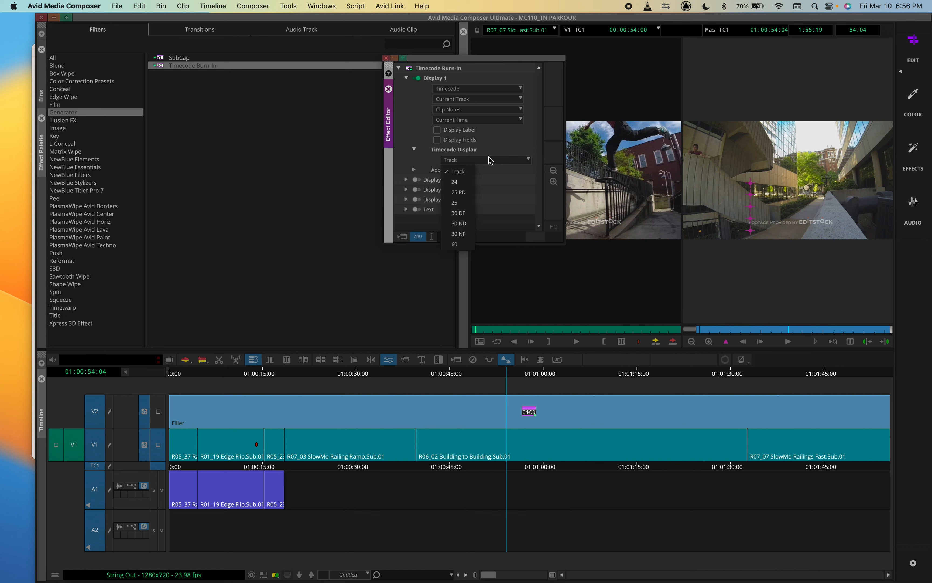
{"action": "left_click", "coordinate": [509, 151]}
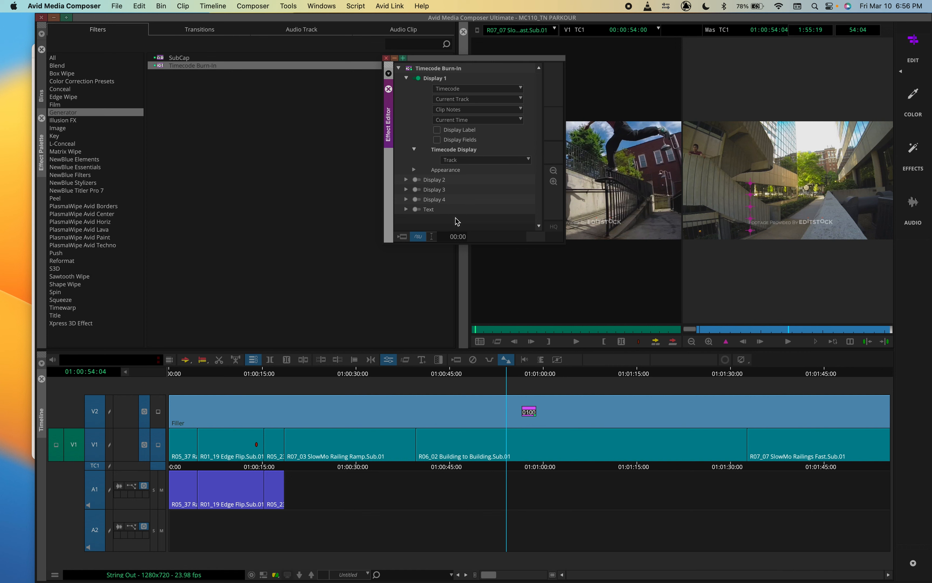
{"action": "left_click", "coordinate": [386, 58]}
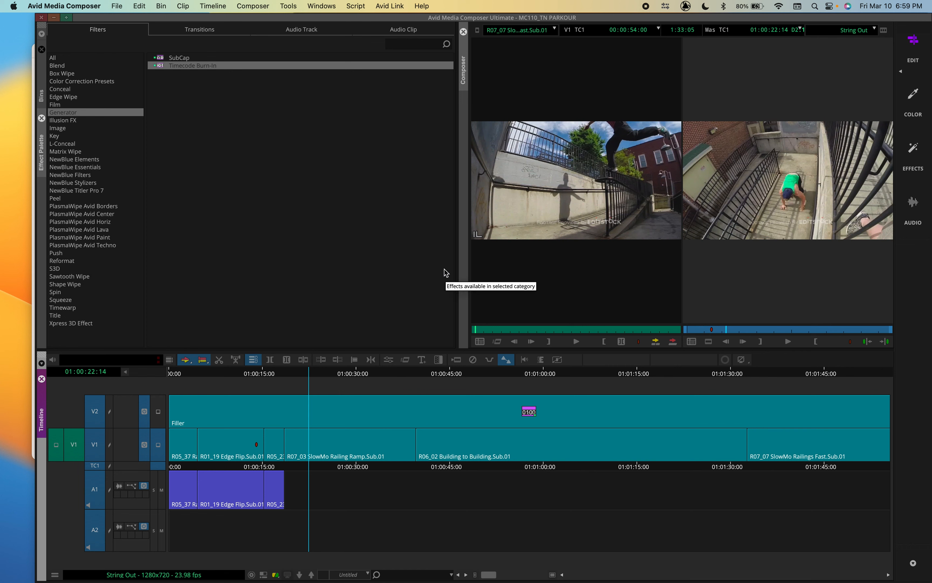
Step: Enable video monitoring on track V2 of the String Out sequence
{"action": "mouse_move", "coordinate": [1, 300]}
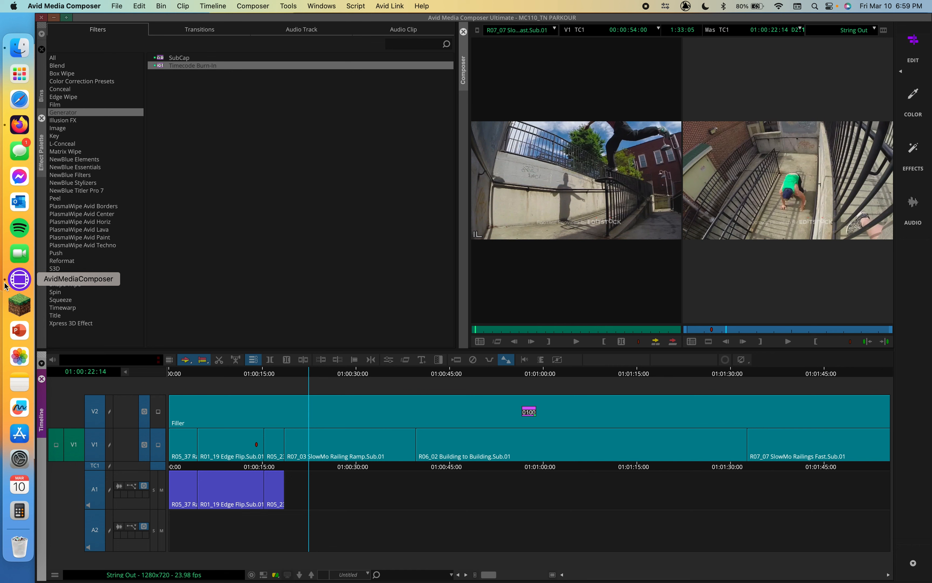
{"action": "left_click", "coordinate": [161, 411]}
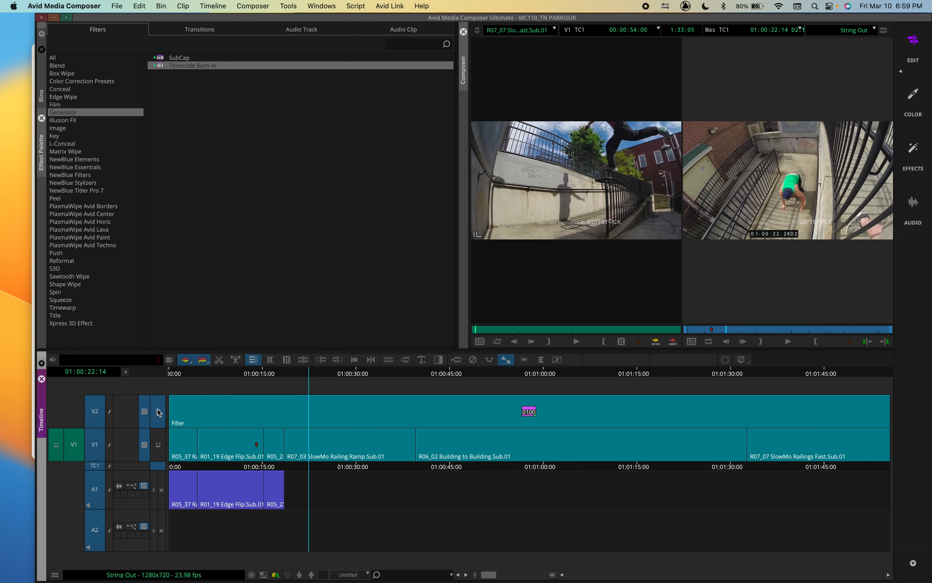
{"action": "left_click", "coordinate": [765, 233]}
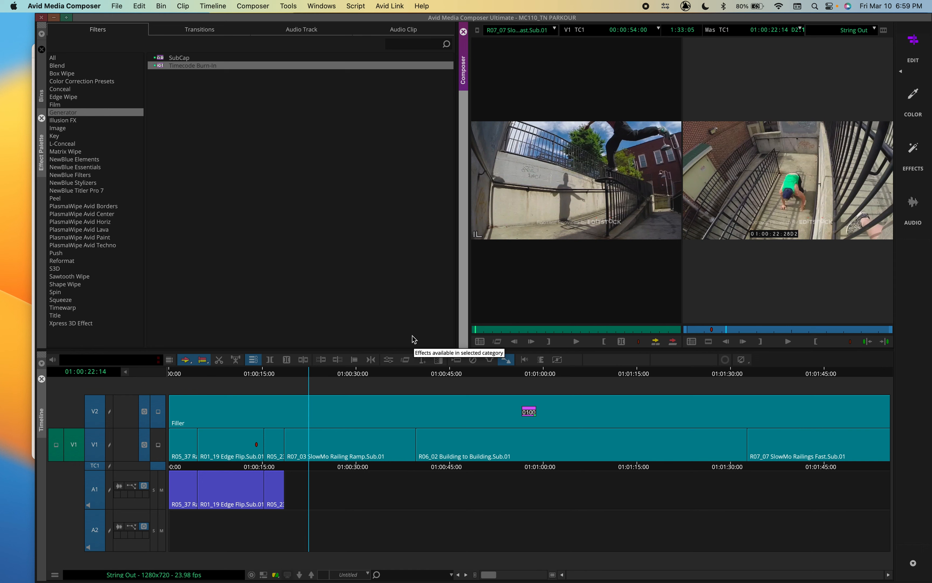
Step: Examine the Display 2 settings of the Timecode Burn-In effect and close the Effect Editor
{"action": "left_click", "coordinate": [388, 360]}
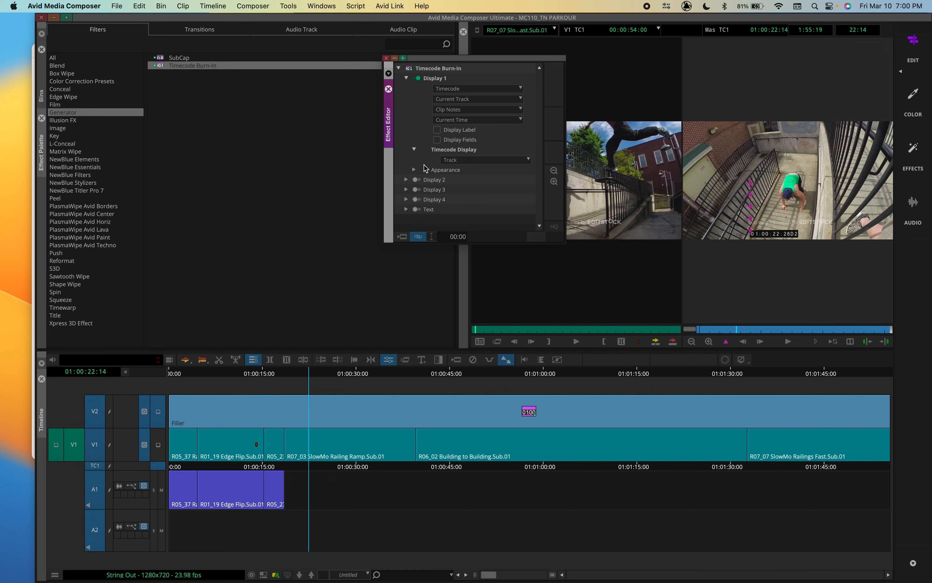
{"action": "left_click", "coordinate": [416, 180]}
{"action": "left_click", "coordinate": [419, 180]}
{"action": "left_click", "coordinate": [407, 179]}
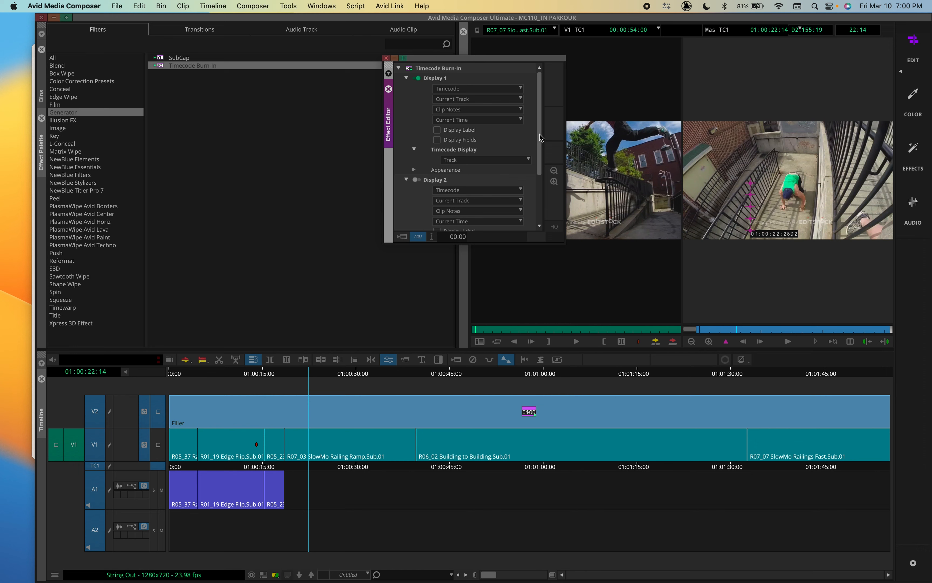
{"action": "scroll", "coordinate": [540, 134], "scroll_direction": "down", "scroll_amount": 2}
{"action": "scroll", "coordinate": [534, 136], "scroll_direction": "up", "scroll_amount": 2}
{"action": "left_click", "coordinate": [385, 59]}
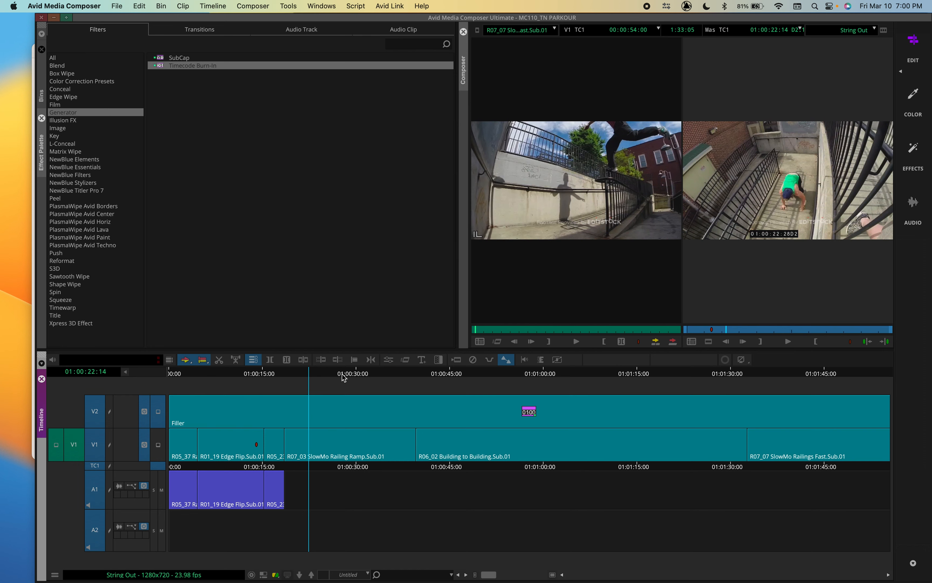
Step: Scrub through the String Out sequence, try a Top edit at 01:00:21:06, and undo it
{"action": "left_click_drag", "start_coordinate": [343, 373], "coordinate": [724, 345]}
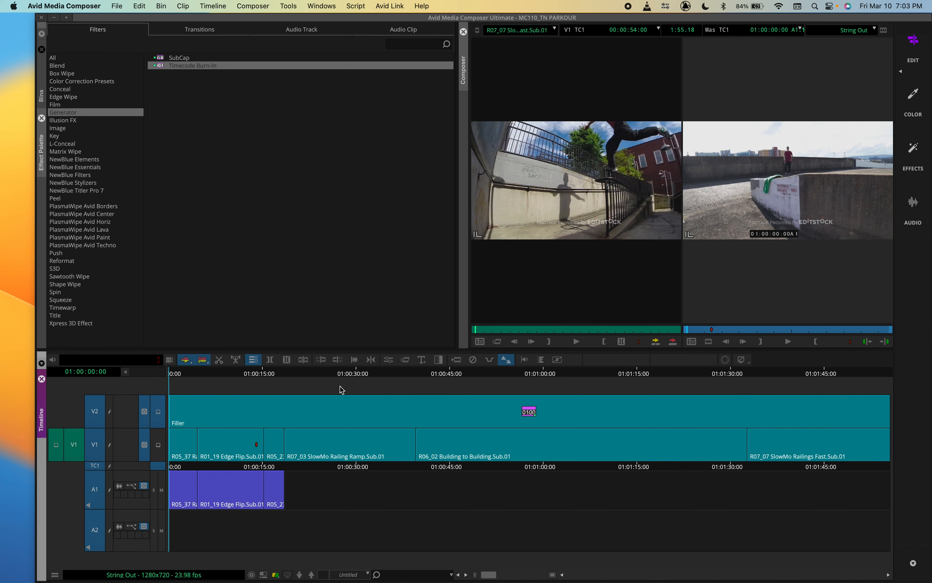
{"action": "left_click_drag", "start_coordinate": [306, 378], "coordinate": [302, 371]}
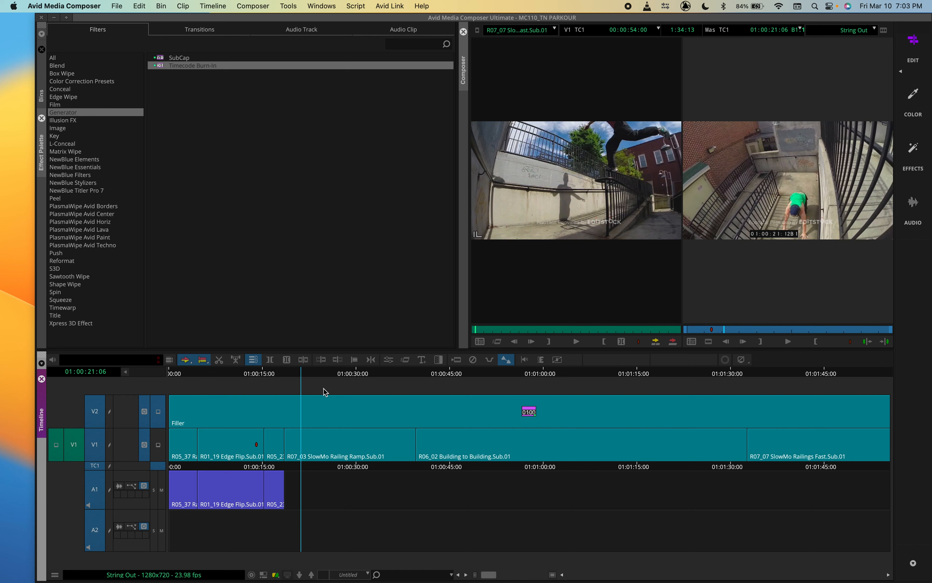
{"action": "left_click", "coordinate": [321, 363]}
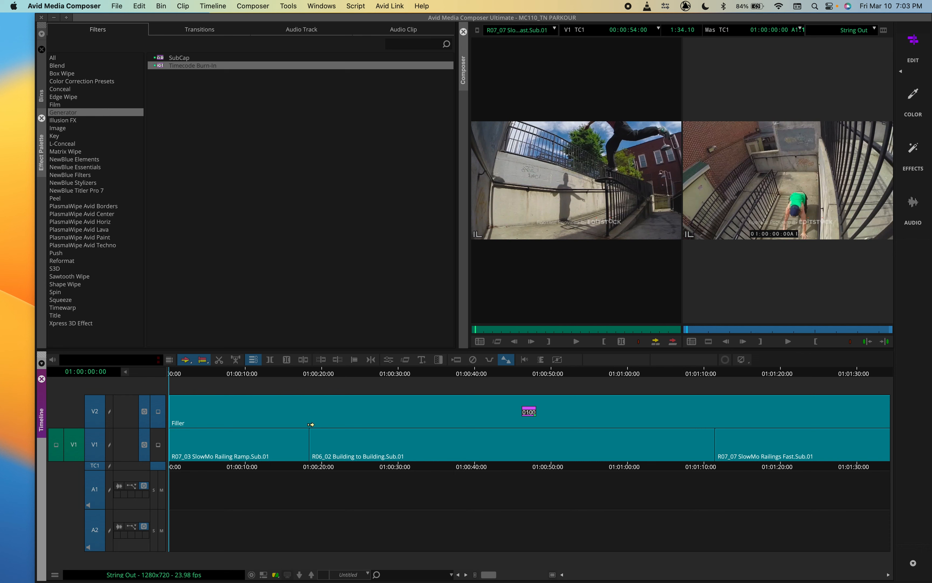
{"action": "key", "text": "super+z"}
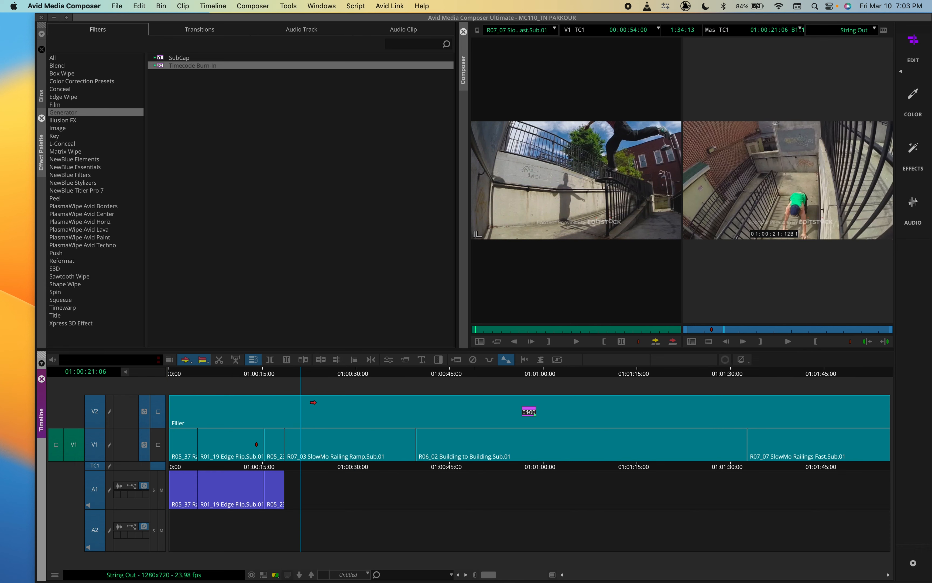